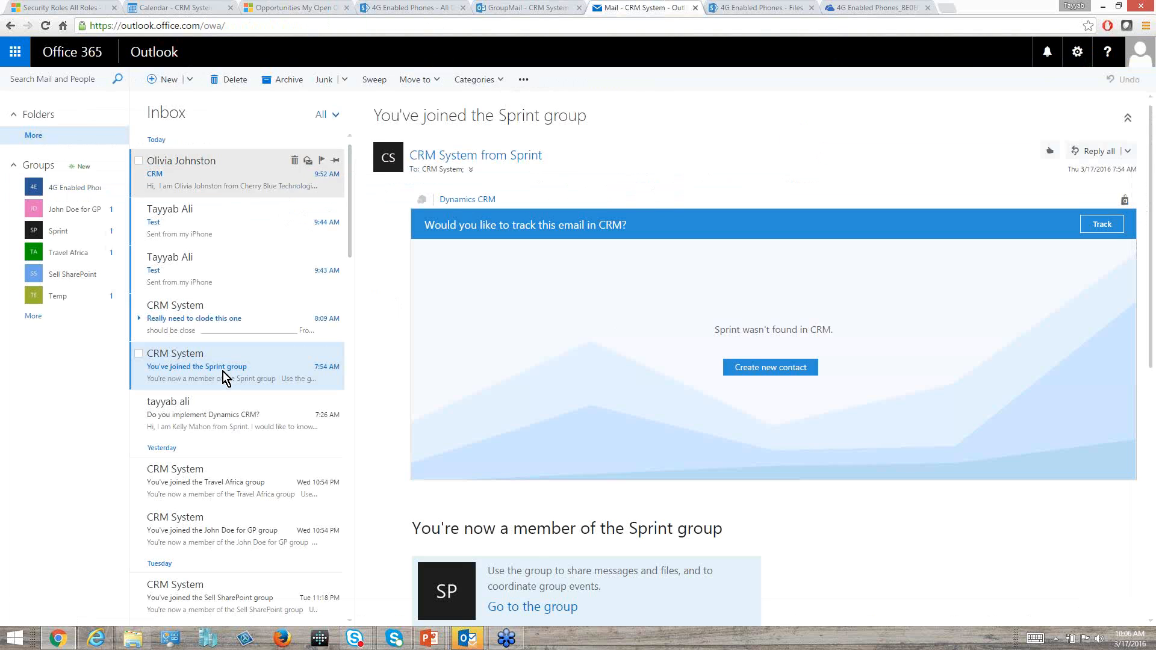
Open the Dynamics CRM add-in on the "CRM" email from Cherry Blue Technologies and start a new contact for its sender.
click(229, 410)
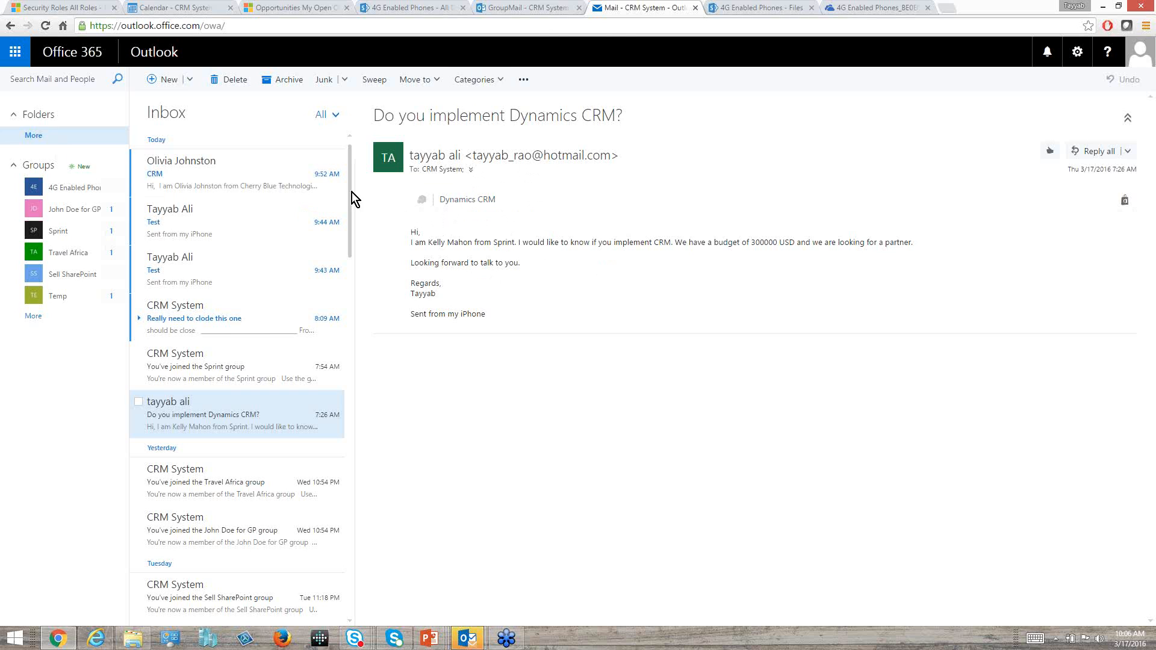
click(211, 171)
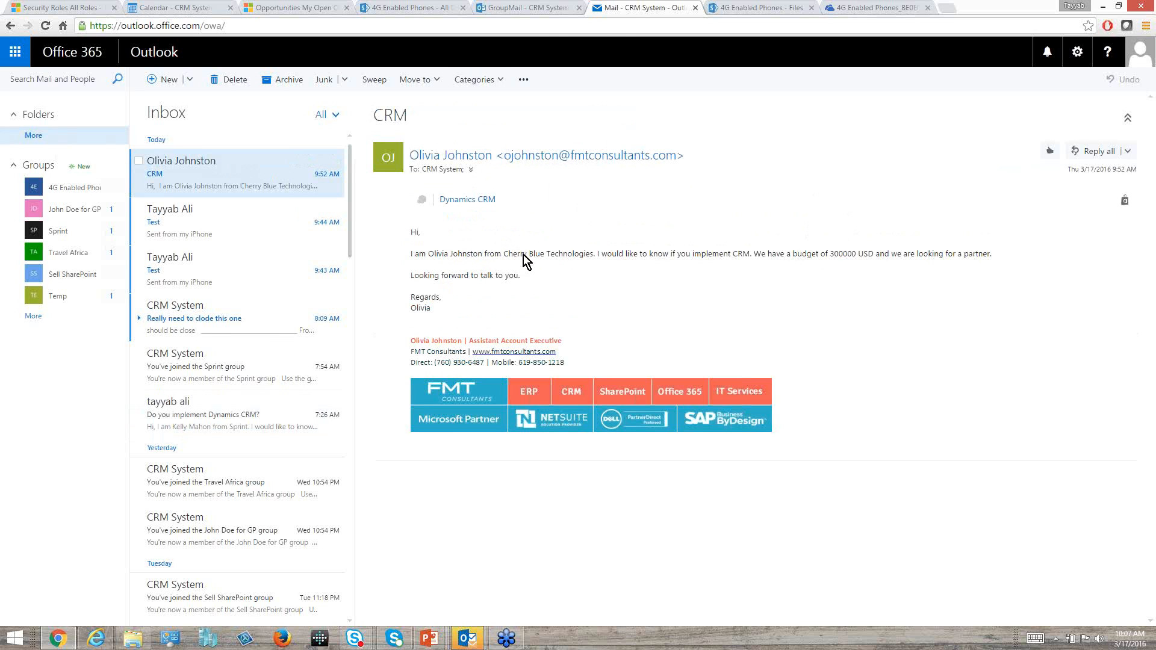
click(468, 202)
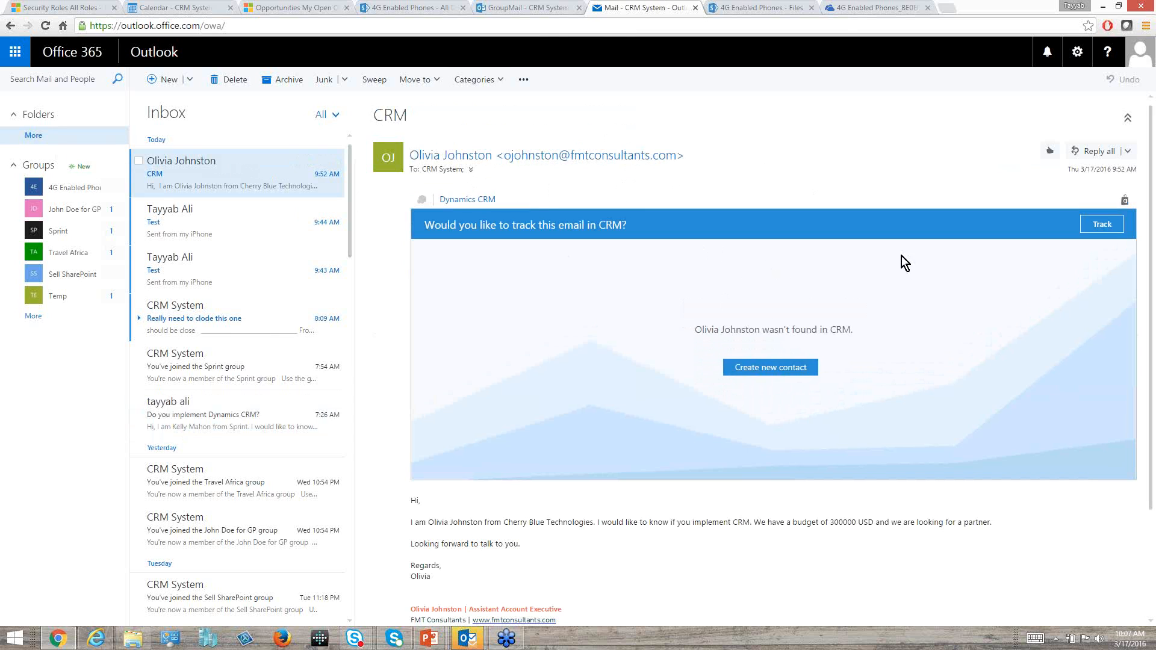
click(774, 368)
click(798, 369)
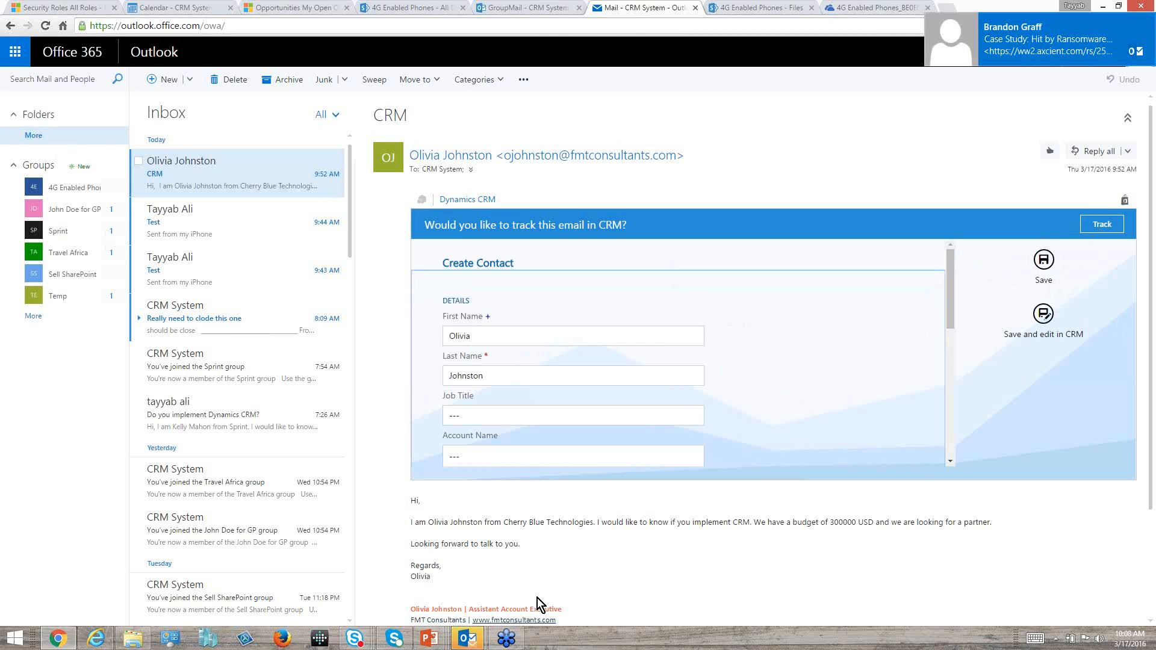
Close all windows of the desktop Outlook 2013 application.
mouse_move(476, 646)
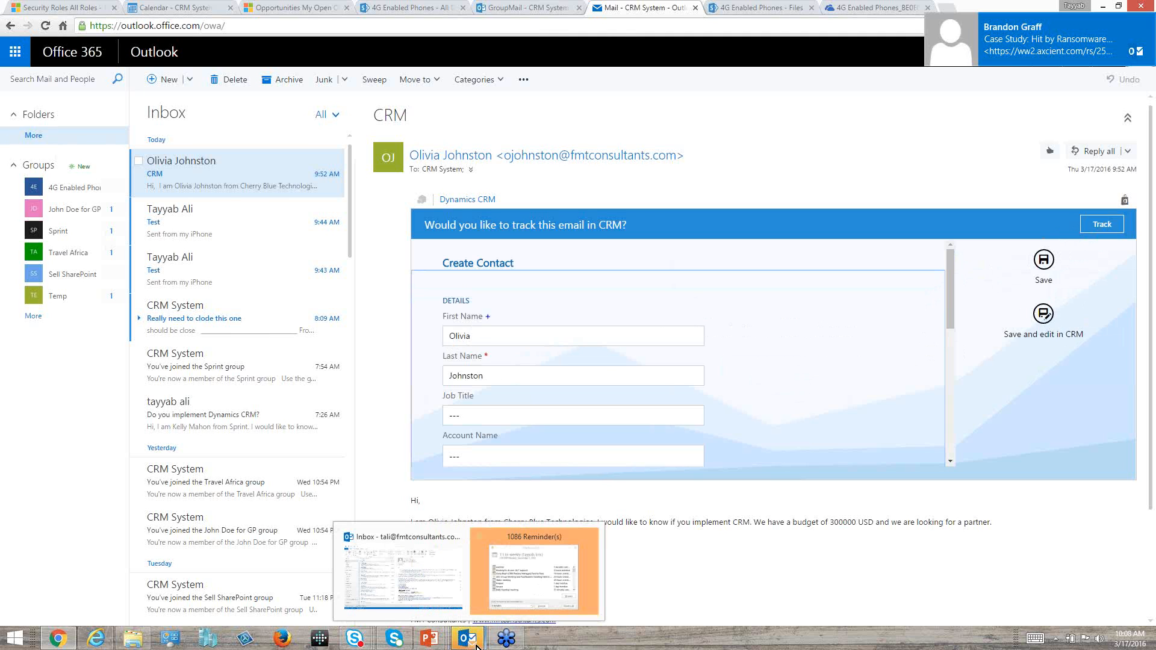
right_click(477, 646)
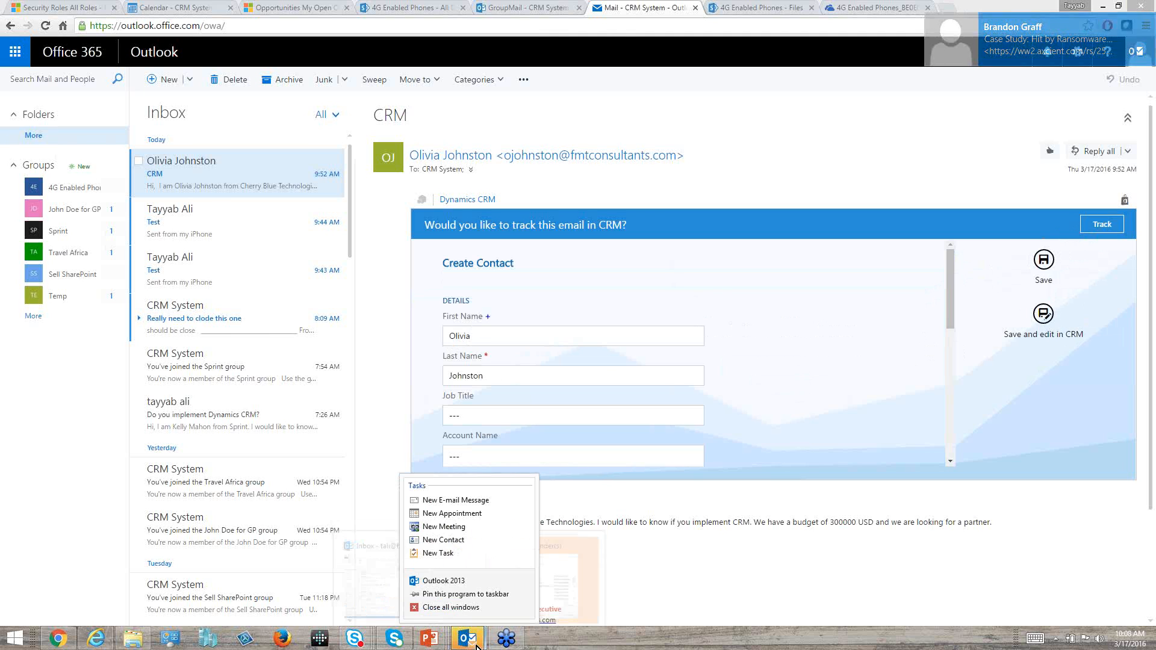
click(461, 608)
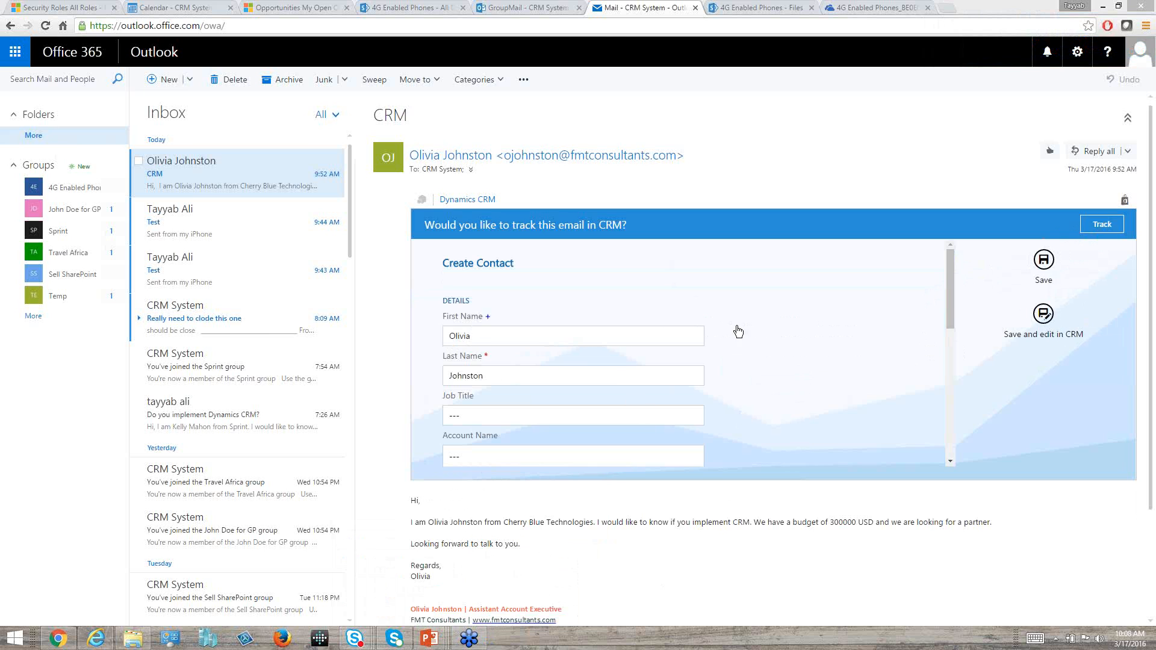
Review the prefilled details of the new contact and save it to CRM.
drag(953, 299, 938, 348)
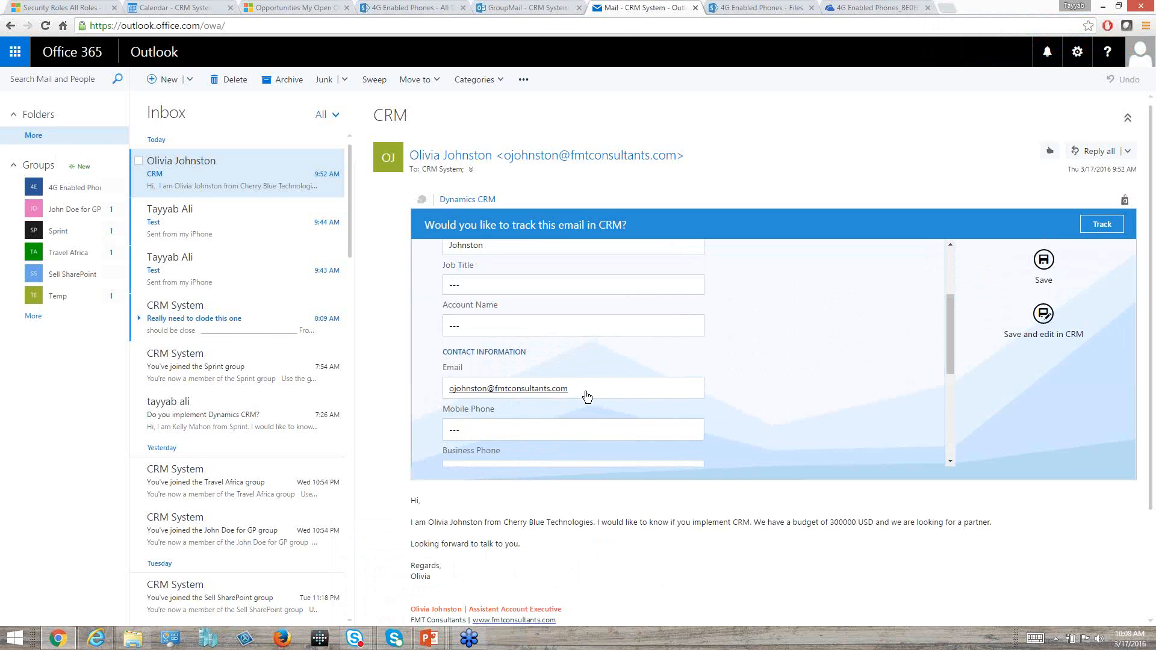
drag(949, 341, 955, 298)
click(1043, 261)
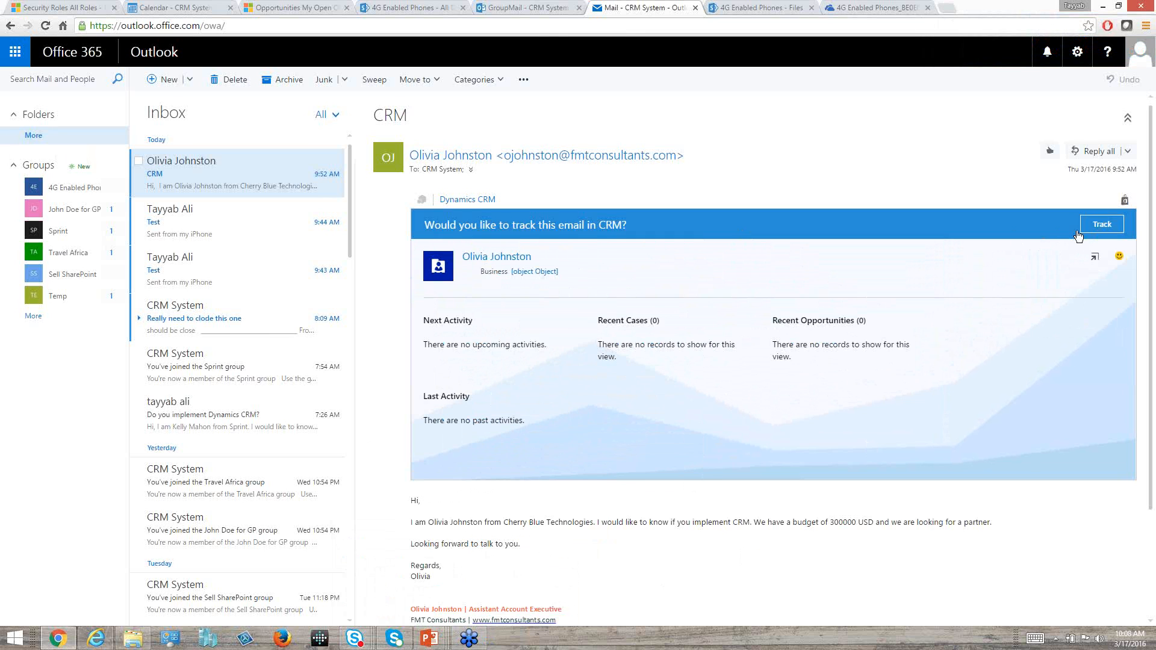
Track the email in CRM regarding the sender's contact record, found by searching for the first name.
click(1101, 224)
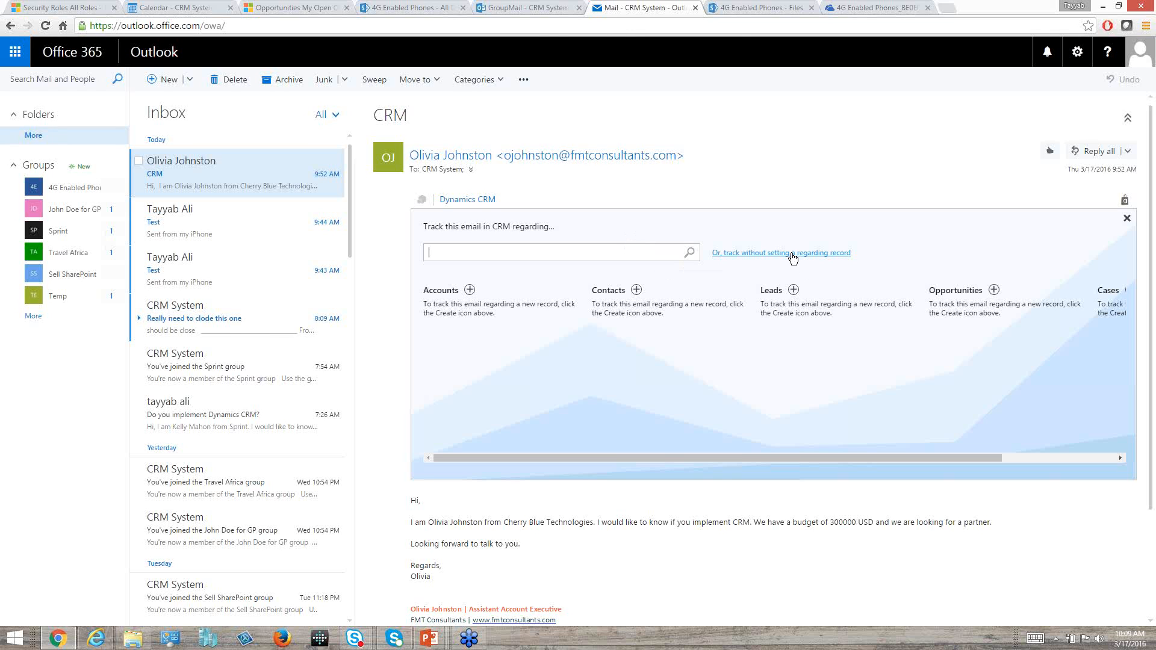
text(olivia)
click(690, 253)
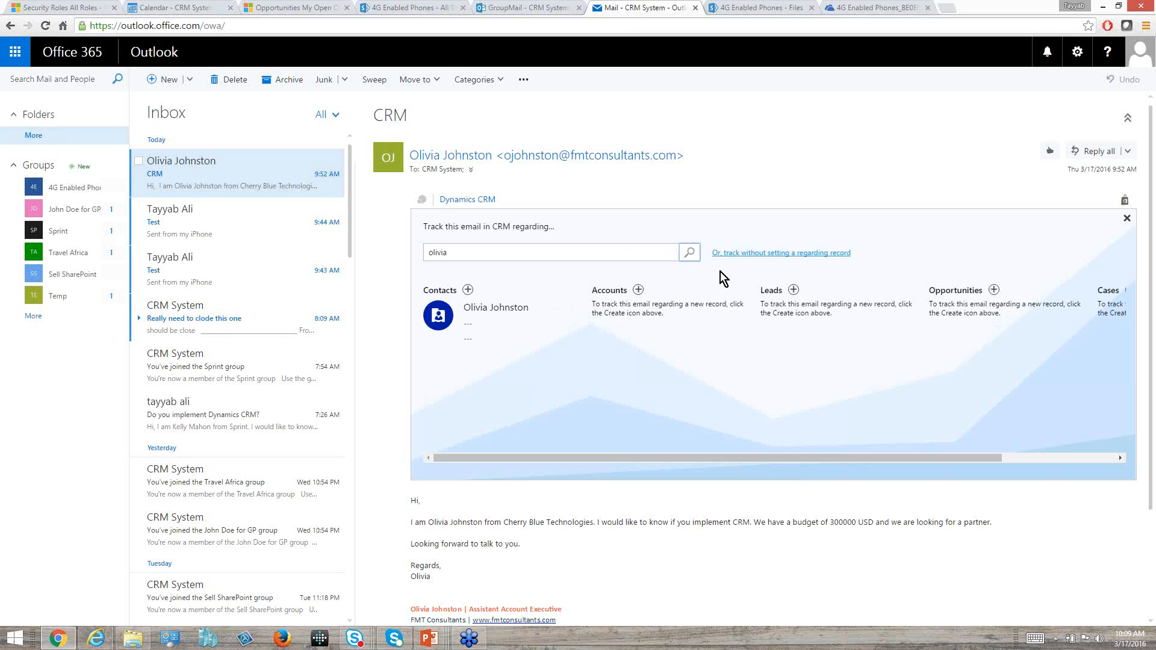
click(477, 312)
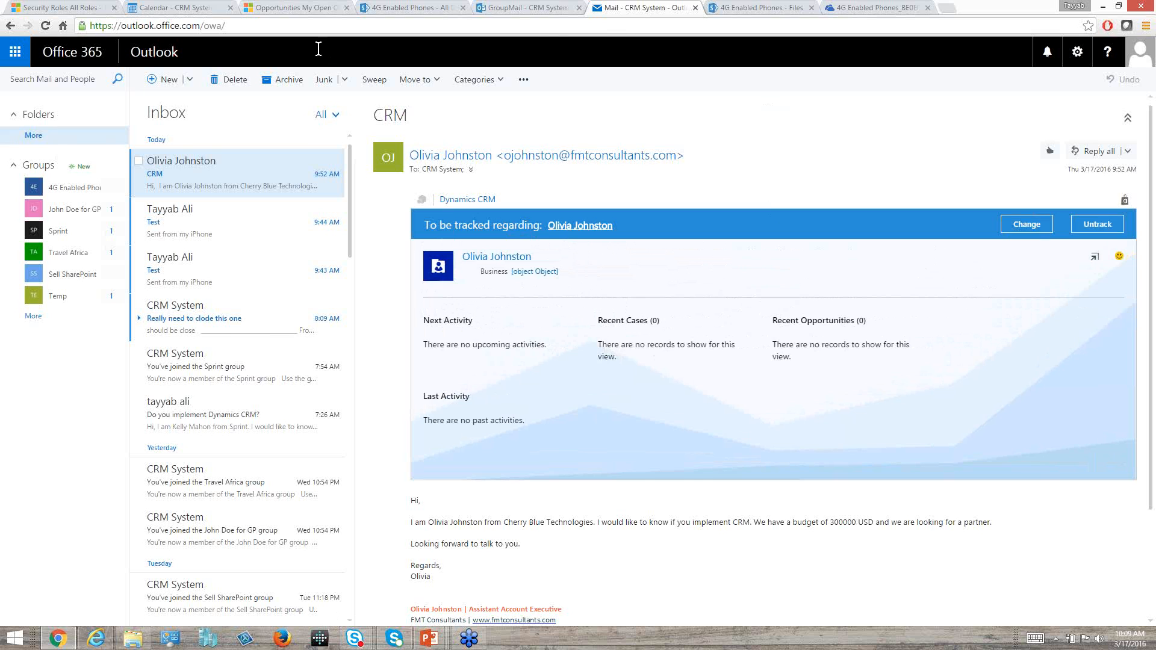
Switch to Dynamics CRM, reload the page and check the recently viewed records for the new contact.
click(72, 8)
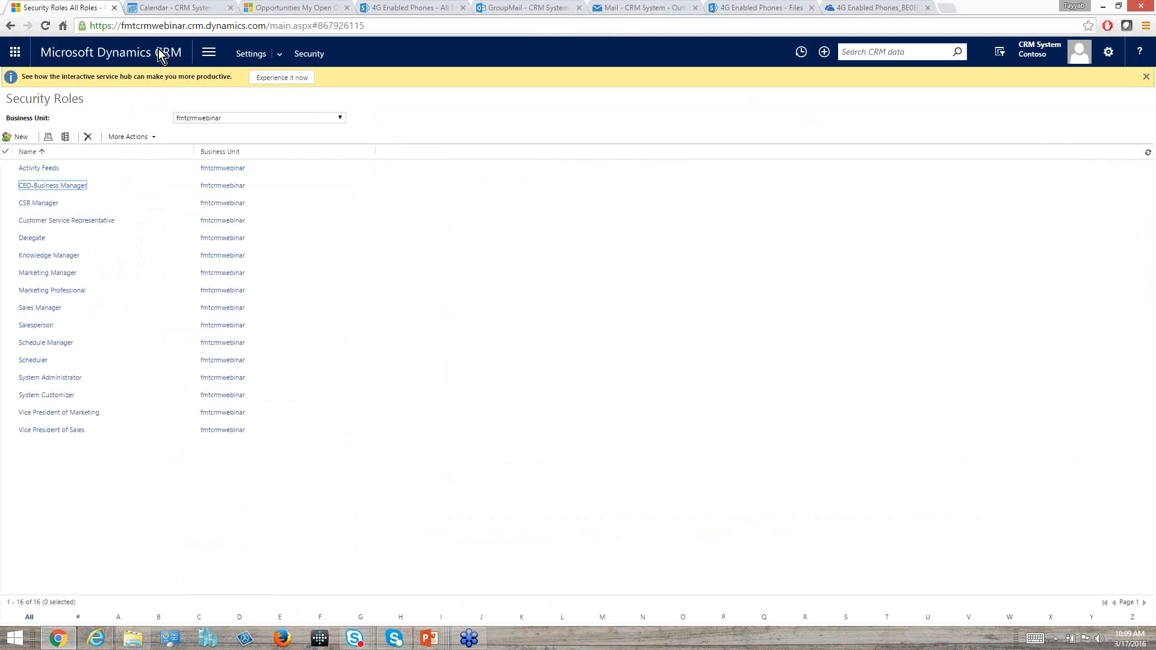
click(210, 52)
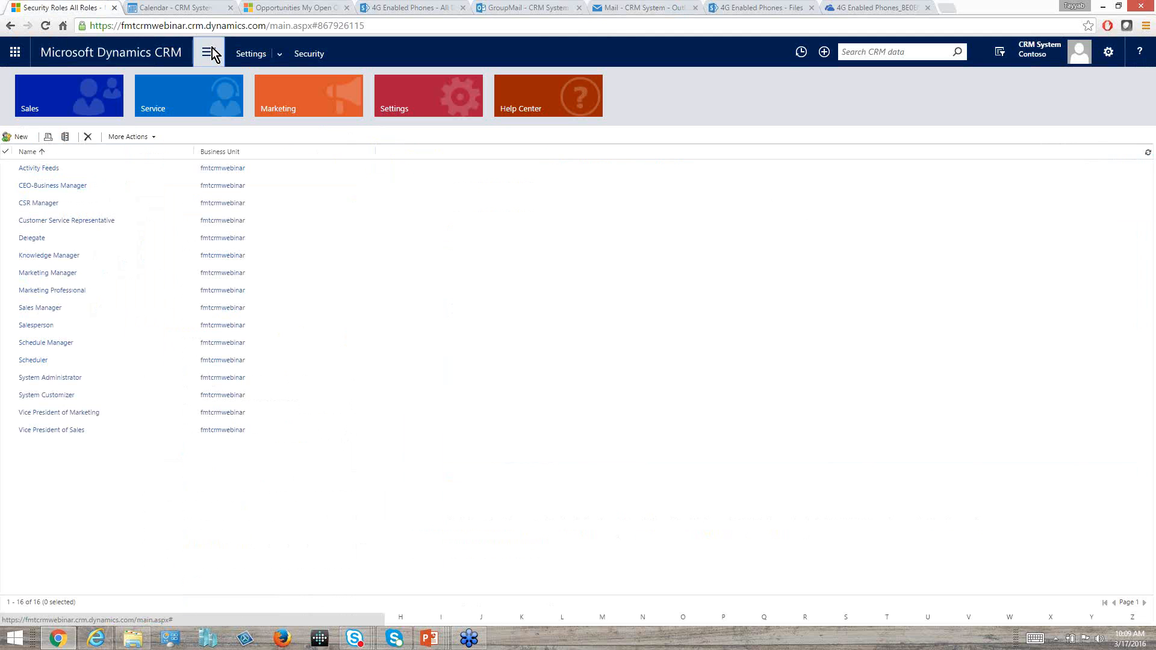
click(77, 85)
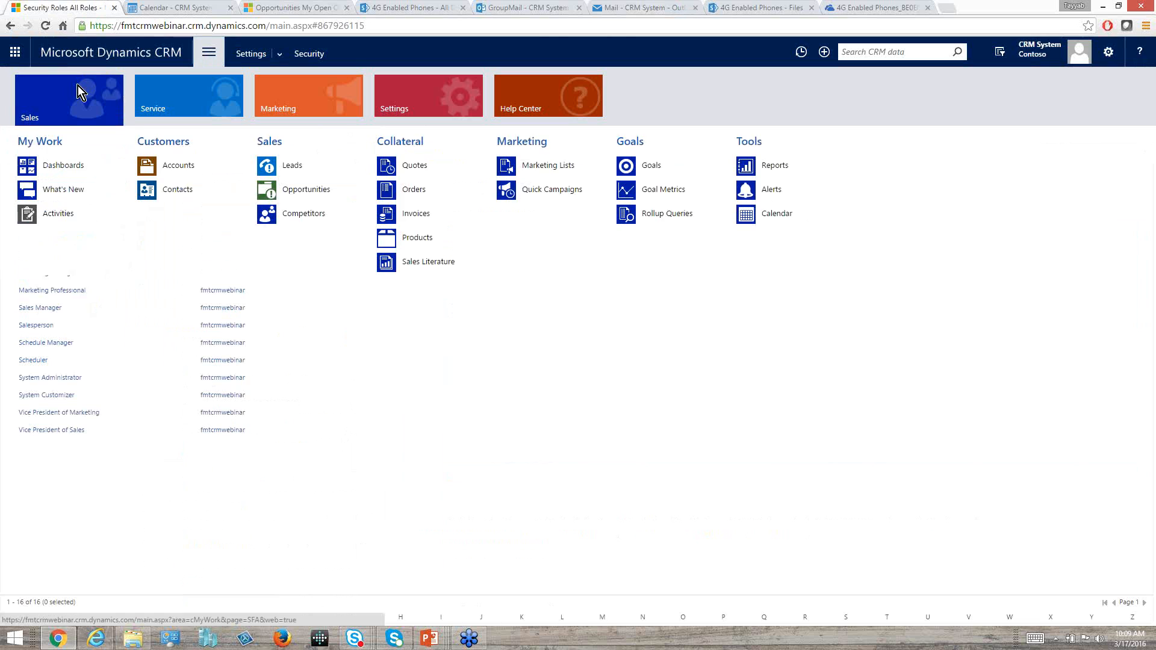
click(792, 53)
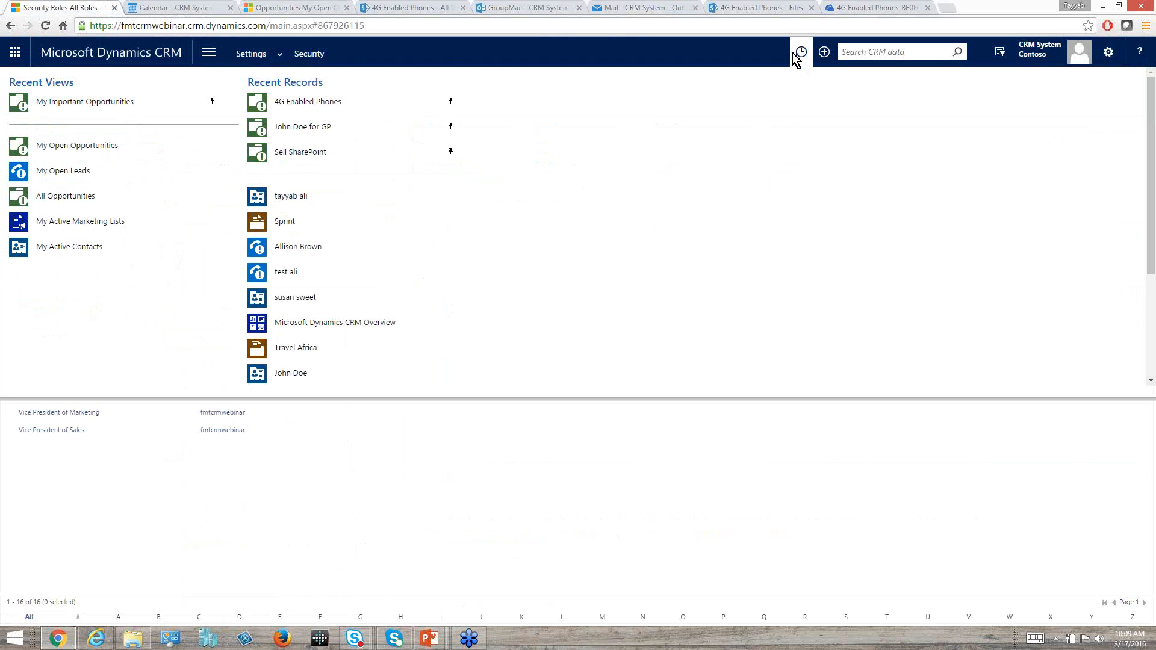
click(45, 26)
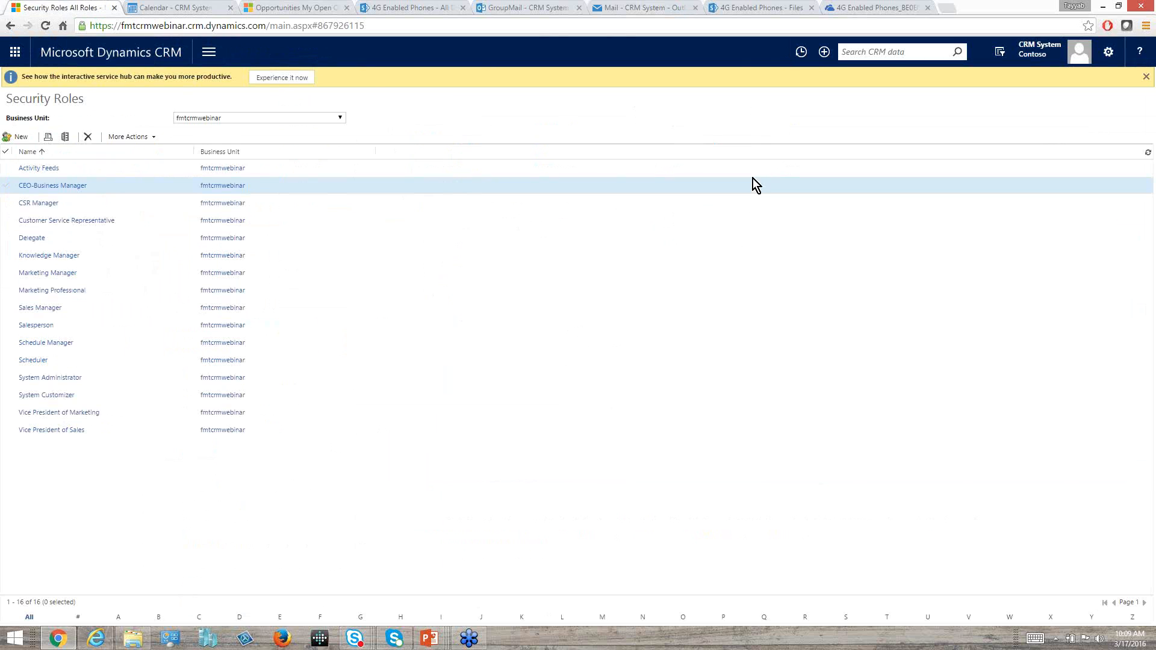
click(804, 52)
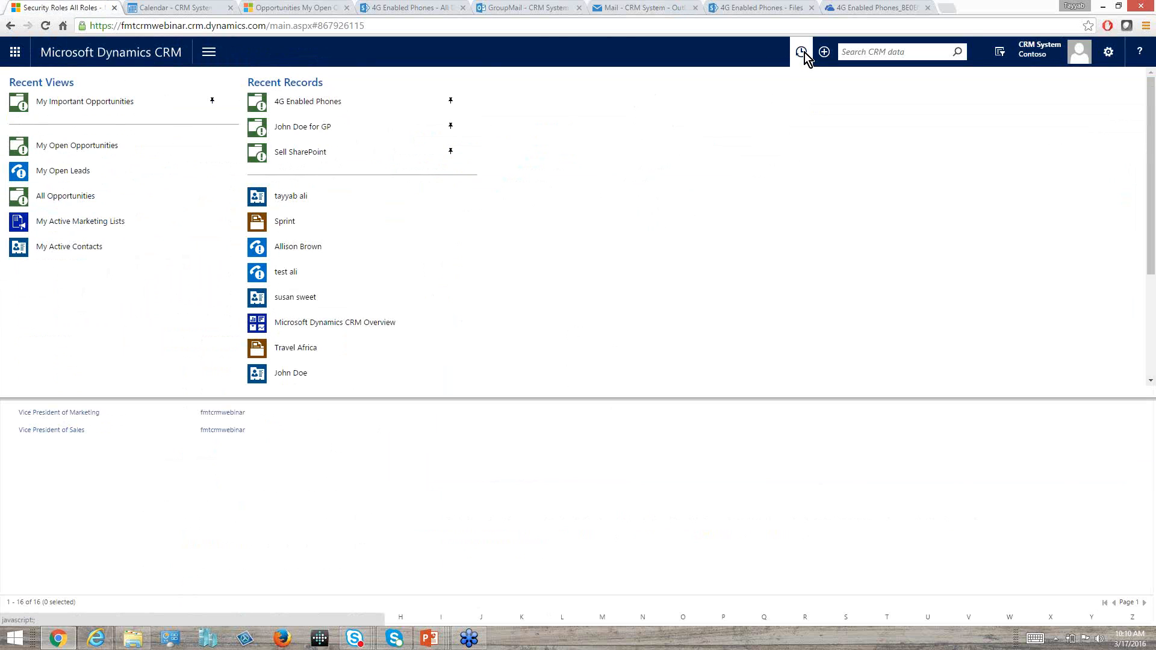
Search CRM for the new contact by first name, open the record and view its activities.
click(886, 52)
text(olivia)
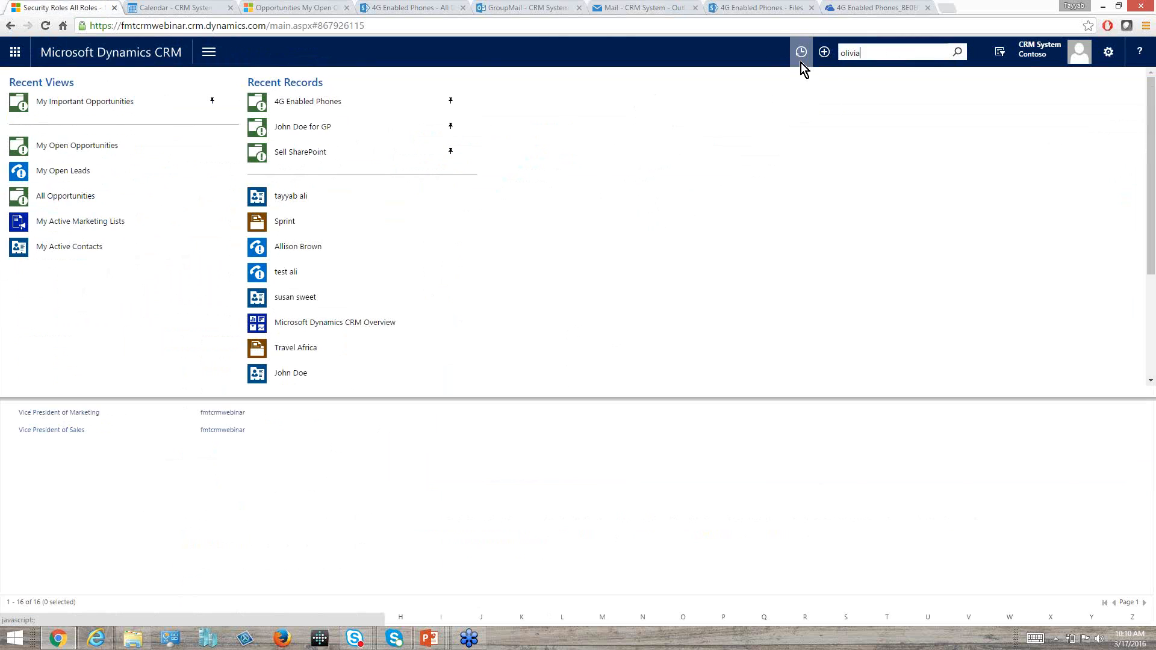
key(Return)
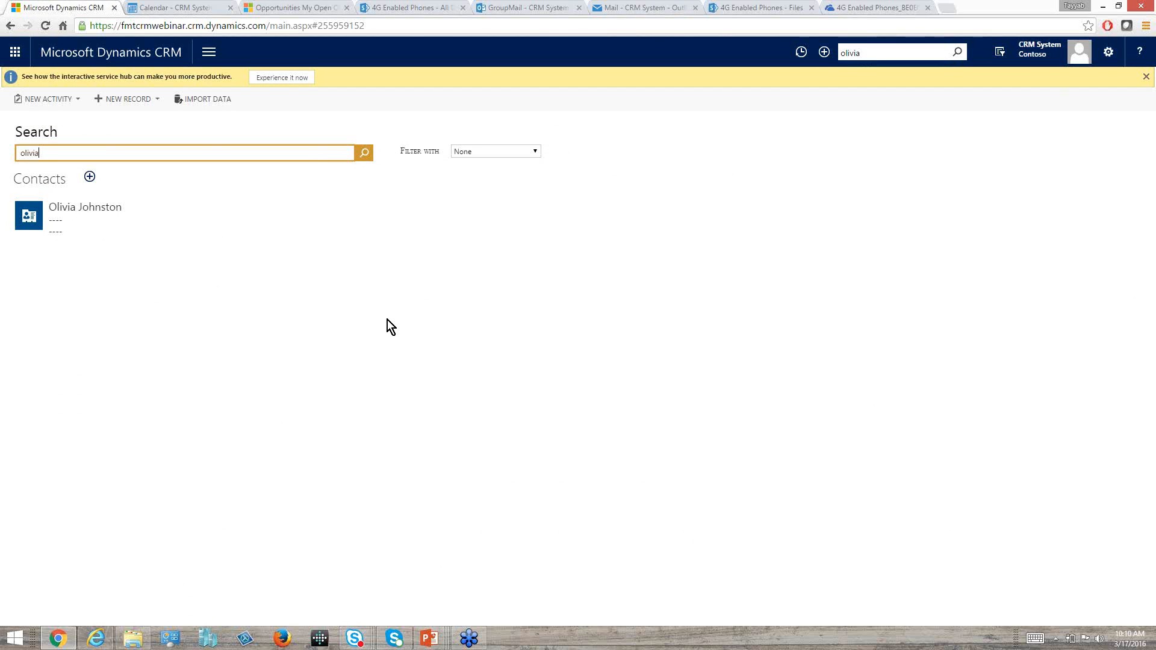
click(122, 223)
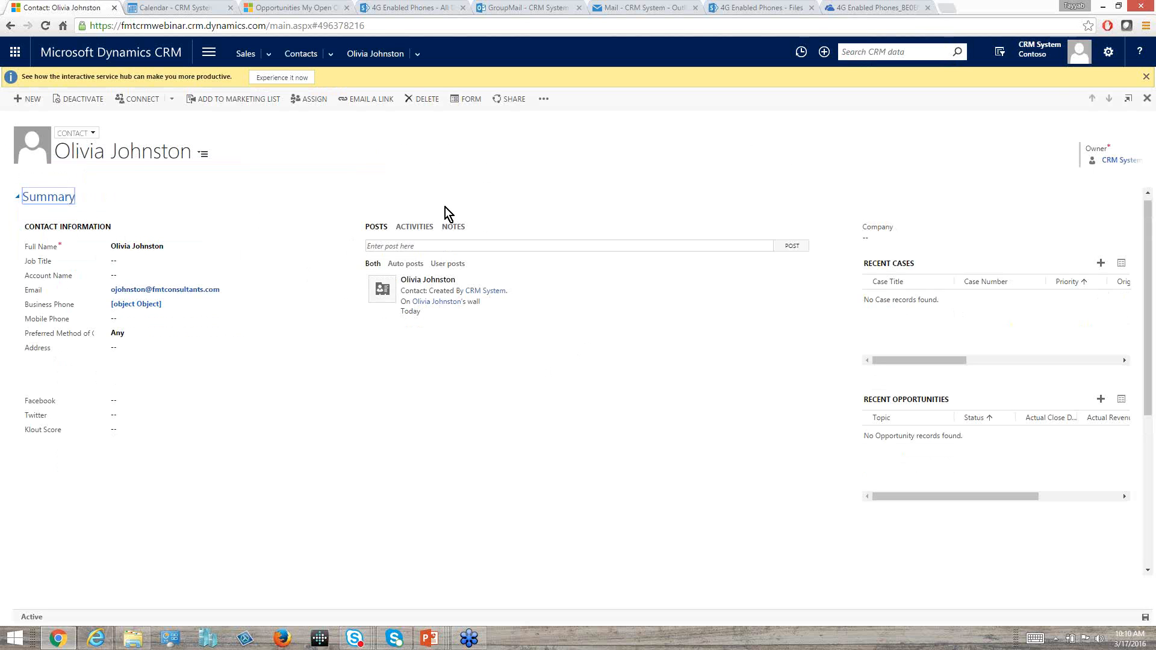
click(415, 227)
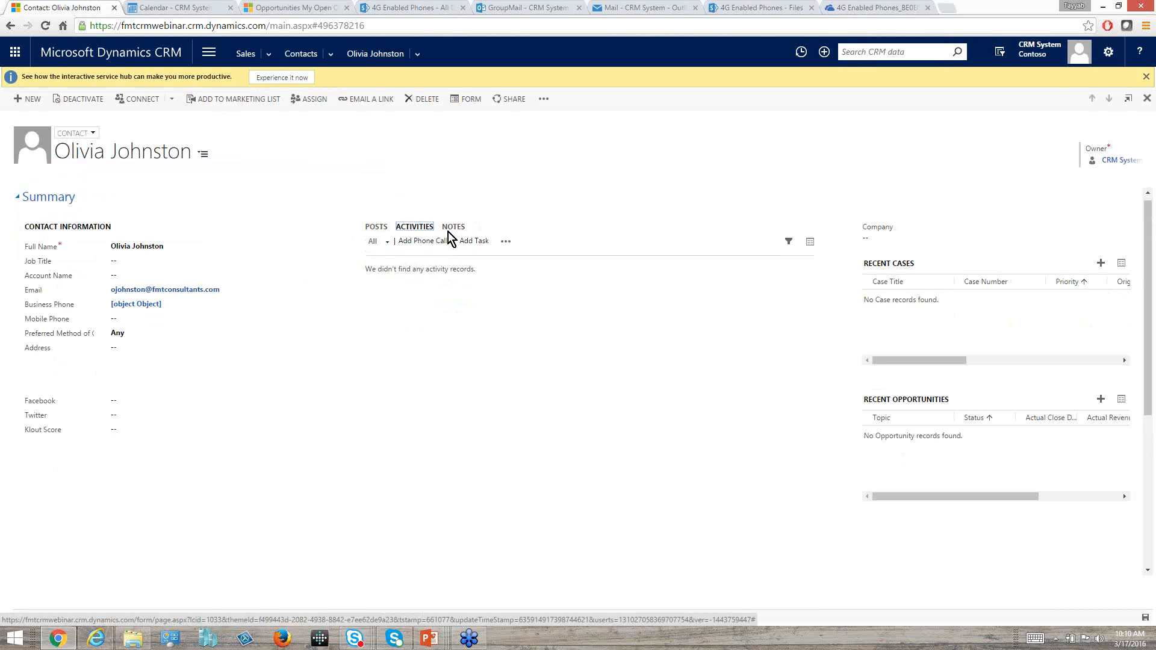
click(649, 11)
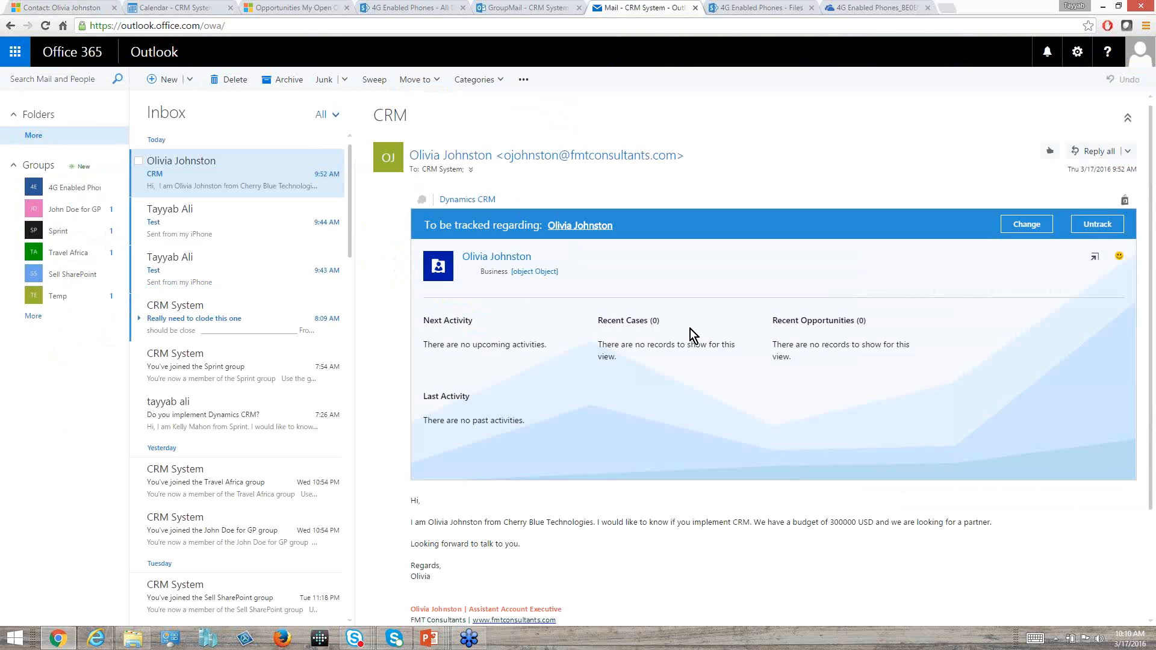
click(1093, 257)
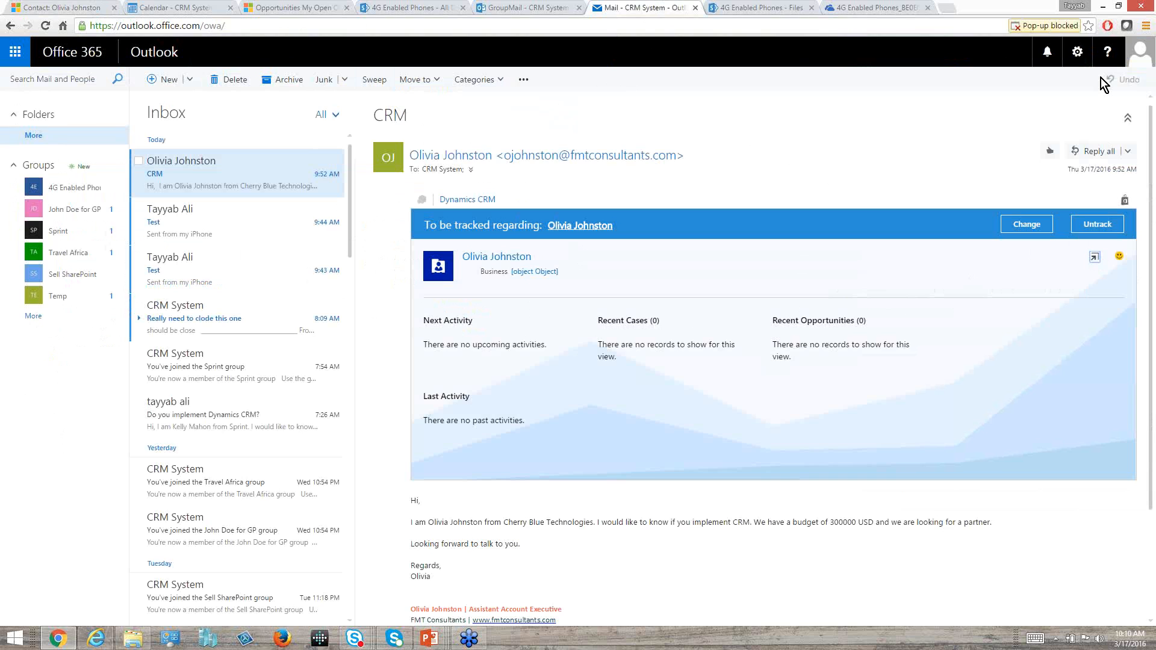
click(1045, 25)
click(822, 90)
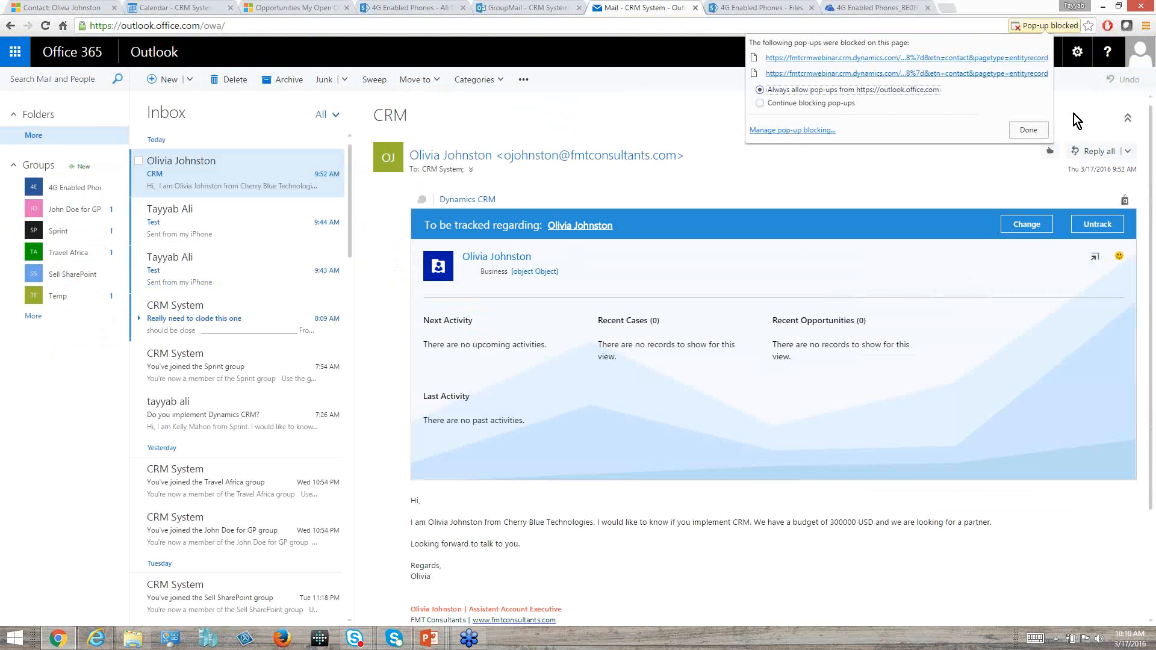
click(1018, 128)
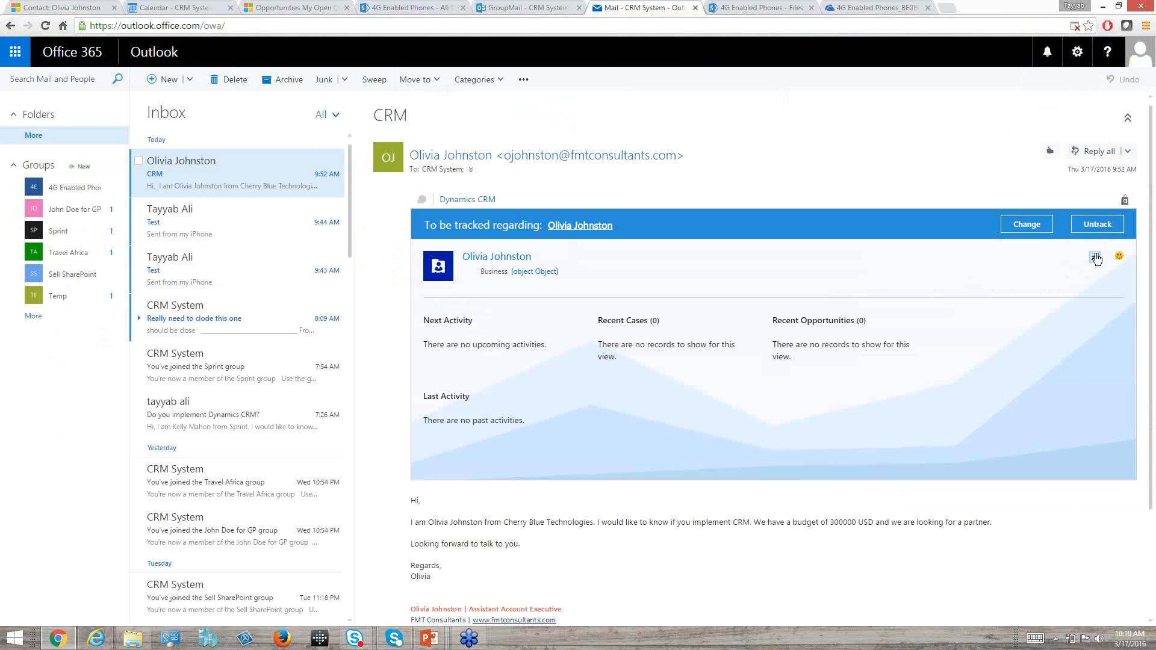
click(1096, 257)
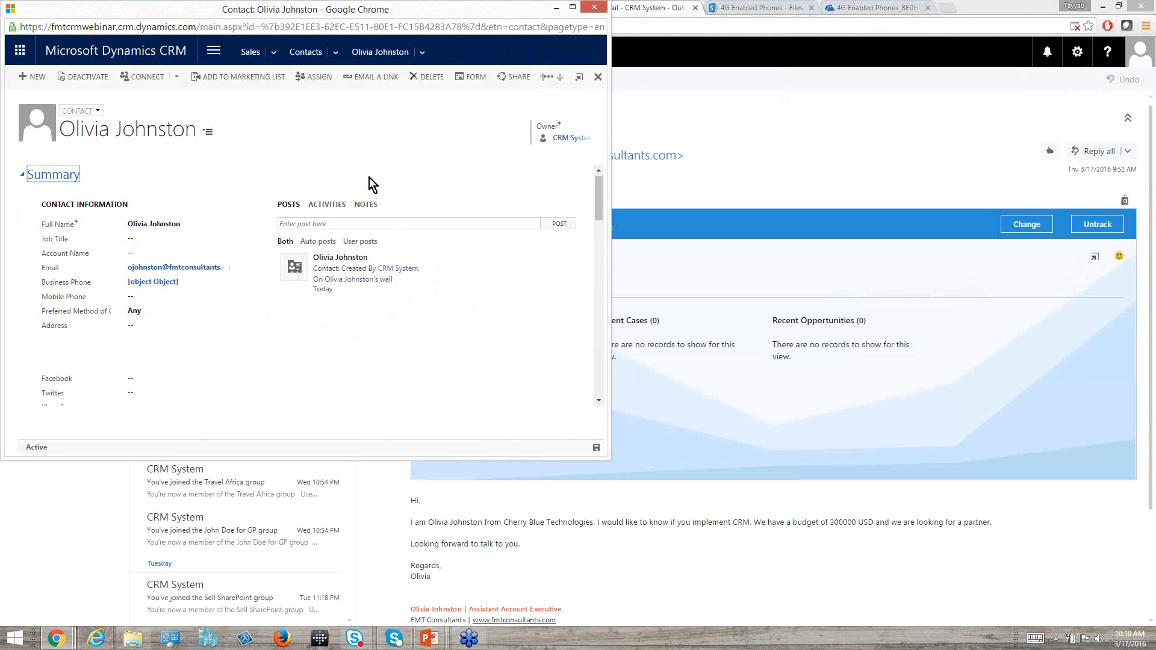
drag(398, 14, 721, 223)
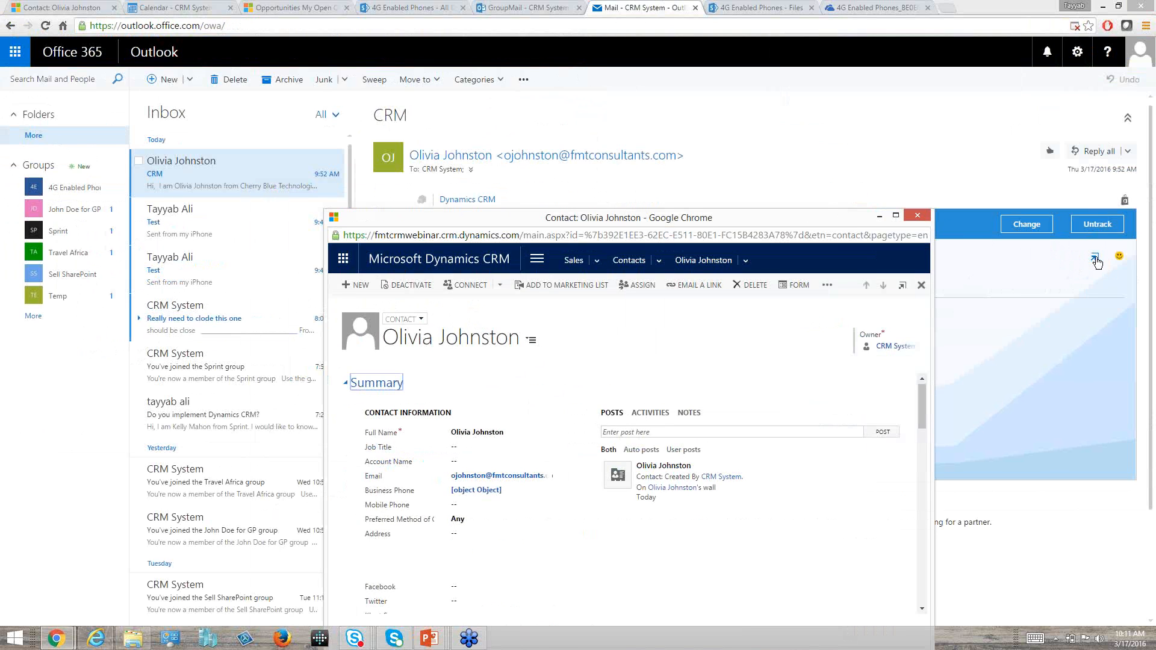
Open the CRM App for Outlook page in the Dynamics CRM settings and examine its eligibility requirements and users.
click(90, 8)
click(907, 49)
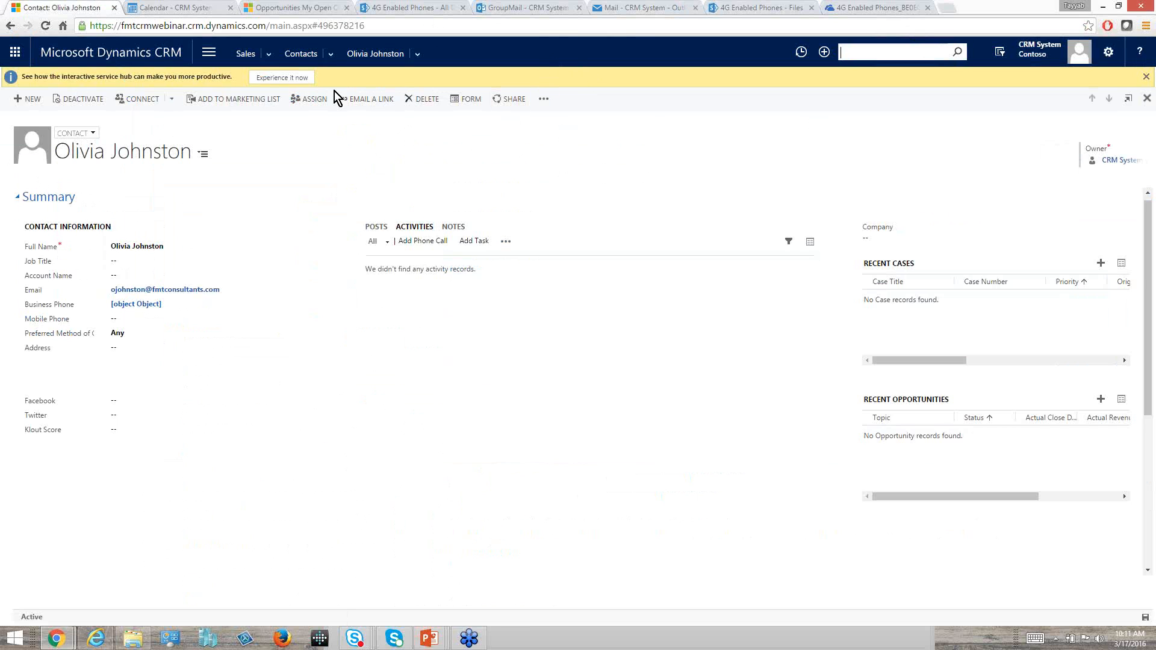
click(210, 53)
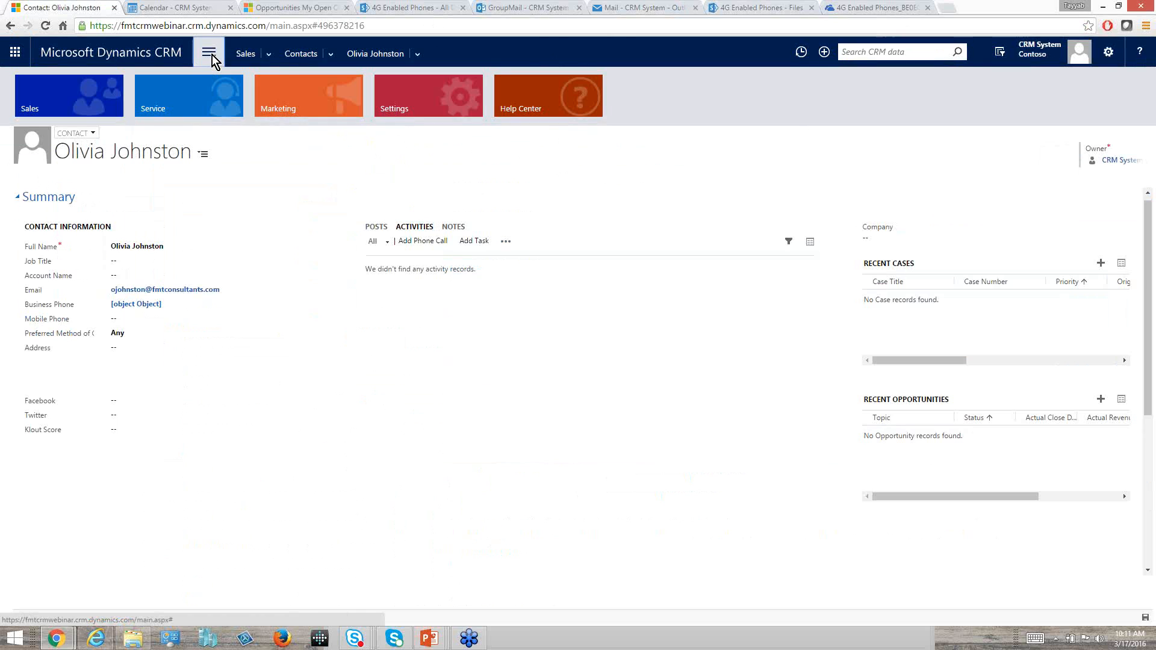
click(432, 99)
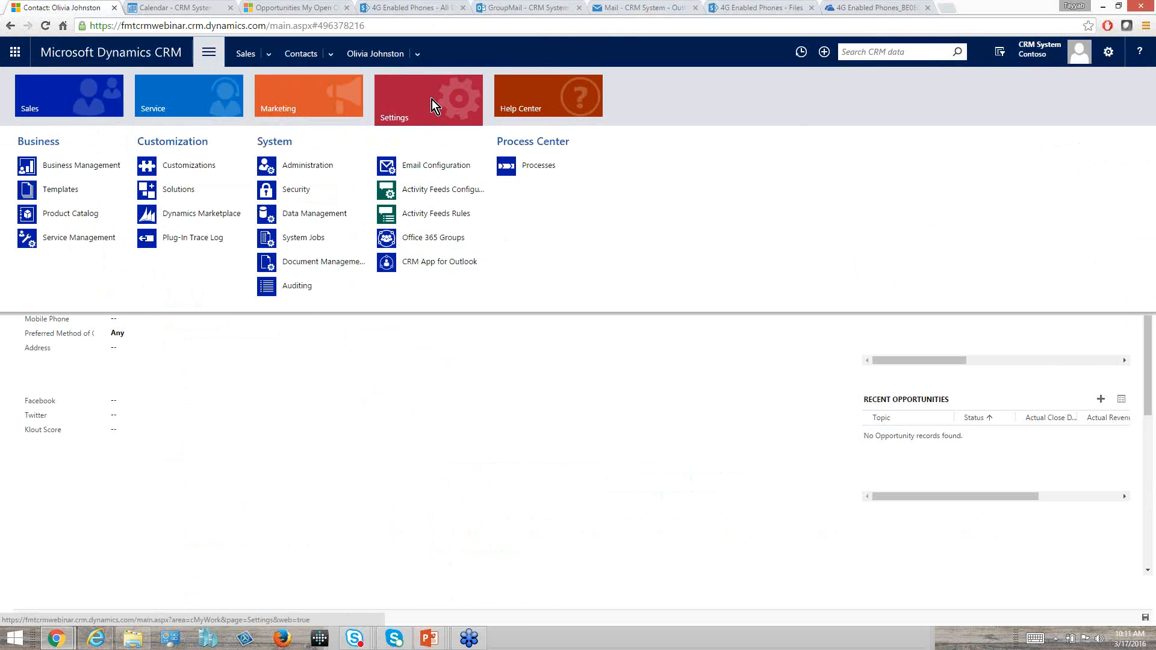
click(424, 268)
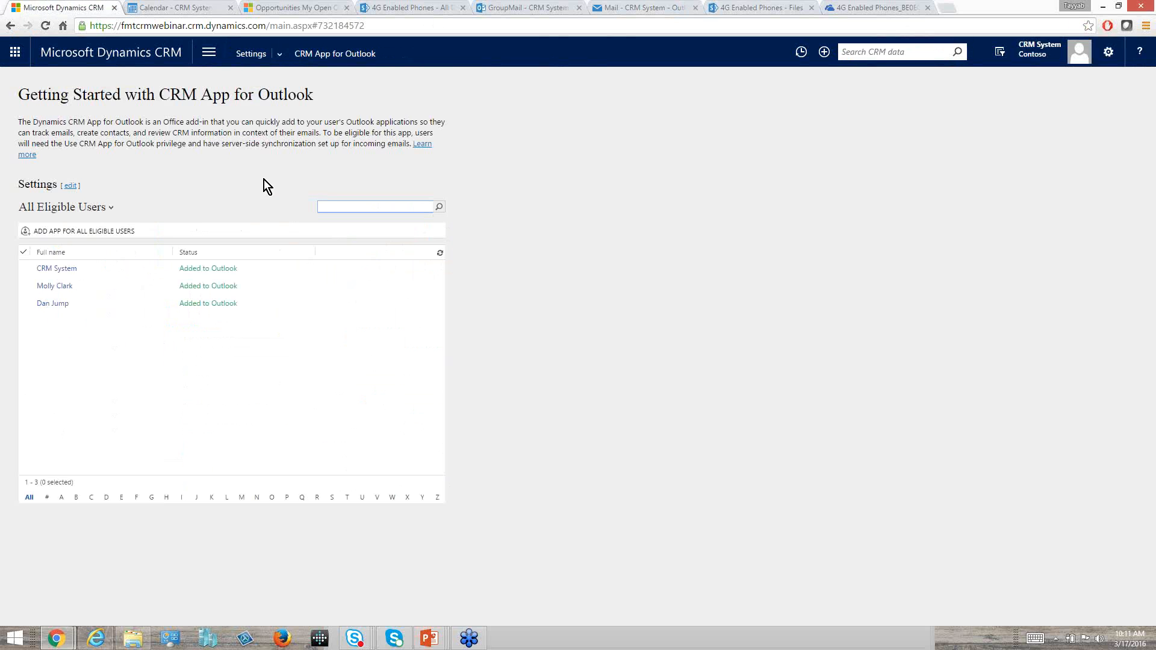
click(69, 144)
click(109, 156)
Open the CSR Manager security role from the Security Roles in the Dynamics CRM Security settings.
click(256, 57)
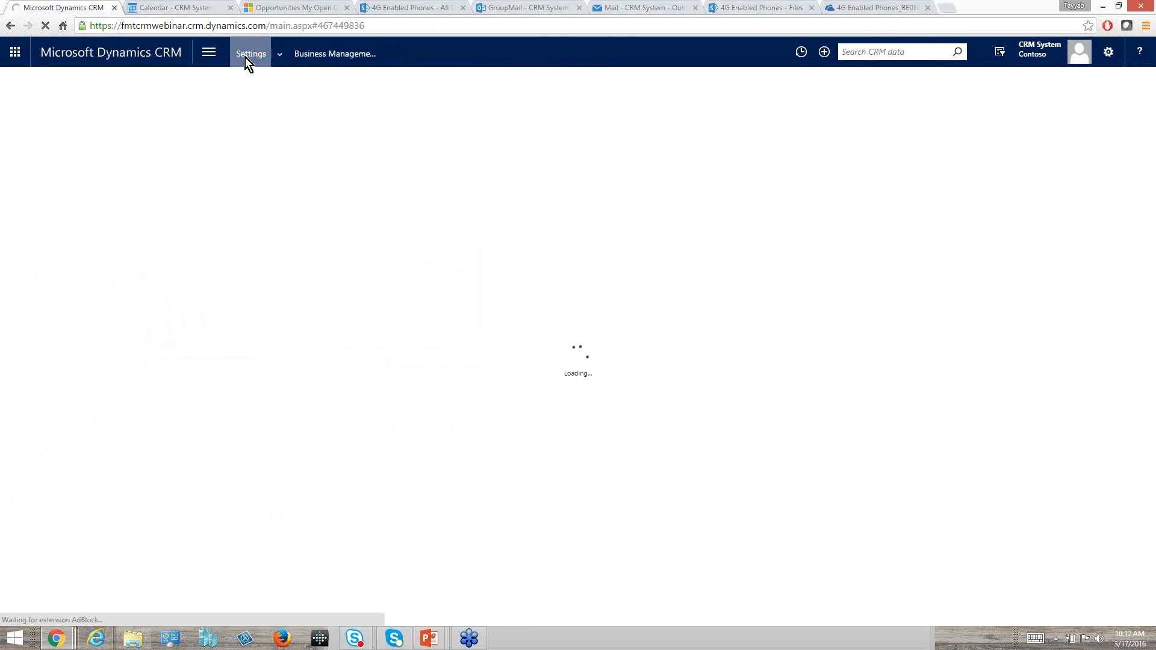
click(211, 59)
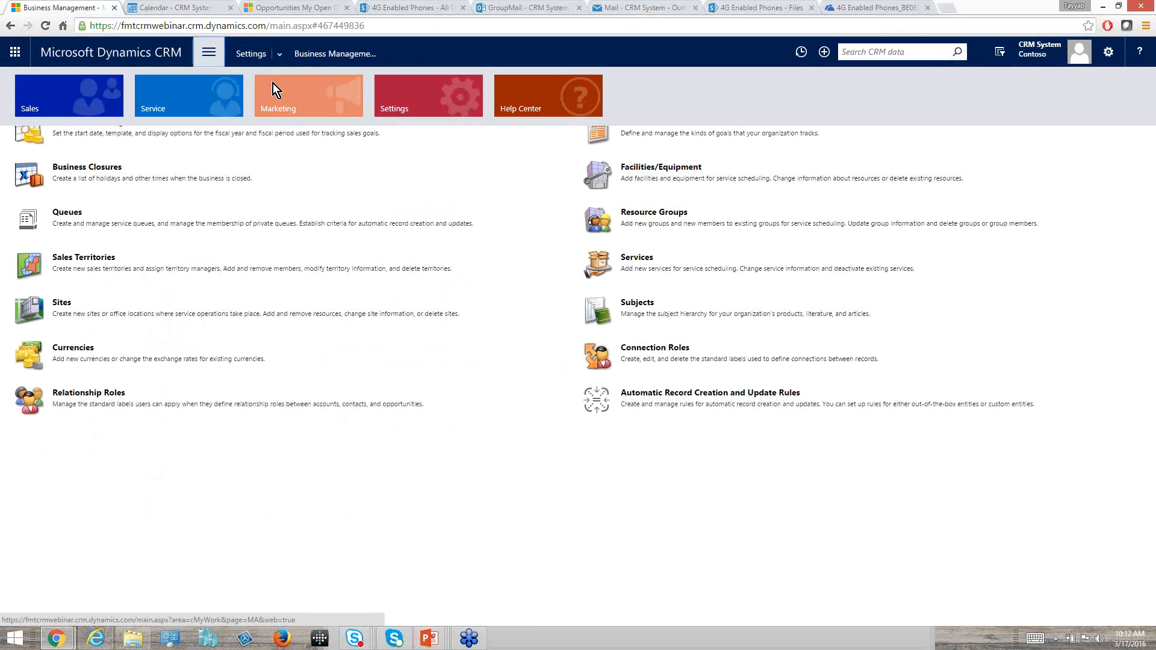
click(388, 93)
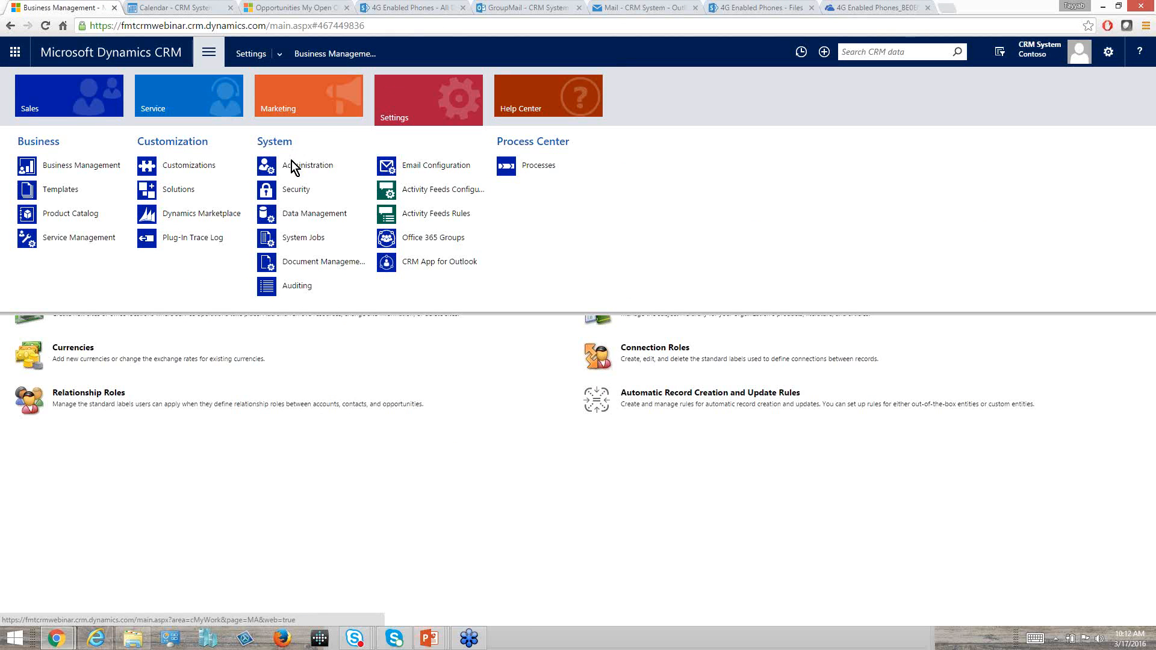
click(301, 191)
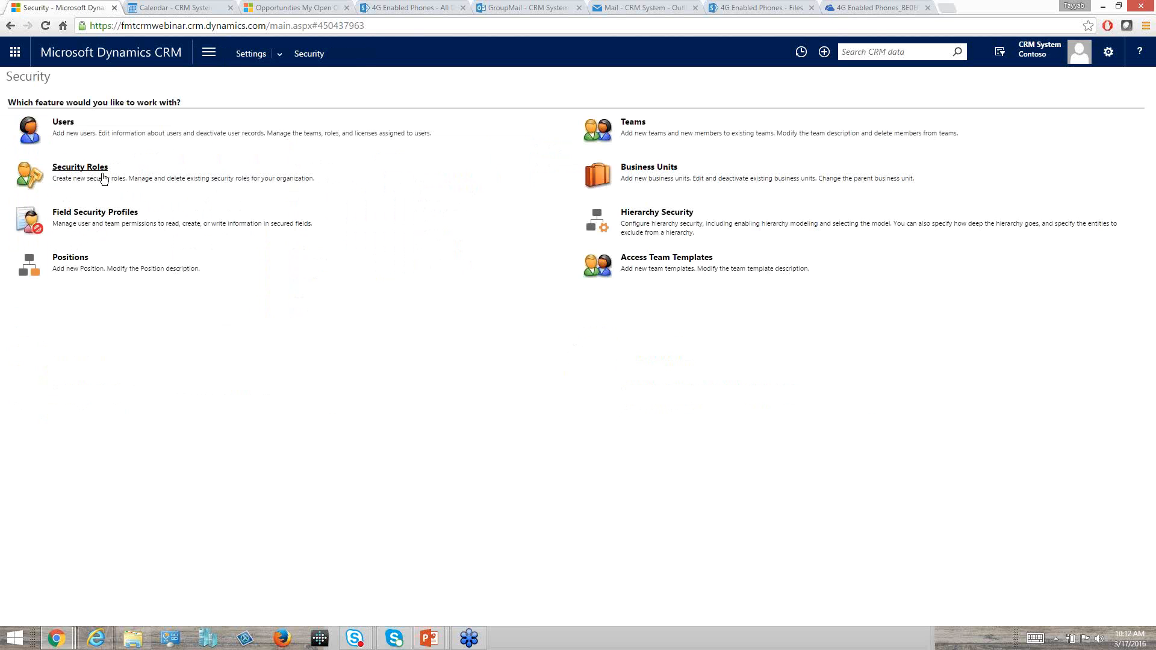
click(103, 174)
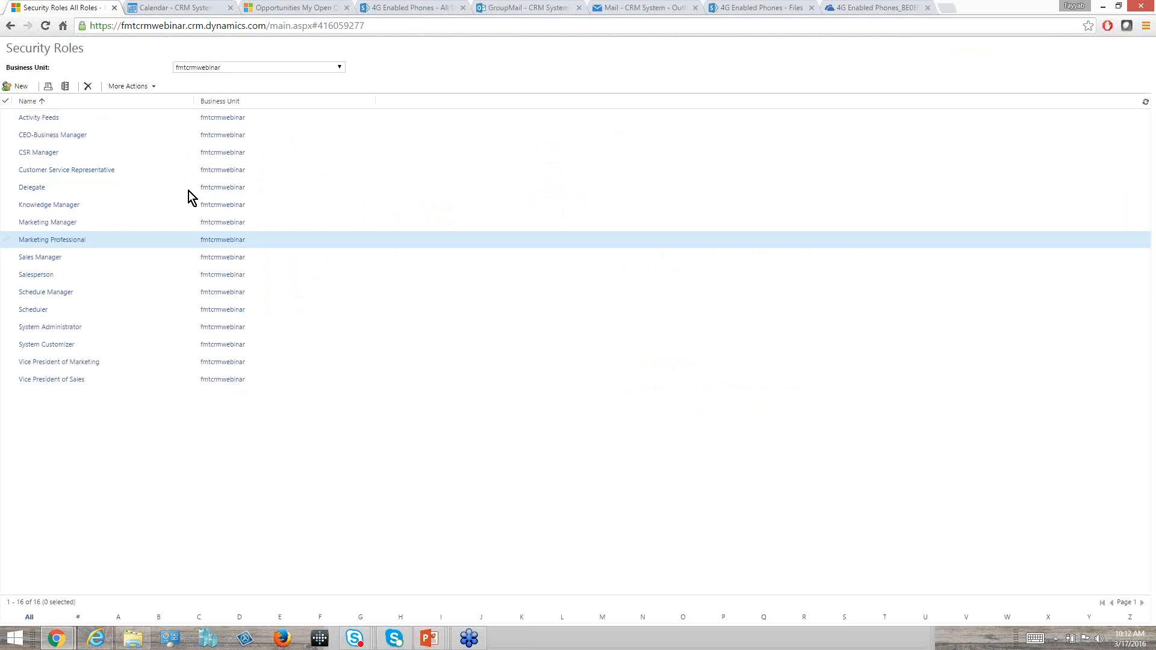
click(46, 154)
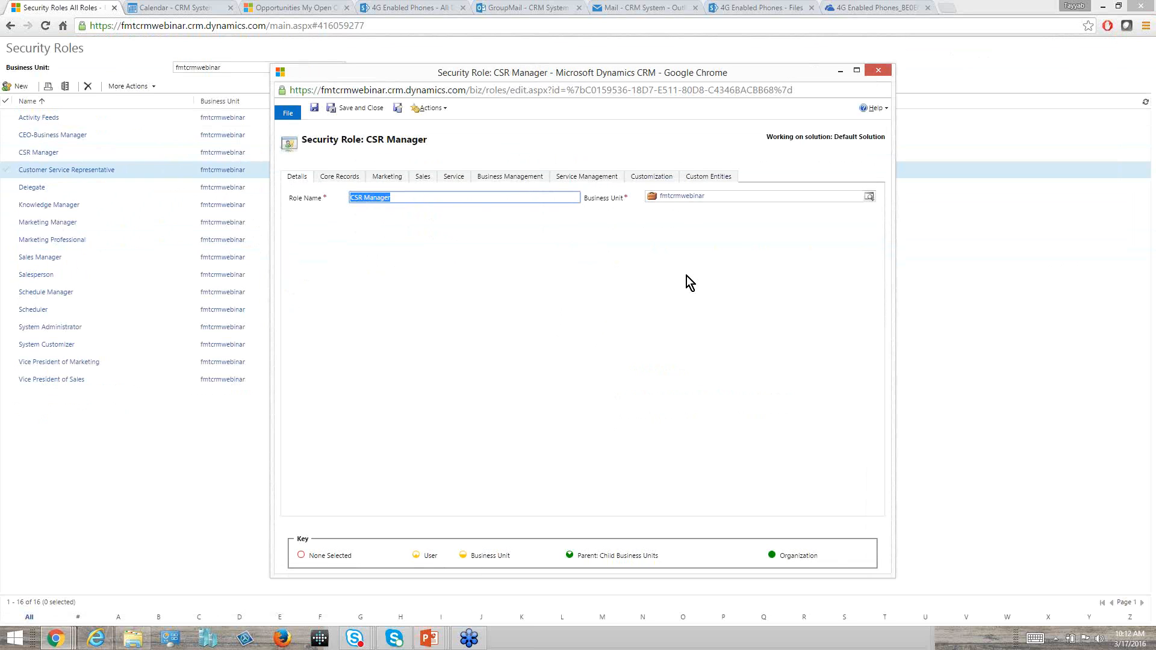
In the role's Business Management privileges, set Use CRM App for Outlook to None Selected, restore it to Organization, and save and close the role.
click(512, 179)
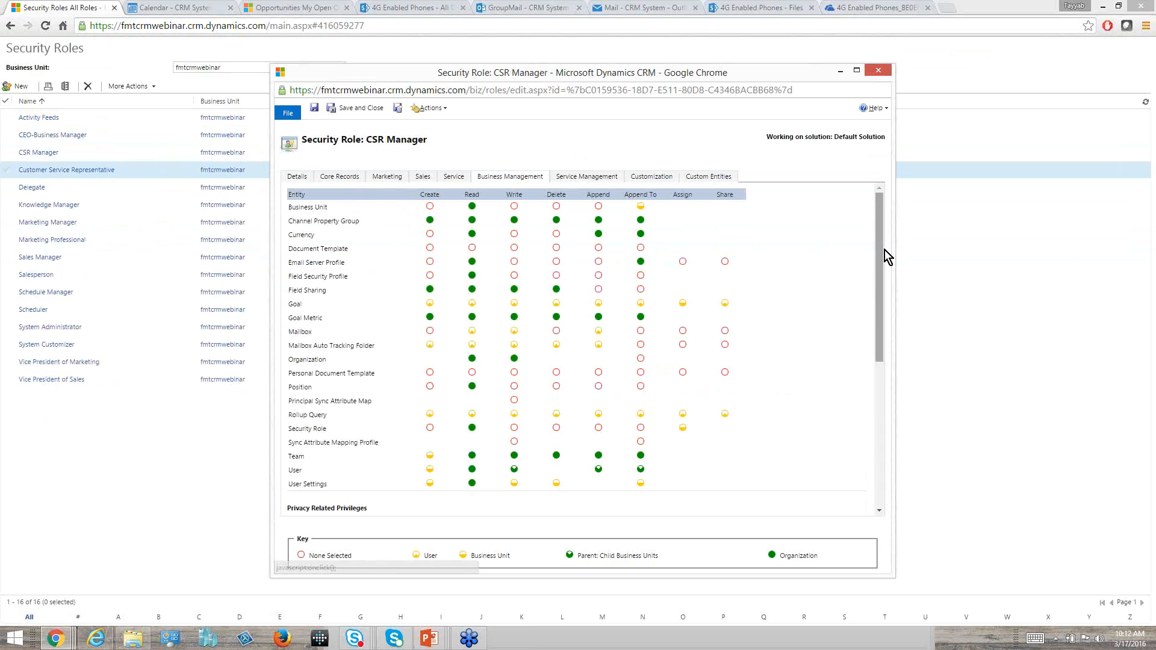
drag(880, 250, 879, 361)
scroll(878, 361, down, 1)
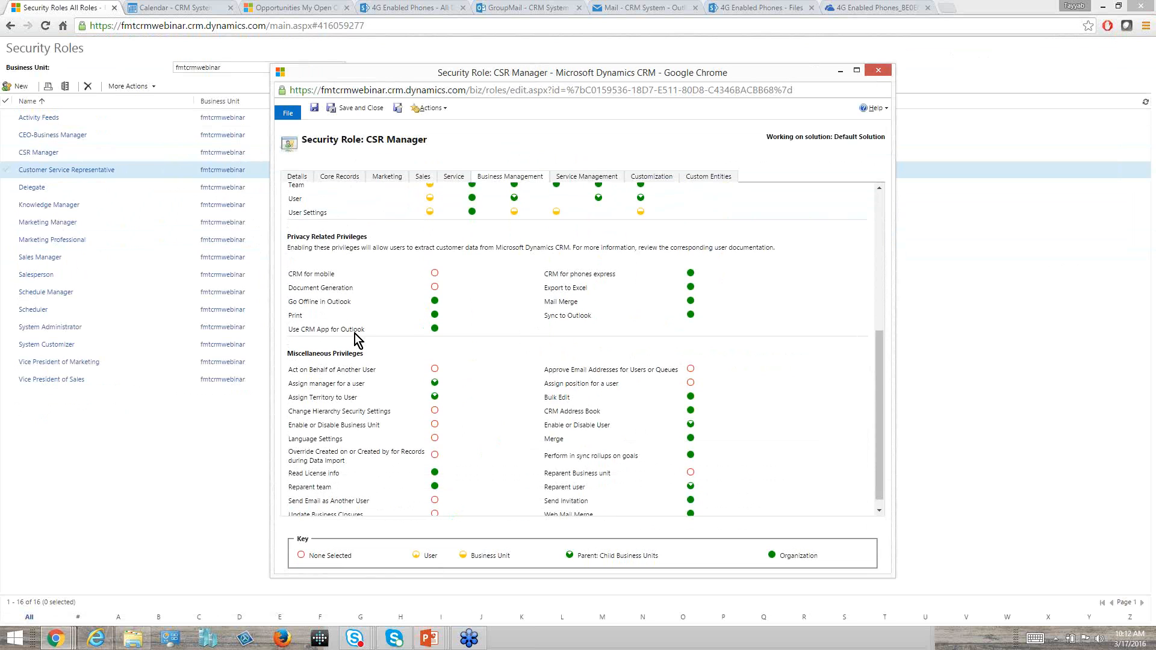
click(434, 328)
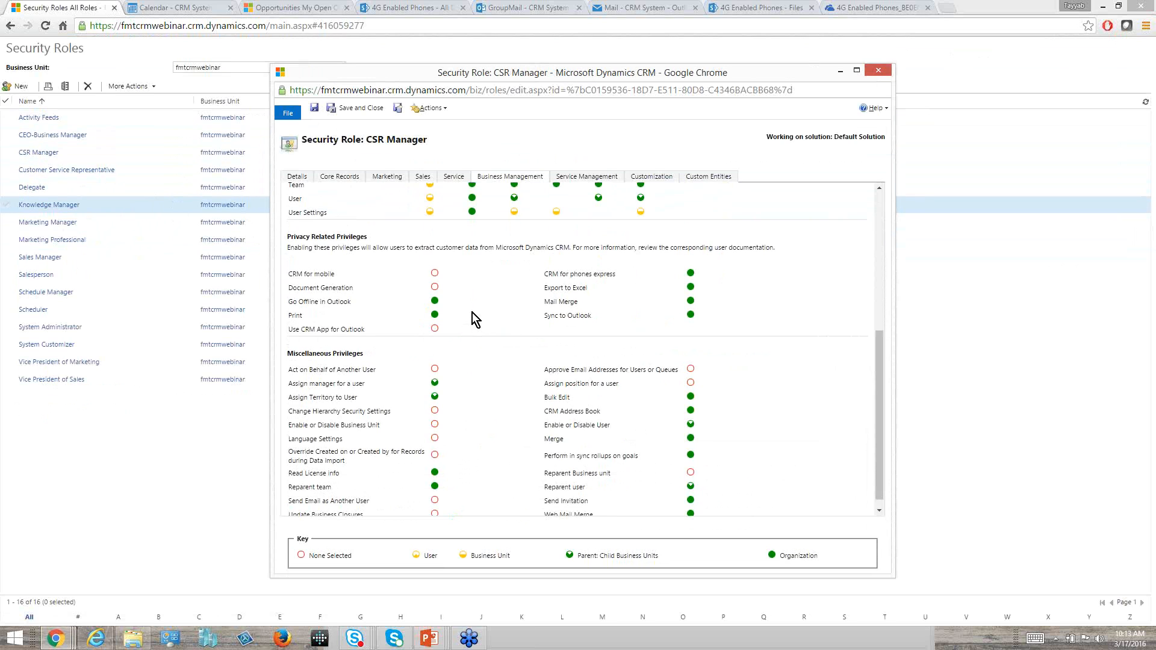
click(434, 329)
click(368, 110)
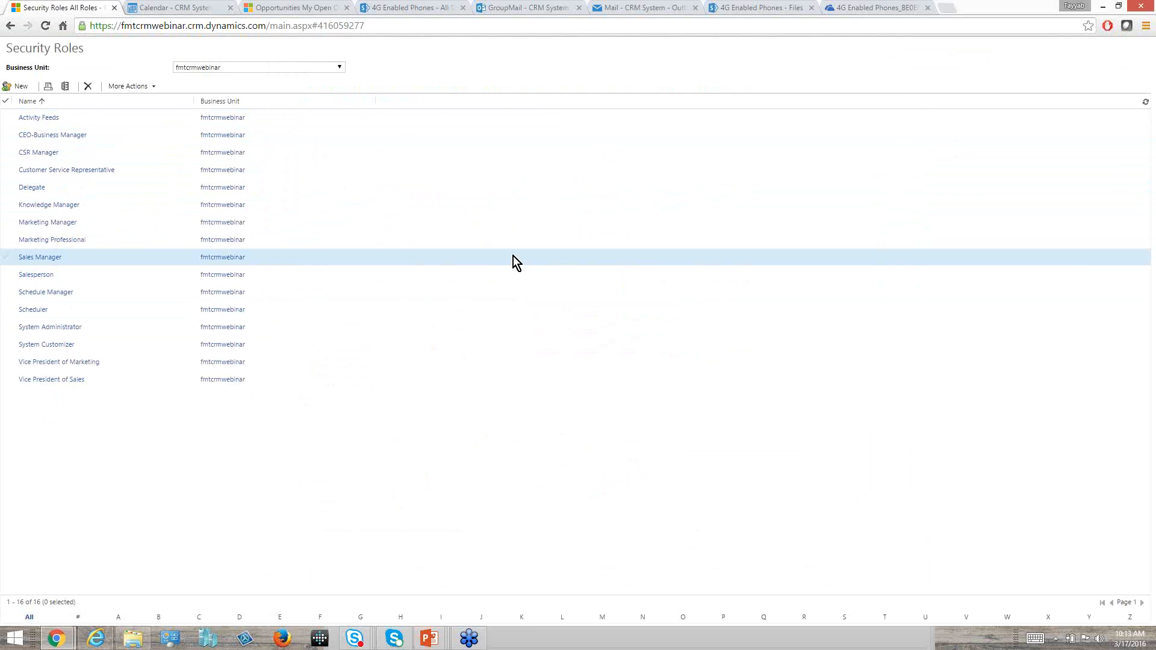
Switch to the PowerPoint slide show of CRM Webinar Intros 2.pptx.
key(alt+Tab)
key(alt+Tab)
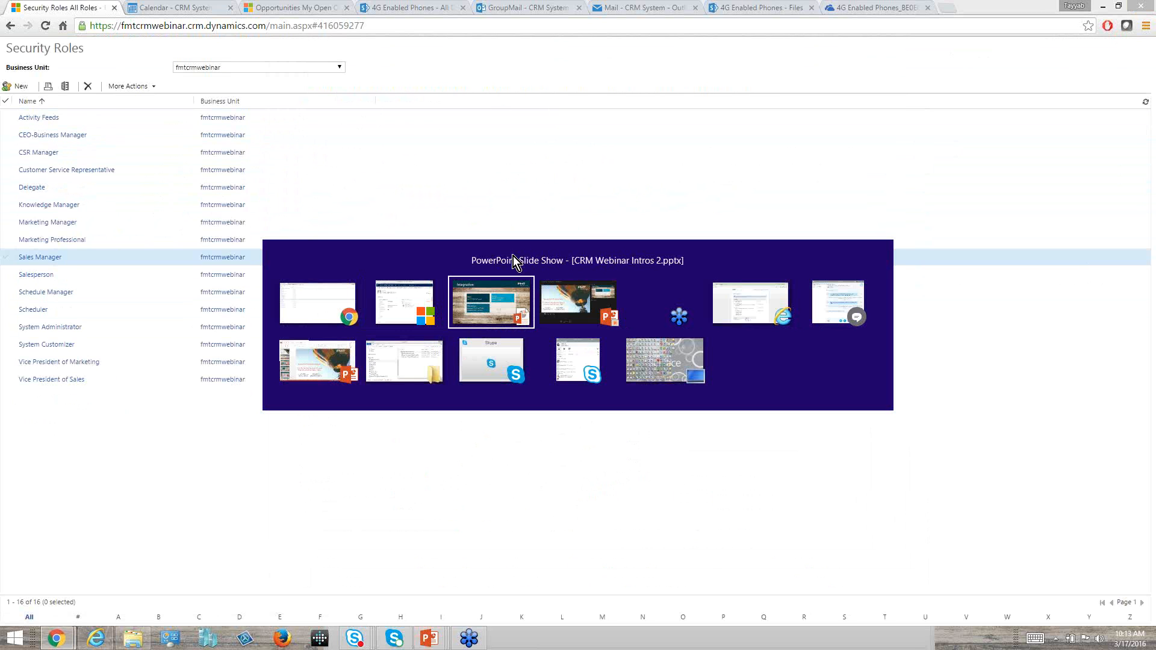
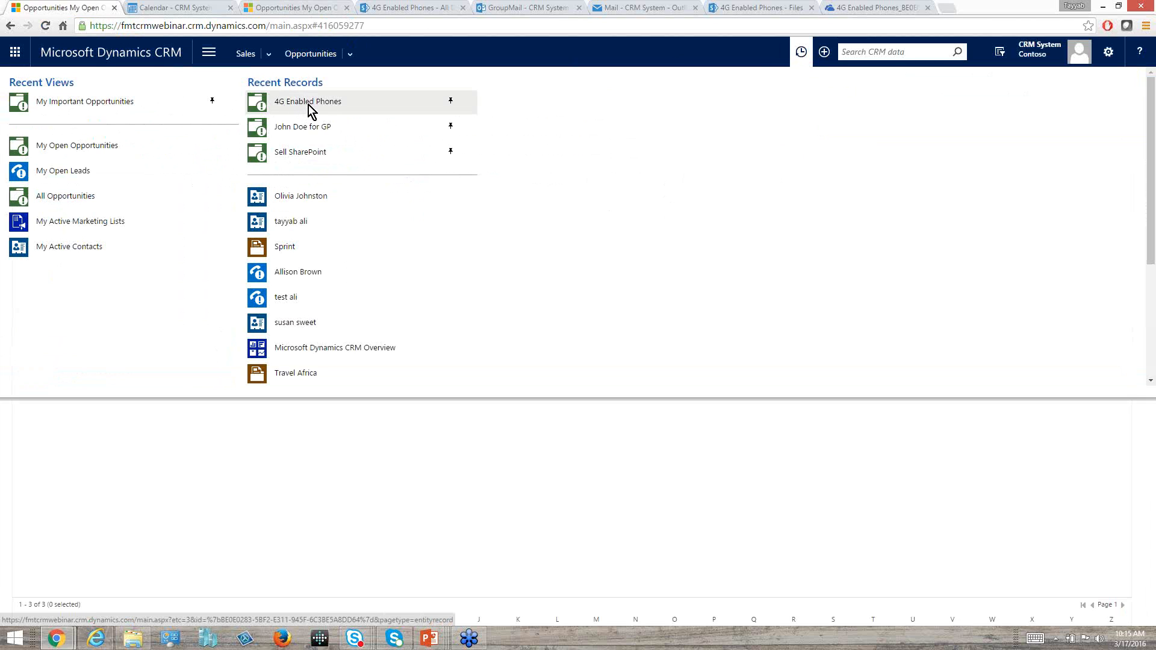
Open the 4G Enabled Phones opportunity from the recent records and pin the first unpinned contact in that list.
click(309, 105)
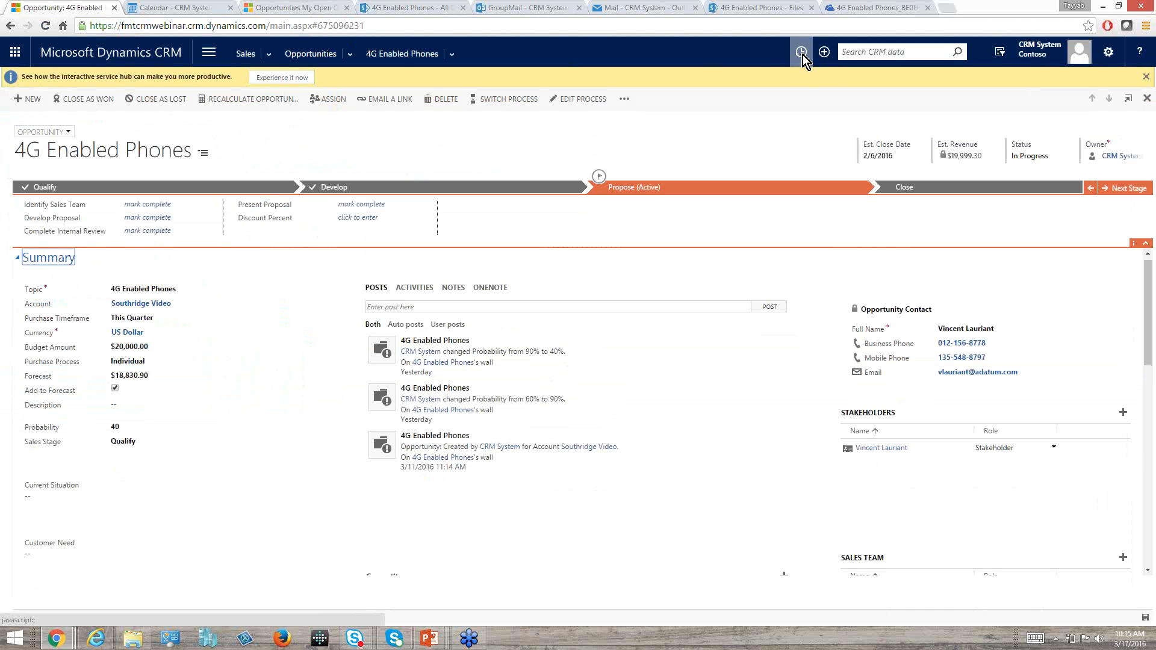
click(801, 53)
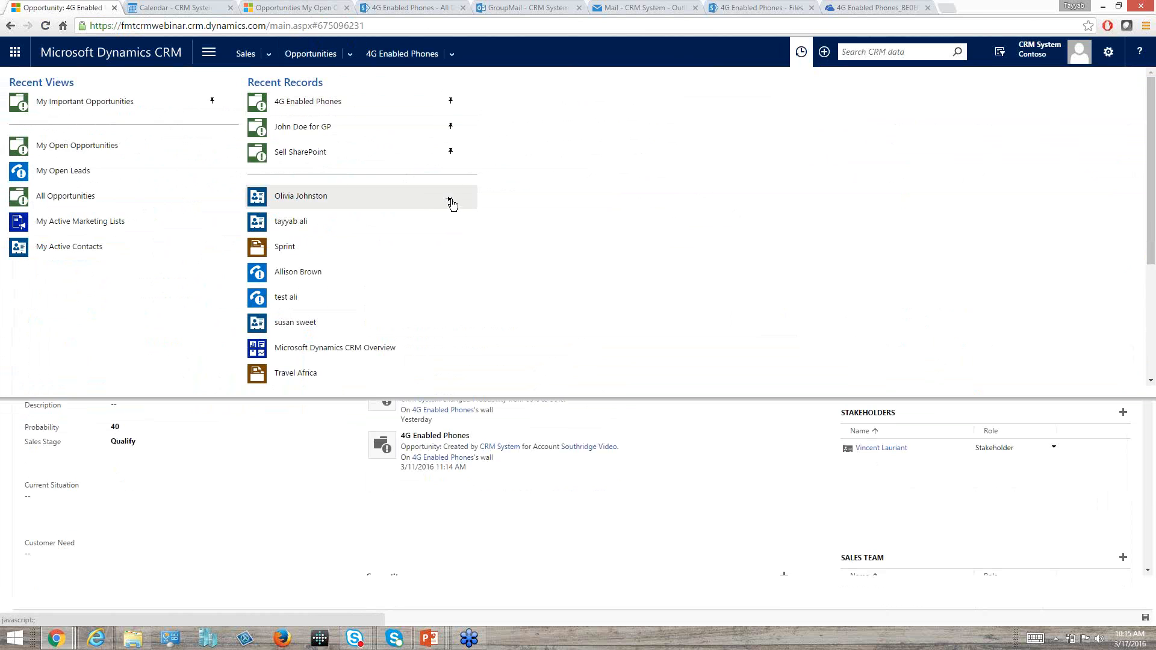
click(451, 199)
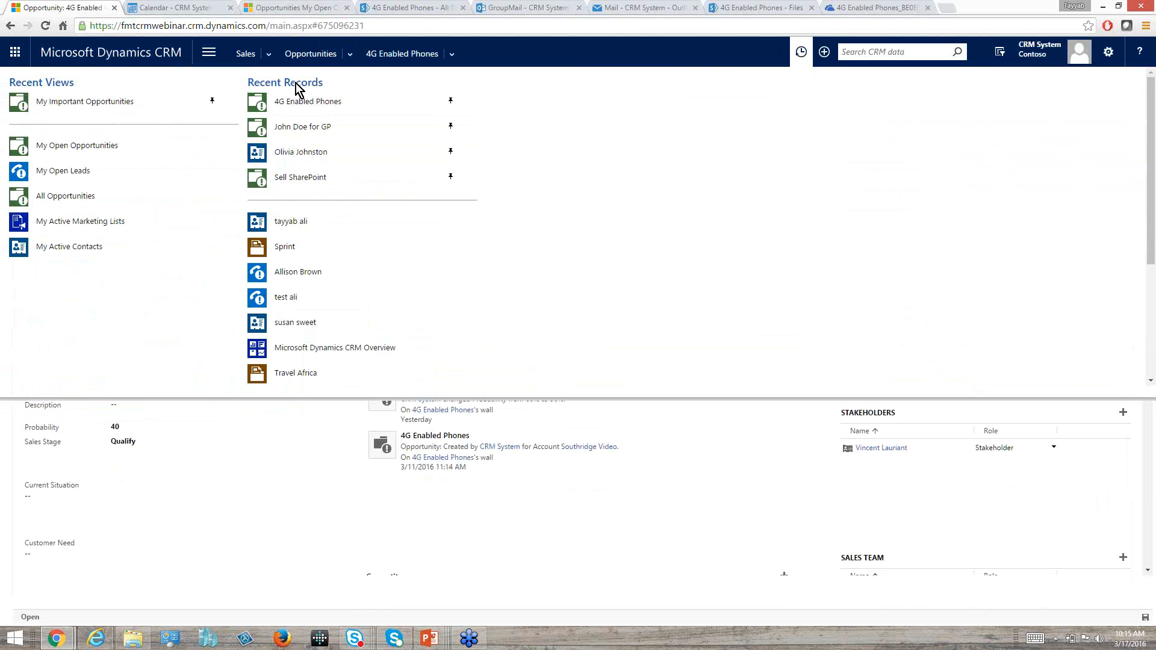
click(249, 504)
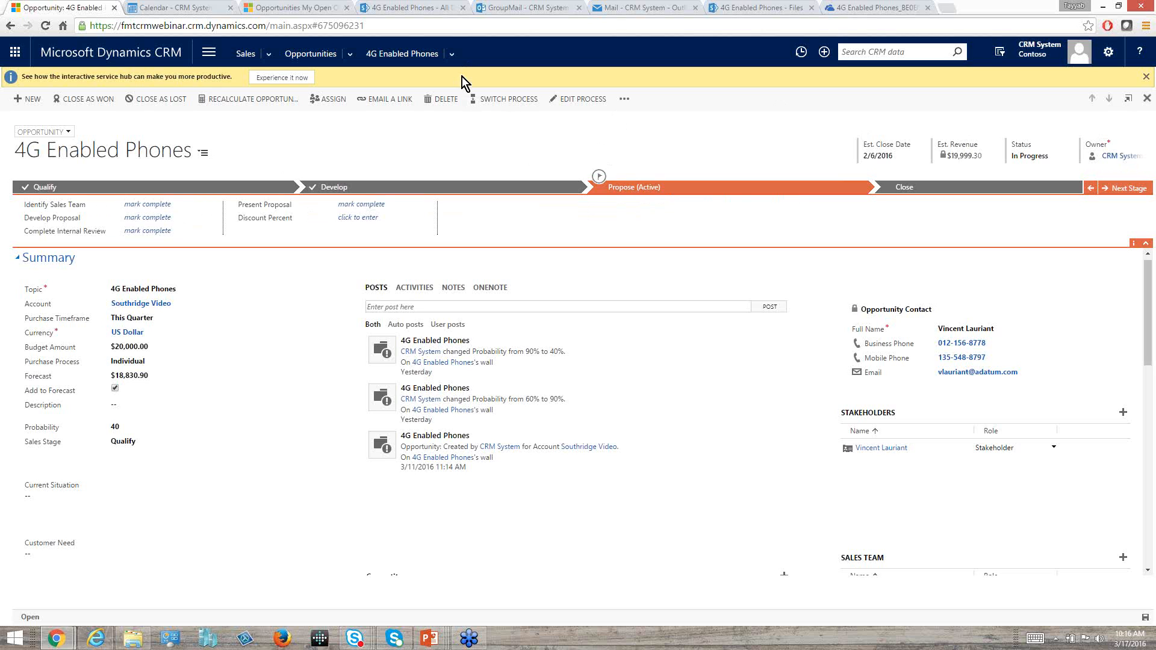
Open the opportunity's documents and upload Copy of Book1 (003).xlsx from the Desktop to the Opp documents folder.
click(454, 56)
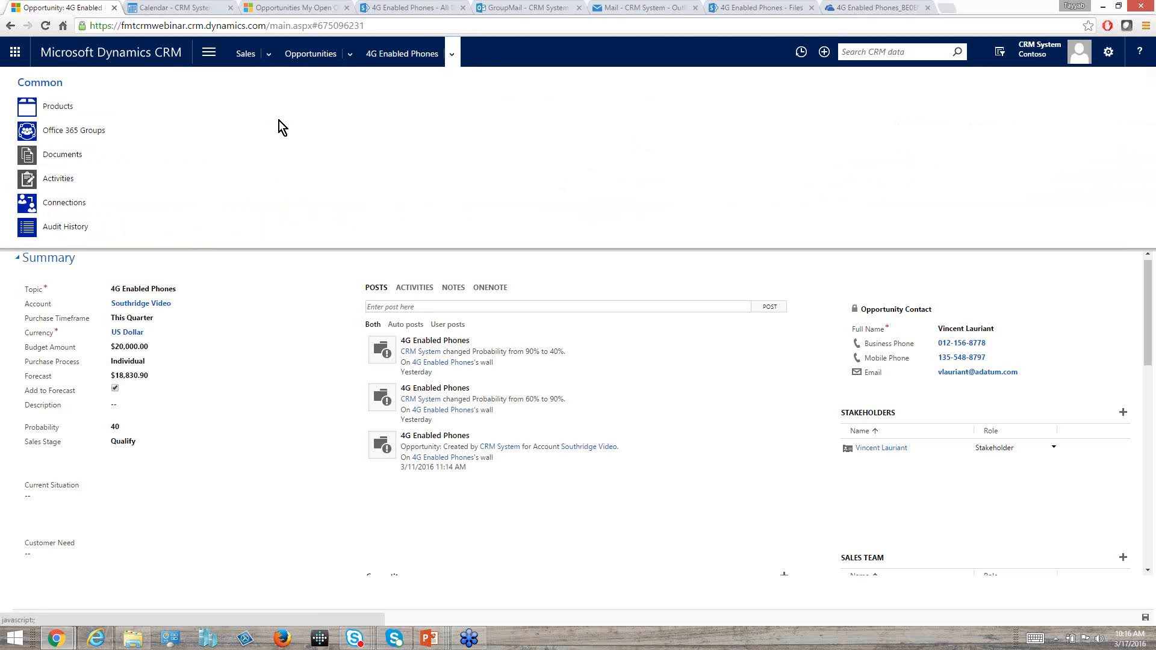
click(29, 159)
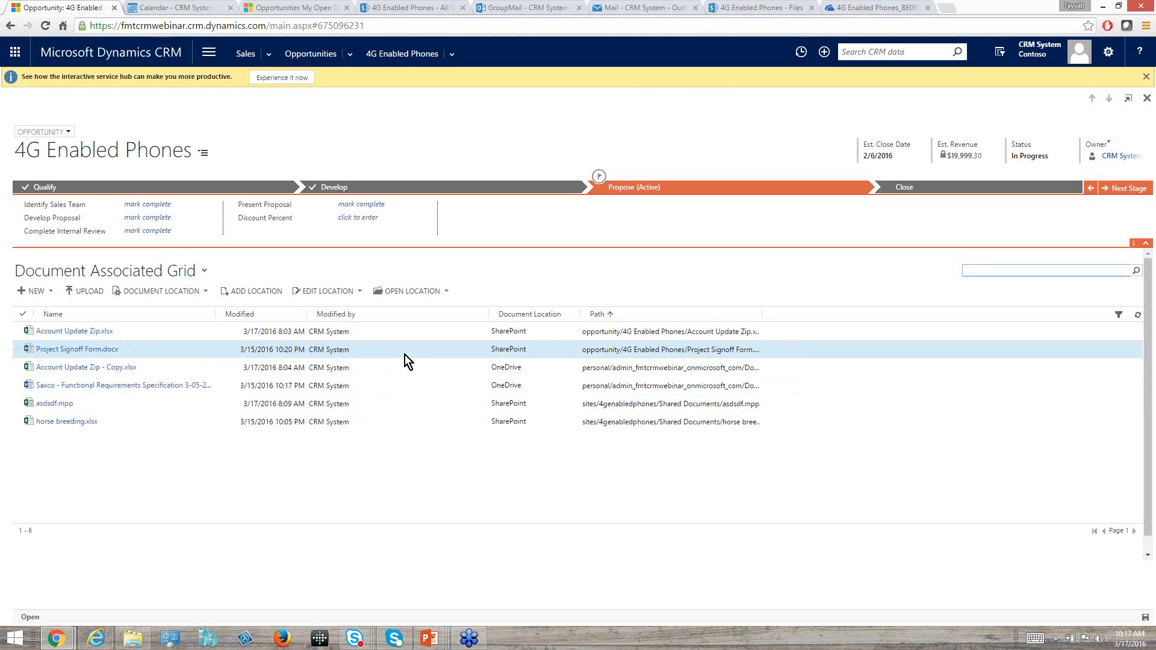
click(77, 291)
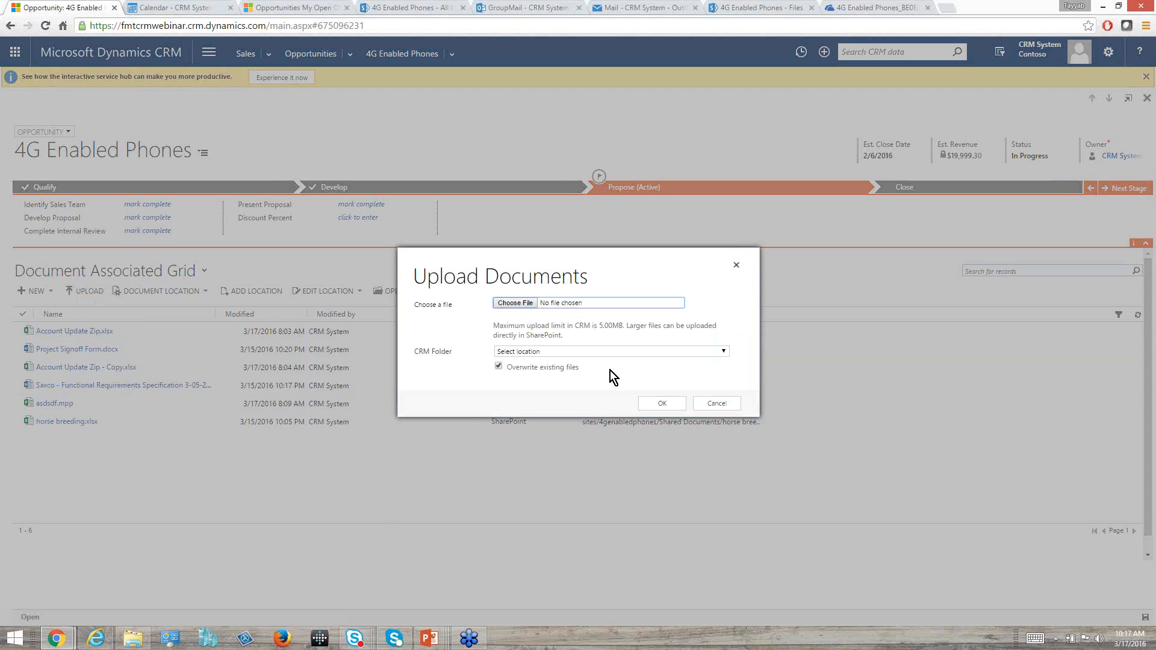
click(726, 350)
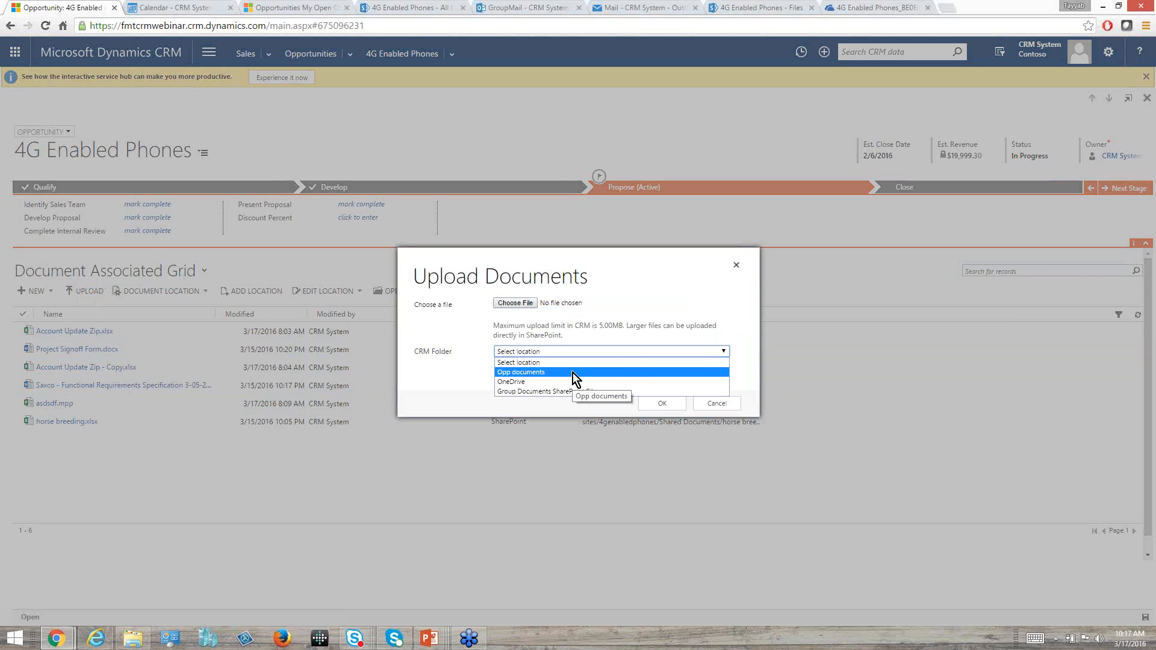
click(531, 381)
click(525, 306)
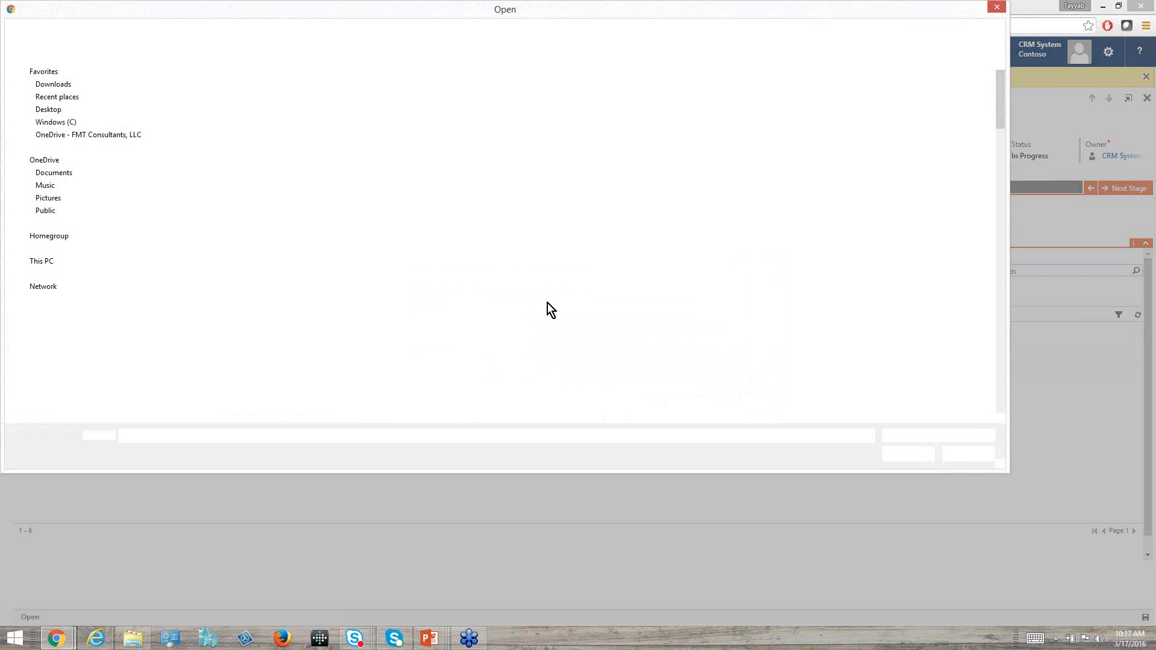
drag(1000, 95, 988, 223)
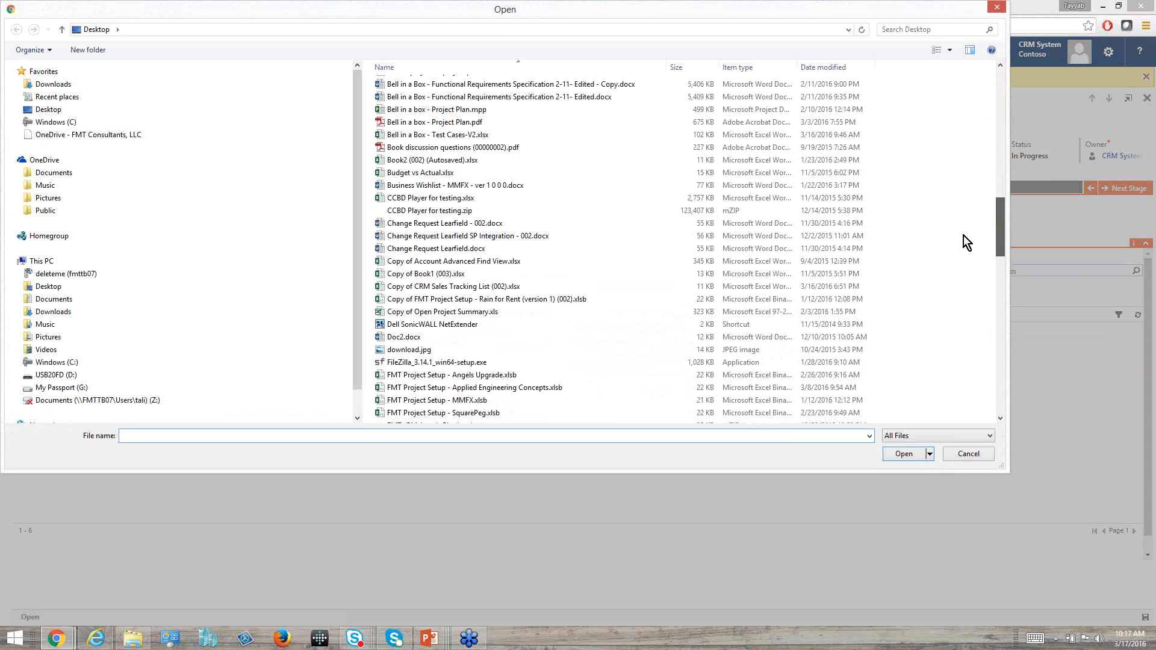
click(512, 277)
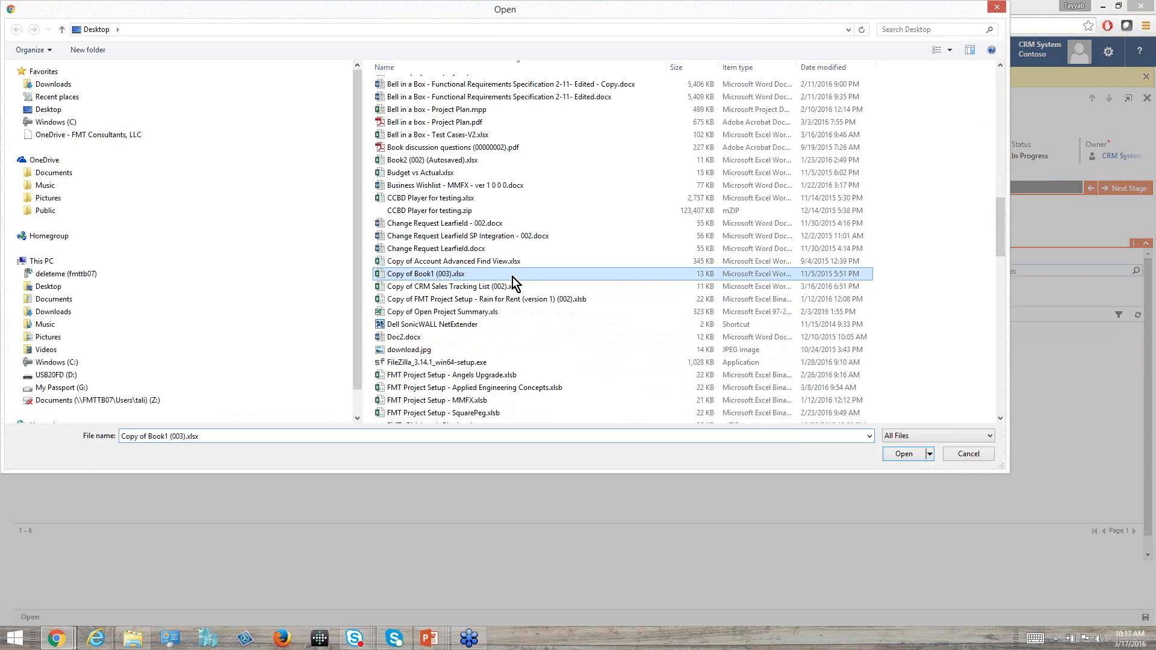
double_click(511, 277)
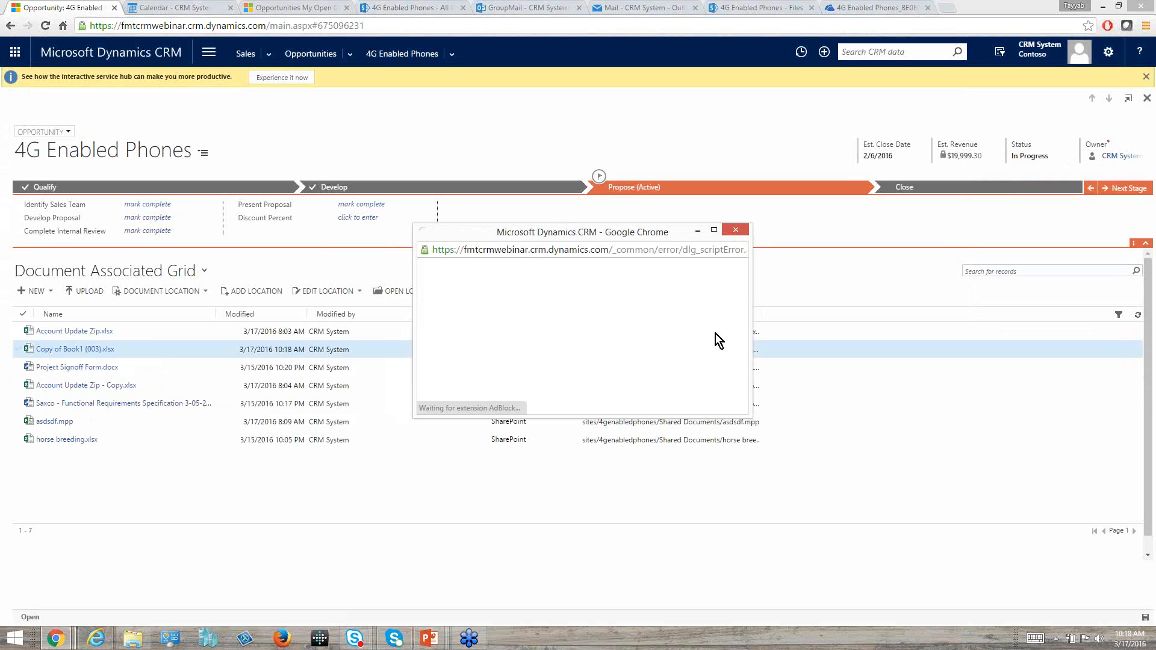
click(715, 403)
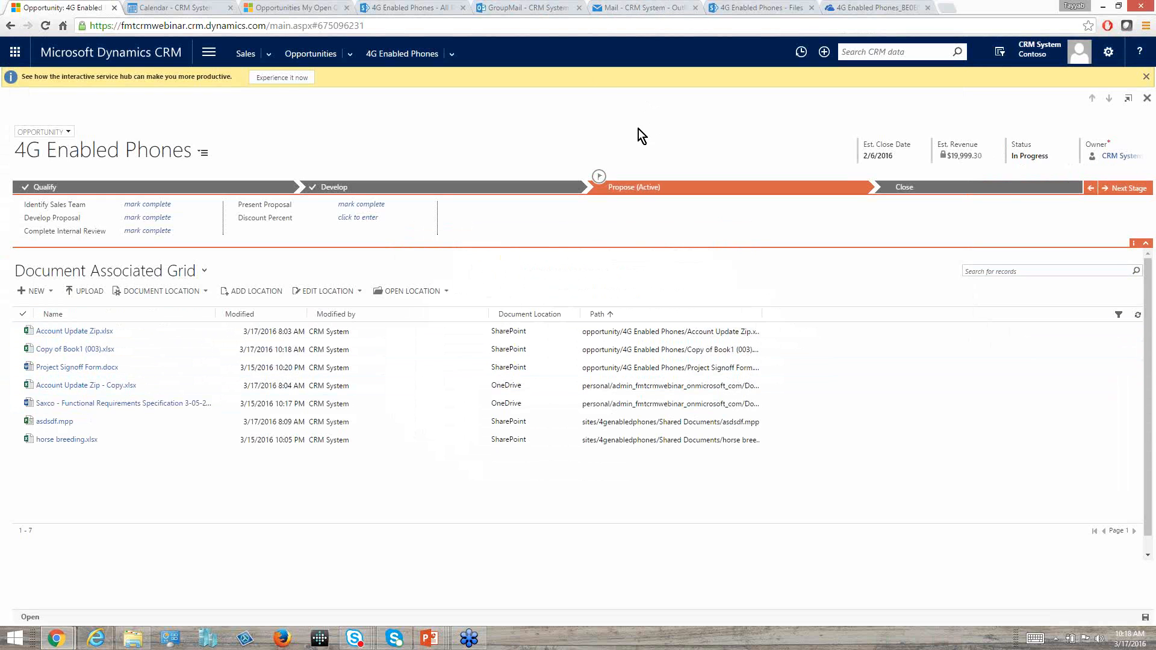
Switch to Office 365 Sites and open the Opportunity document library of the Contoso Team Site.
click(643, 10)
click(731, 8)
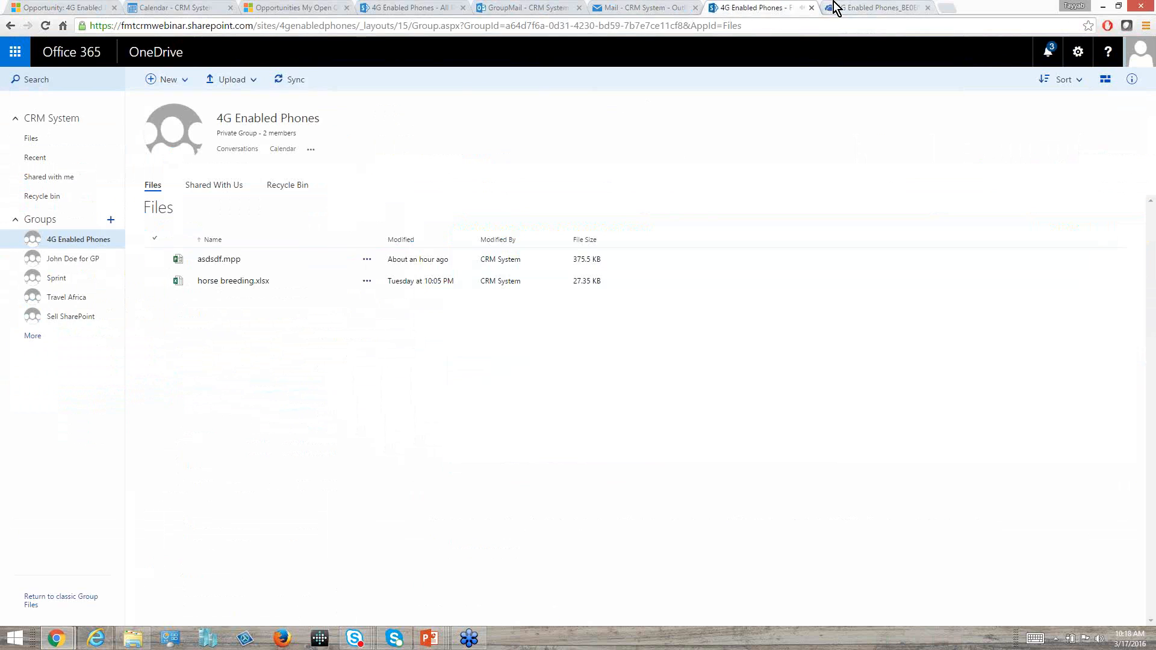
click(840, 10)
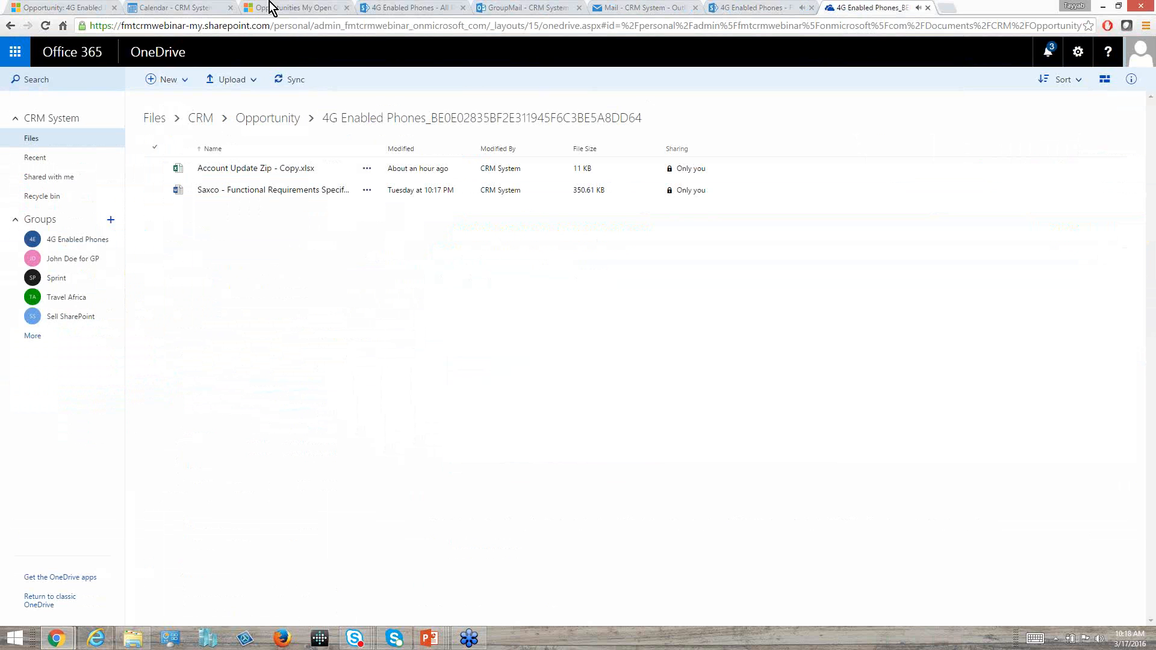
click(15, 52)
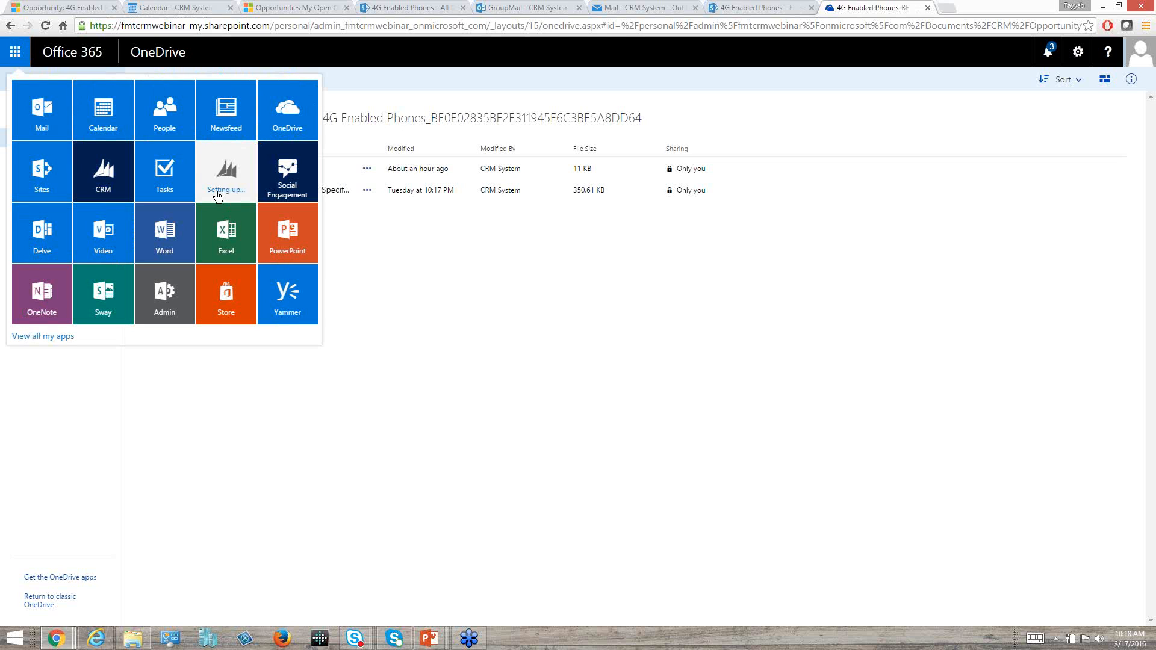
click(51, 183)
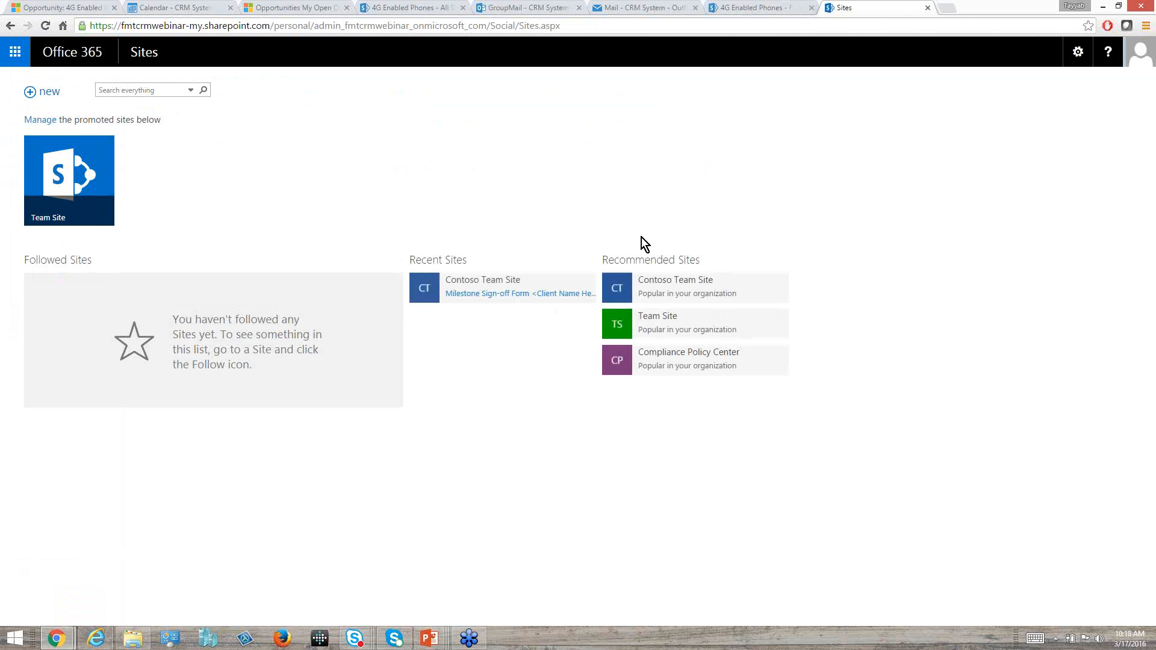
click(671, 284)
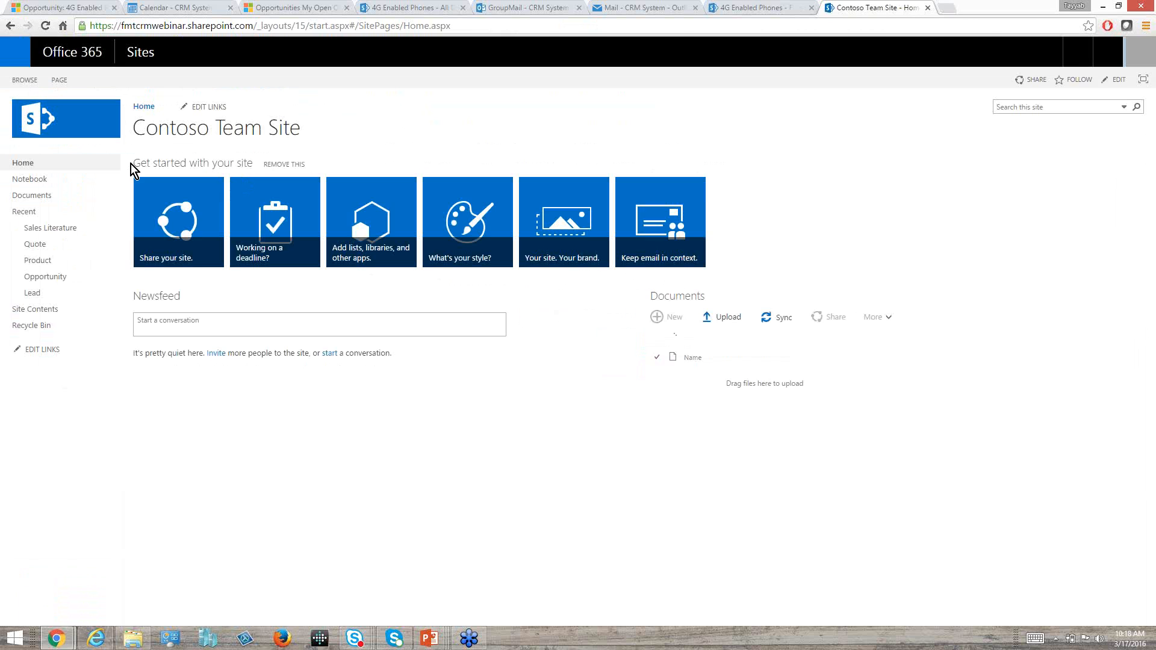
click(52, 296)
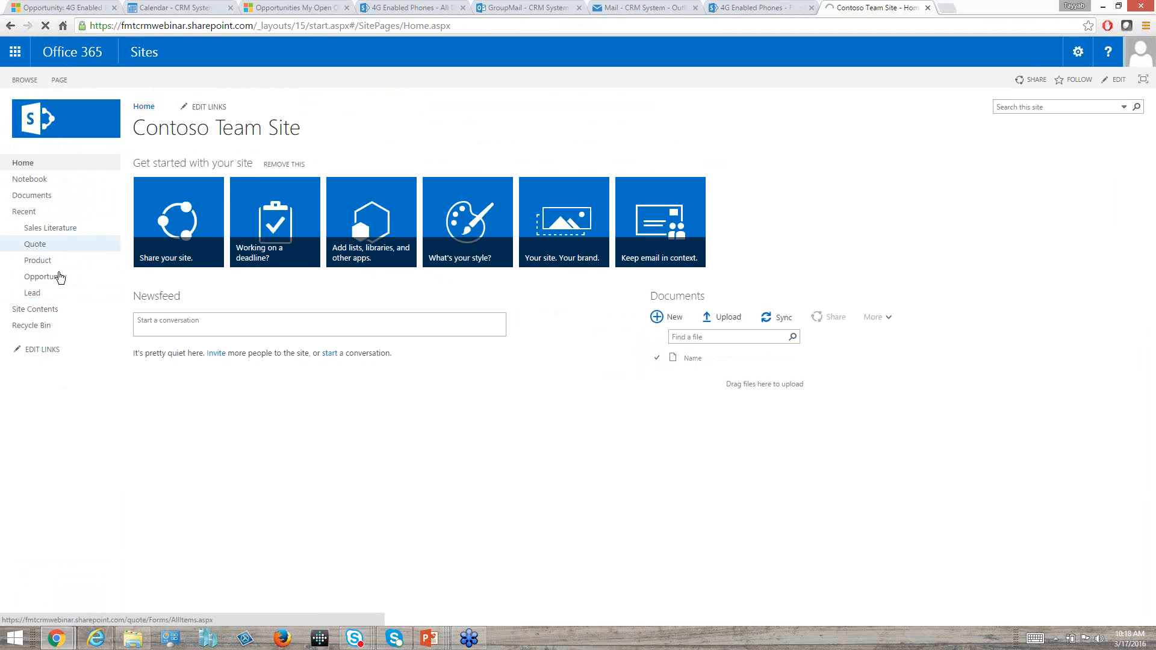
click(60, 278)
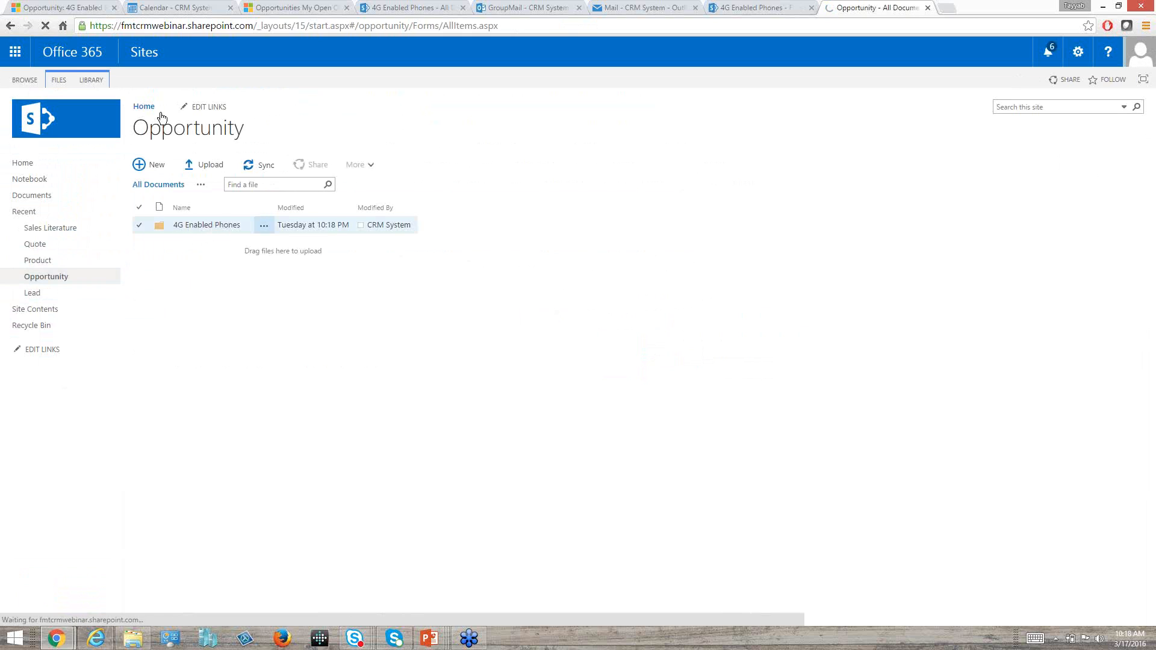
Open the 4G Enabled Phones folder in the SharePoint Opportunity library and compare its files with the opportunity's documents in Dynamics CRM.
click(58, 5)
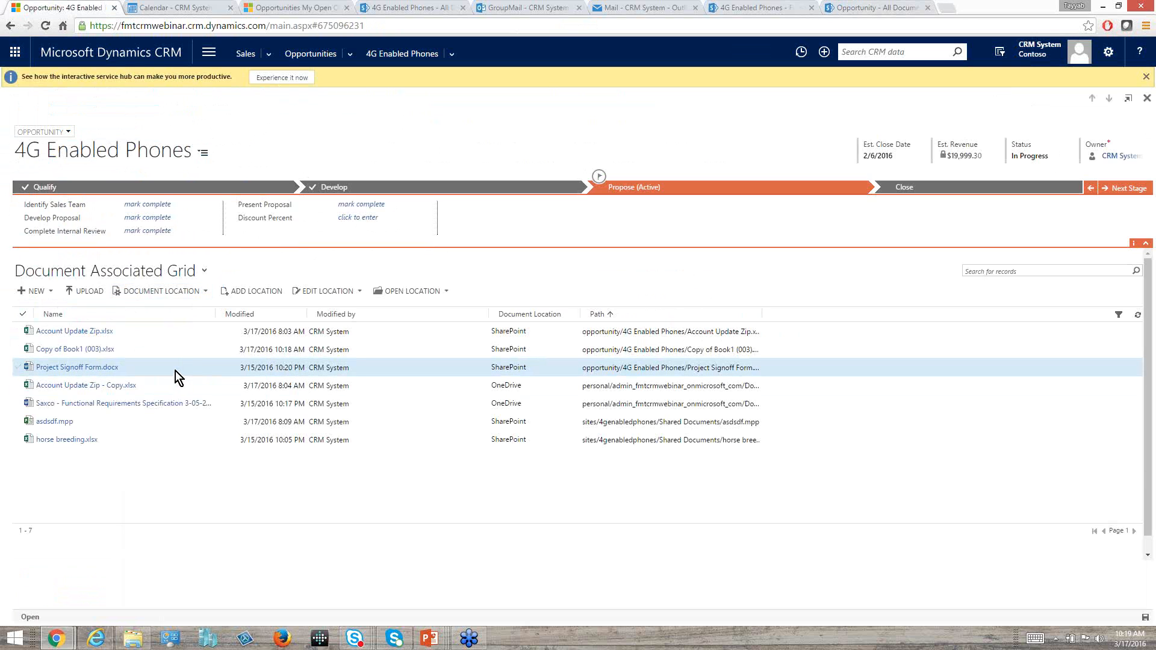
click(864, 4)
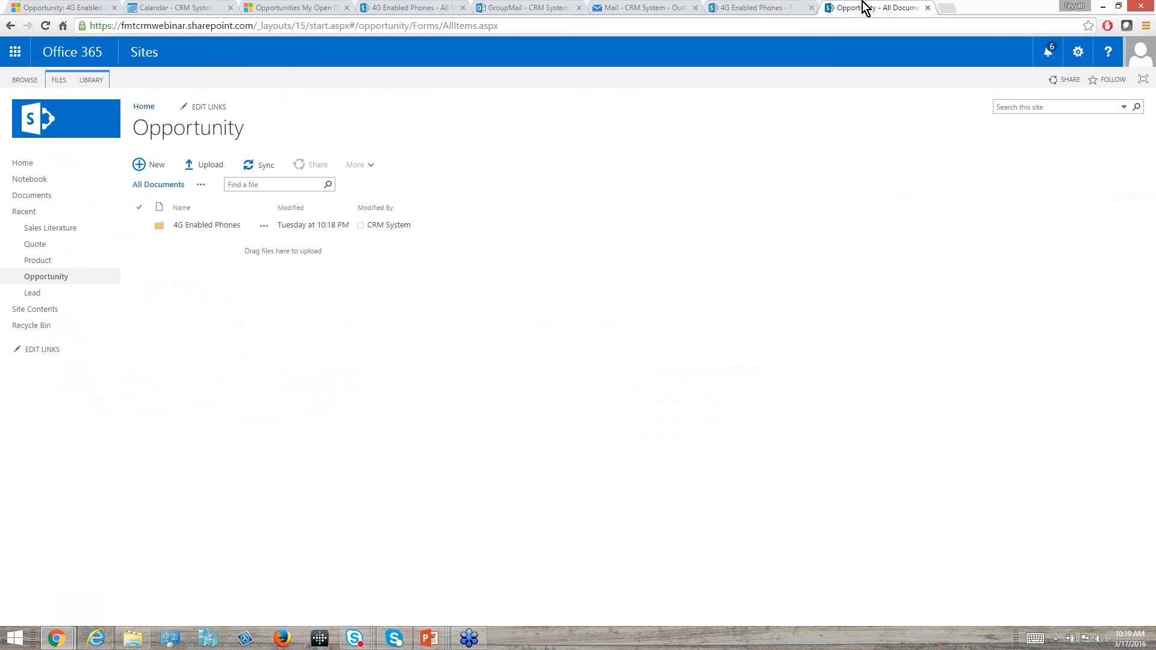
click(224, 223)
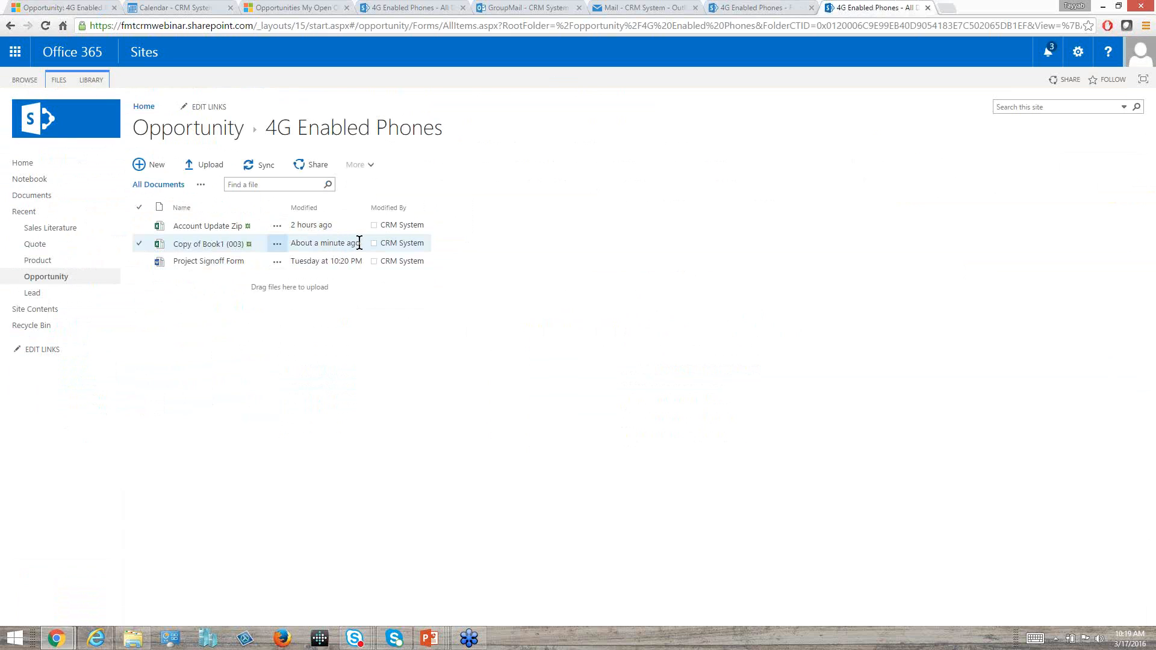
click(79, 8)
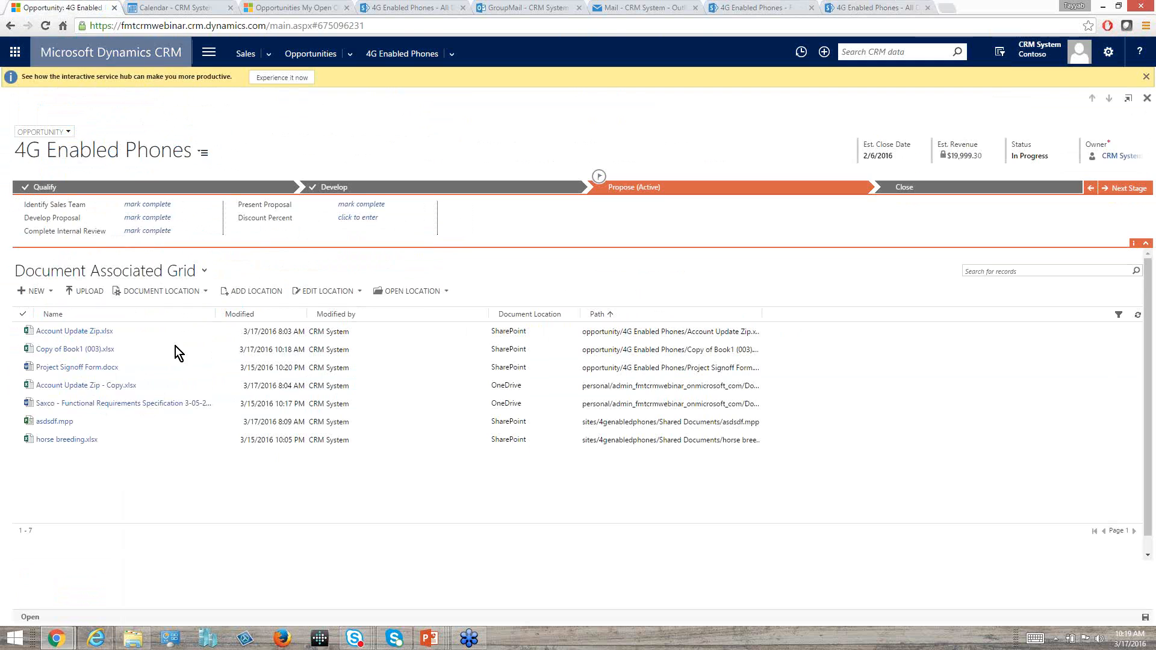
click(901, 7)
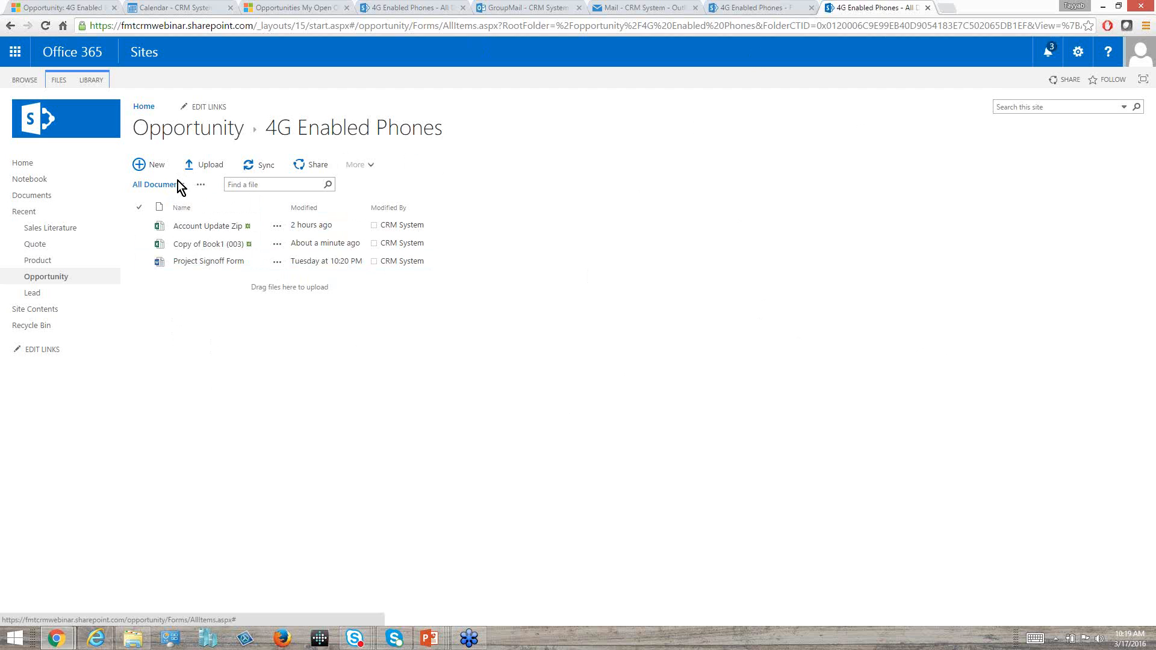
click(73, 6)
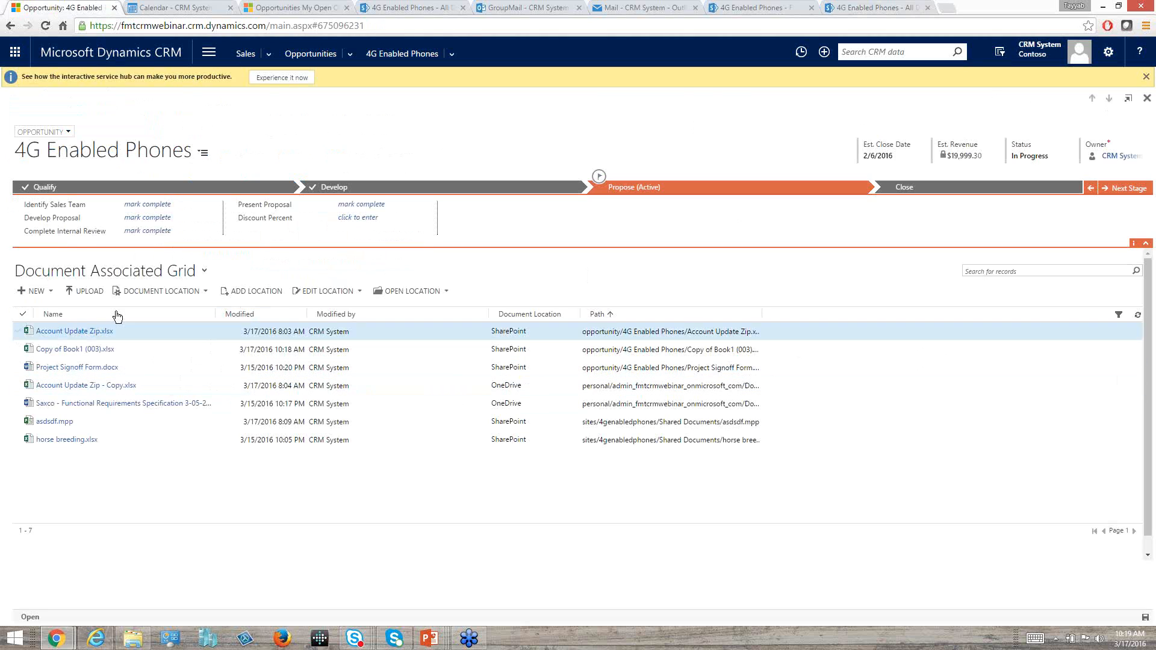
Examine the CRM Folder locations offered for uploading a document to the opportunity, and cancel the upload.
click(73, 290)
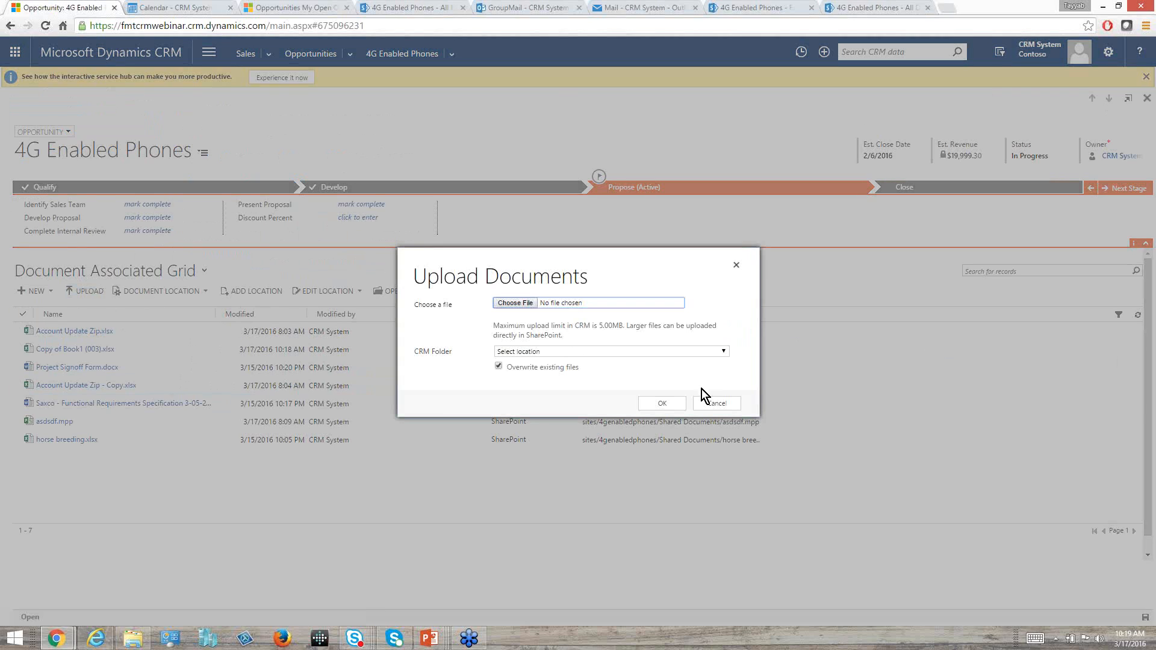
click(725, 354)
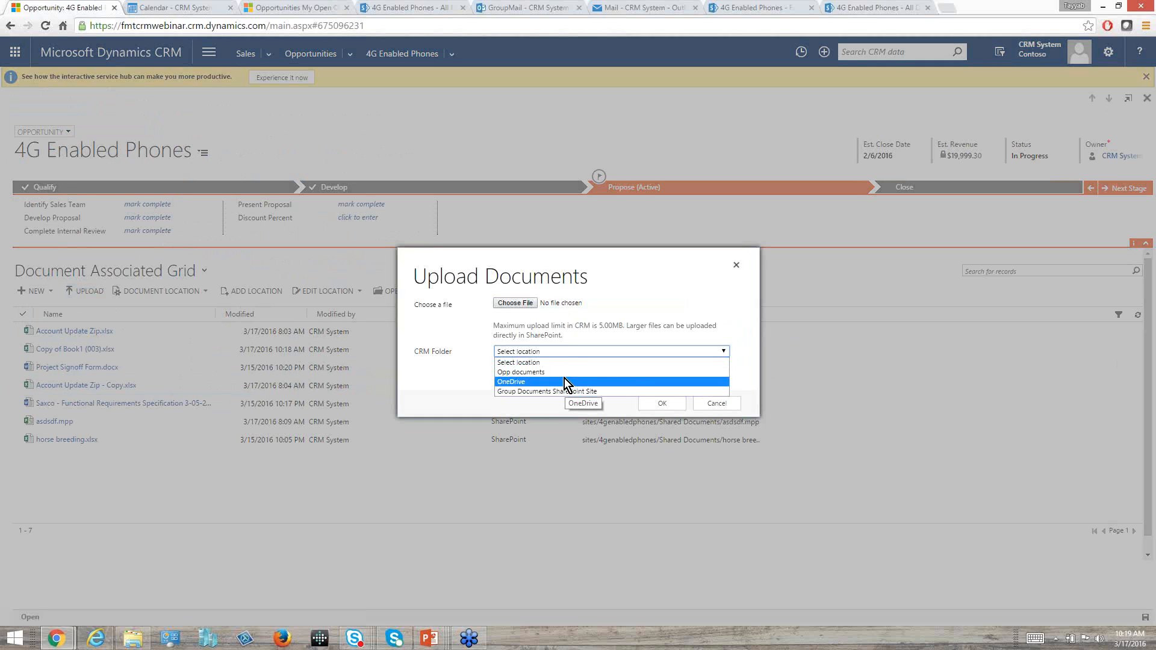
click(417, 499)
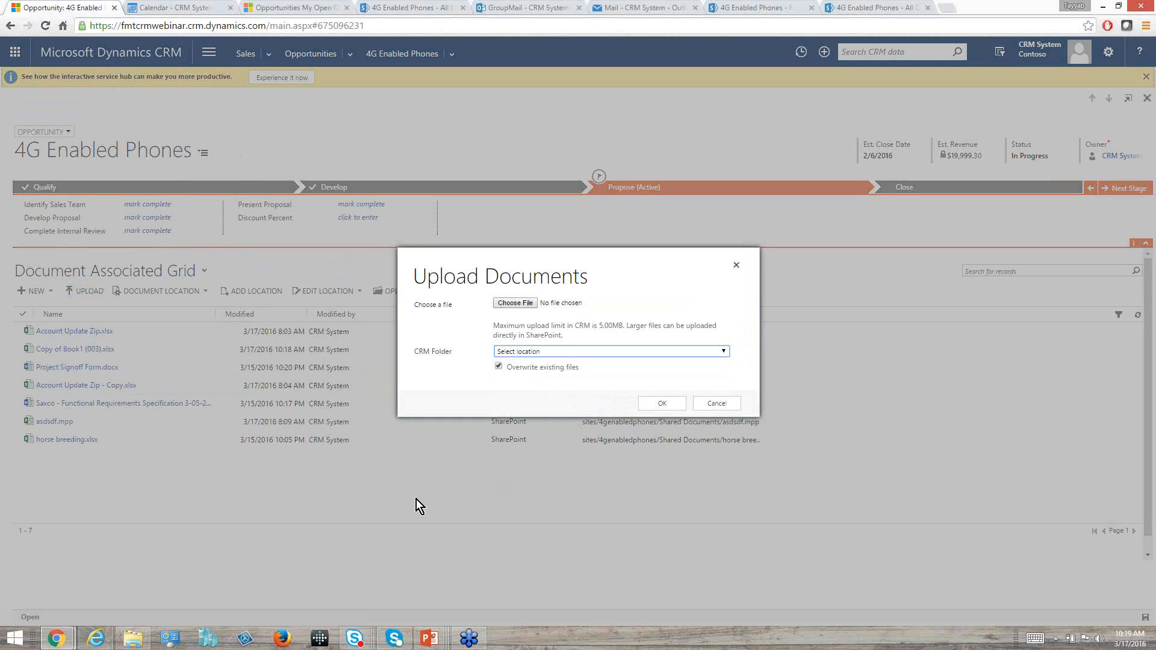
click(730, 403)
Switch to OneDrive and open the 4G Enabled Phones folder under CRM > Opportunity to examine its files.
click(860, 8)
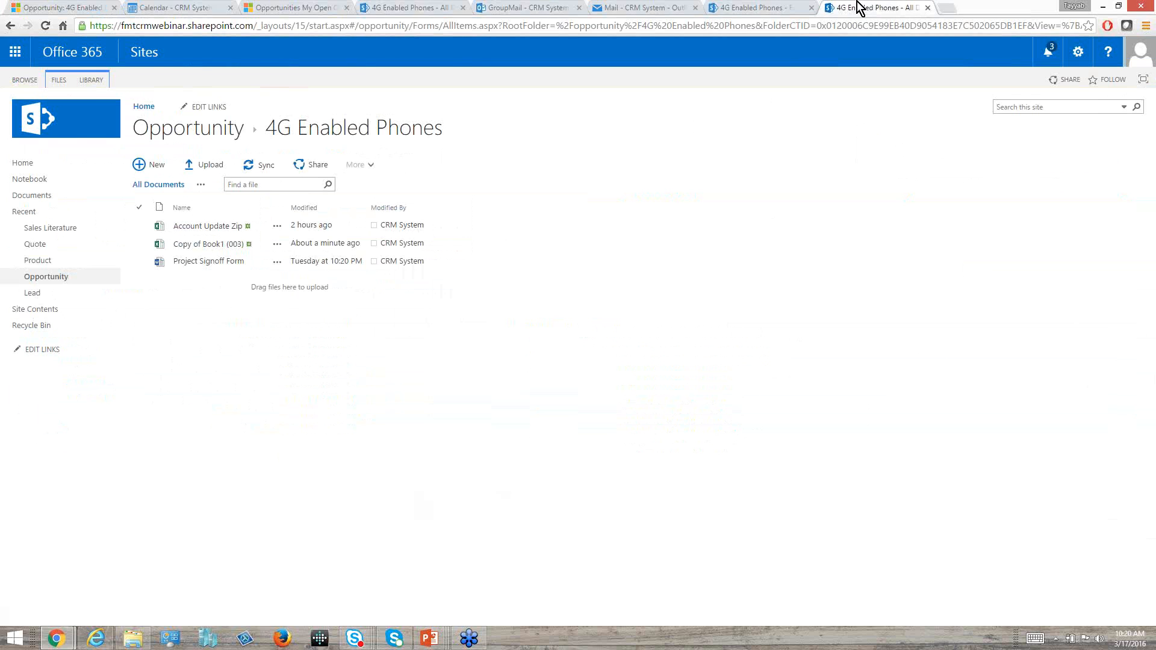
click(15, 51)
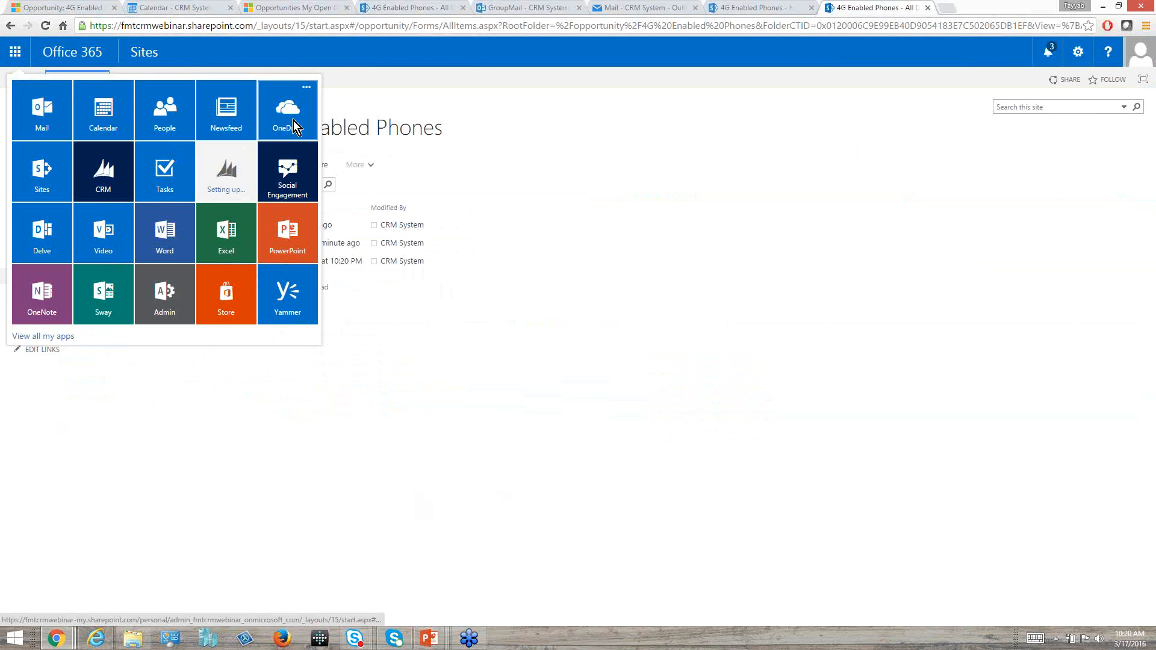
click(293, 123)
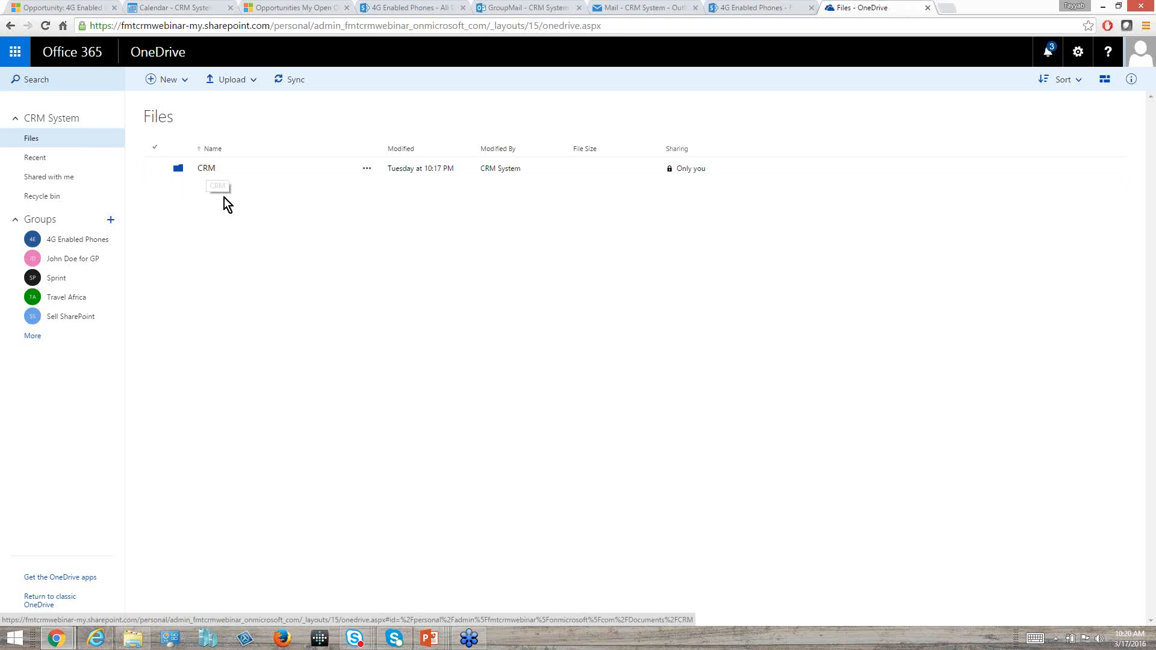
click(208, 169)
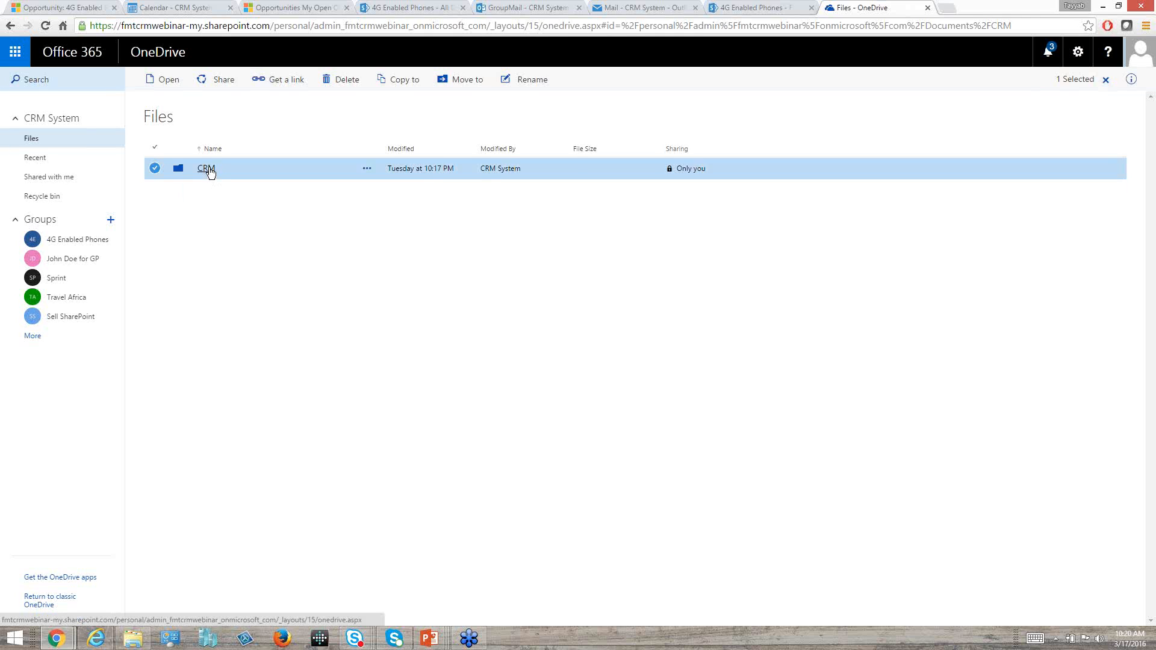
click(211, 169)
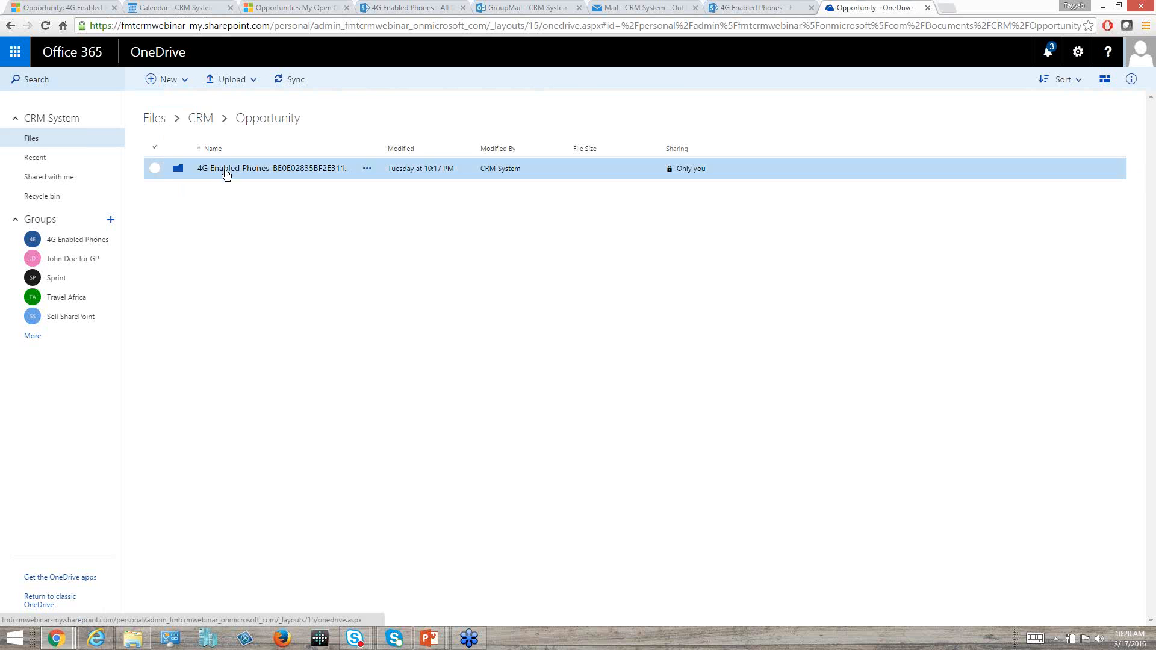
click(232, 173)
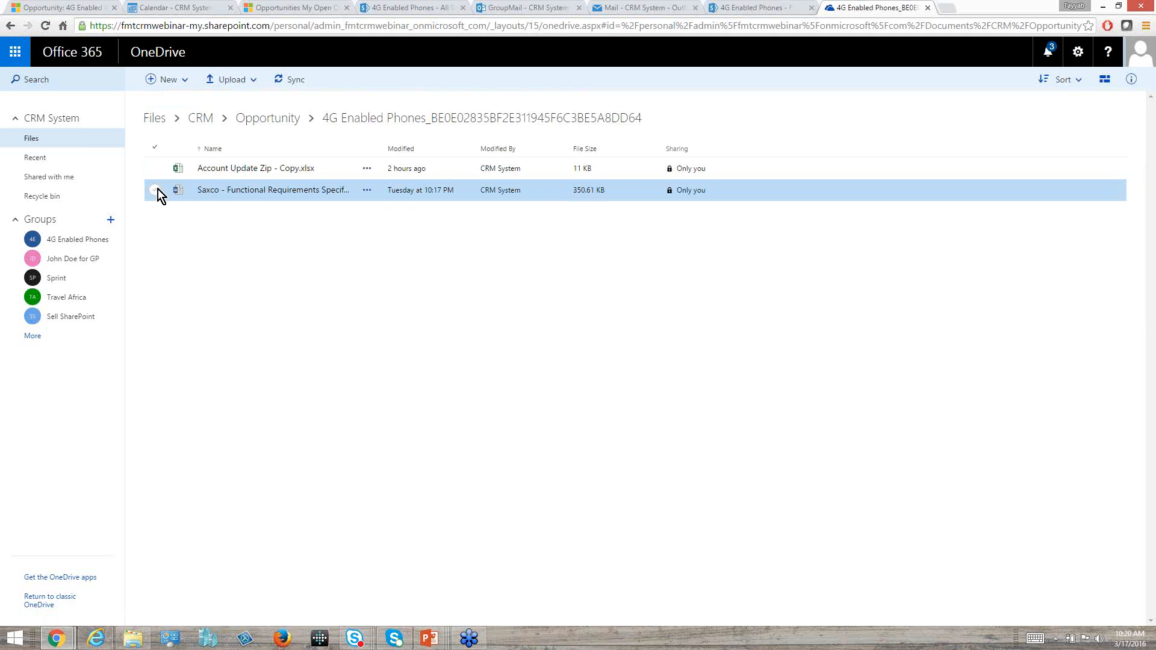
Return to the 4G Enabled Phones opportunity in Dynamics CRM and filter its documents by location, first Opp documents and finally OneDrive.
click(58, 9)
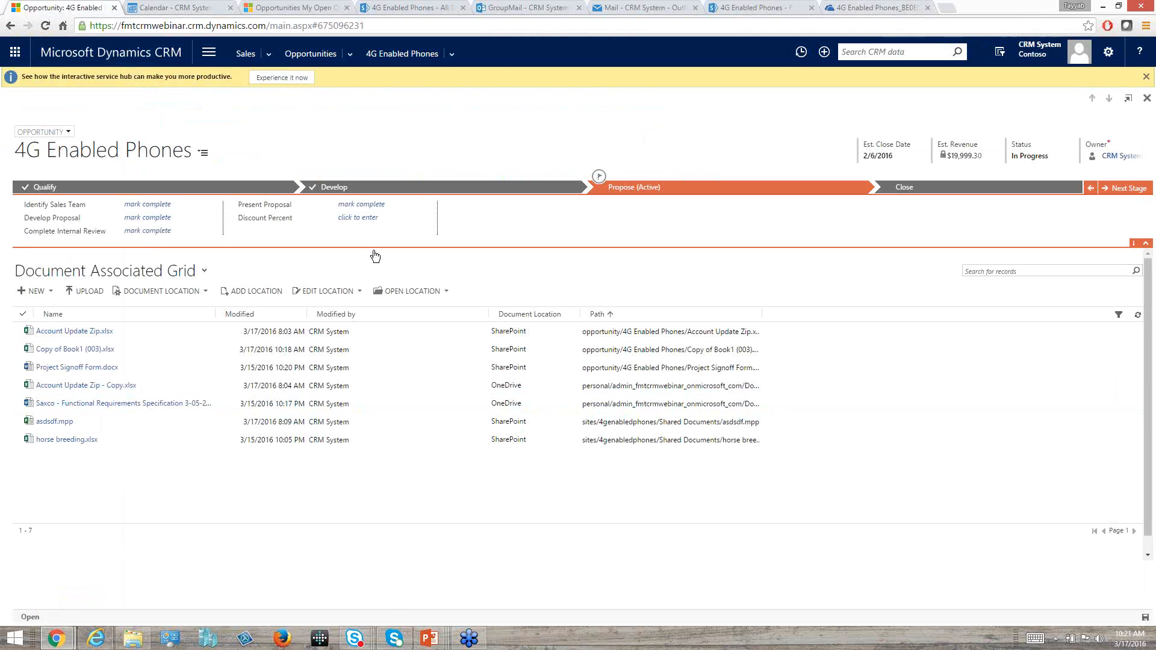
click(207, 292)
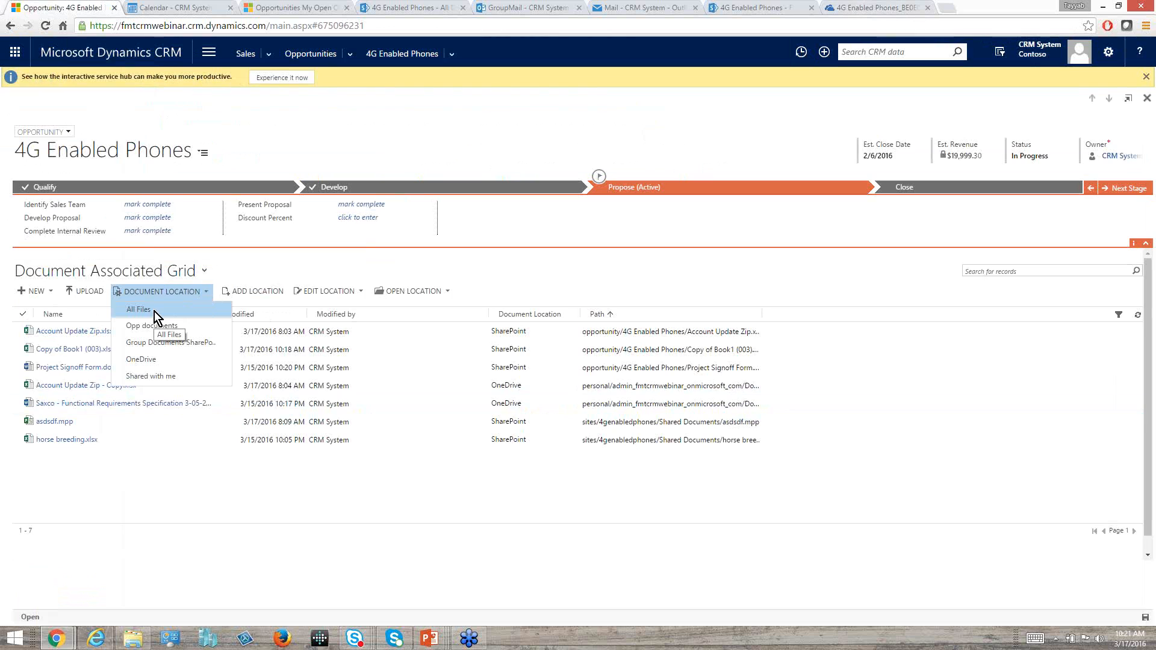
click(151, 326)
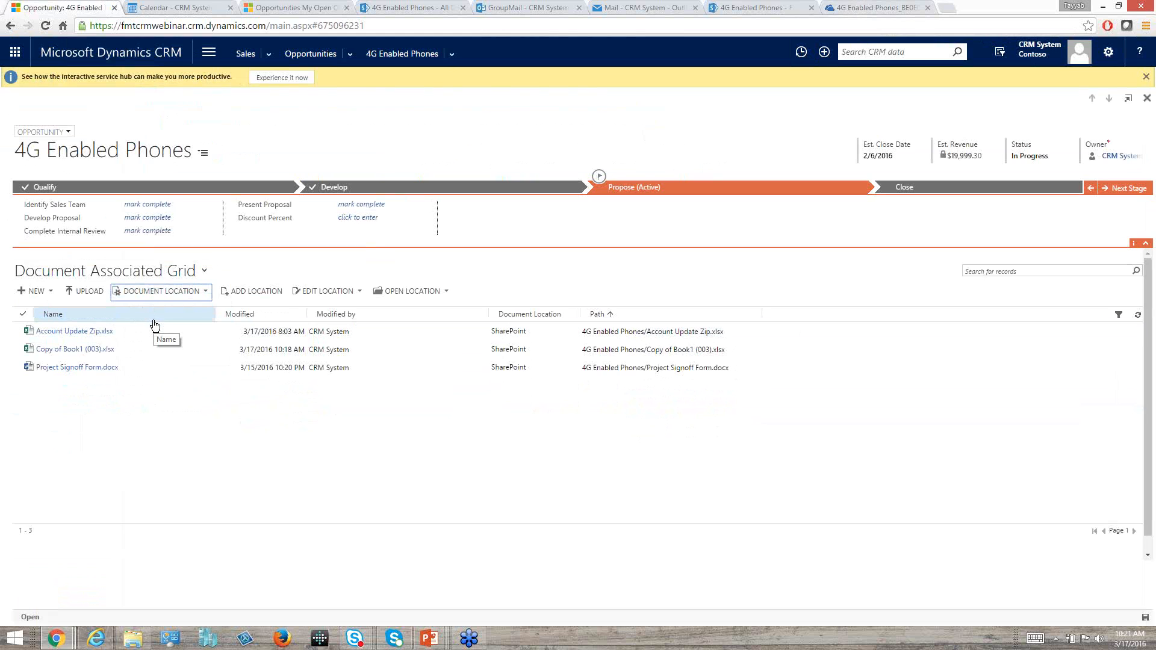
click(207, 292)
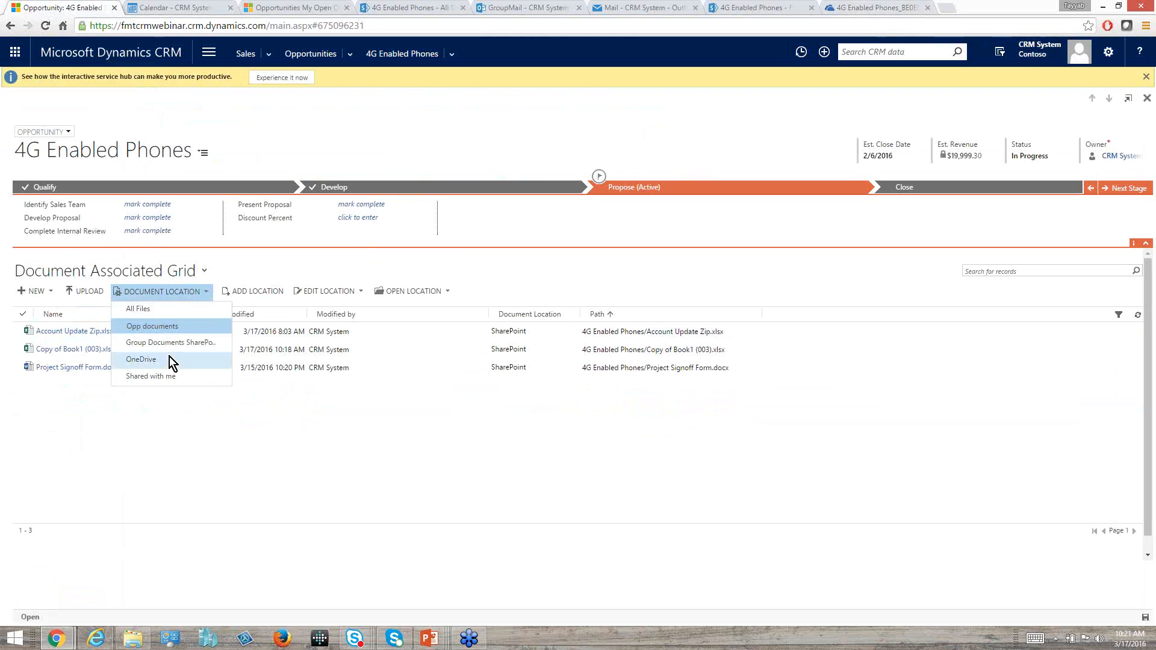
click(174, 359)
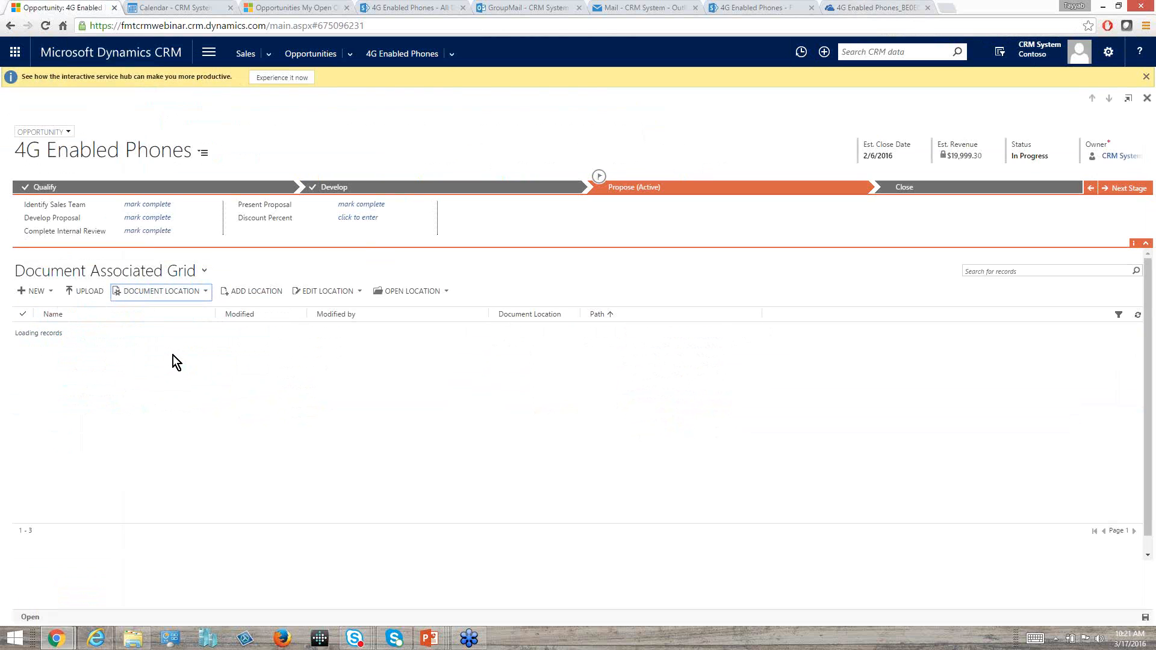
Display the document location choices for the opportunity, and switch to the CRM Webinar Intros 2.pptx slide show in PowerPoint.
click(207, 291)
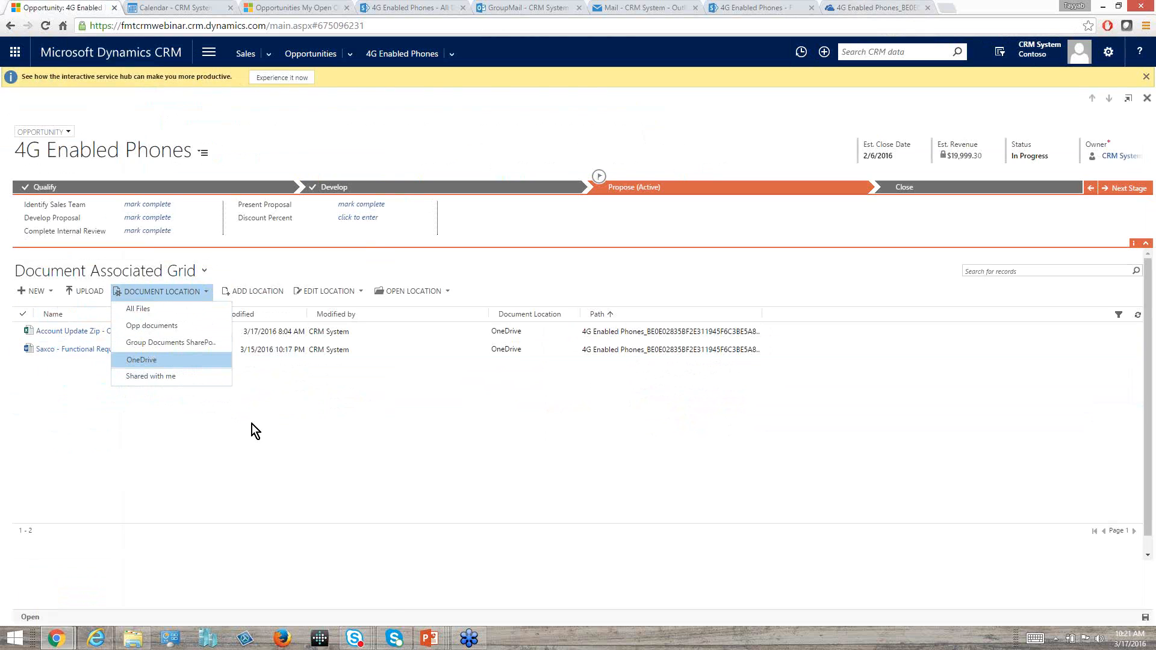
key(alt+Tab)
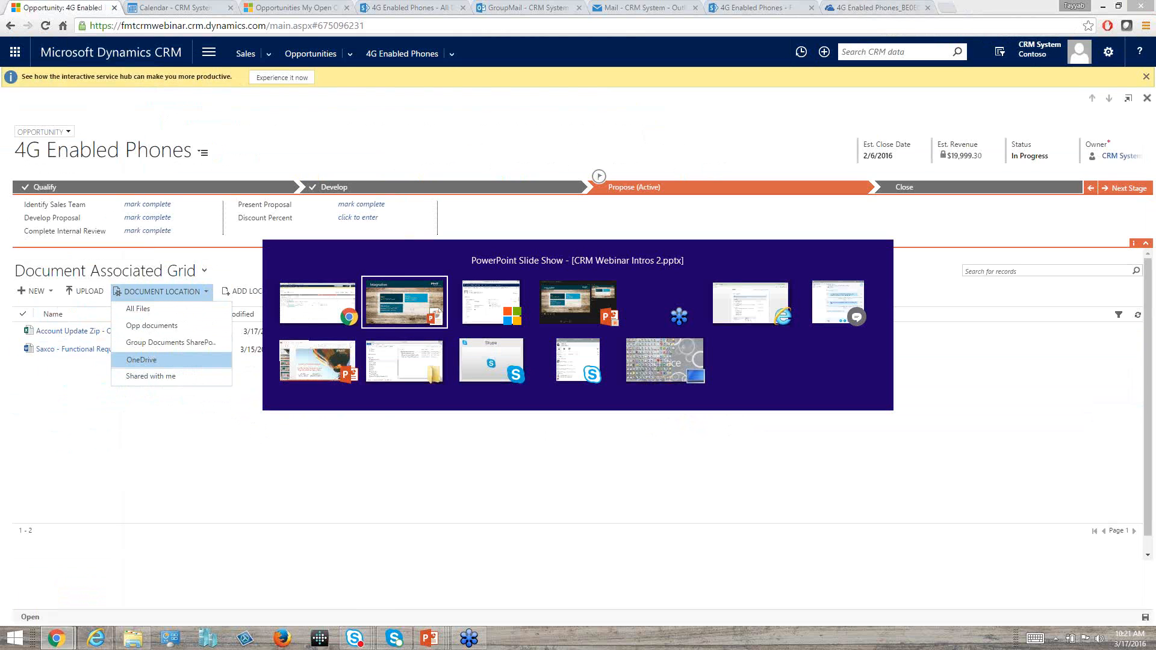
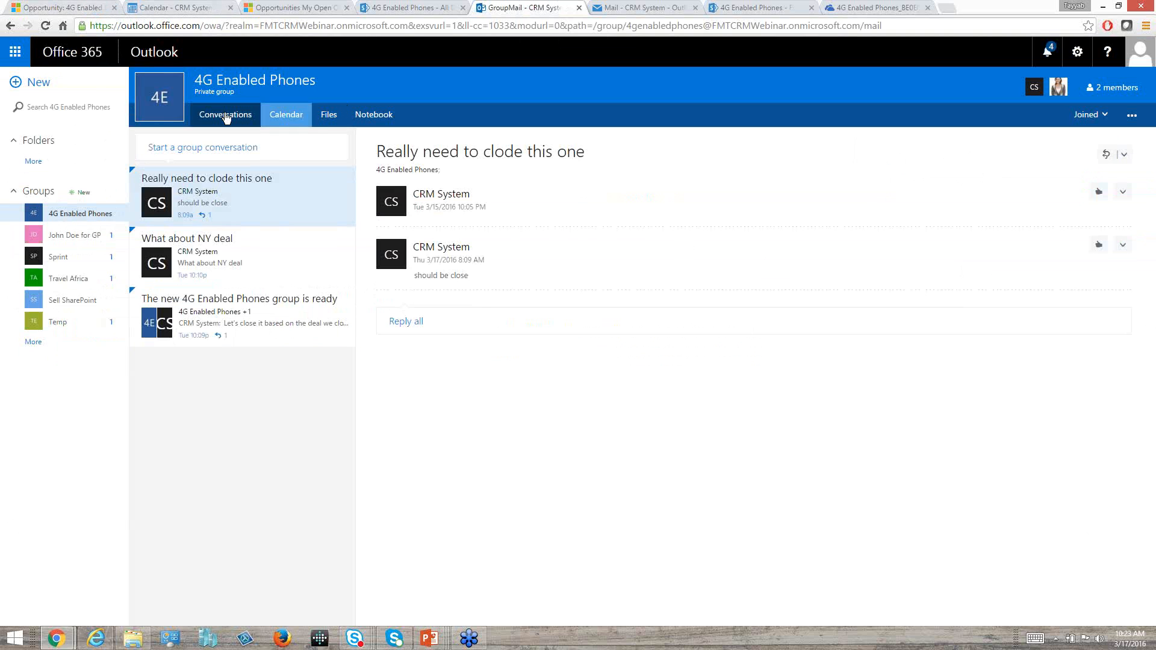
View the 4G Enabled Phones group's calendar, and open the group's file library to examine its files.
click(266, 115)
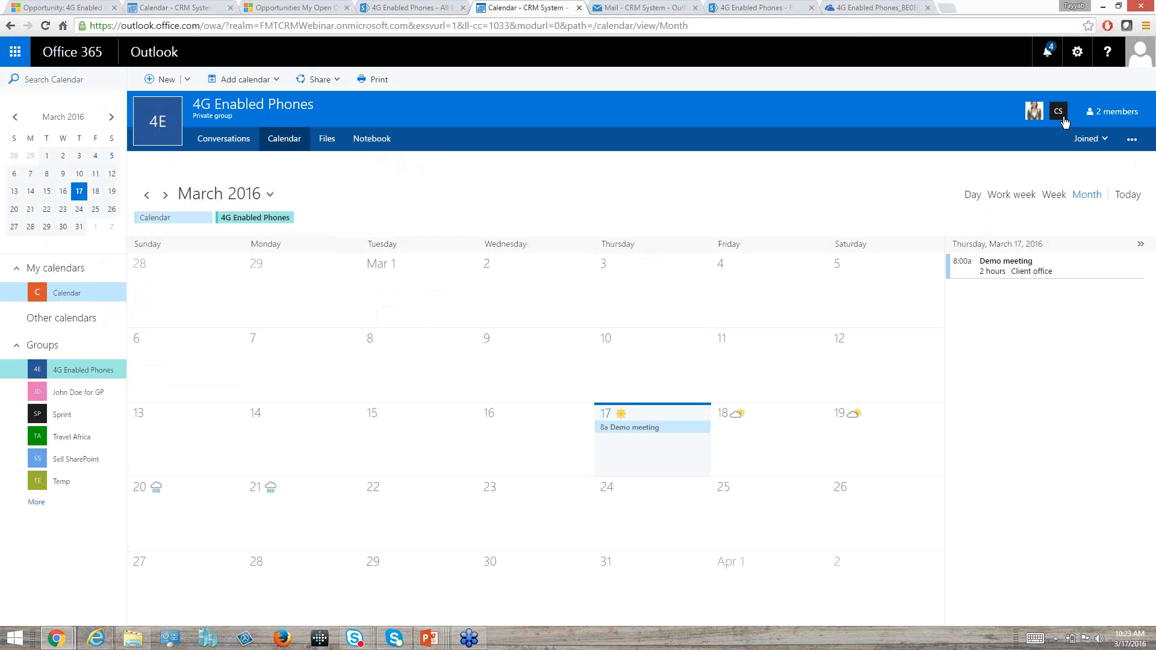
click(333, 134)
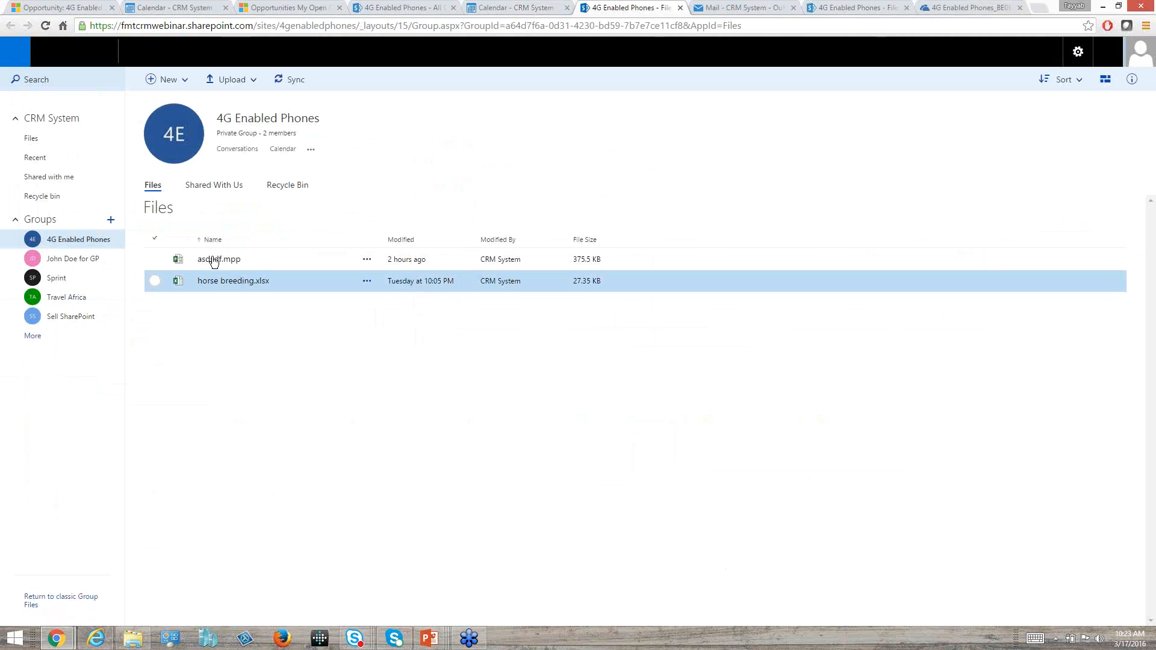
click(224, 188)
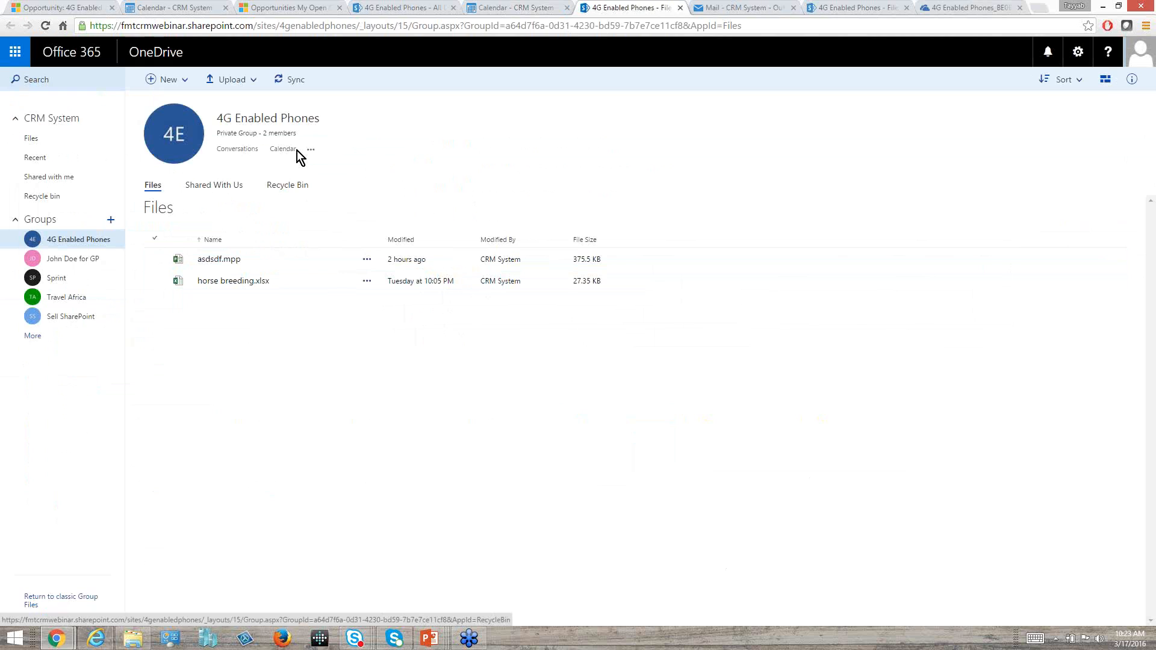
click(87, 239)
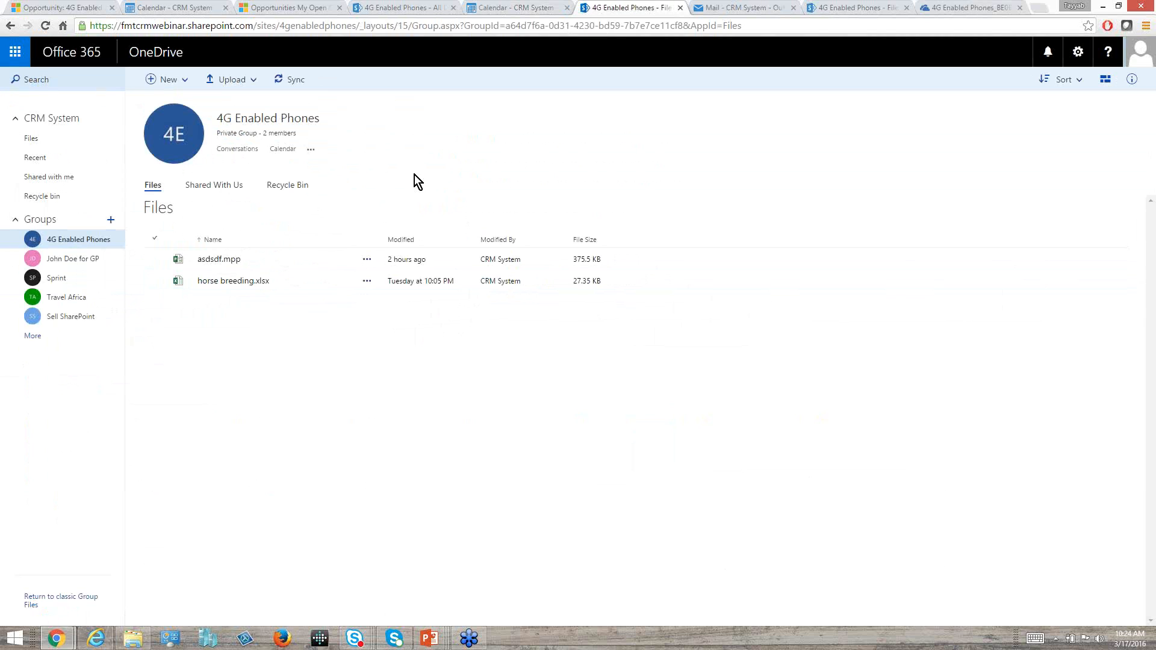
Return to the 4G Enabled Phones opportunity in Dynamics CRM, open its Office 365 Groups page, and display the group conversation entry.
click(69, 7)
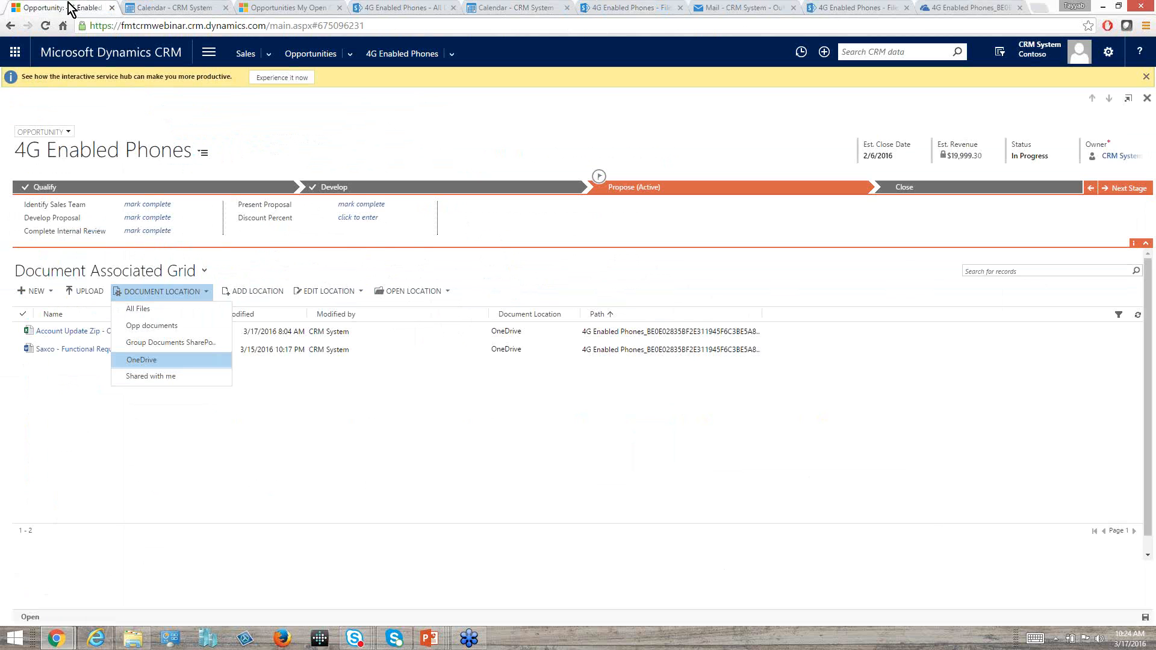
click(403, 55)
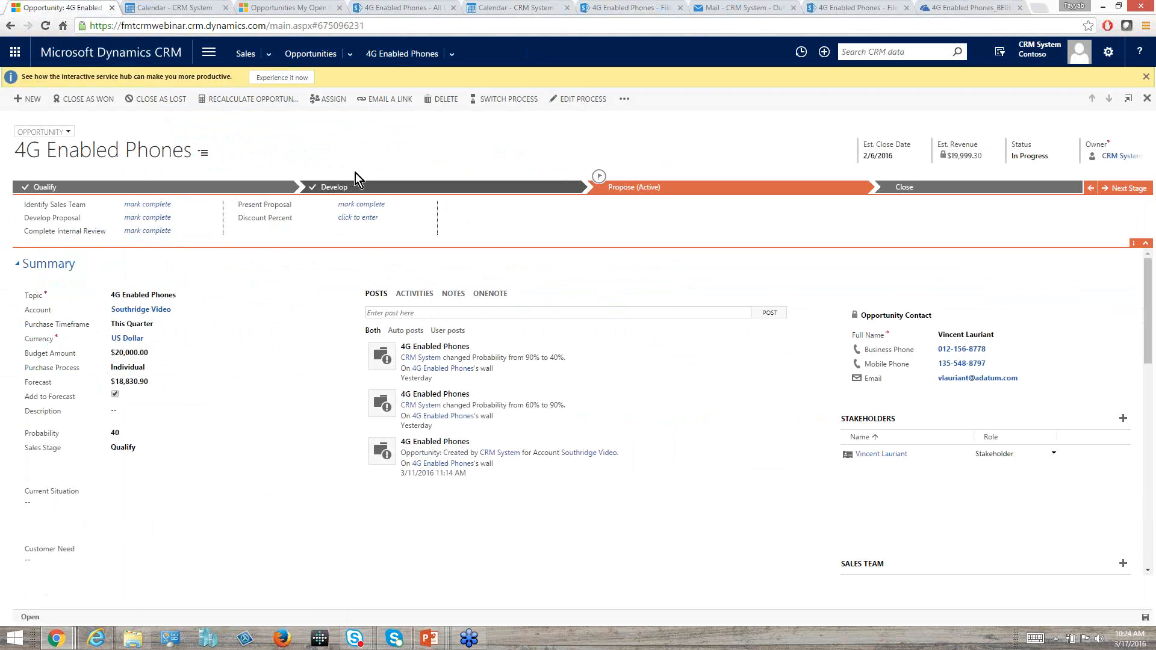
click(449, 48)
click(75, 134)
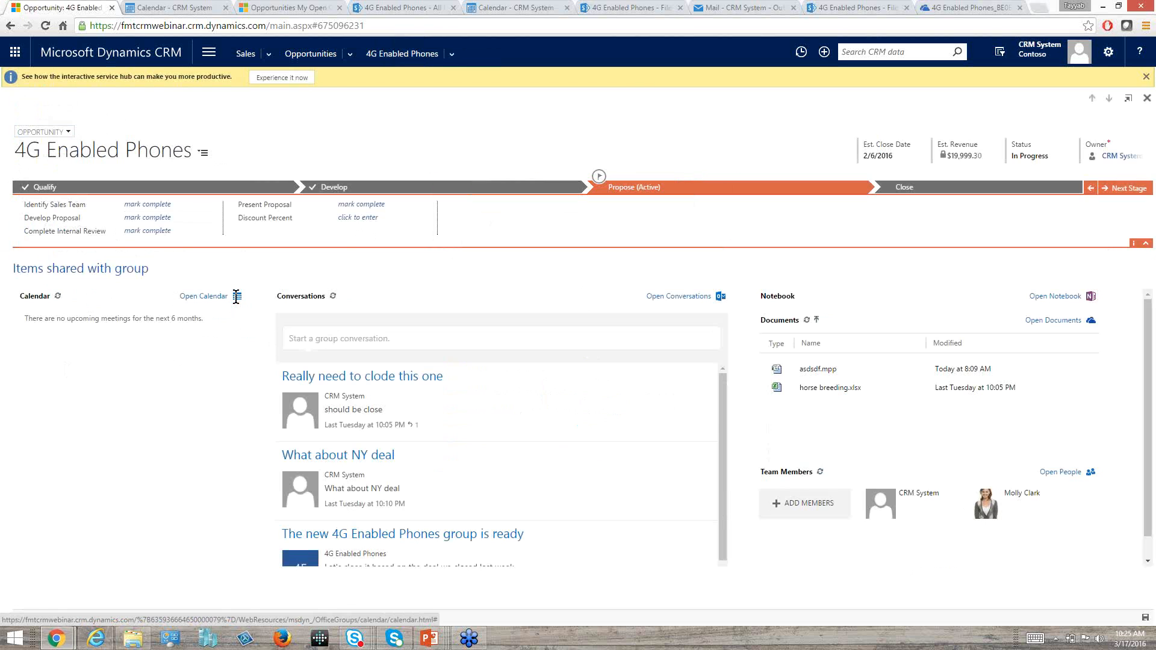
click(364, 334)
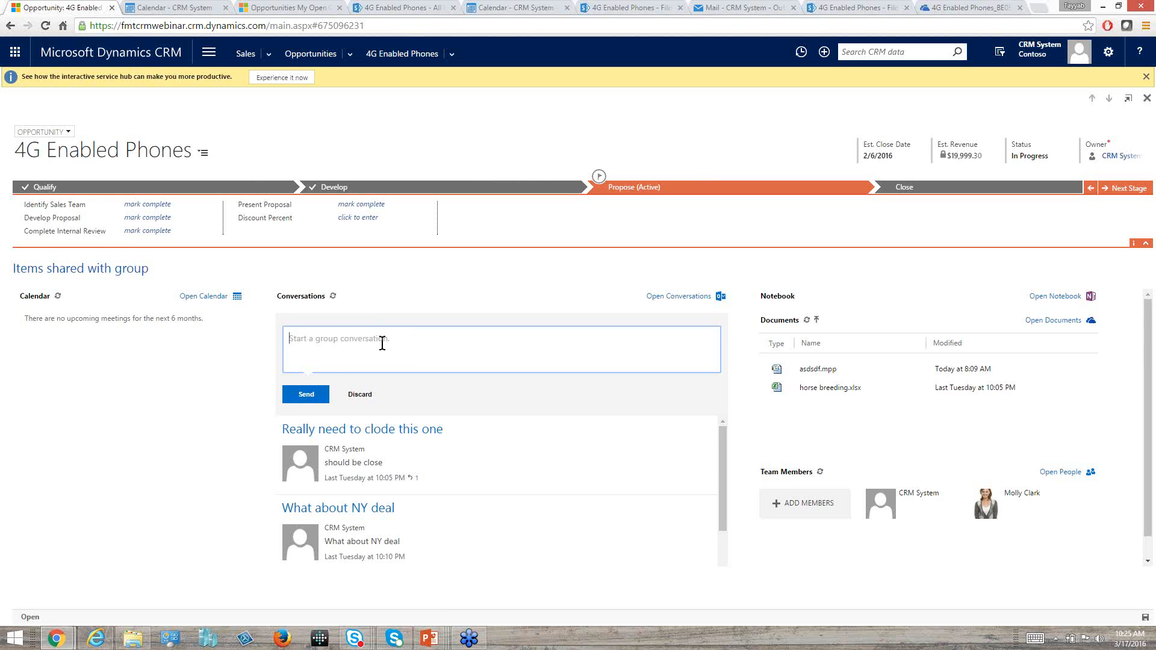
Add a new member to the 4G Enabled Phones group in Outlook, and save the group's membership.
click(780, 506)
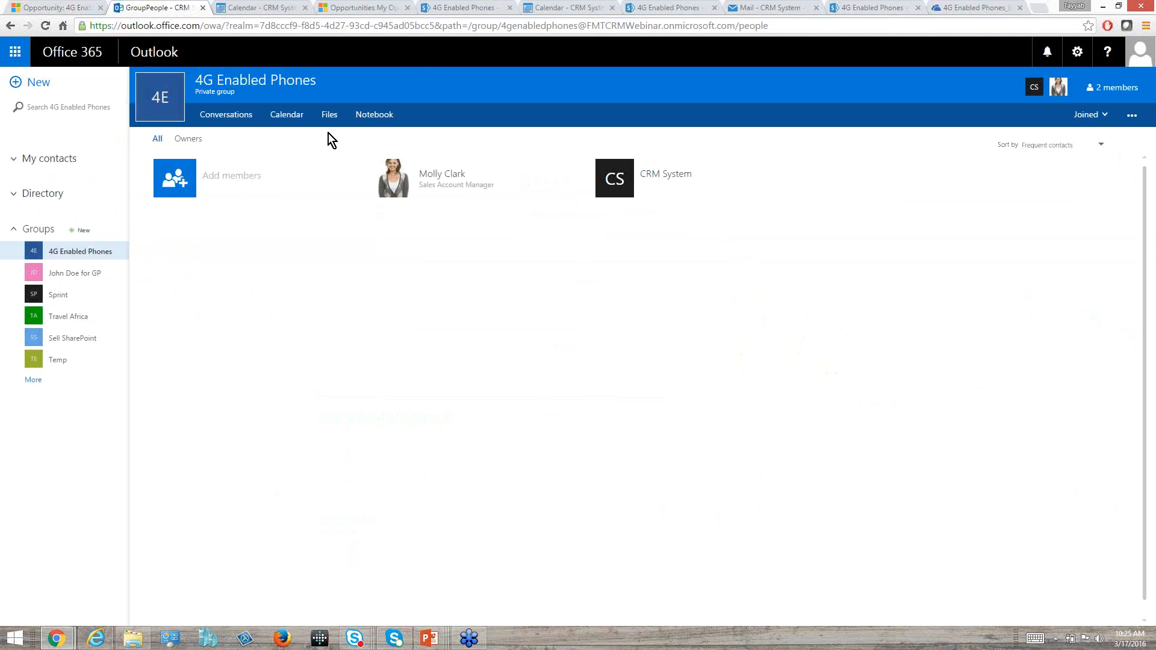
click(185, 183)
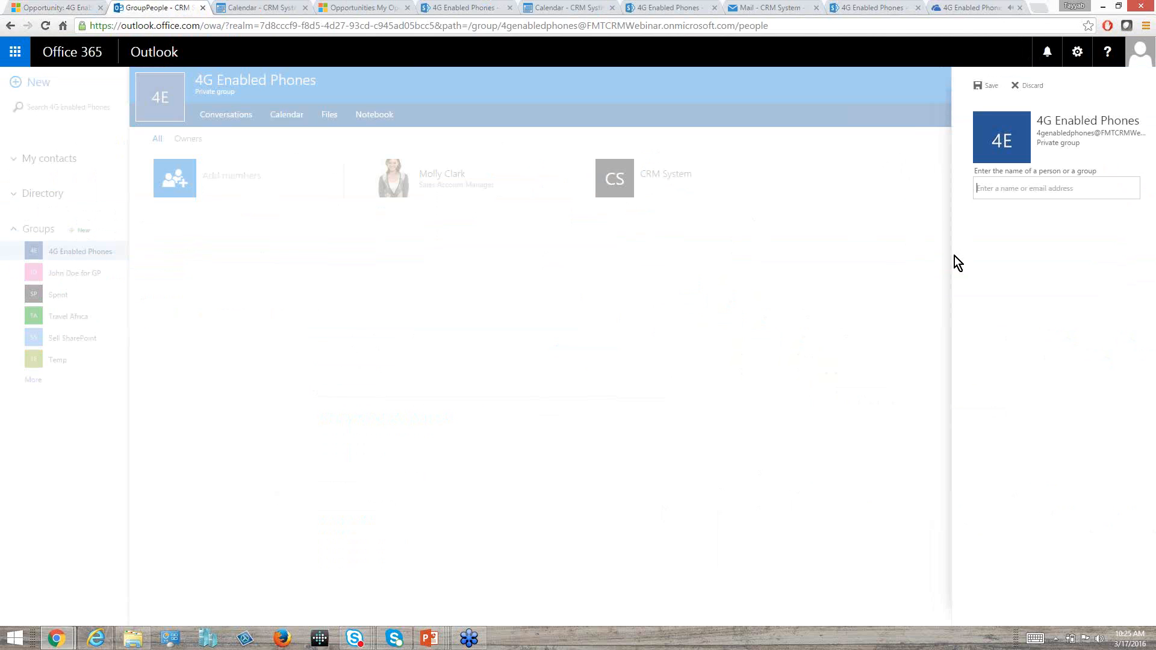
text(dan)
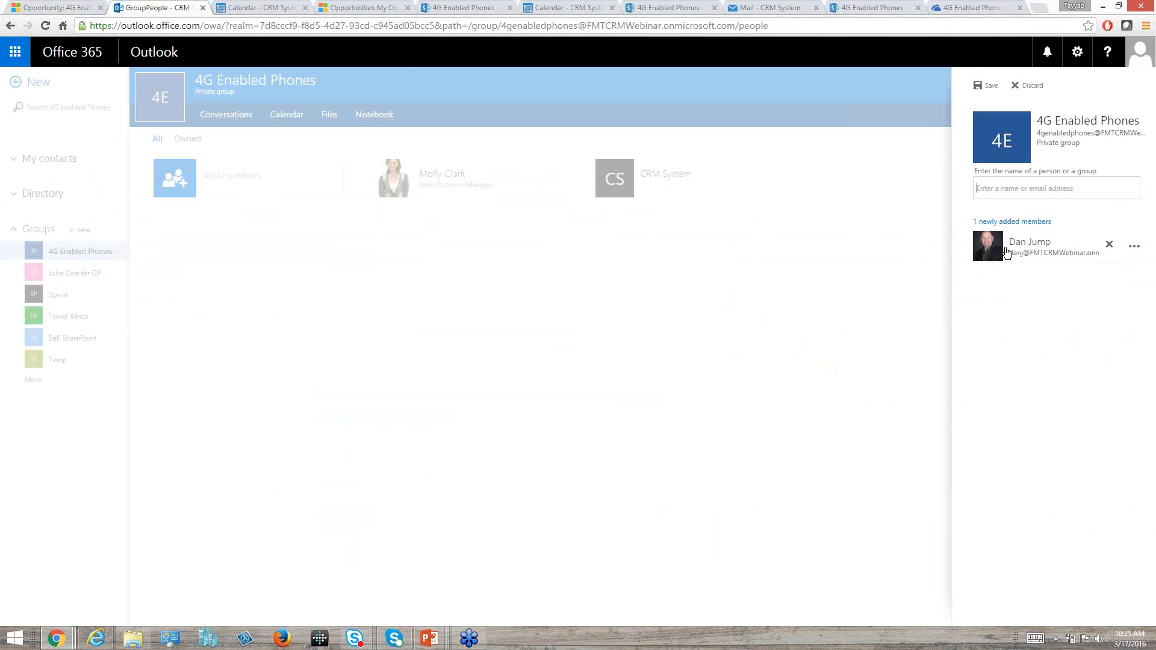
mouse_move(1061, 242)
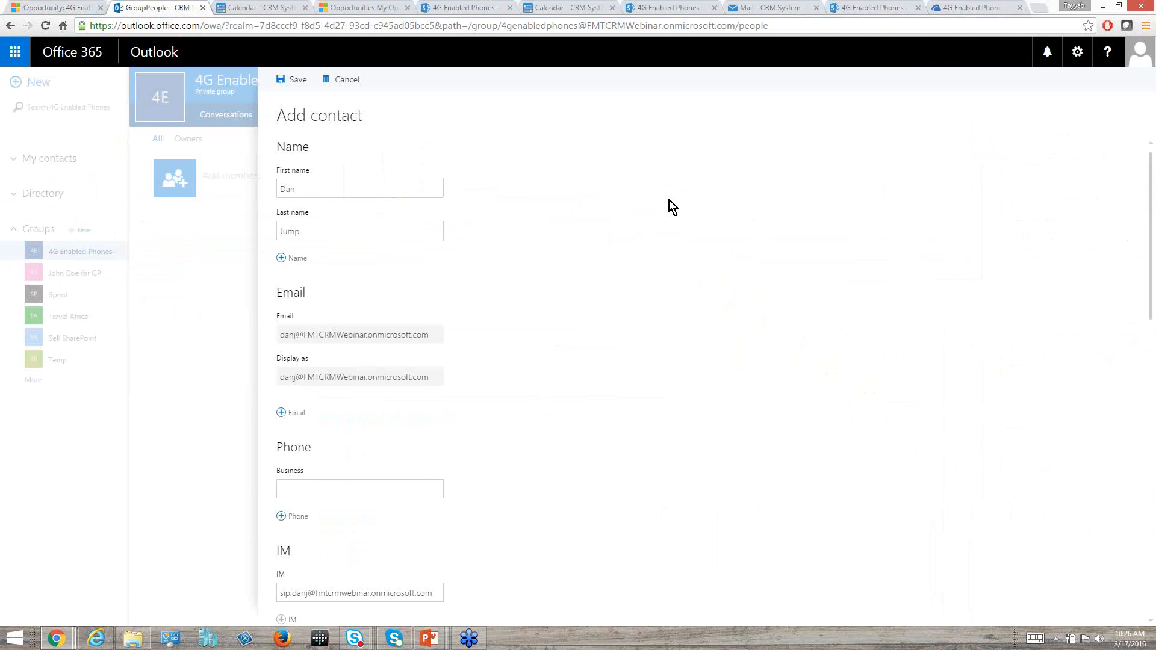
click(298, 84)
click(978, 86)
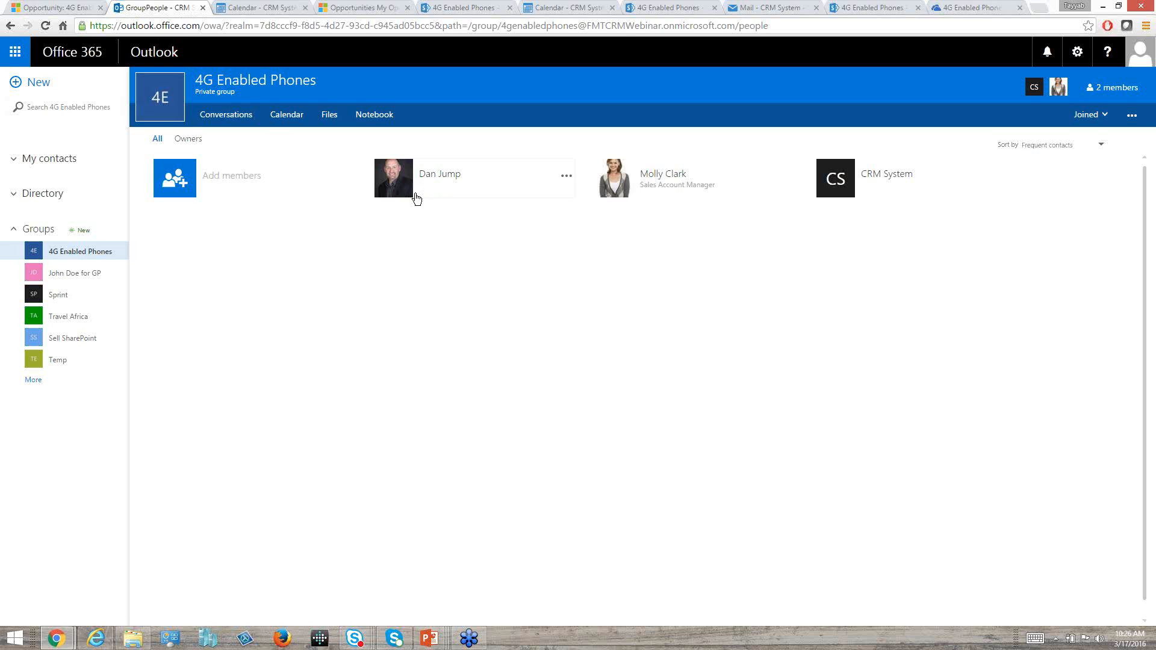
Return to the opportunity's group page in Dynamics CRM, and upload Functional Area.png from the desktop to the group documents.
click(74, 8)
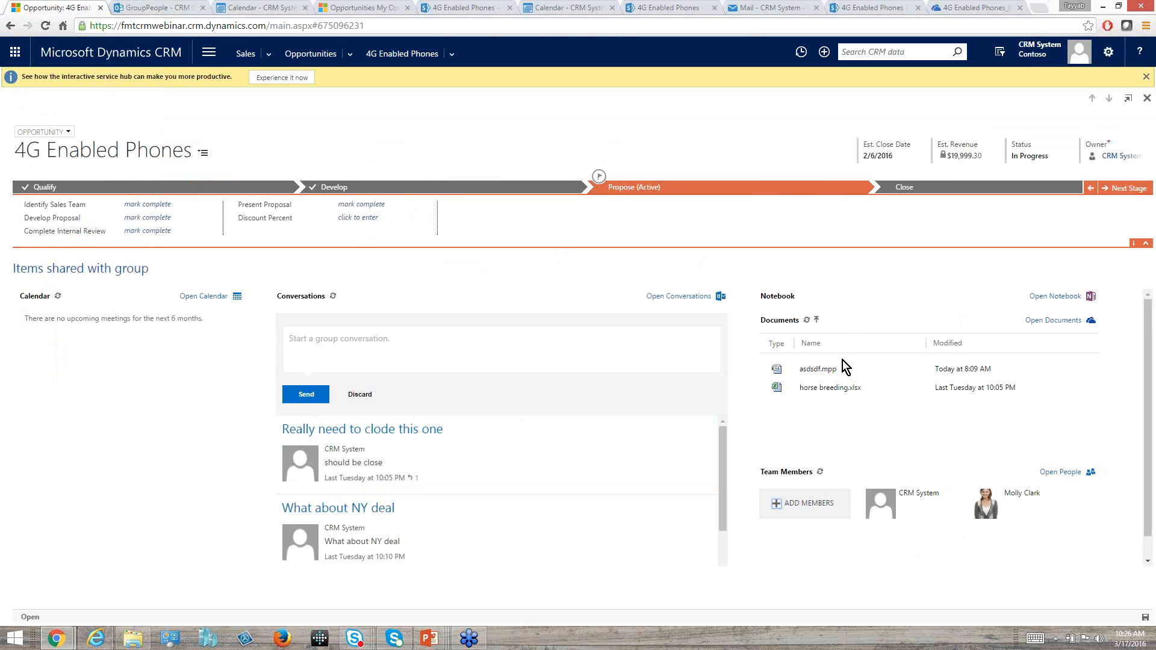
click(818, 321)
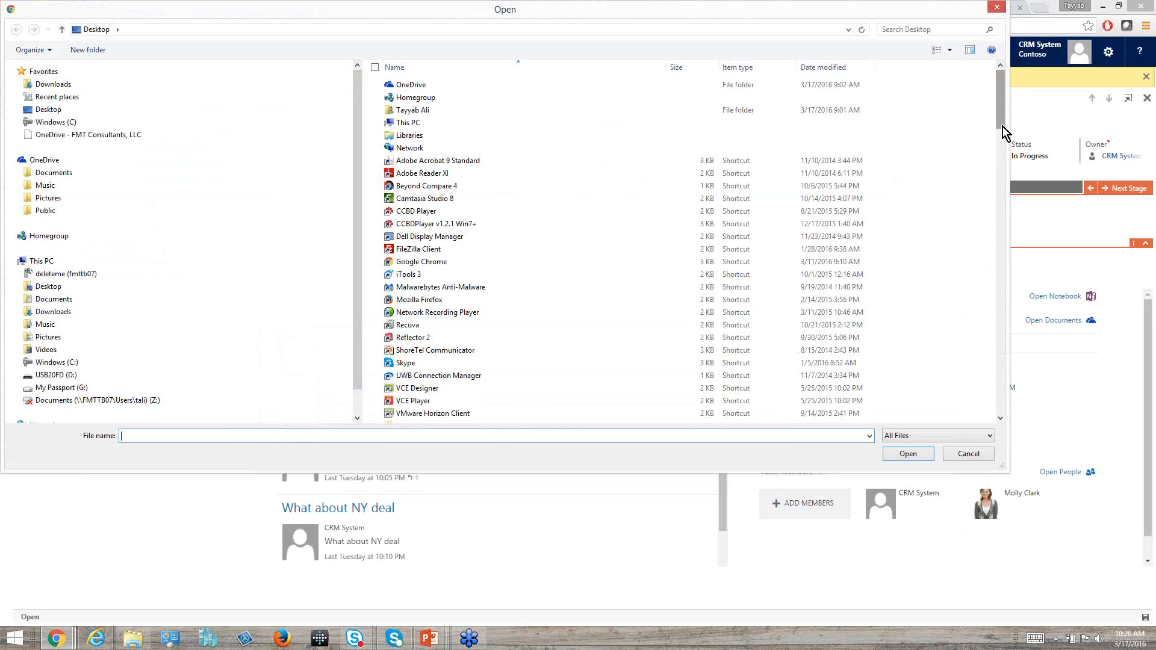
drag(1002, 123, 987, 300)
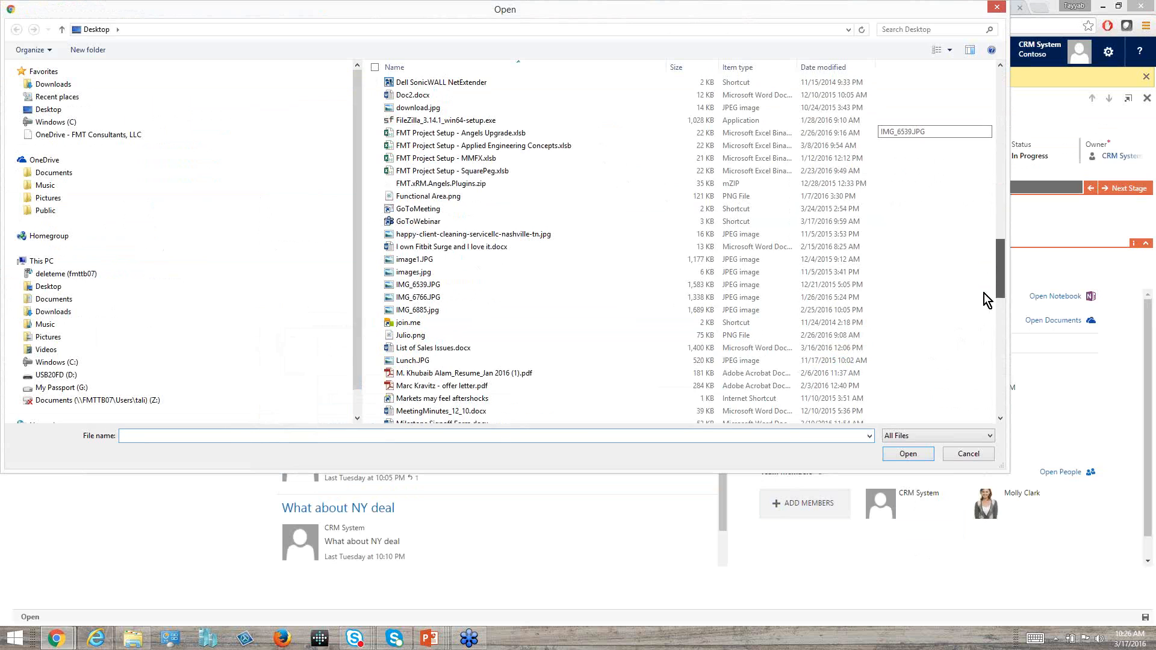
double_click(498, 196)
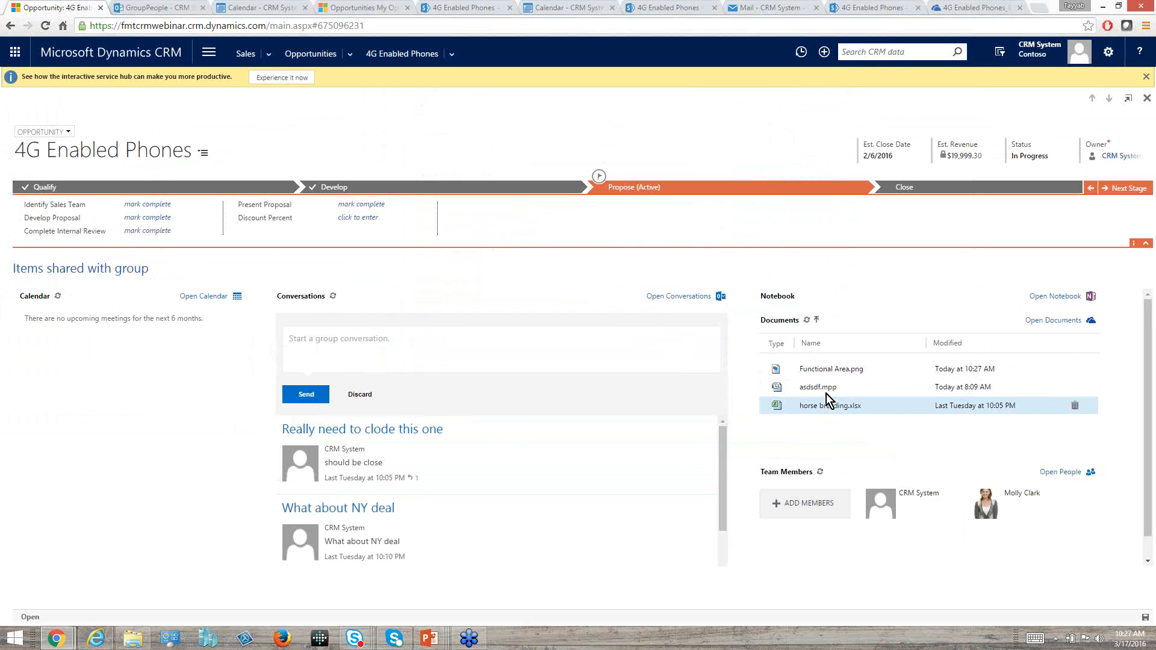
Open the group's notebook in OneNote Online to view its test page, and return to the opportunity's group page.
click(453, 59)
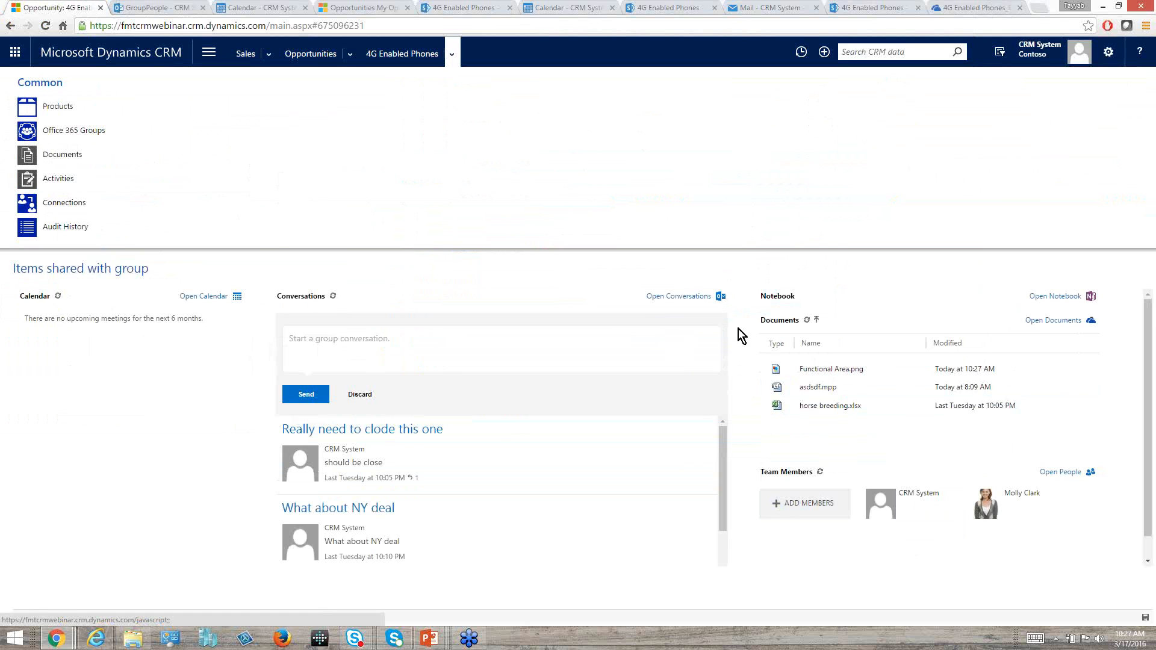
click(909, 442)
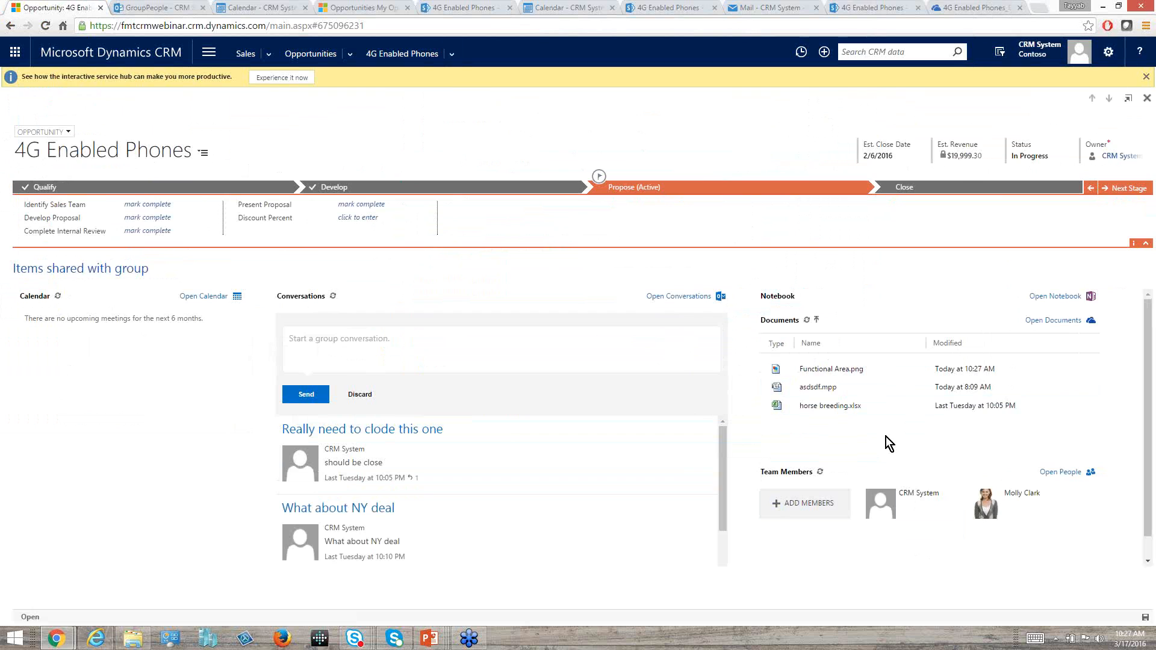
click(1076, 299)
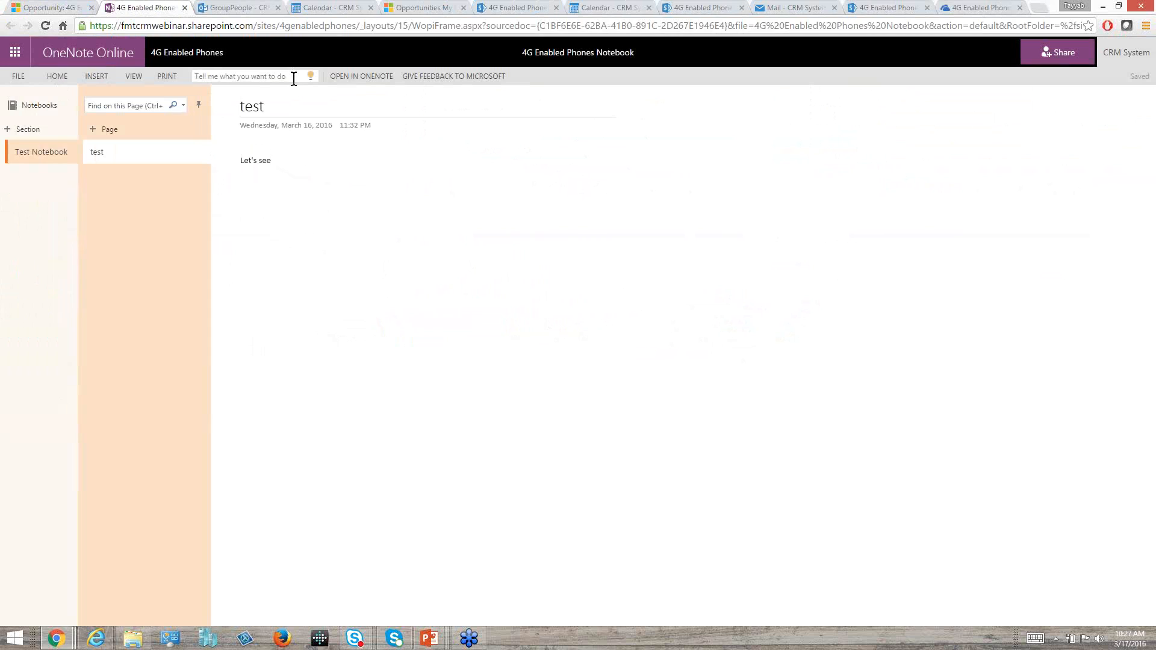
click(59, 8)
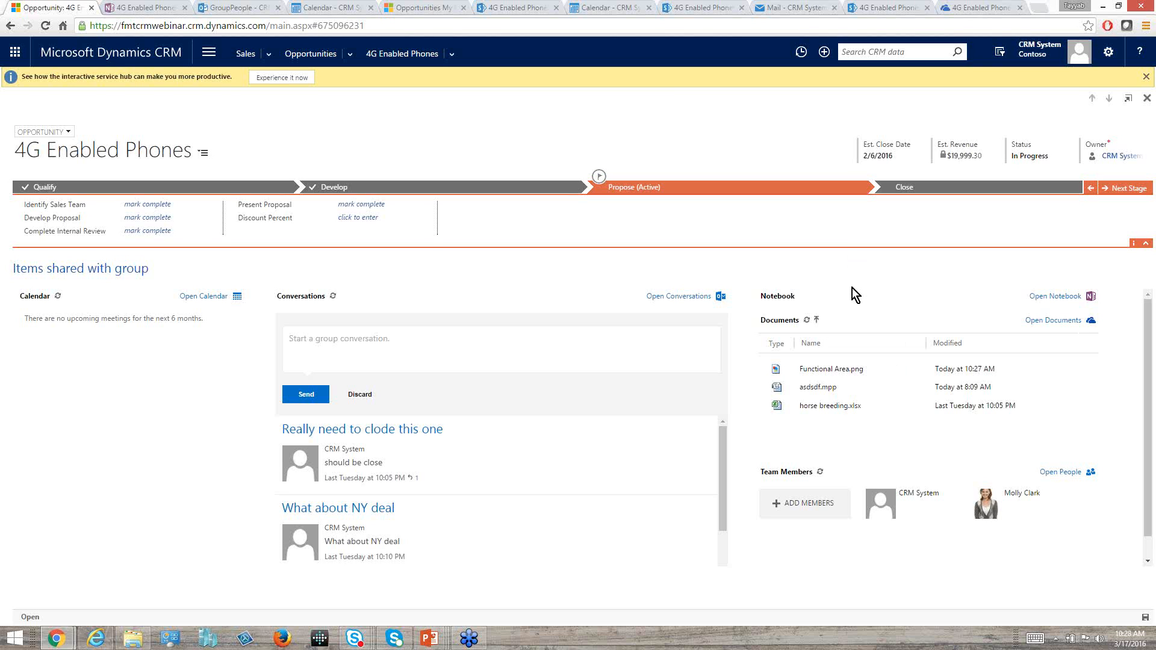
click(628, 354)
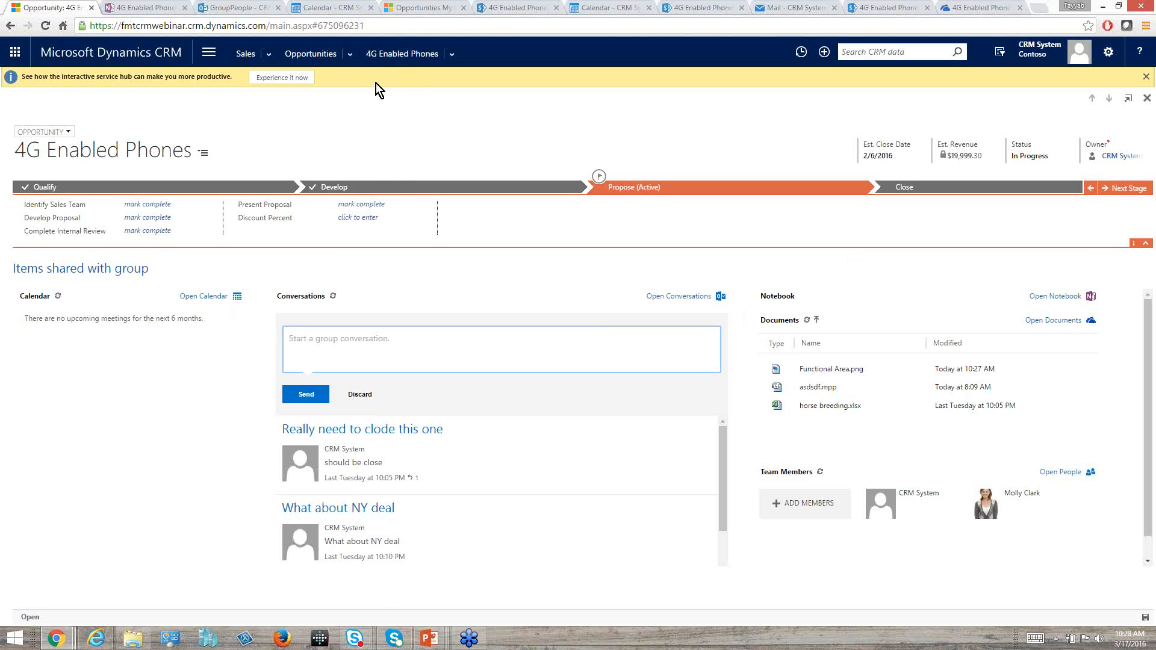
Open the Office 365 Groups Integration Settings in the CRM system settings, and examine the entities enabled for groups.
click(218, 59)
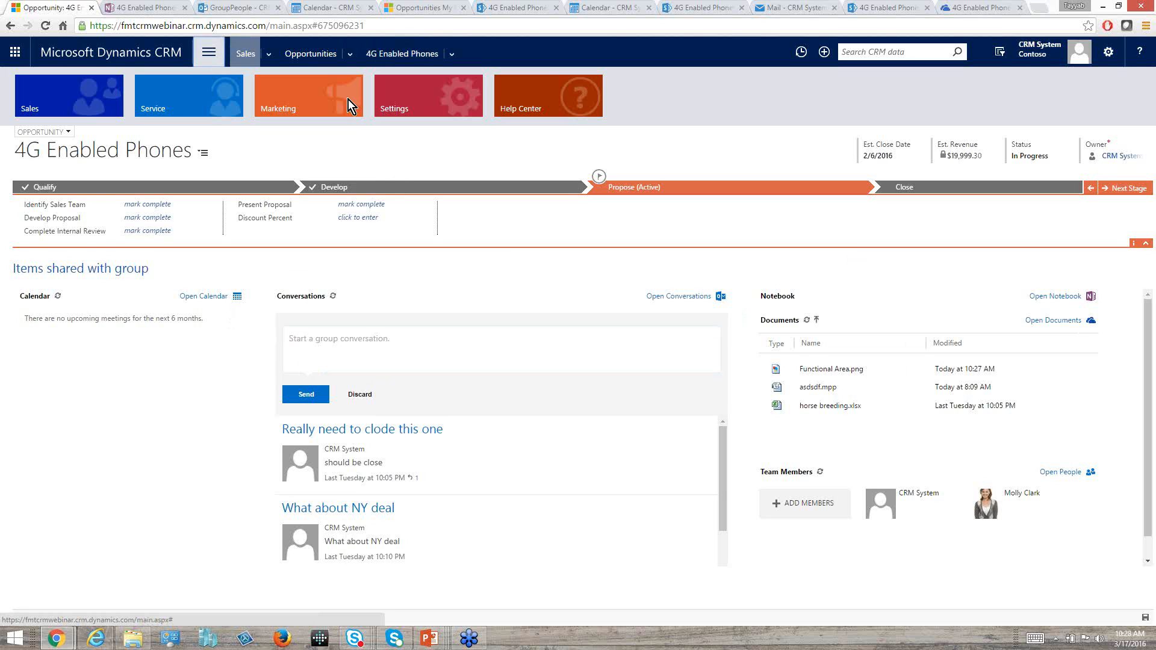
click(411, 103)
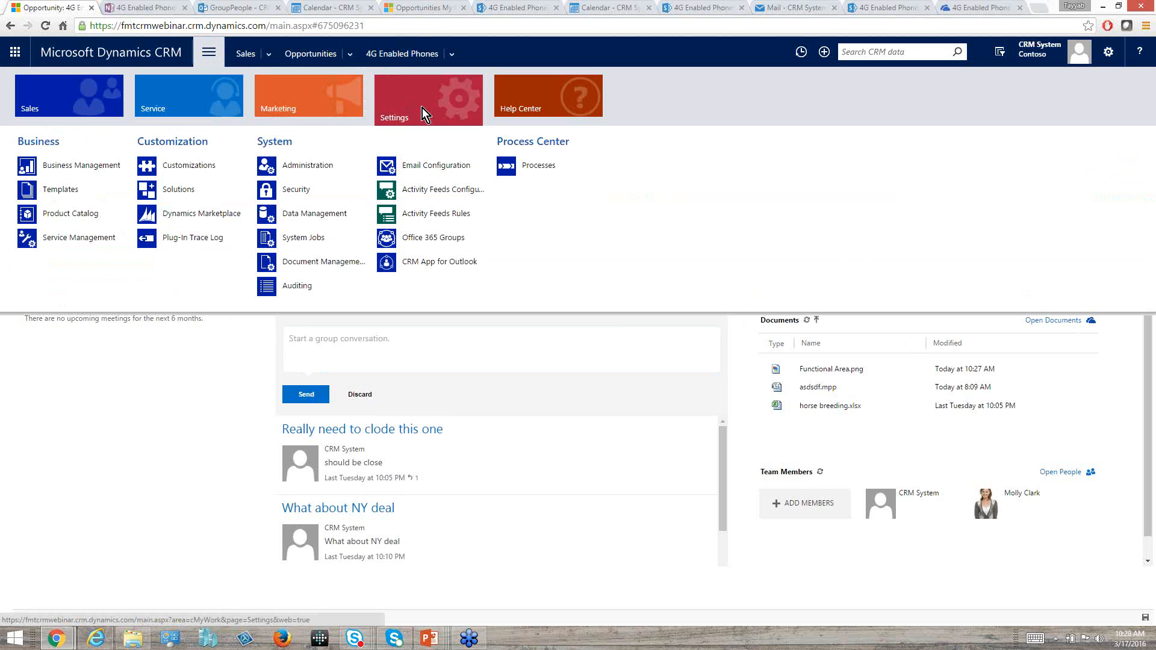
click(418, 238)
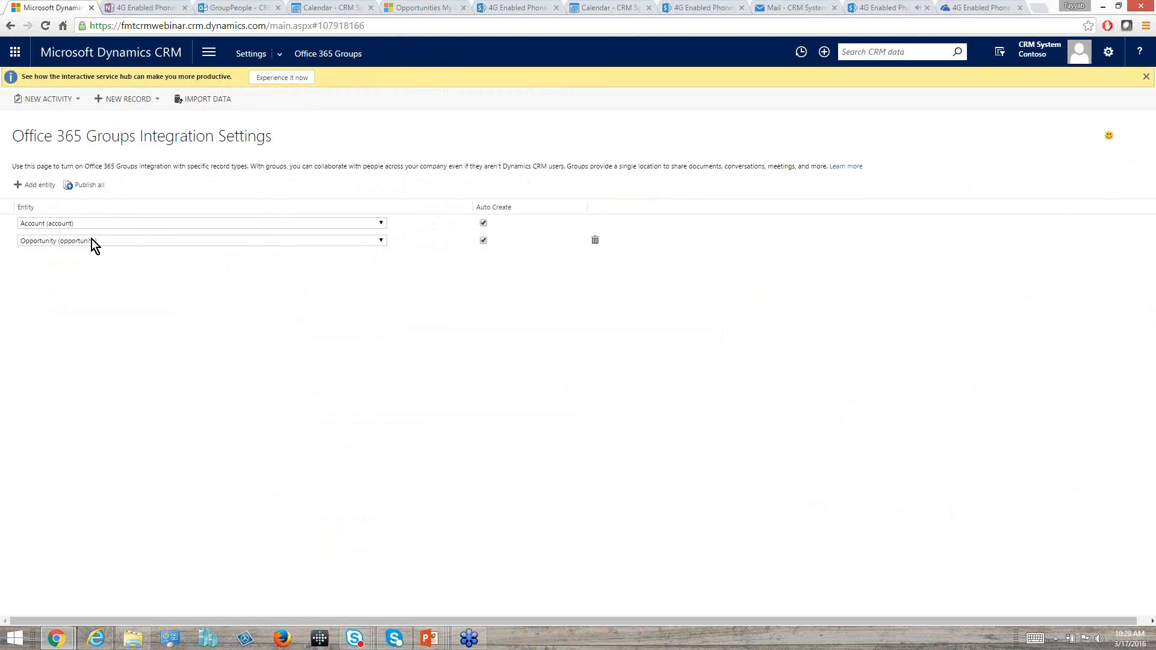
click(280, 53)
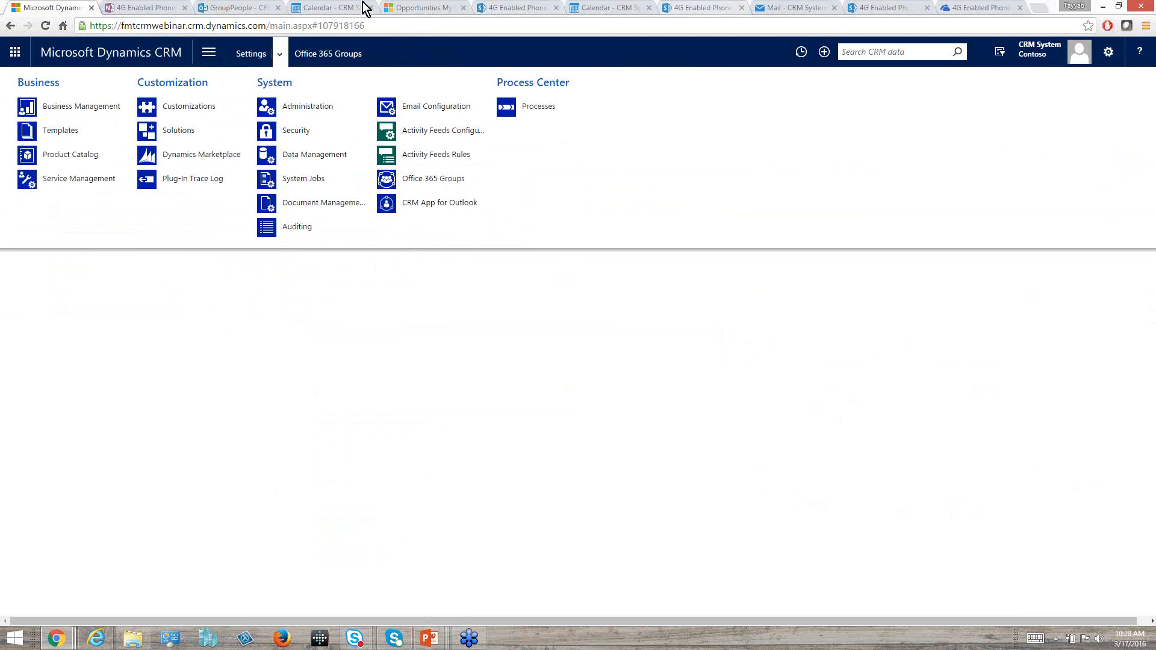
Switch to the group's members page in Outlook, and open the Office 365 Admin app from there.
click(250, 8)
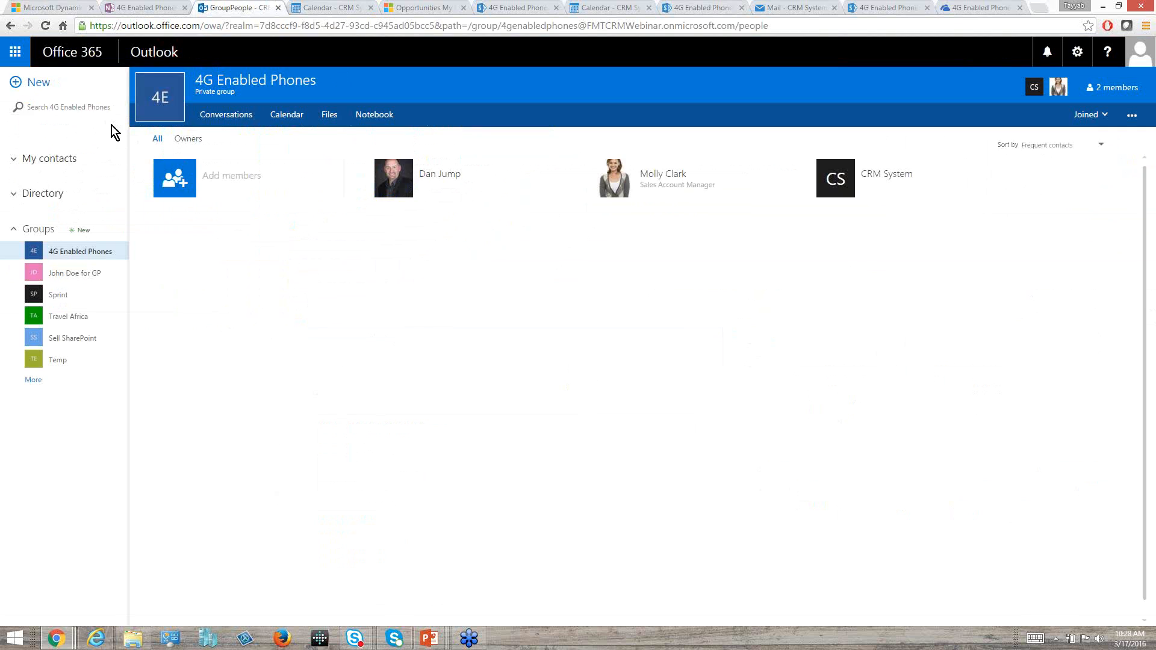
click(14, 59)
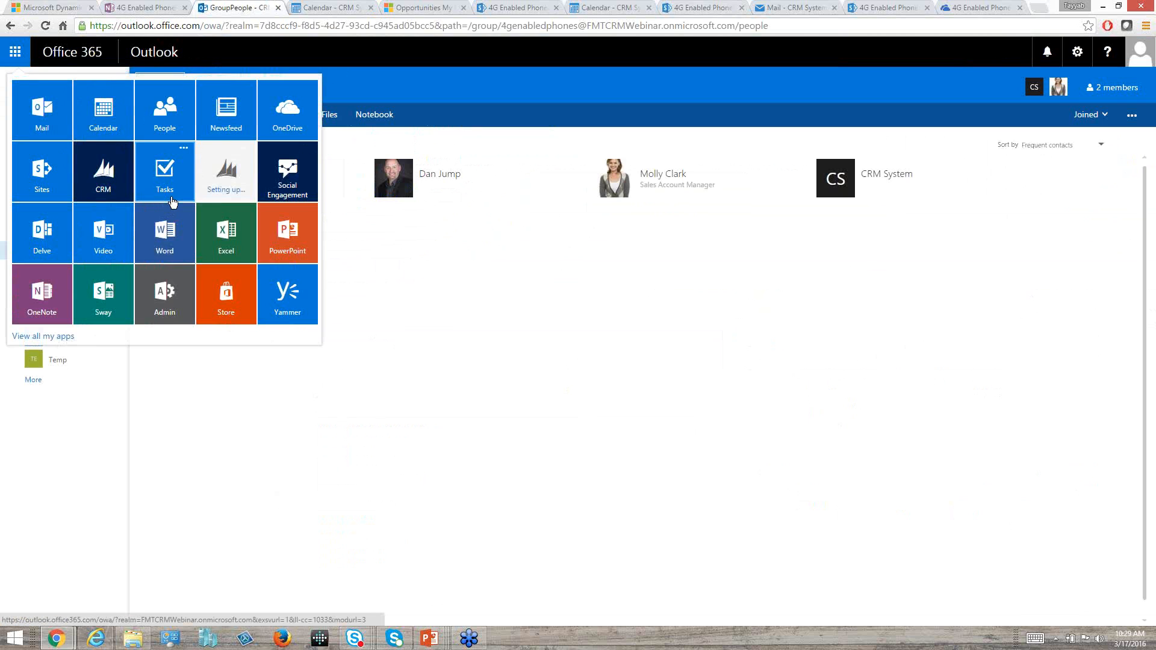
click(176, 306)
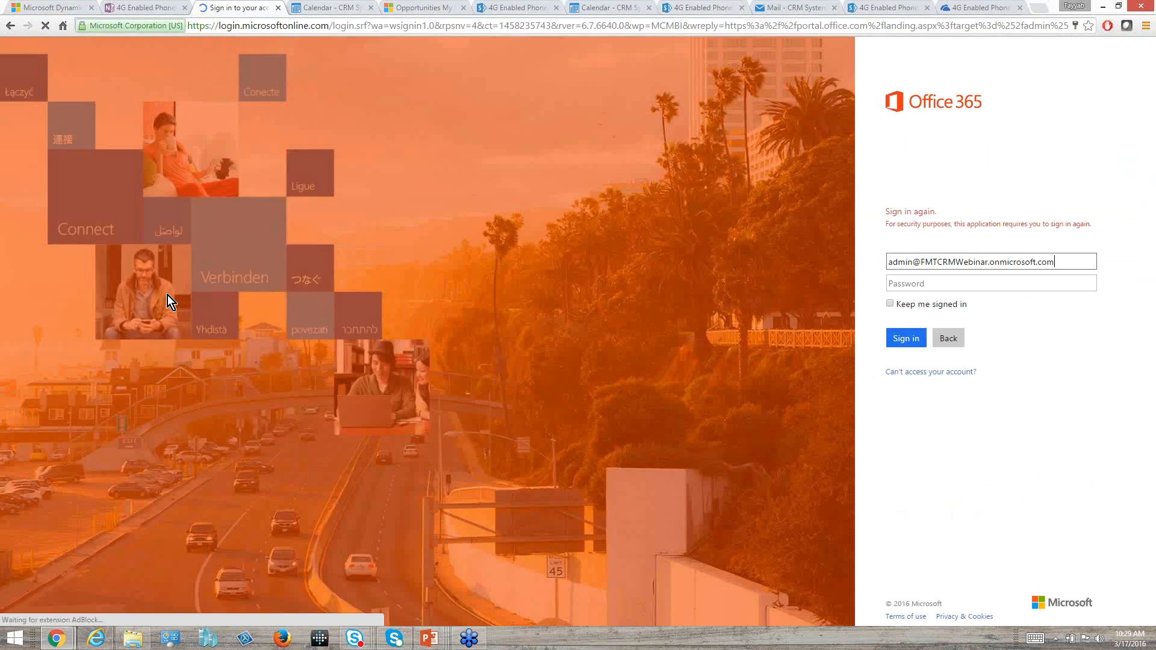
click(988, 276)
text(pa)
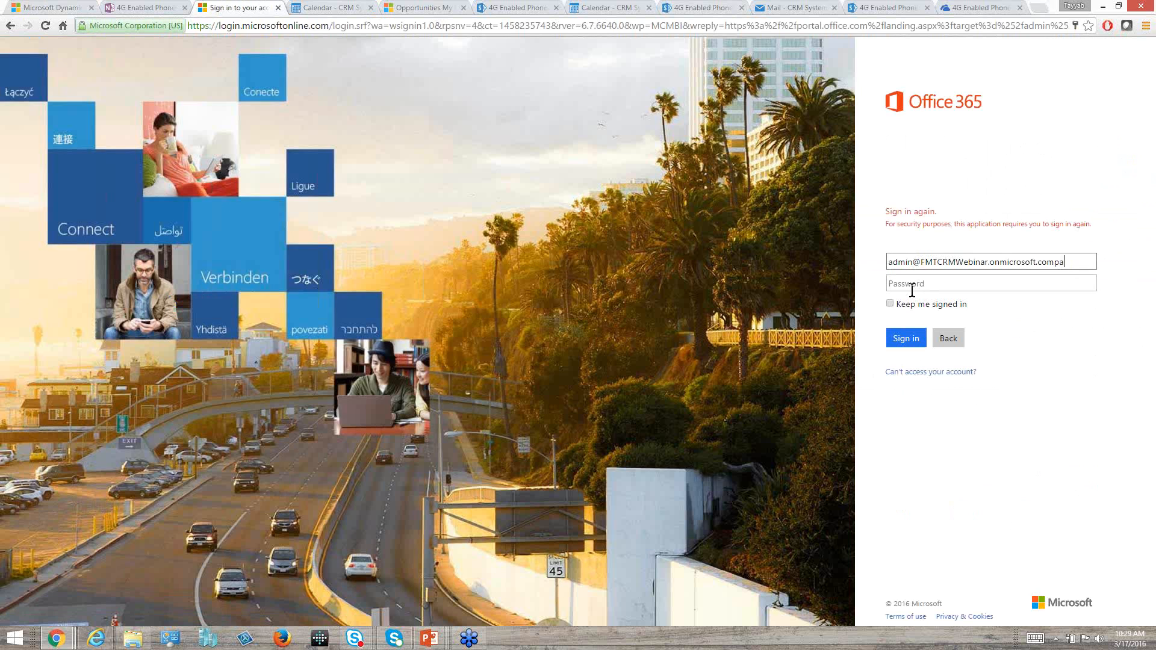
text(ss@word1)
key(Return)
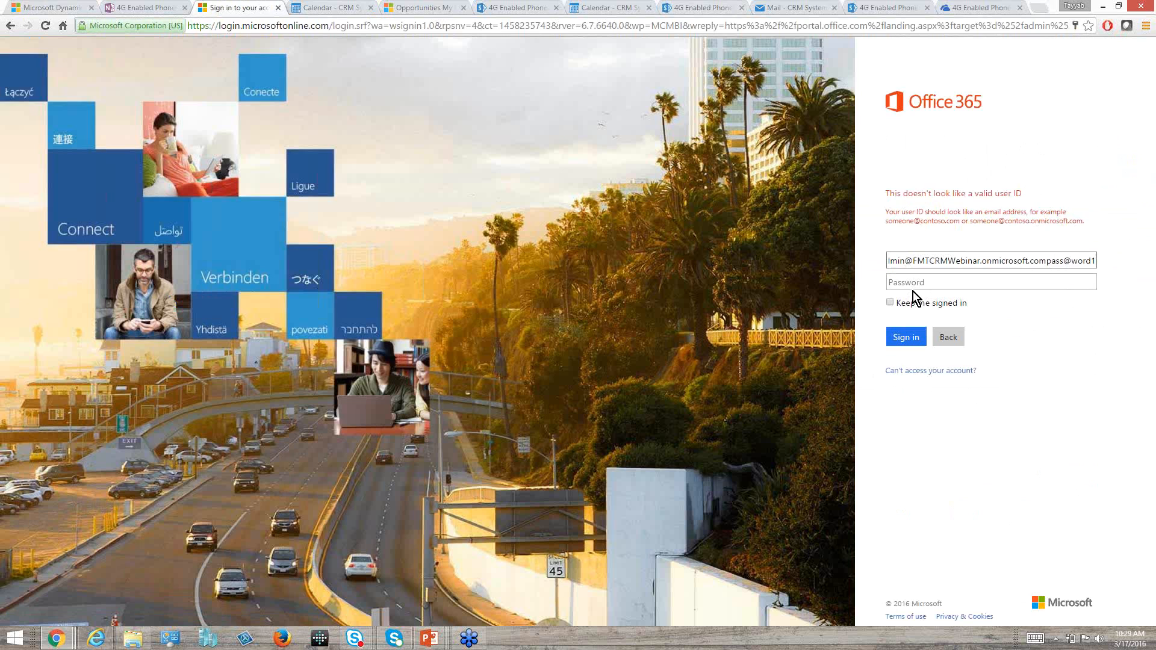
key(BackSpace)
key(BackSpace)
key(BackSpace)
key(BackSpace)
key(BackSpace)
key(BackSpace)
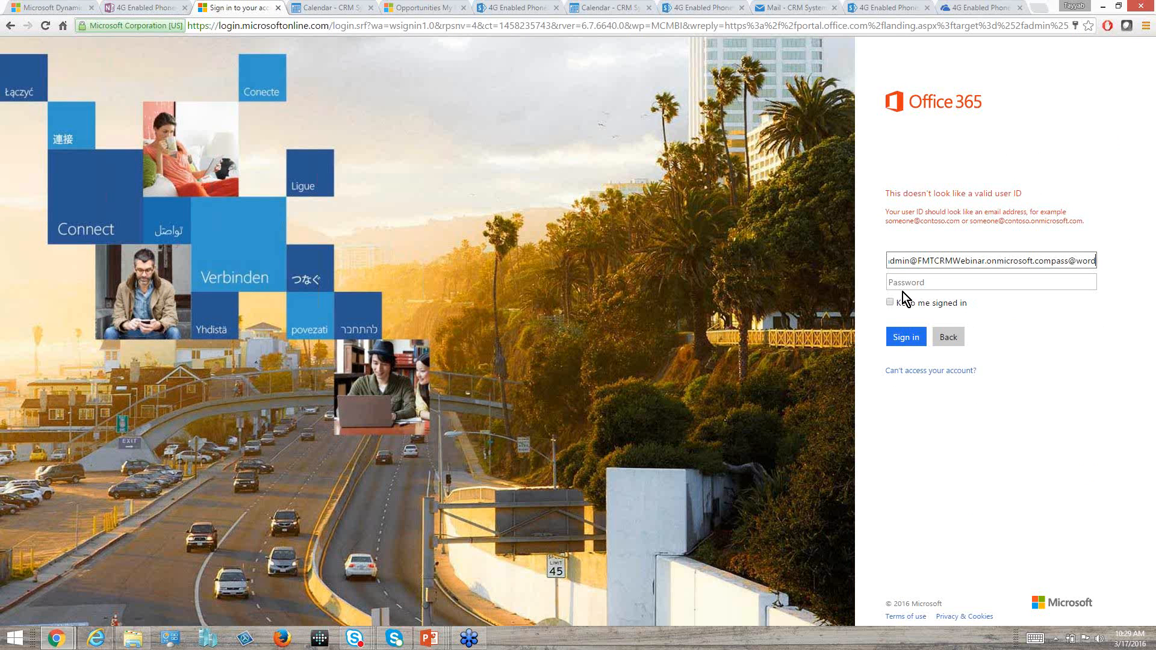
key(BackSpace)
key(BackSpace)
key(BackSpace)
key(BackSpace)
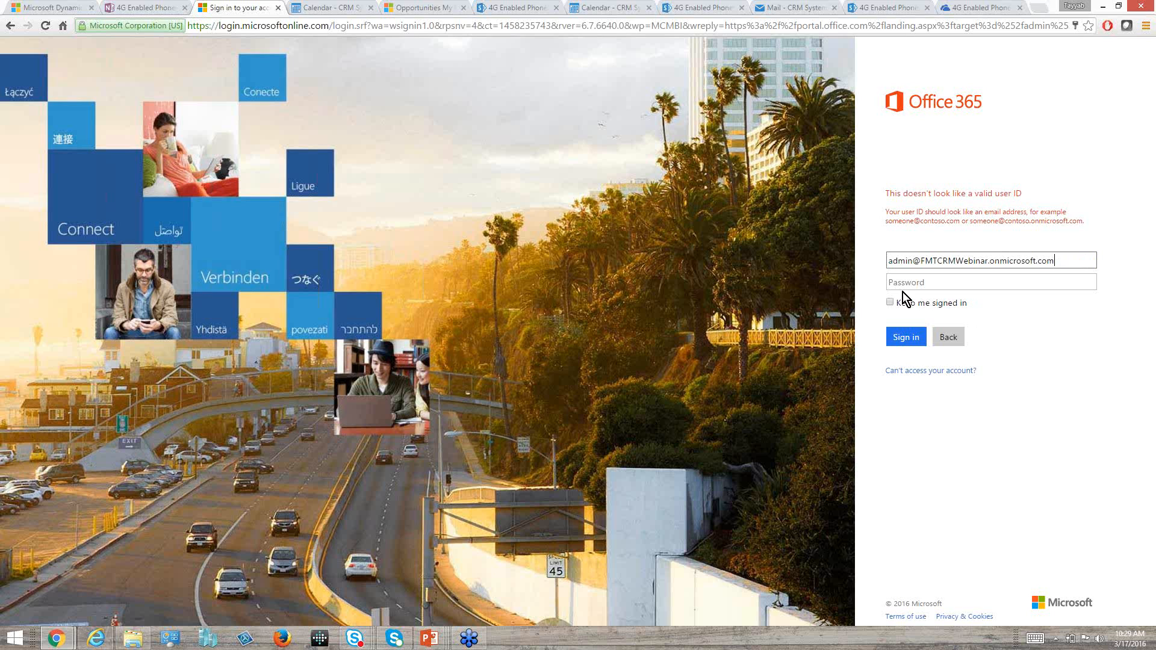
Enter the account password for the admin account, and sign in to Office 365.
key(Tab)
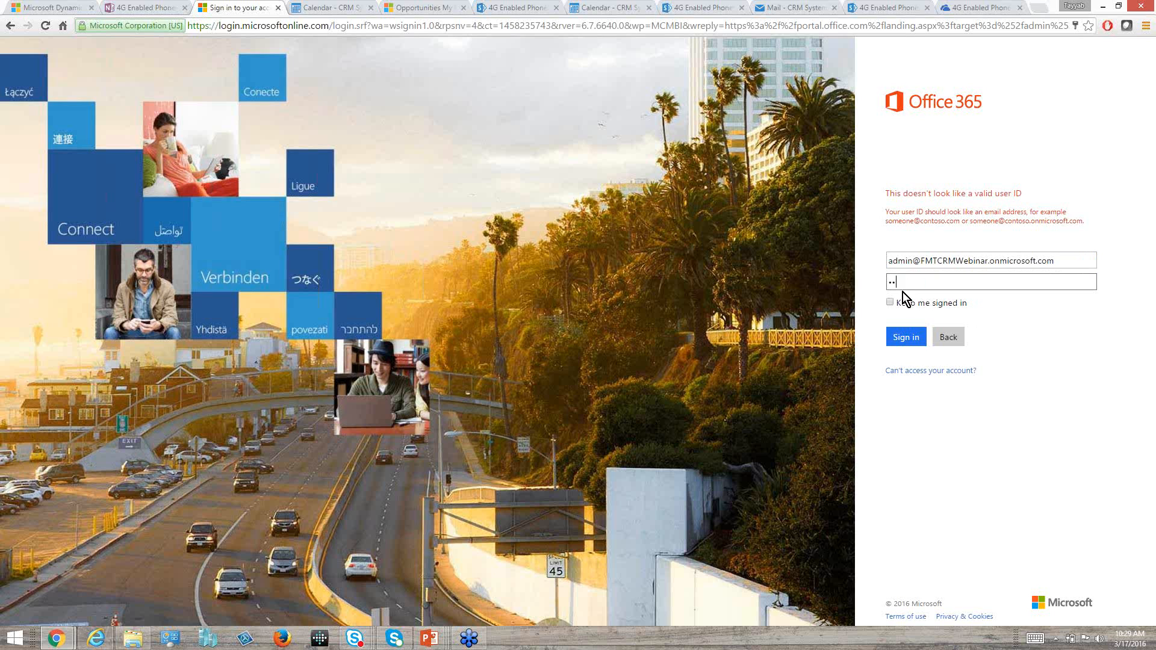
text(••••••••••)
click(910, 338)
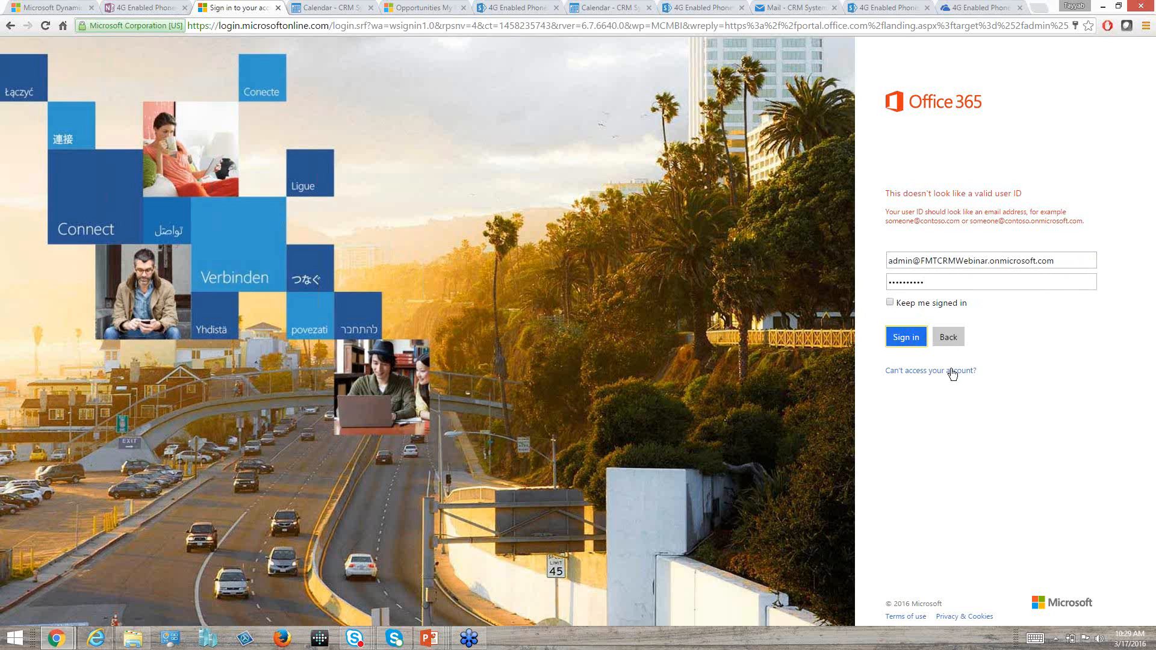
Retry the Office 365 sign-in with the admin account.
click(1049, 642)
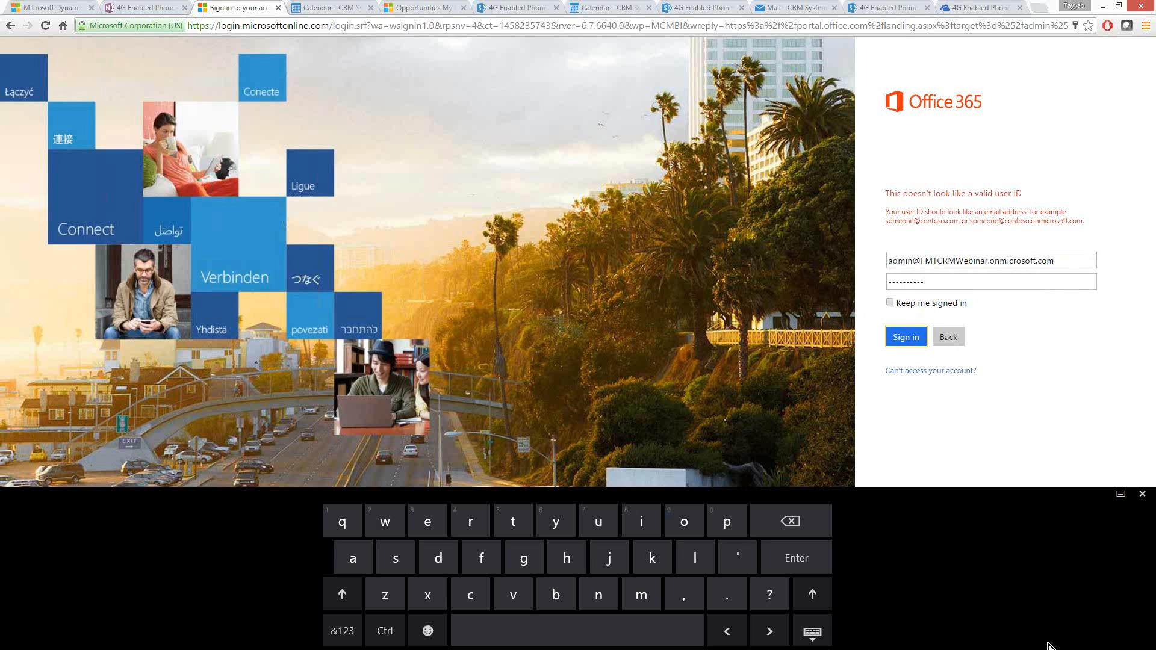
click(1143, 495)
click(1055, 643)
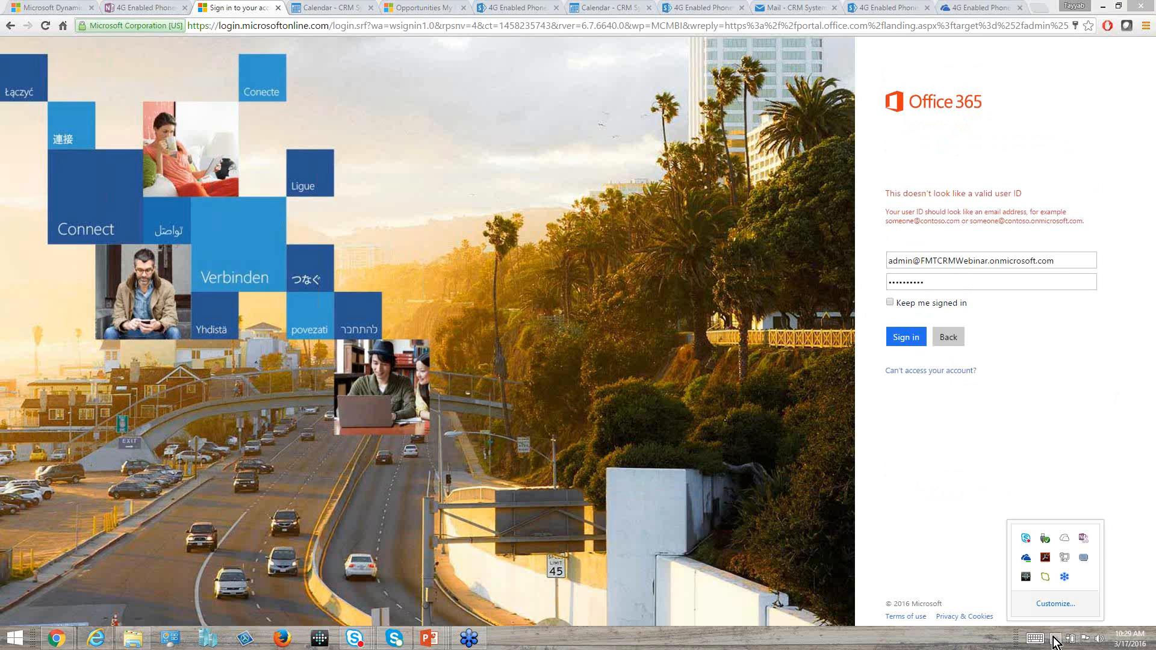
click(939, 385)
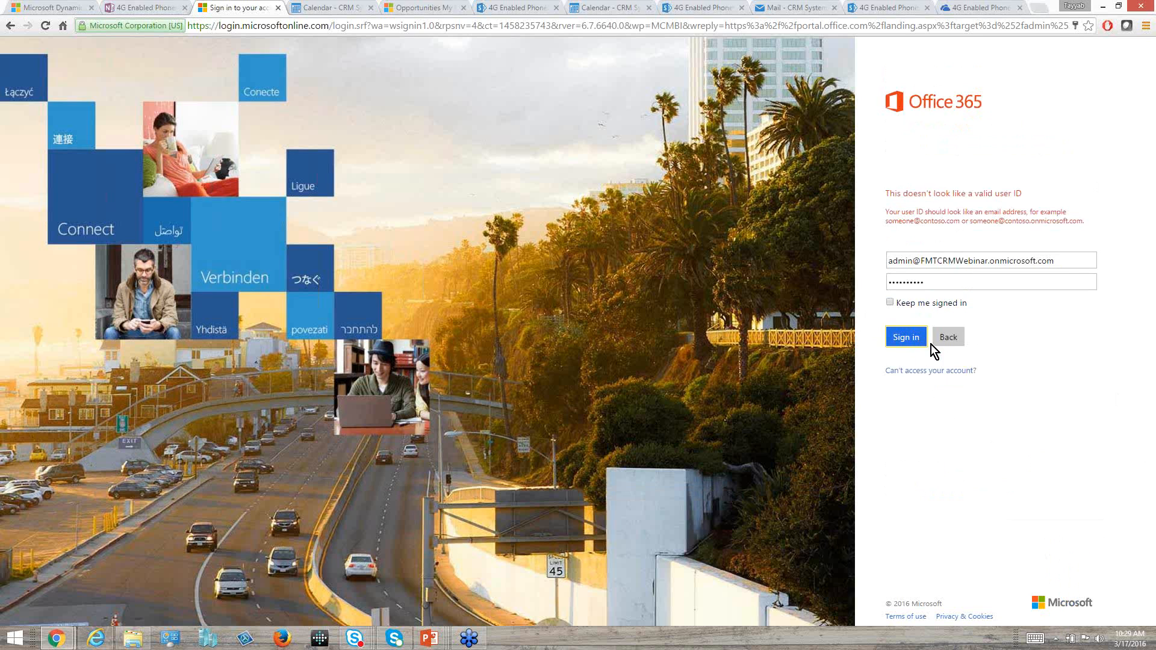
click(905, 336)
Try to open the Office 365 Admin app from the opportunity's SharePoint documents page, passing through the People page.
click(521, 7)
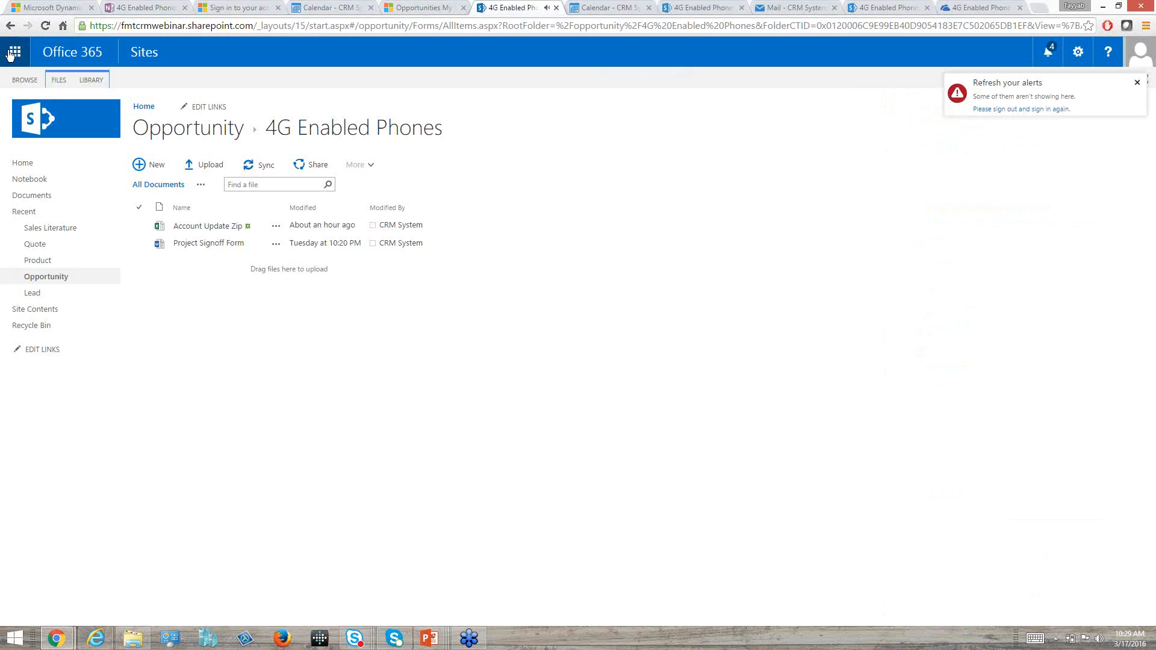
click(14, 53)
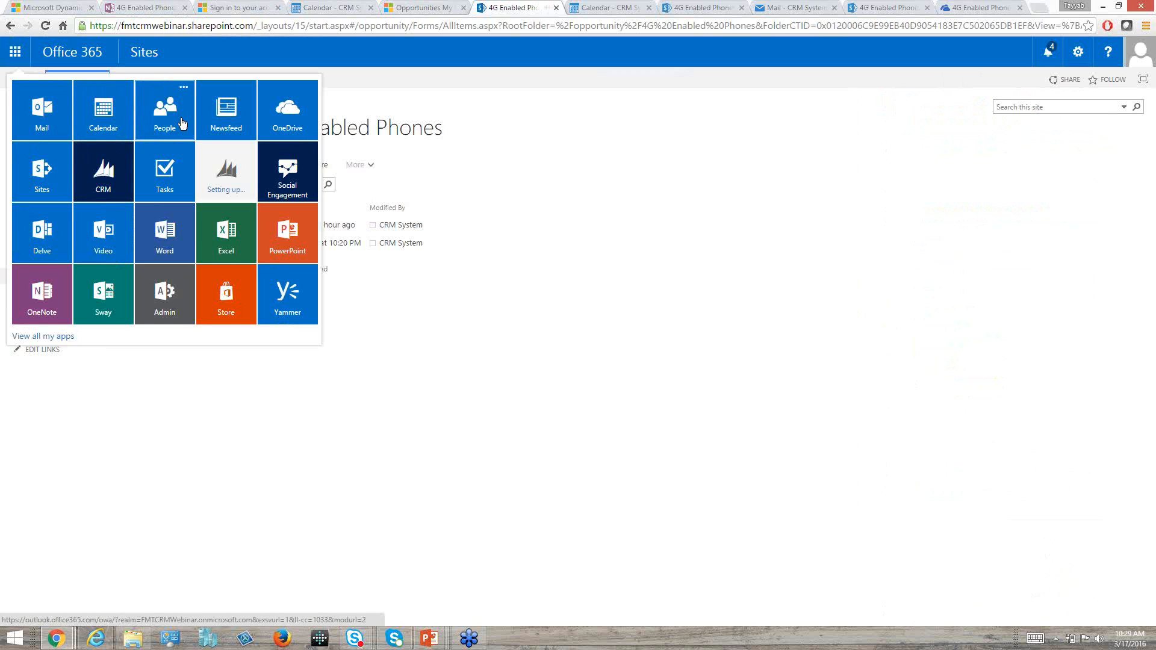
click(181, 121)
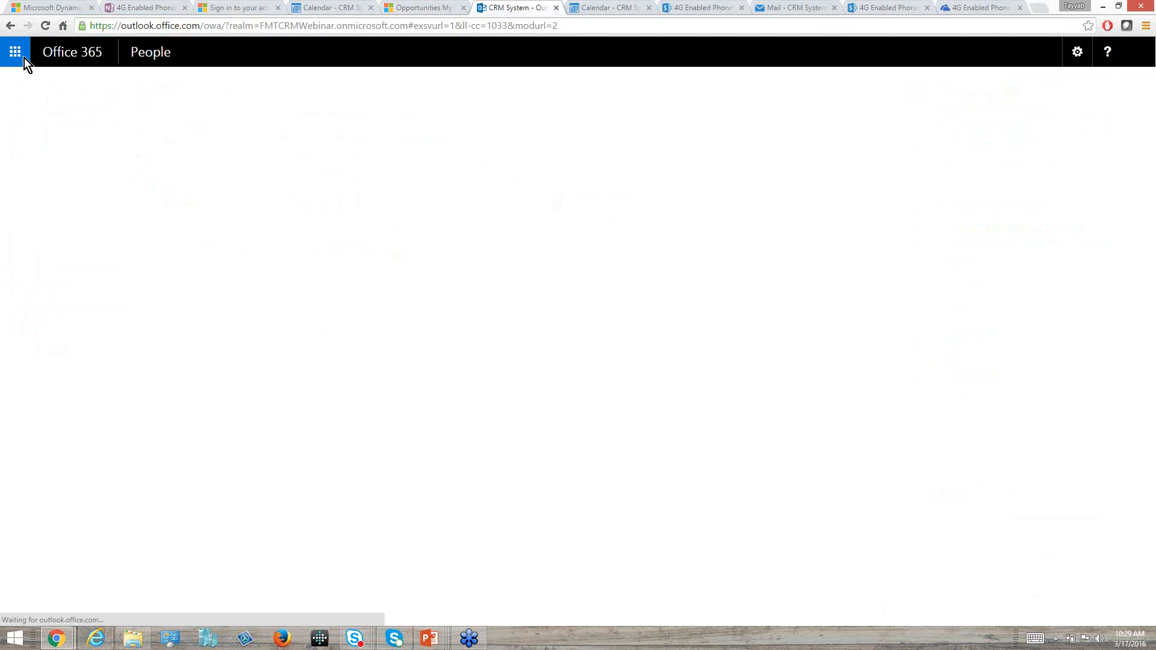
click(15, 53)
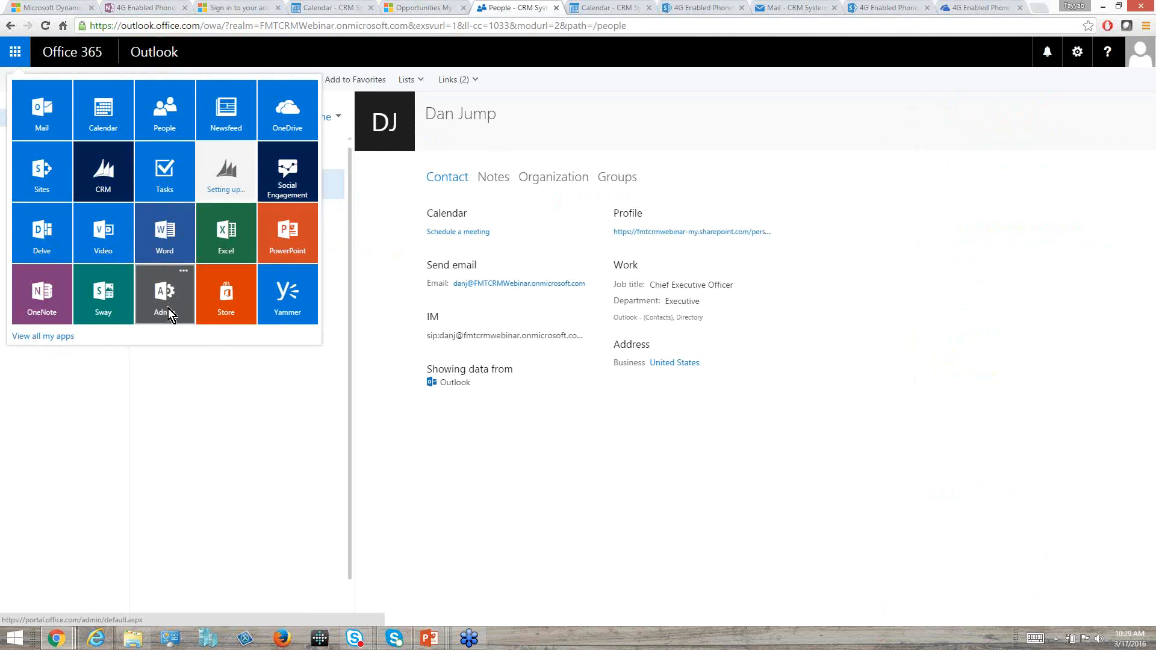
click(168, 308)
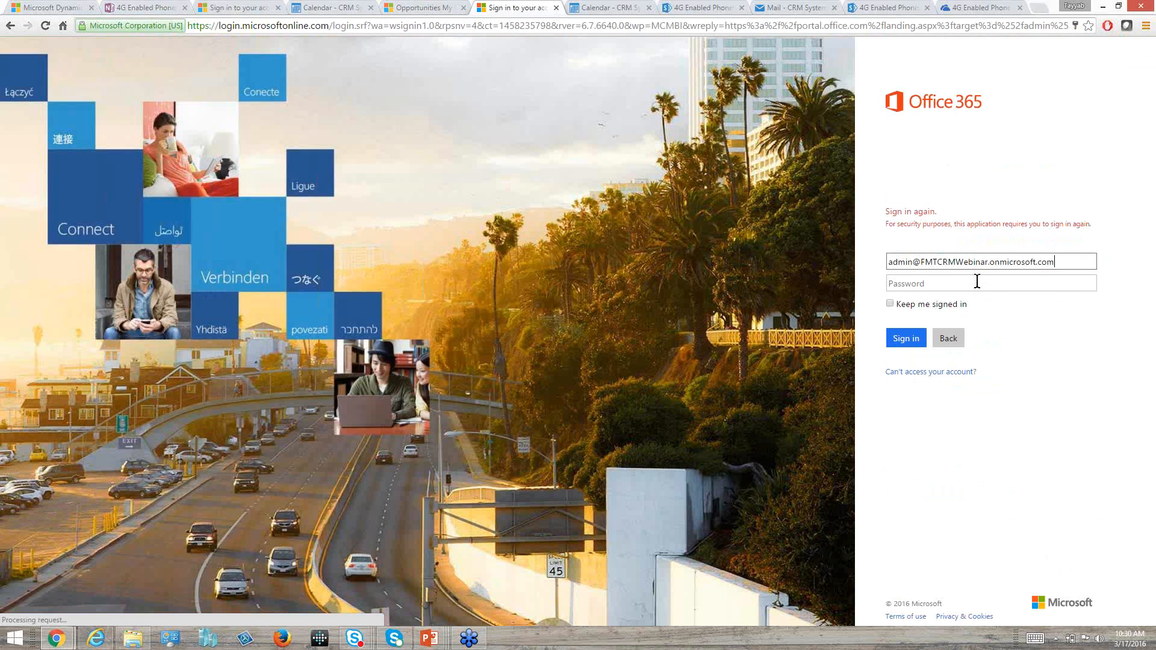
click(977, 281)
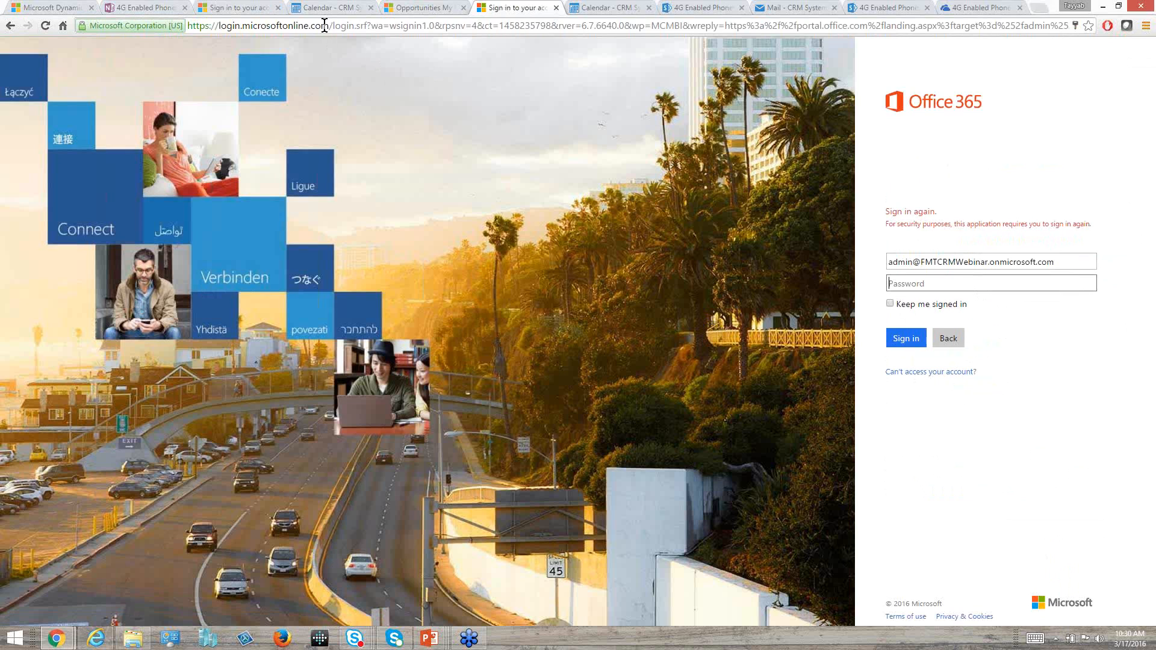
Switch to Internet Explorer, maximize its window, and open the Office 365 portal sign-in page in a new tab.
click(95, 638)
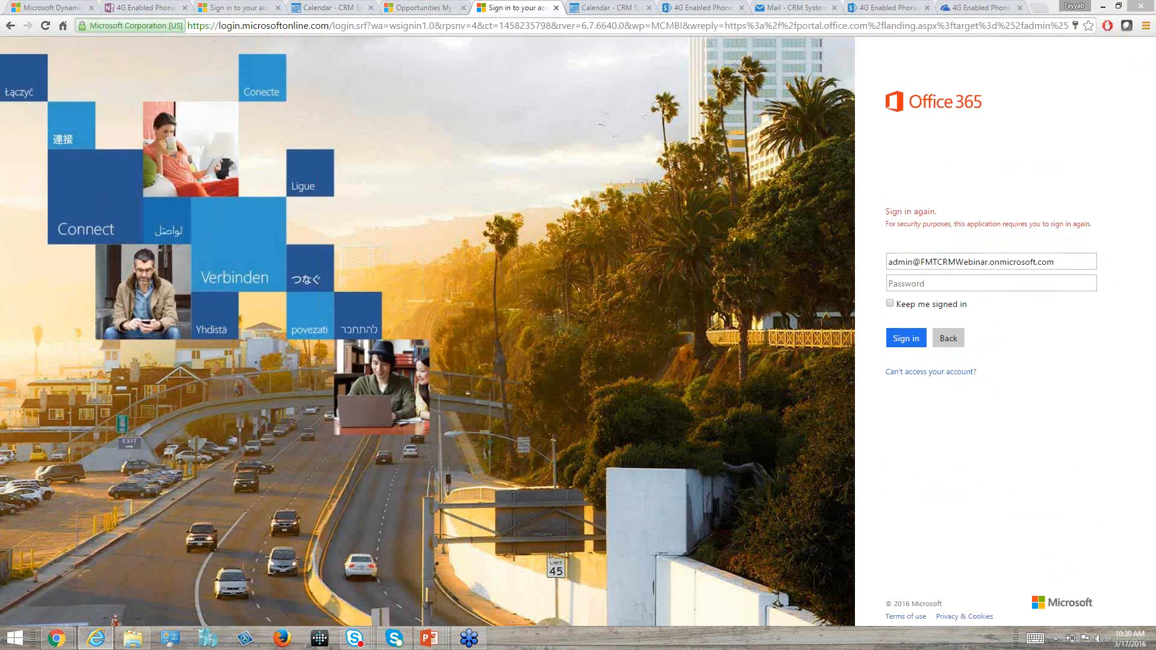
drag(988, 92, 550, 100)
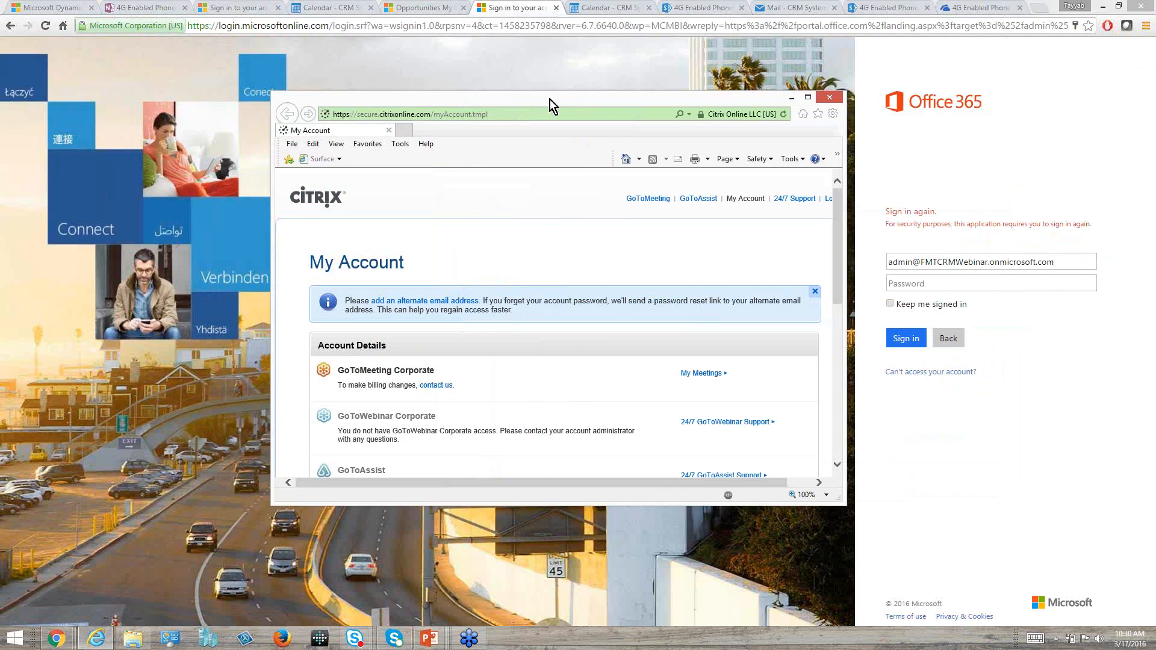
double_click(551, 100)
click(153, 39)
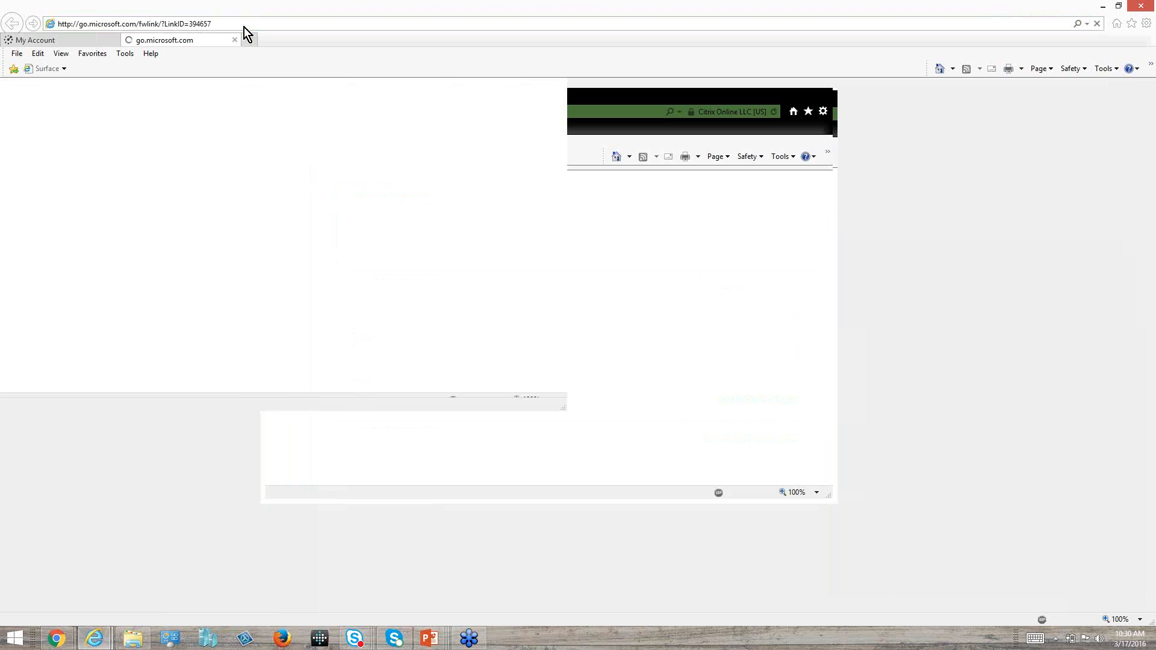
click(244, 27)
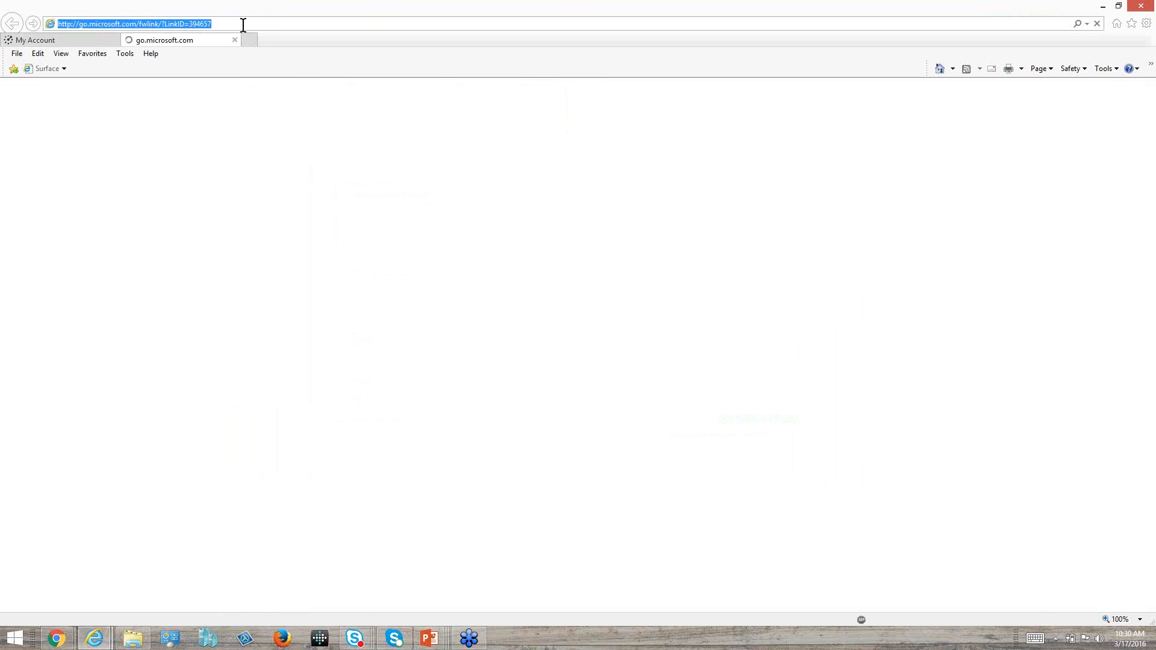
text(p)
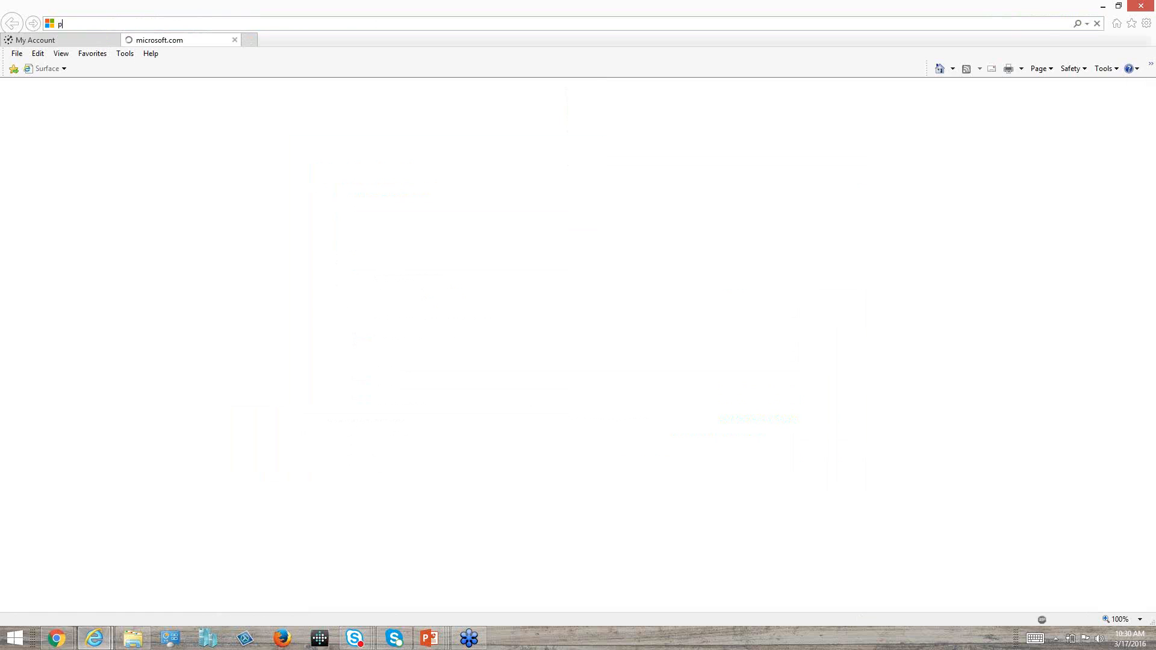
text(or)
key(Return)
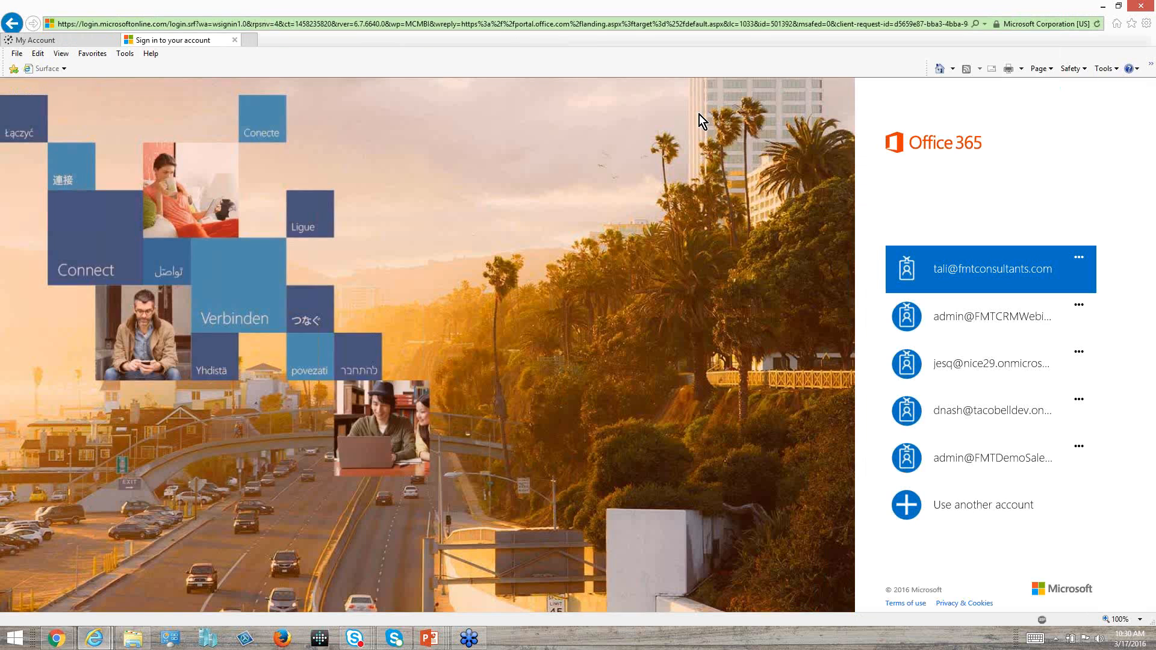
Choose the webinar admin account, enter the account password, and sign in to the Office 365 portal.
click(943, 318)
text(****)
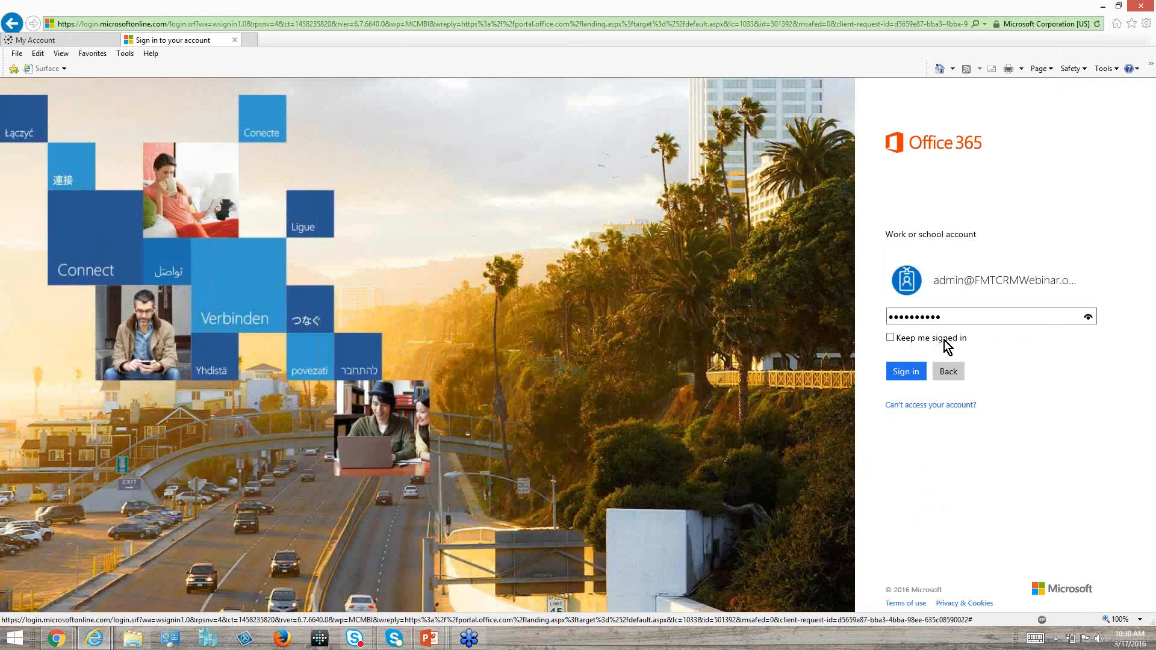
key(Return)
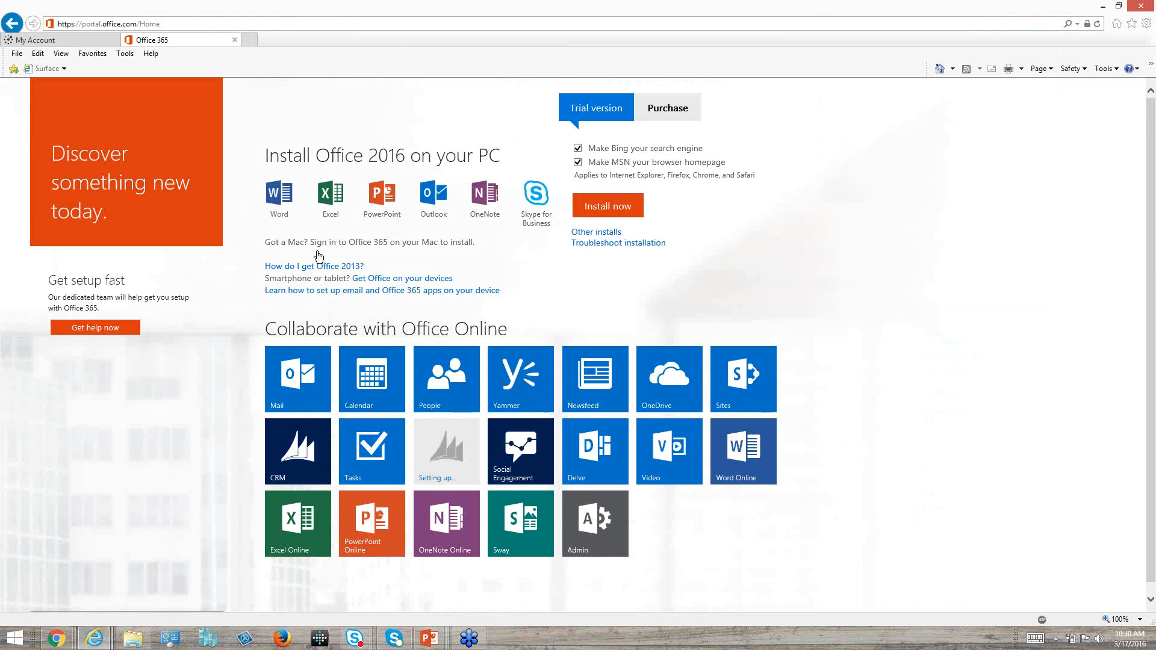
Open the Office 365 admin center, return from the account recovery page, and open the CRM Online Administration Center.
click(598, 570)
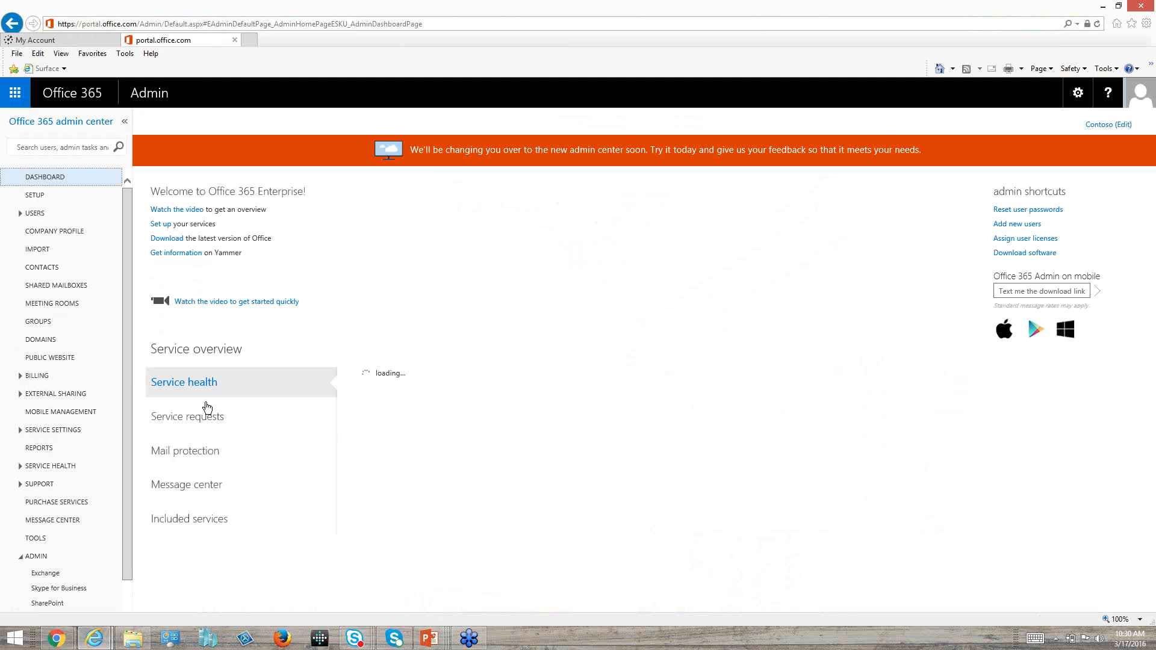
drag(129, 319, 128, 333)
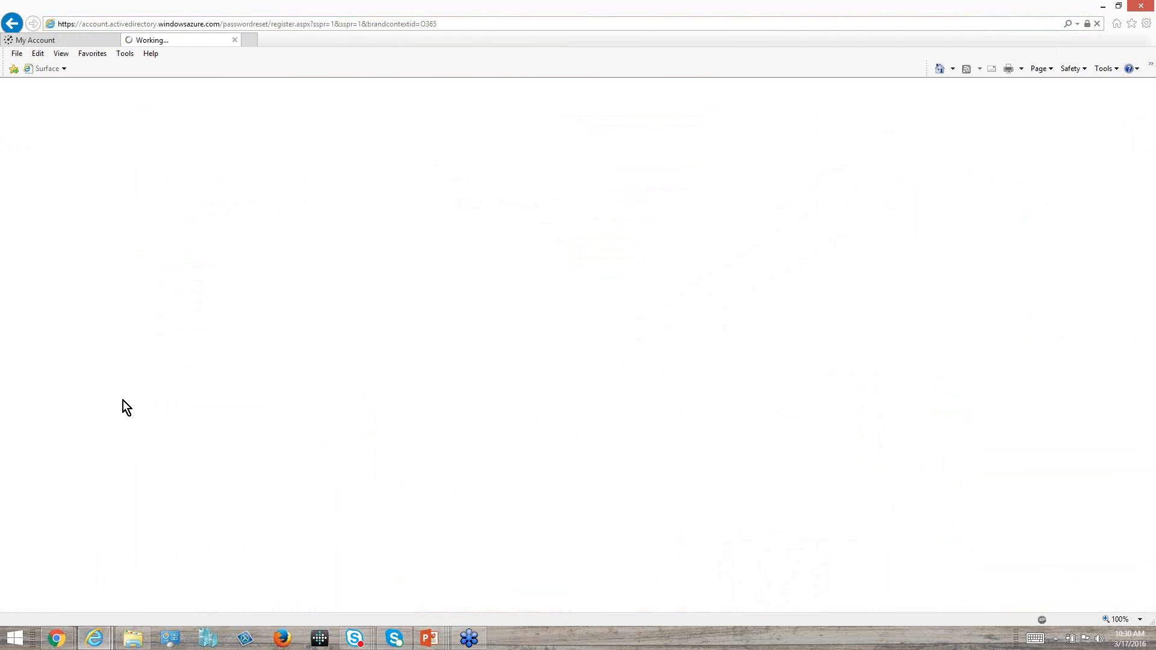
click(12, 23)
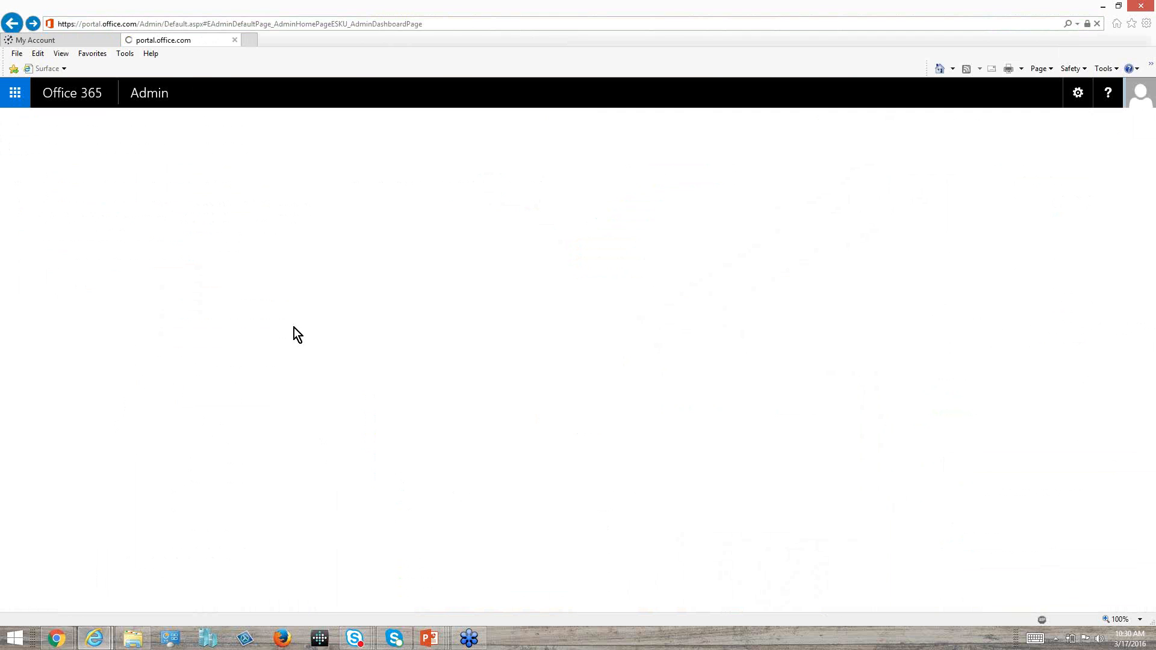
drag(128, 315, 132, 398)
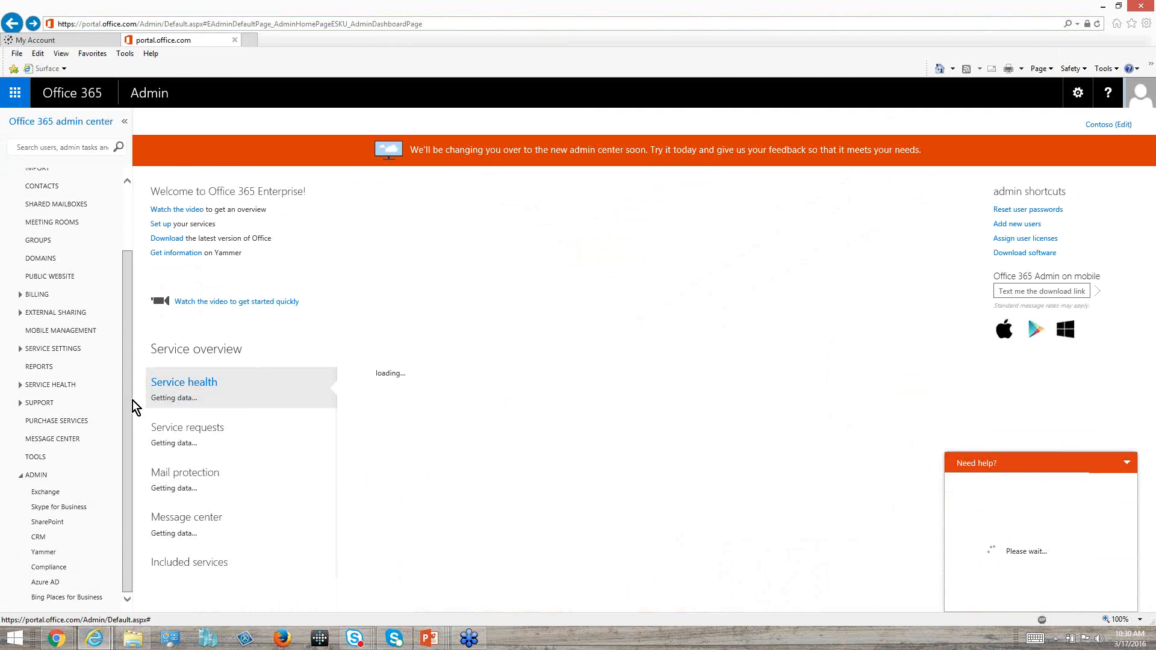
click(42, 540)
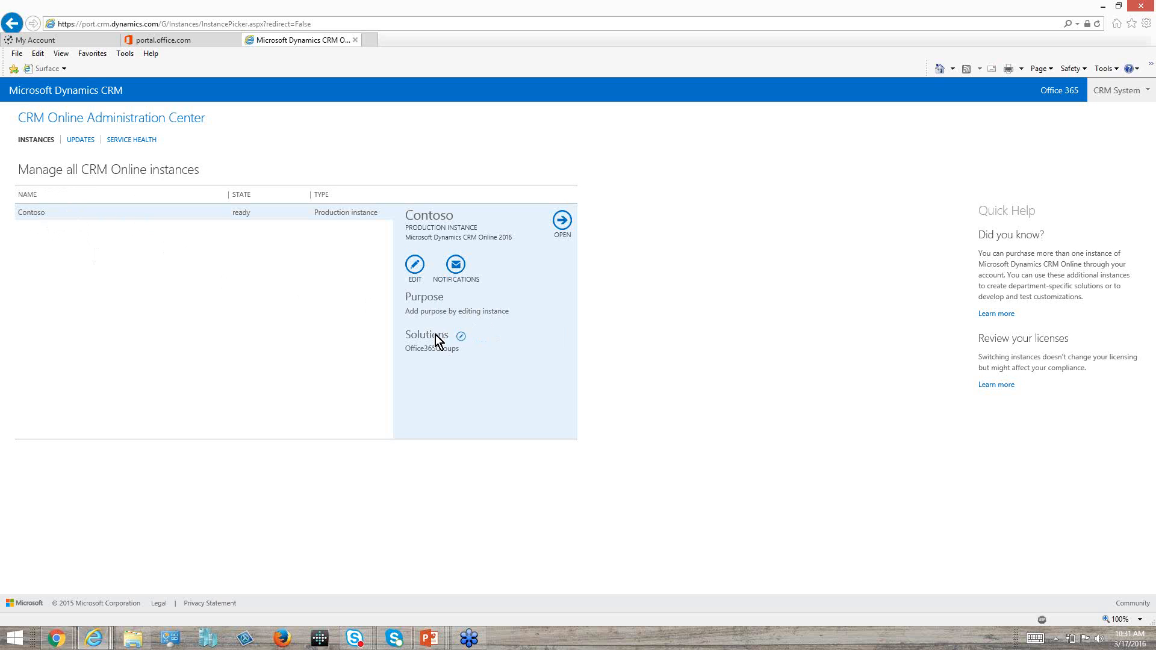
Open the solutions of the Contoso instance, and examine the Office 365 Groups and Voice of the Customer entries.
click(461, 336)
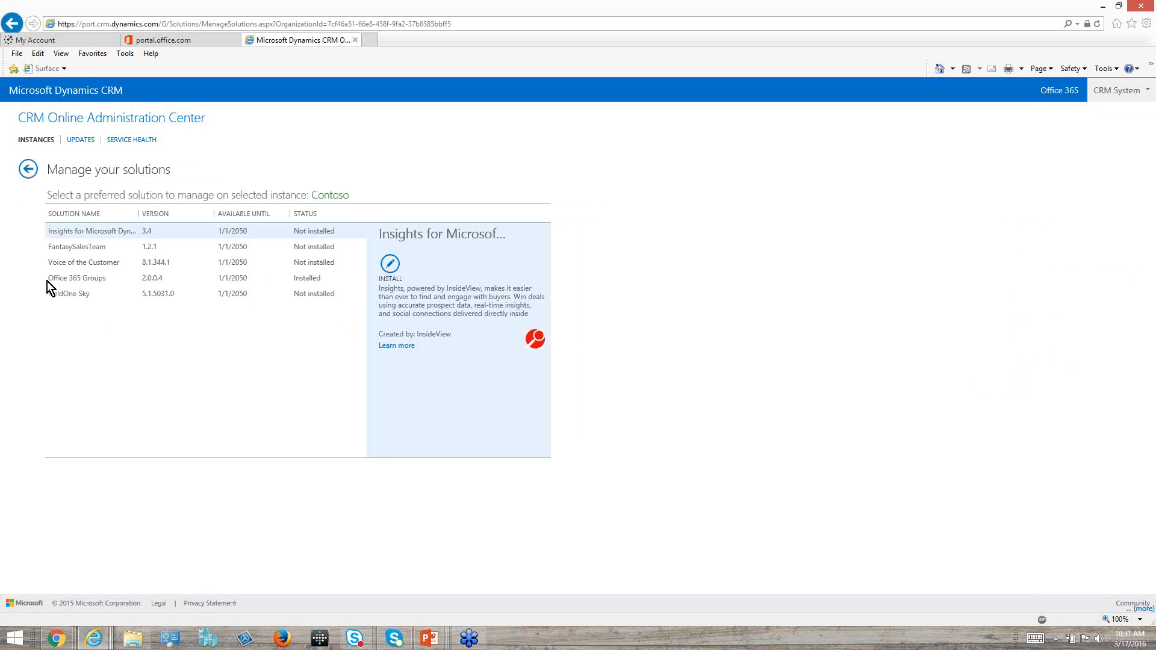
click(124, 280)
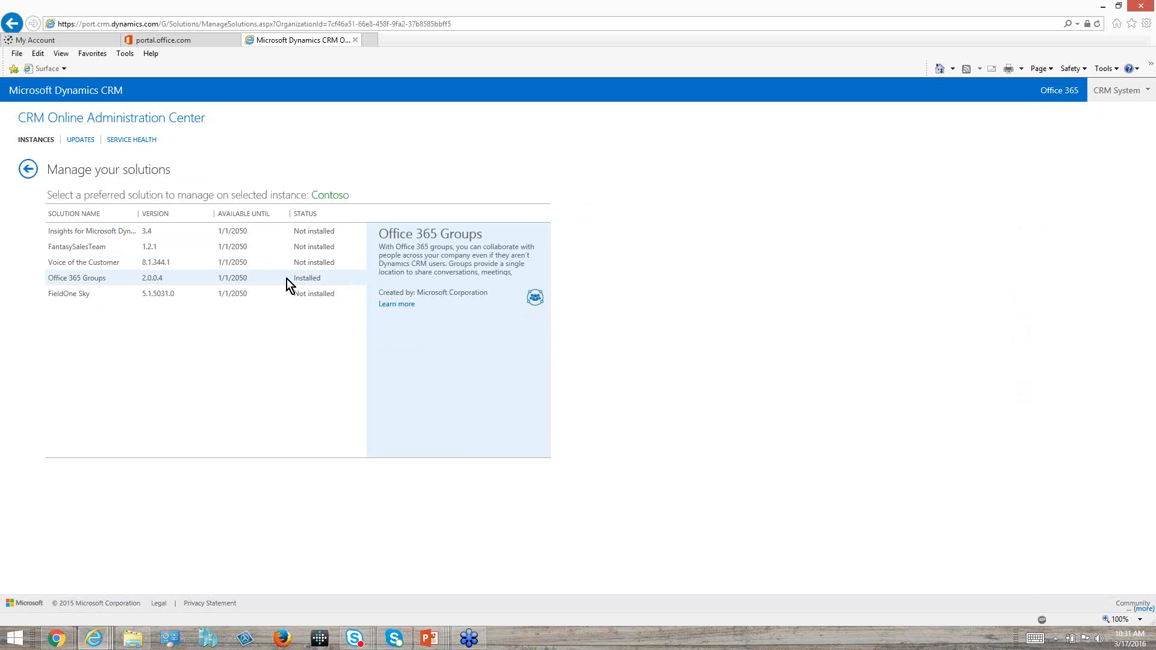
click(257, 265)
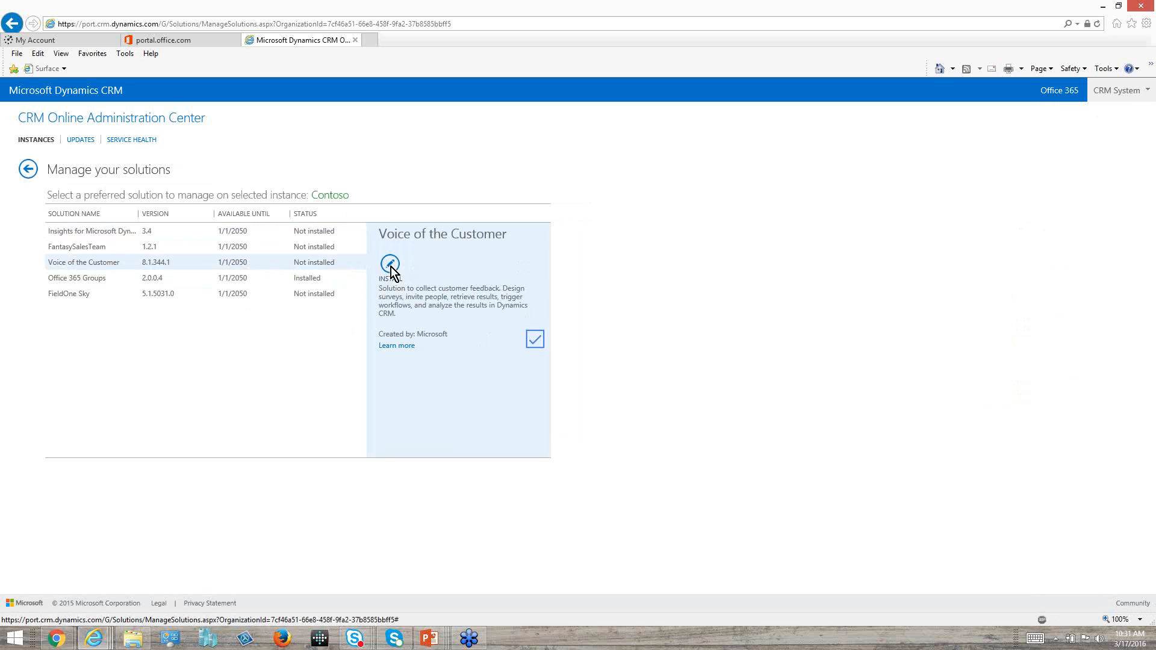
click(266, 280)
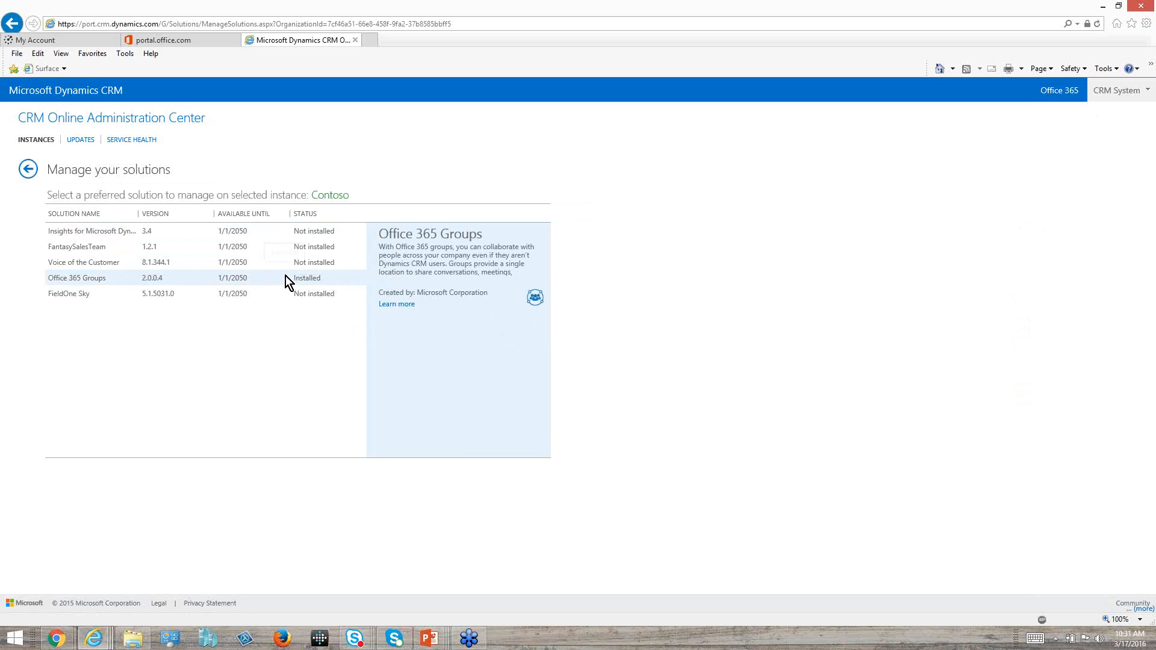
Switch back to Dynamics CRM in Chrome, ignoring the incoming message, and open the Document Management settings.
mouse_move(72, 642)
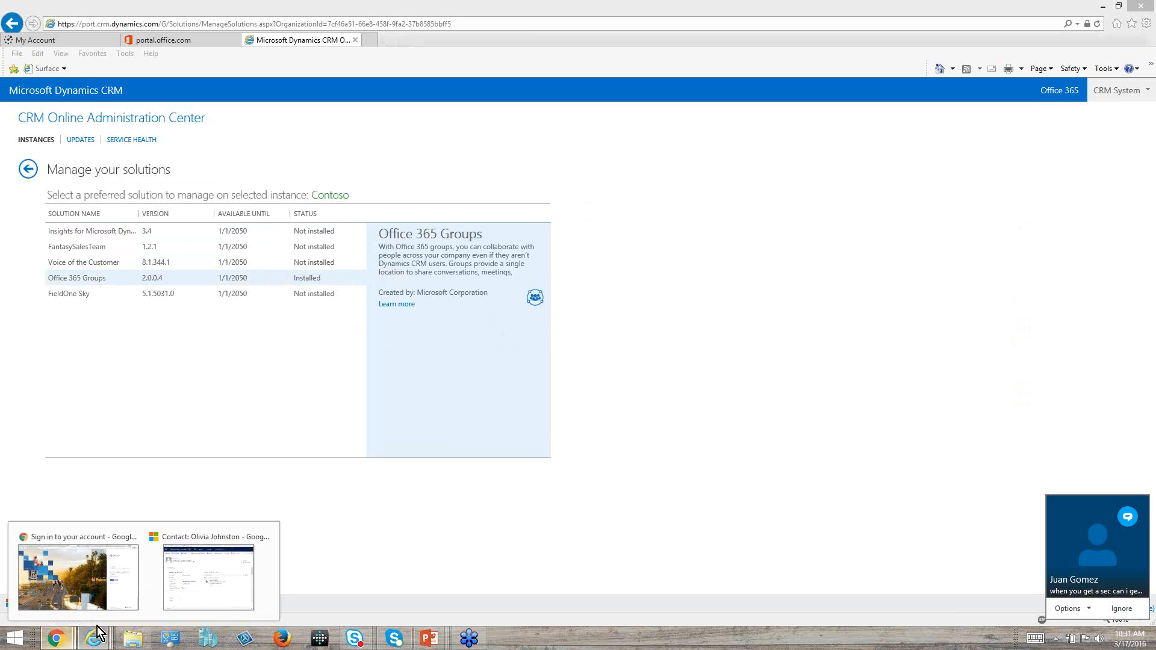
click(107, 580)
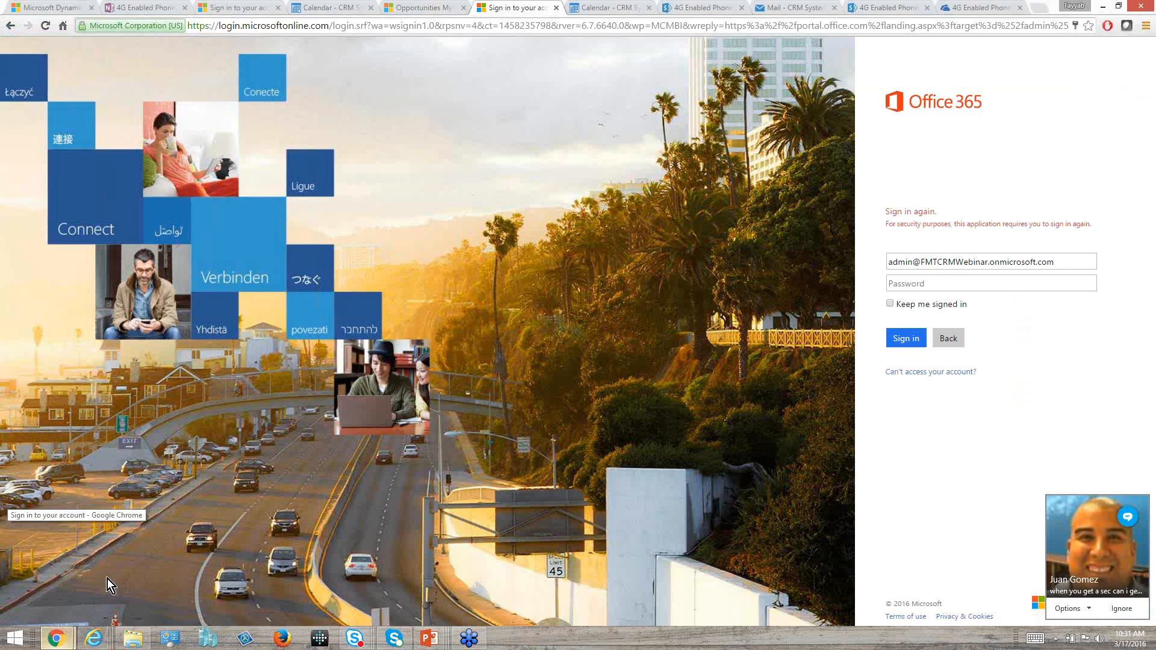
click(1117, 608)
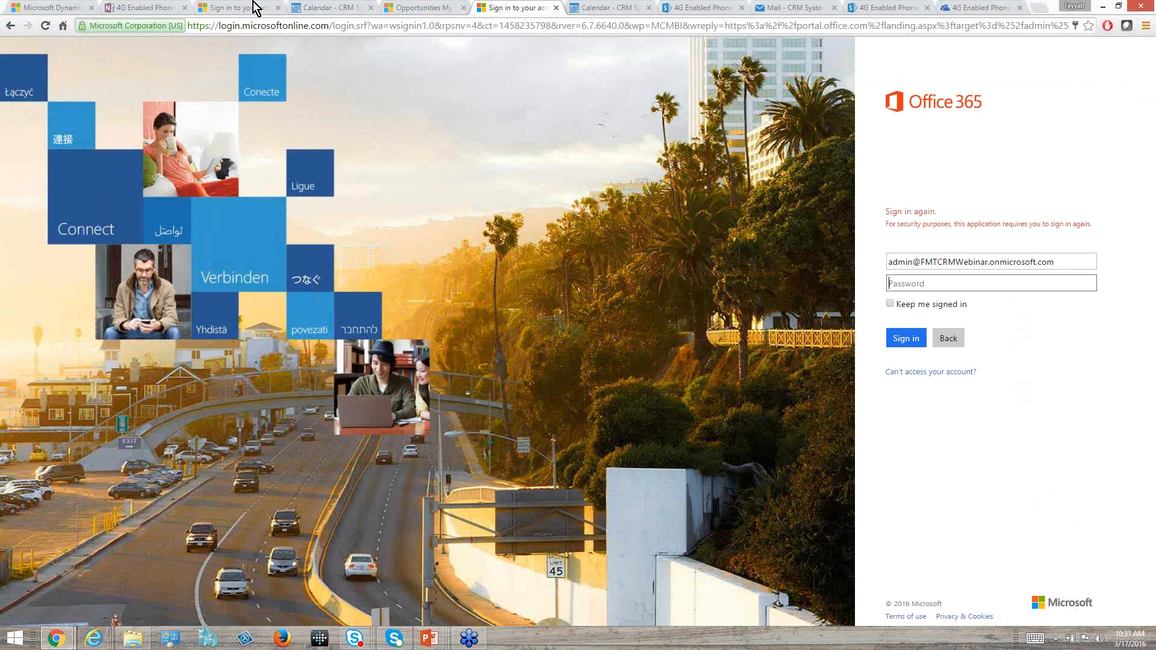
click(58, 8)
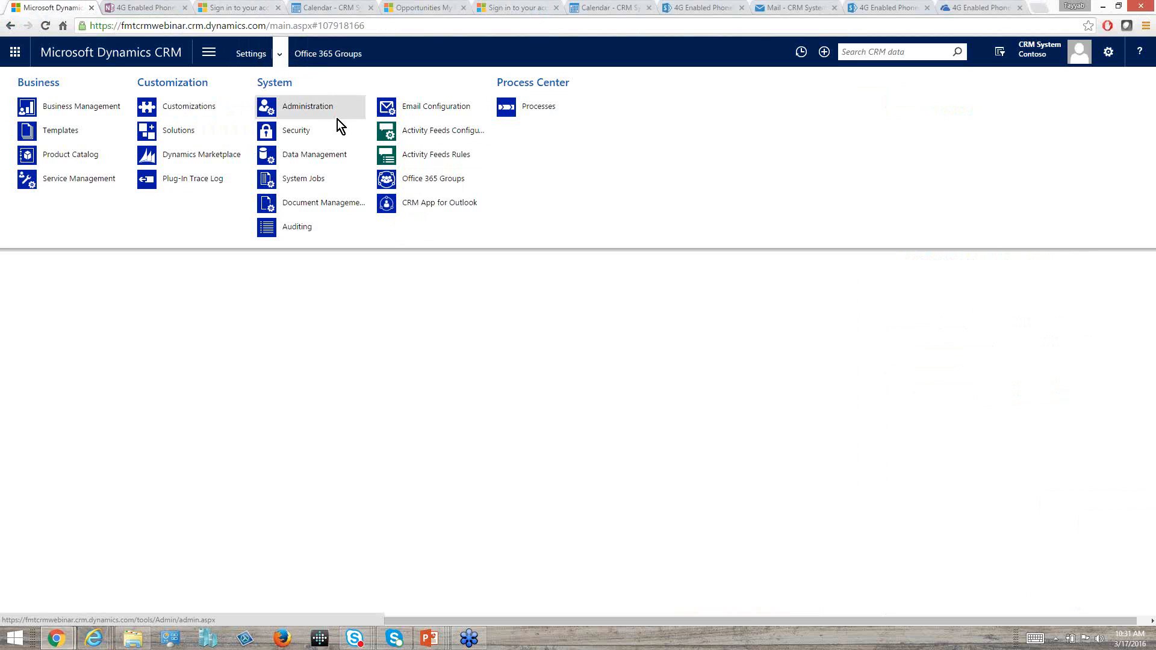
click(323, 203)
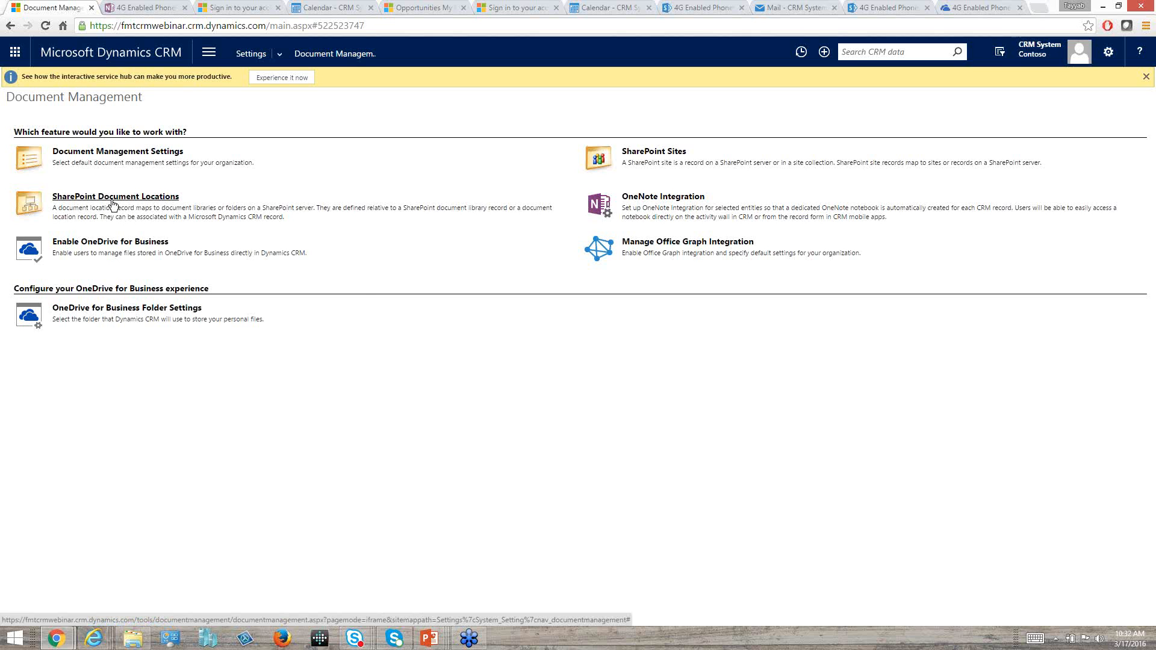
Switch to the PowerPoint slide show, and advance from the Integration slide to the Data Clean-up slide.
key(alt+Tab)
key(Tab)
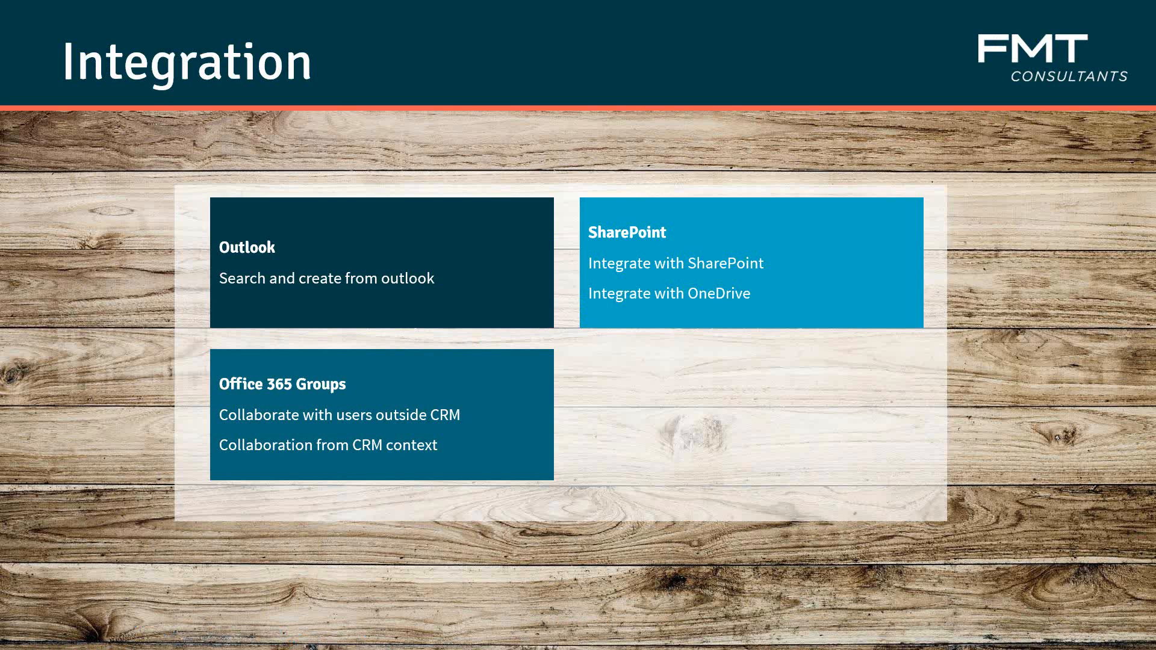
key(Right)
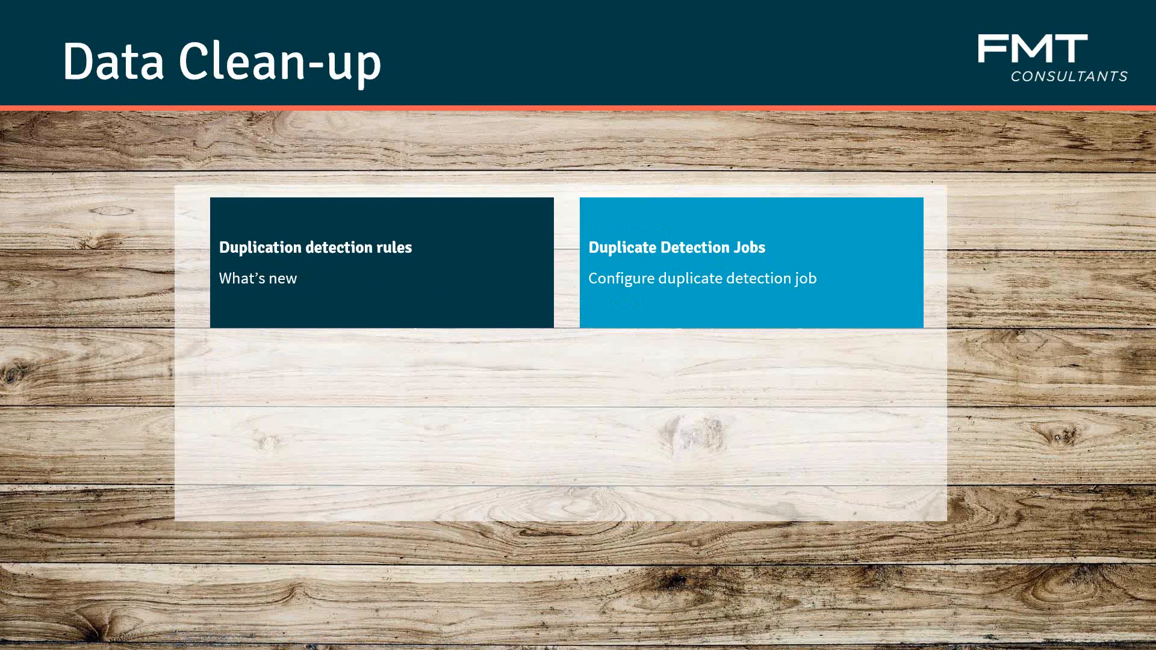
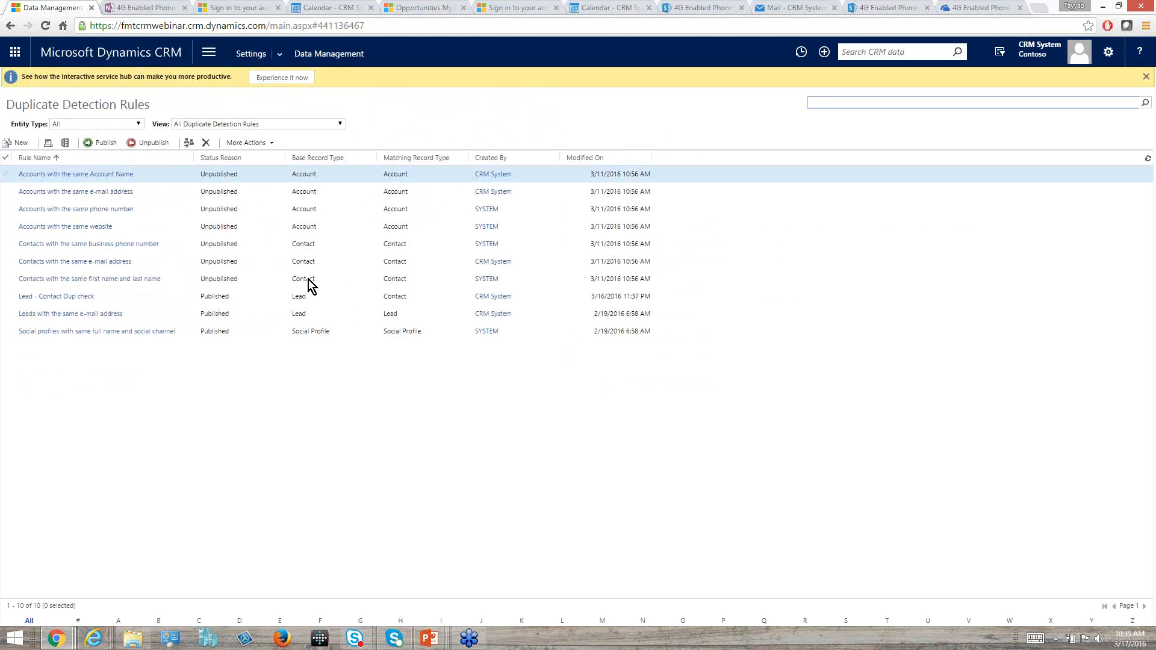
Review the criteria of the Lead - Contact Dup check rule, and start a new lead from the Sales leads list.
double_click(176, 295)
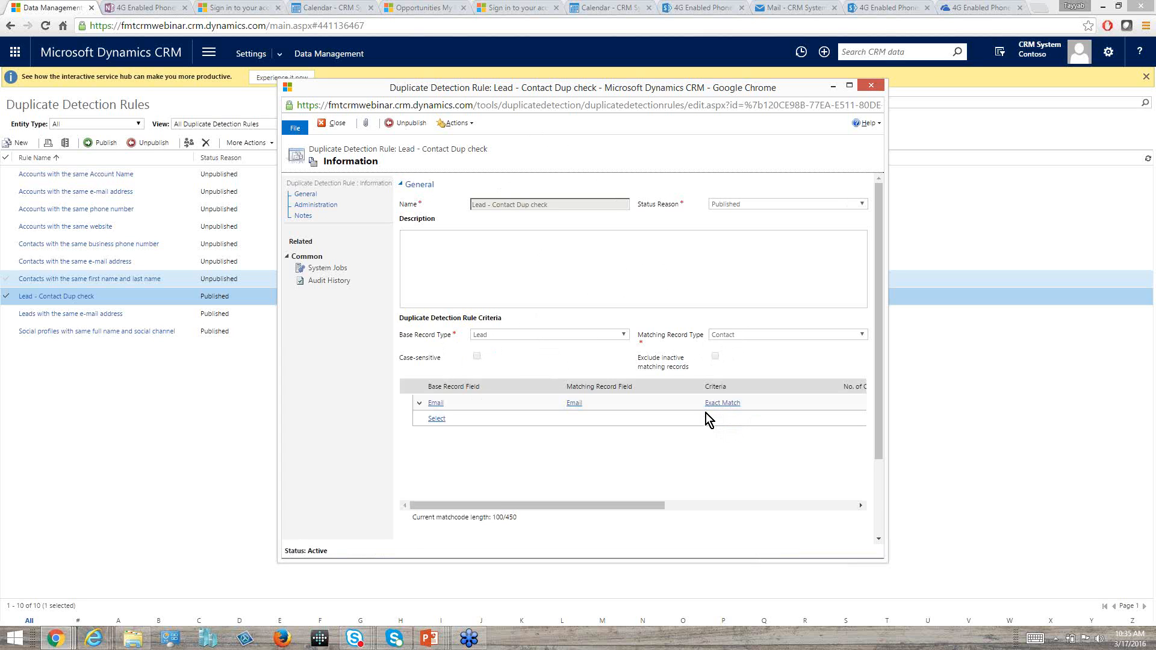
click(203, 386)
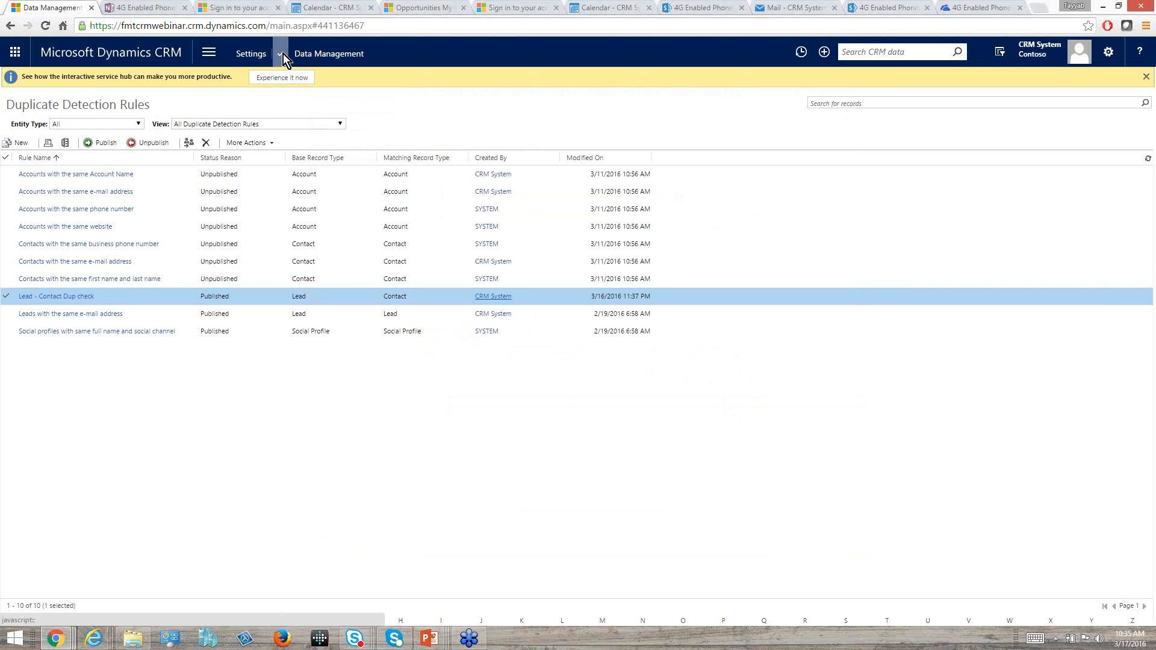
click(209, 53)
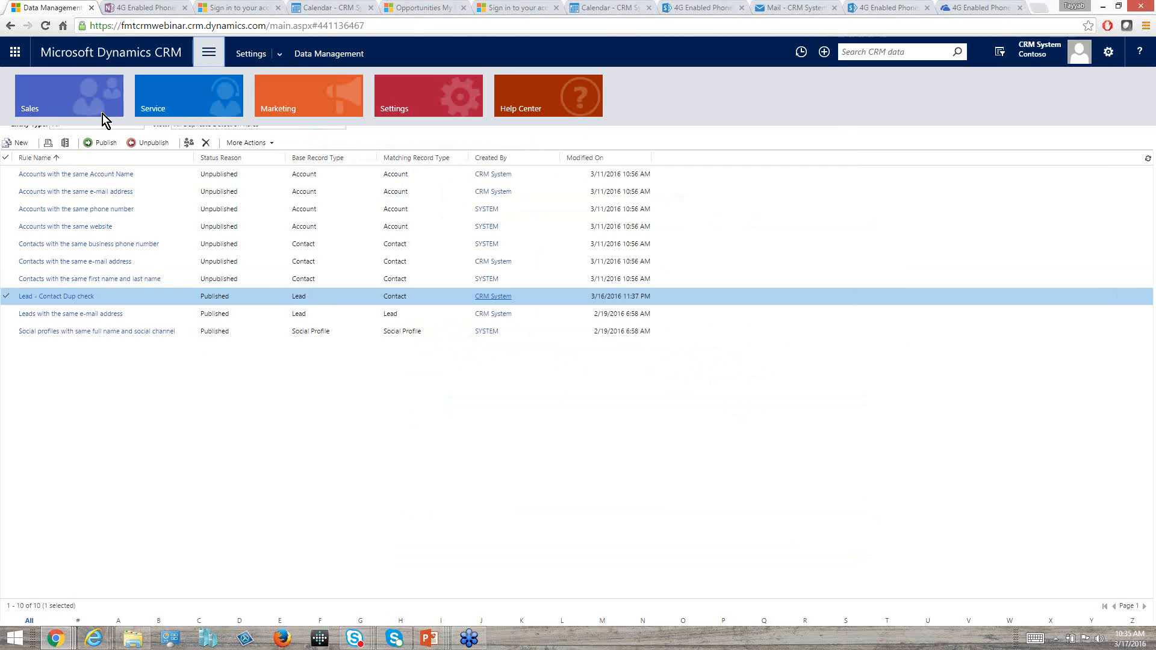
click(102, 114)
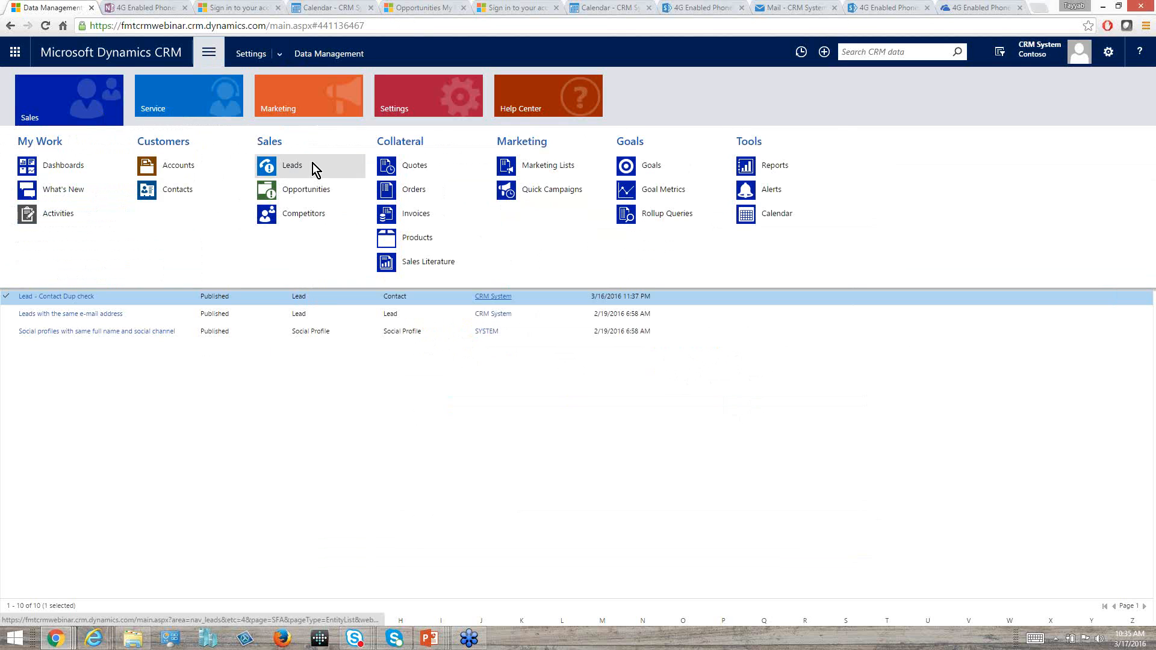
click(352, 178)
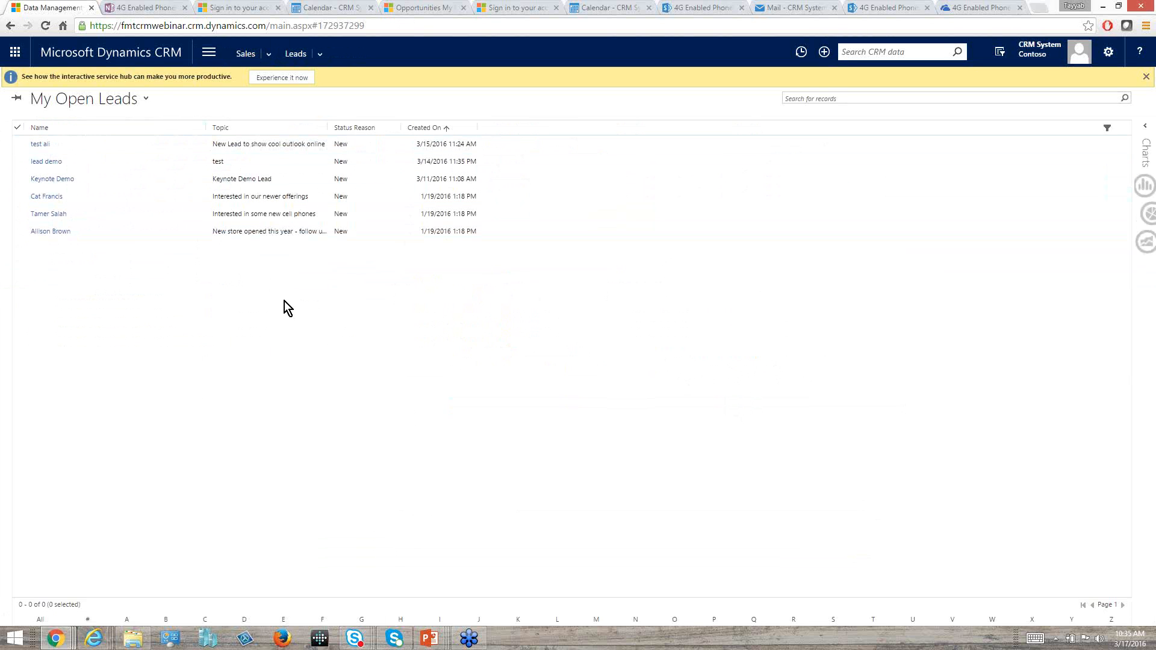
click(33, 98)
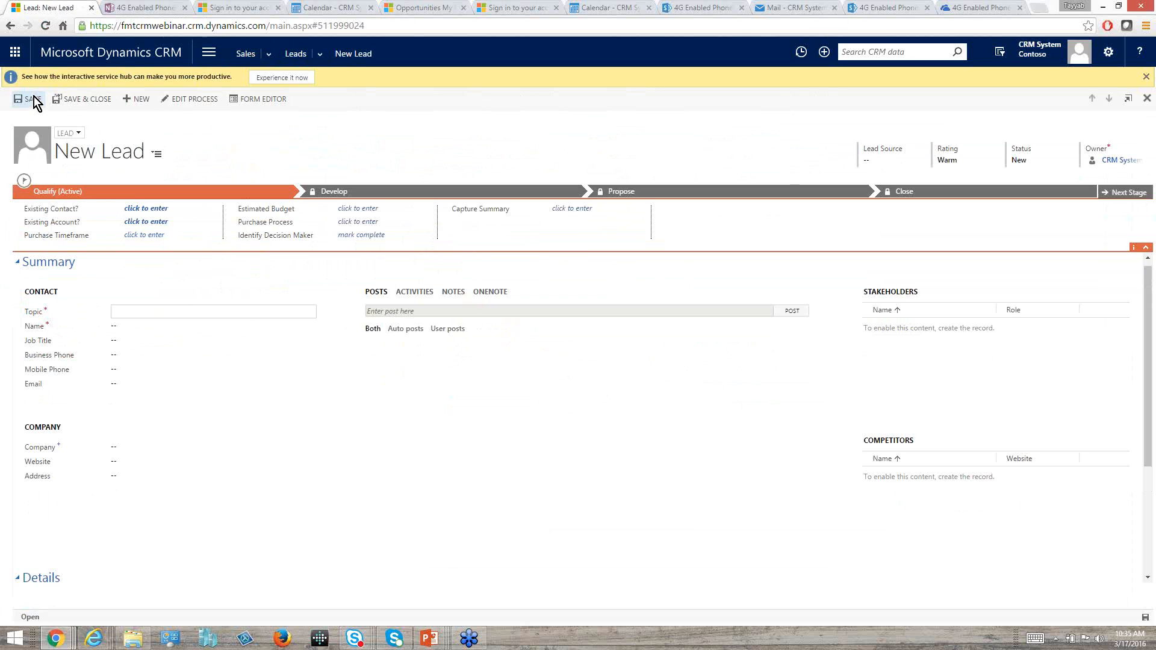
Set the new lead's topic to Dup check and enter the lead's first and last name.
text(Deup check)
key(Left)
key(BackSpace)
key(Tab)
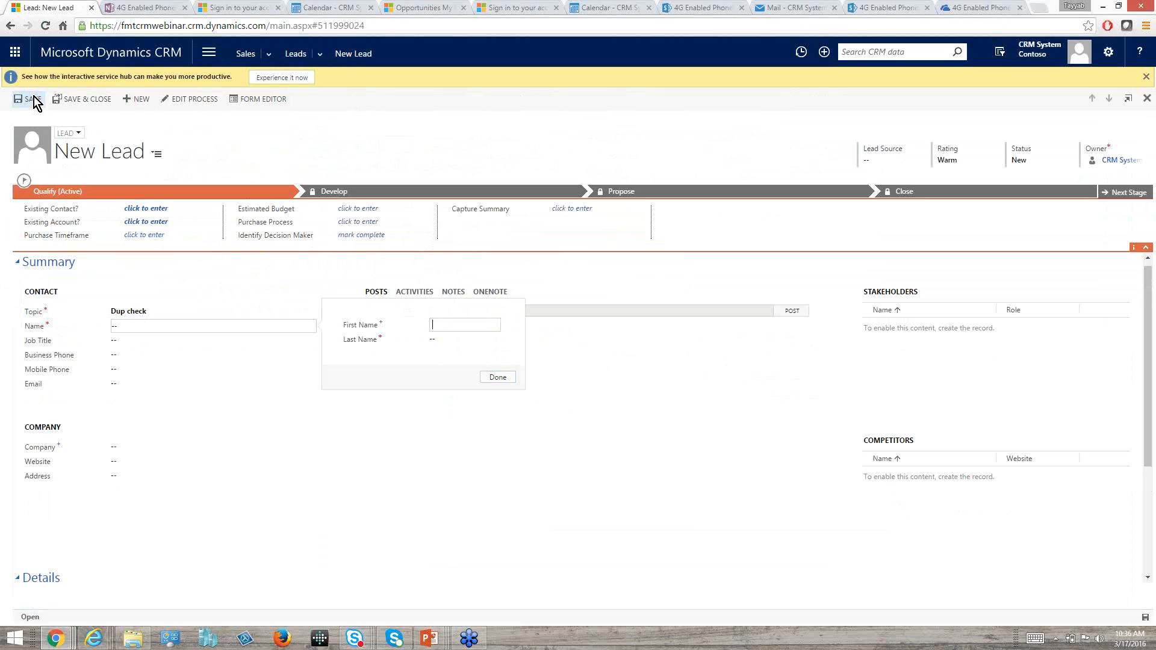
key(Tab)
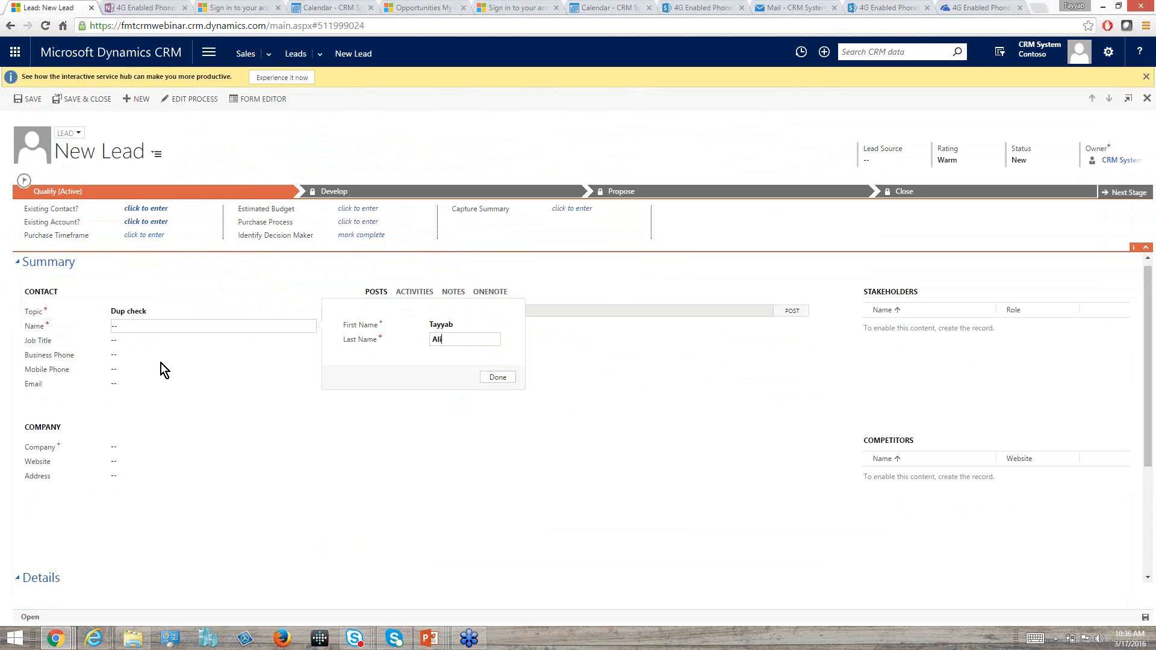
Enter the lead's e-mail address and save the record to trigger the duplicate check.
click(149, 385)
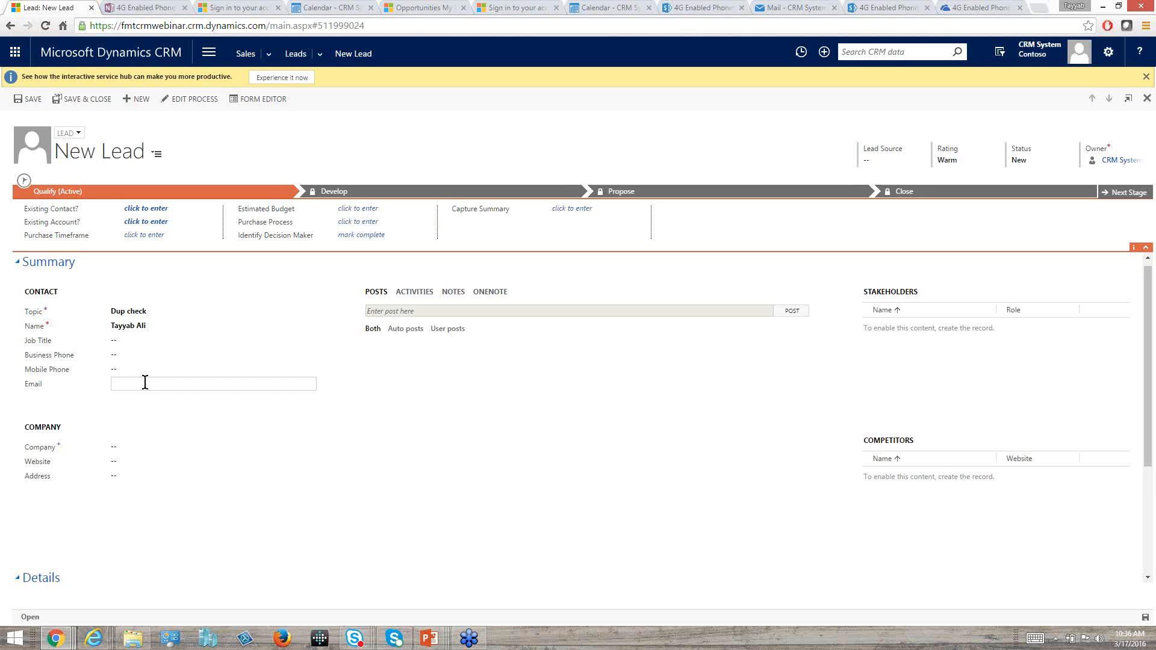
click(1144, 619)
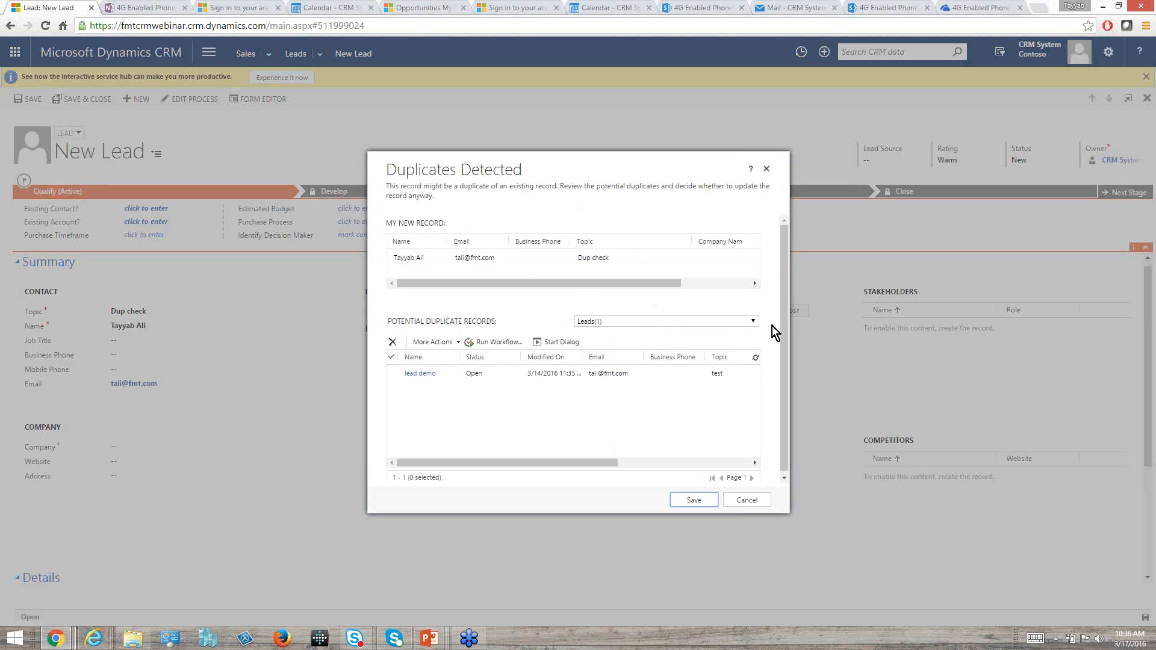
Switch the potential duplicate records between Contacts and Leads to examine the matches of each type.
click(755, 325)
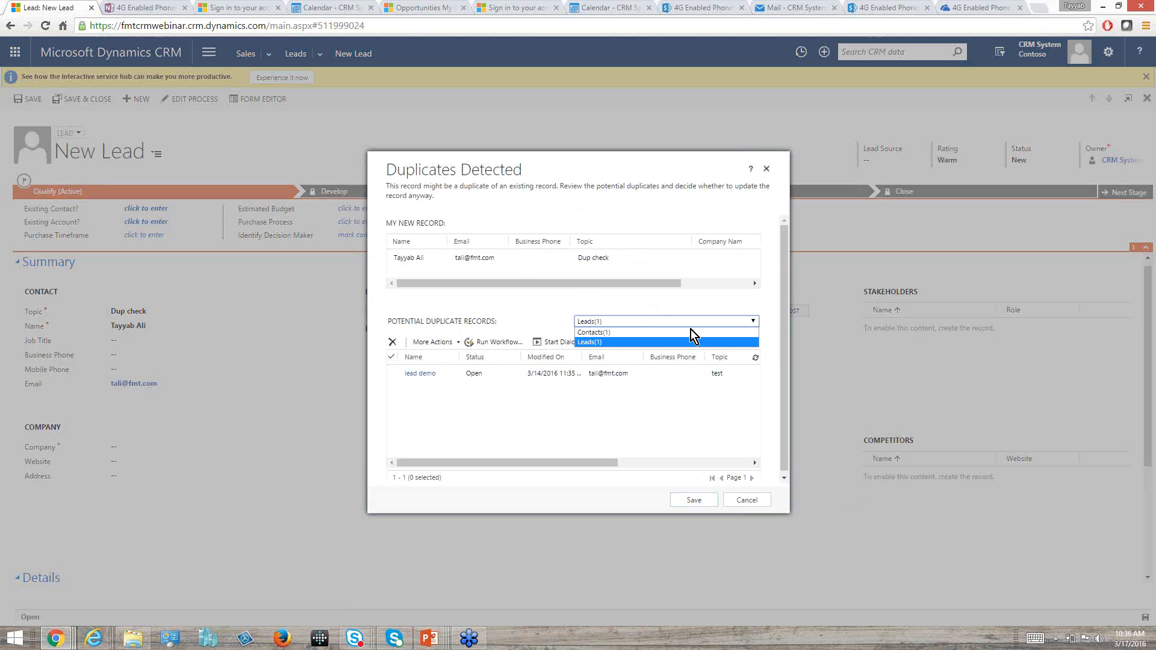
click(606, 334)
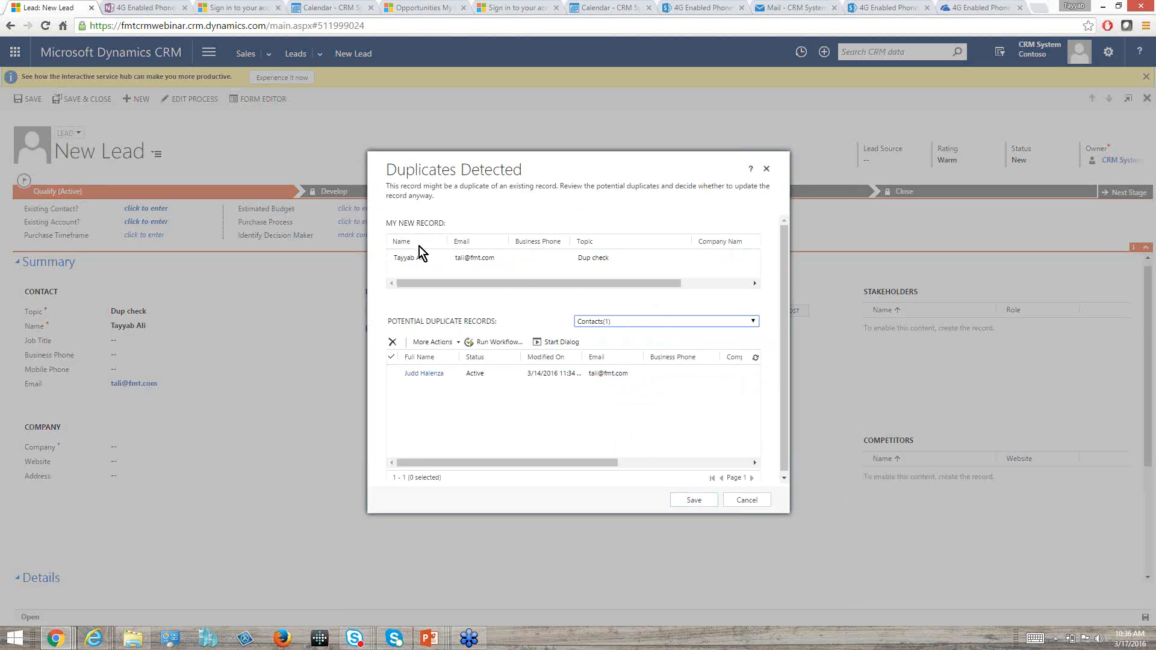
click(652, 324)
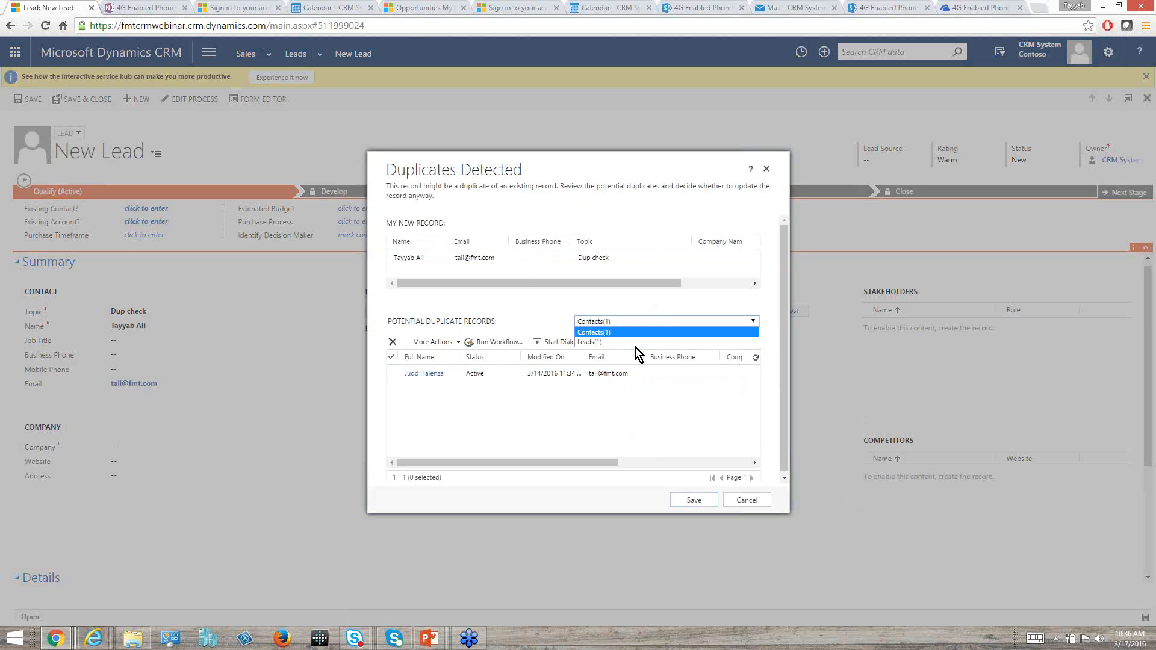
click(635, 345)
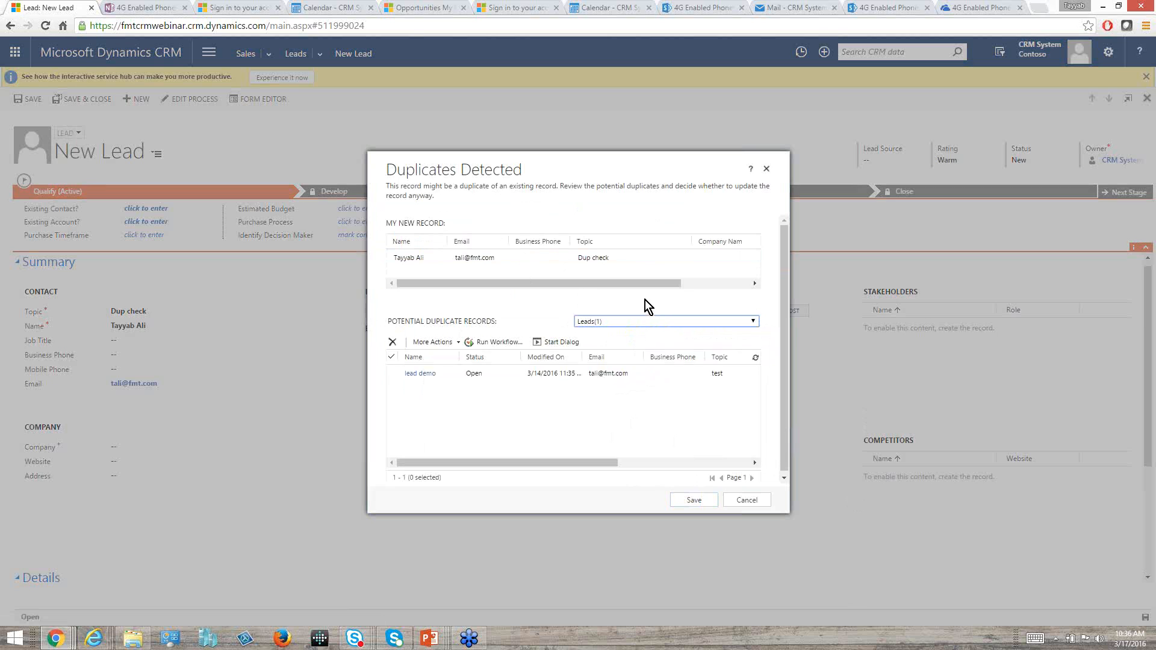
click(609, 320)
click(609, 334)
Select the matching contact, view the further actions offered for it, and save the new lead despite the duplicates.
click(394, 380)
click(453, 343)
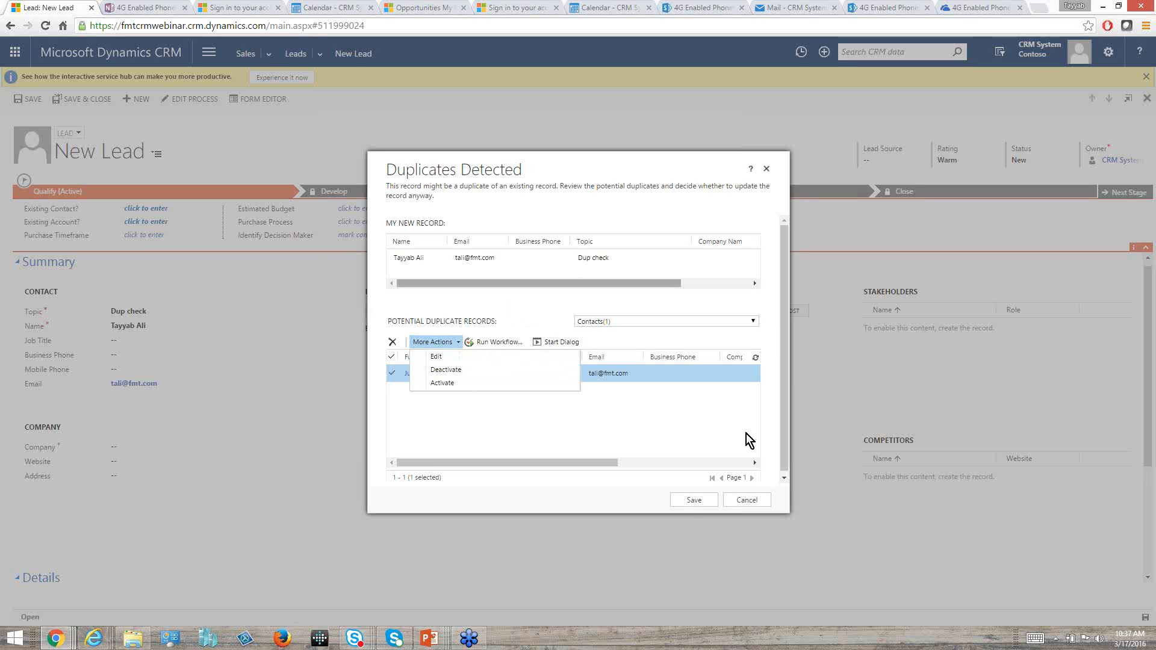
click(692, 501)
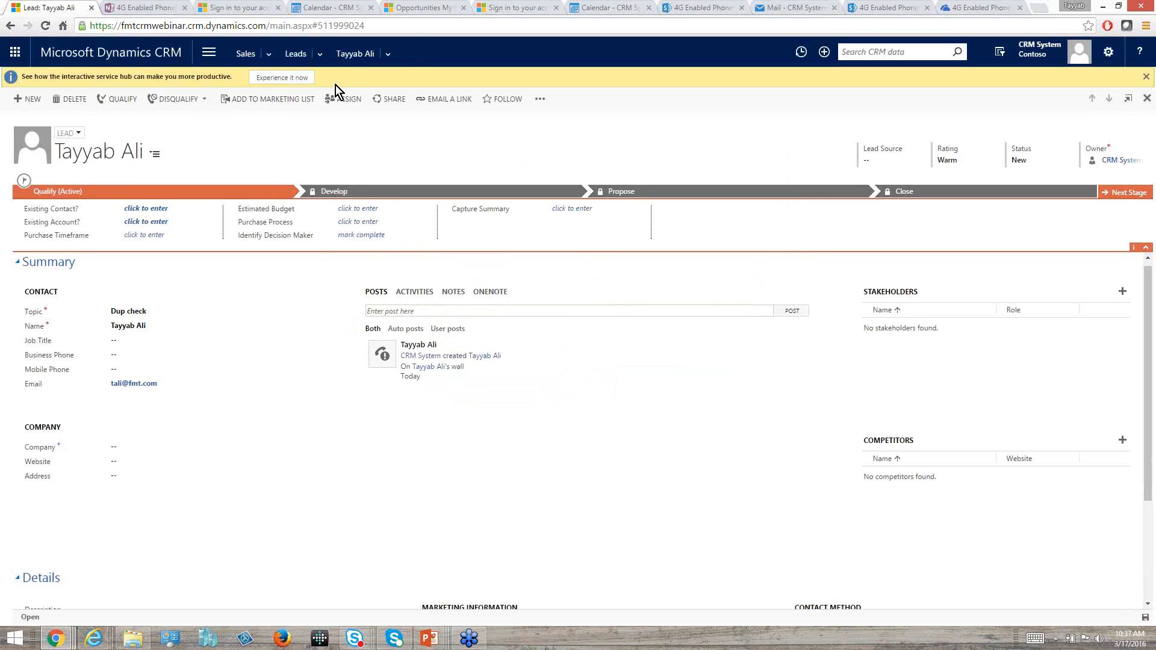
Open the Duplicate Detection Rules in the Data Management settings and review the list.
click(215, 60)
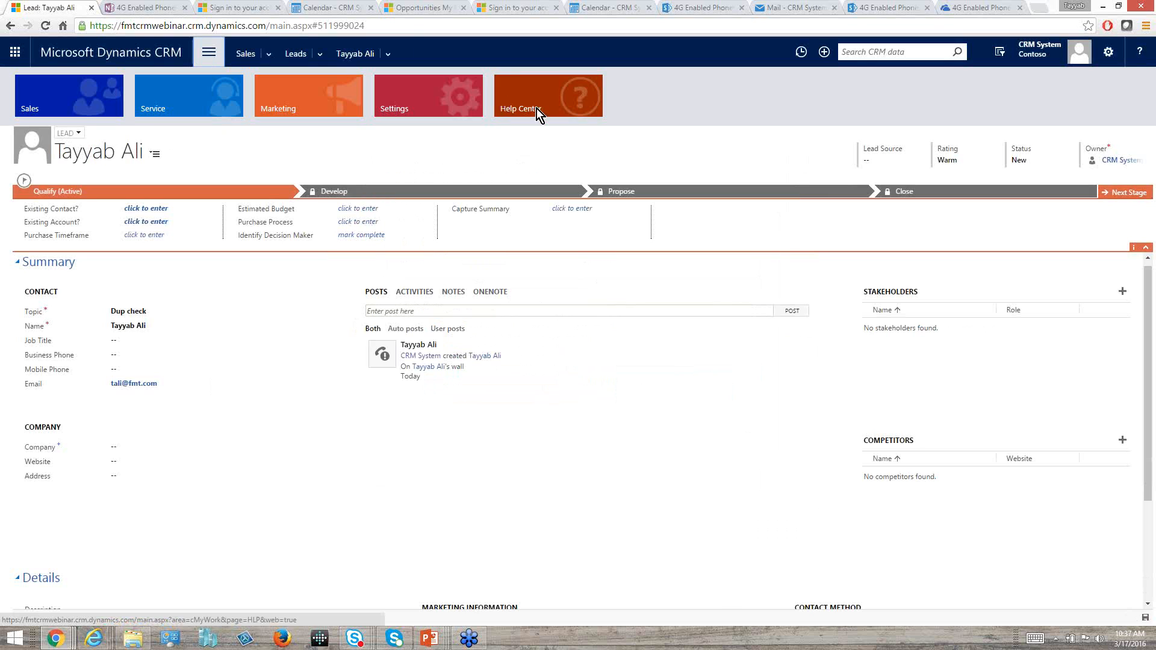
click(465, 103)
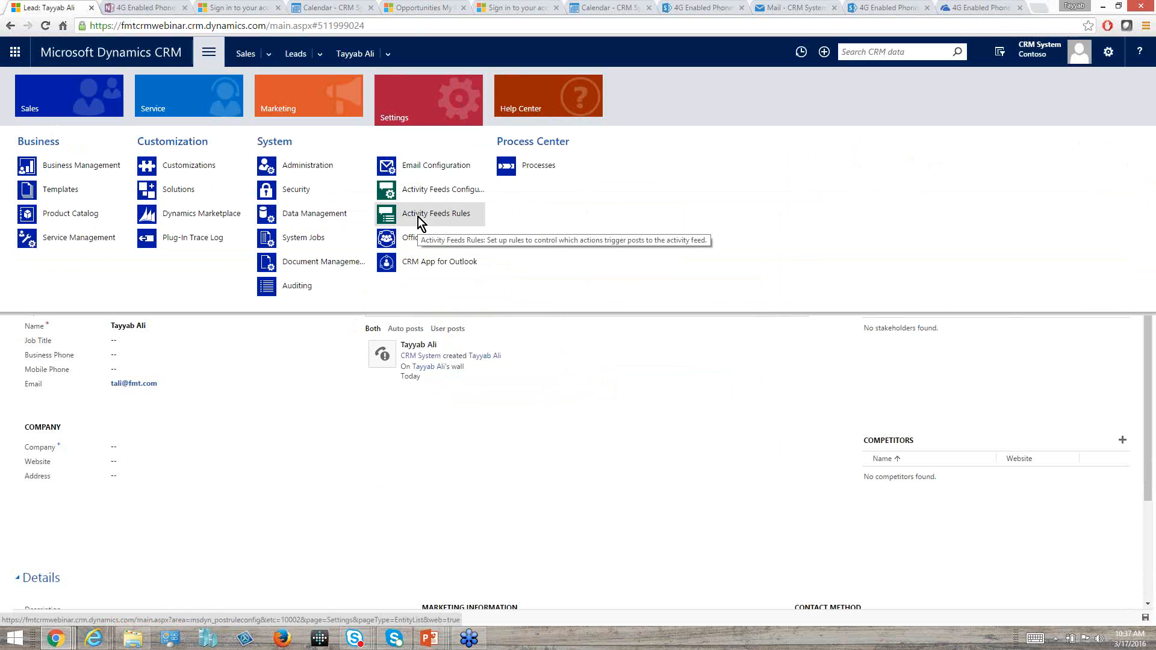
click(326, 215)
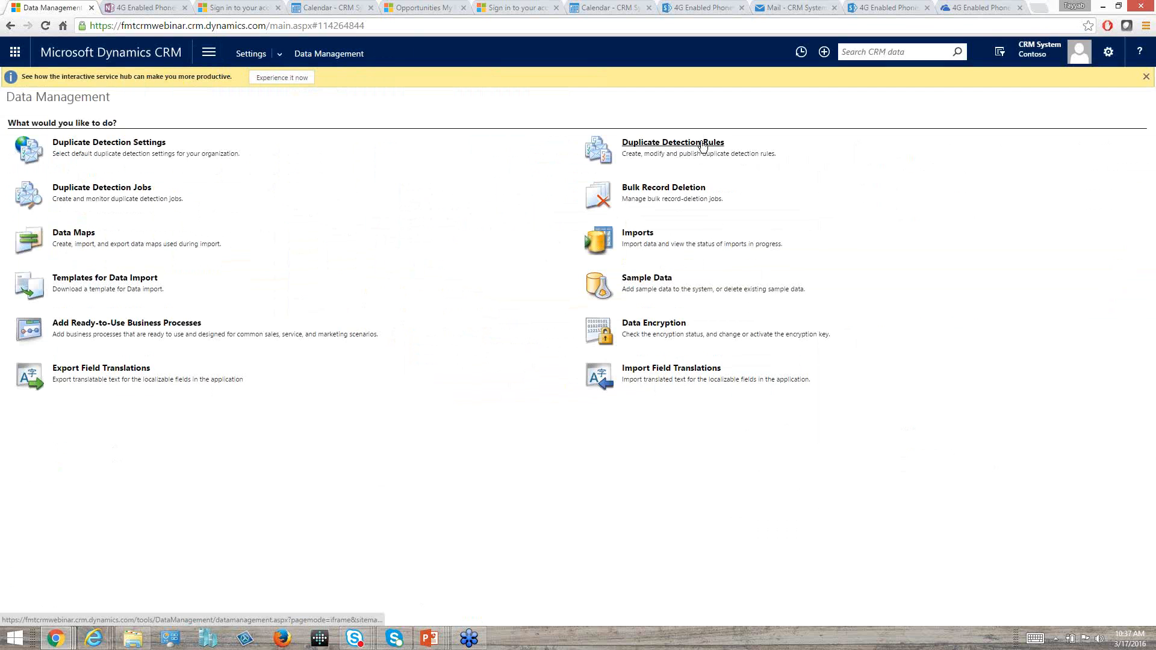
click(707, 153)
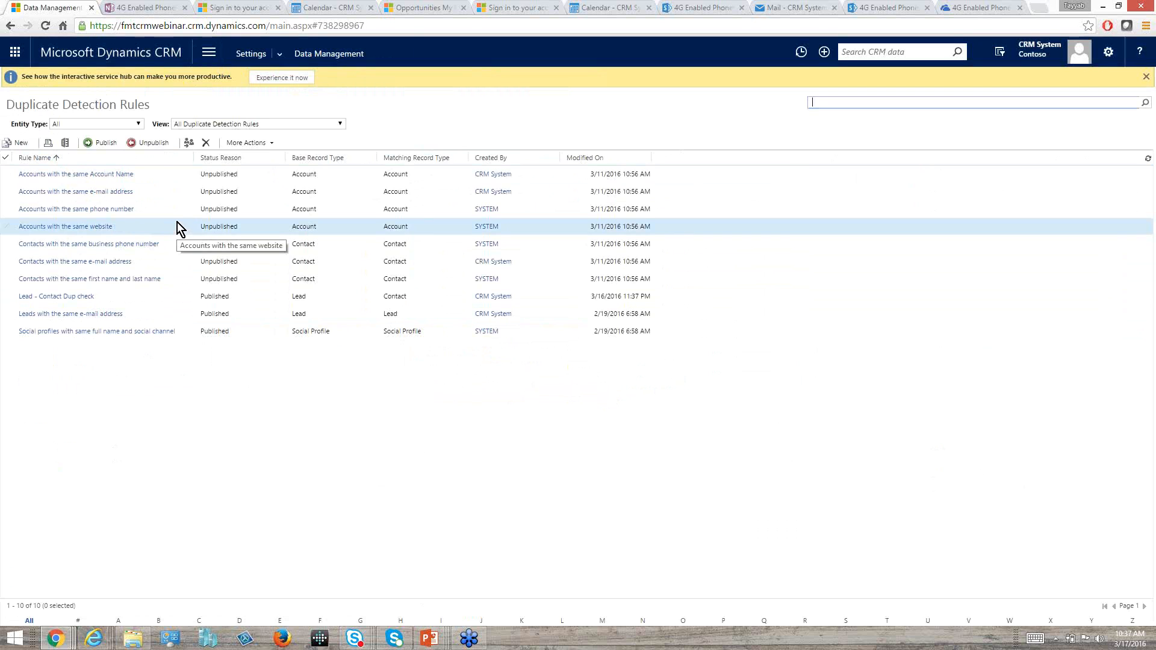
Return to Data Management, view the Duplicate Detection Settings briefly, and open the Duplicate Detection Jobs.
click(344, 60)
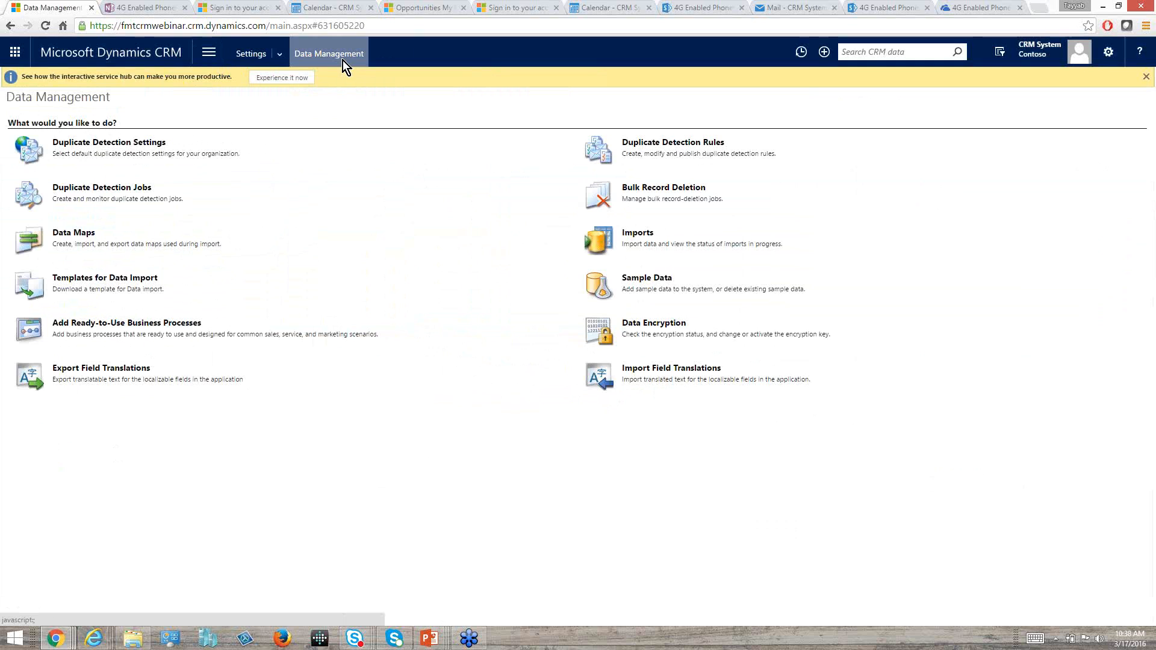
click(111, 144)
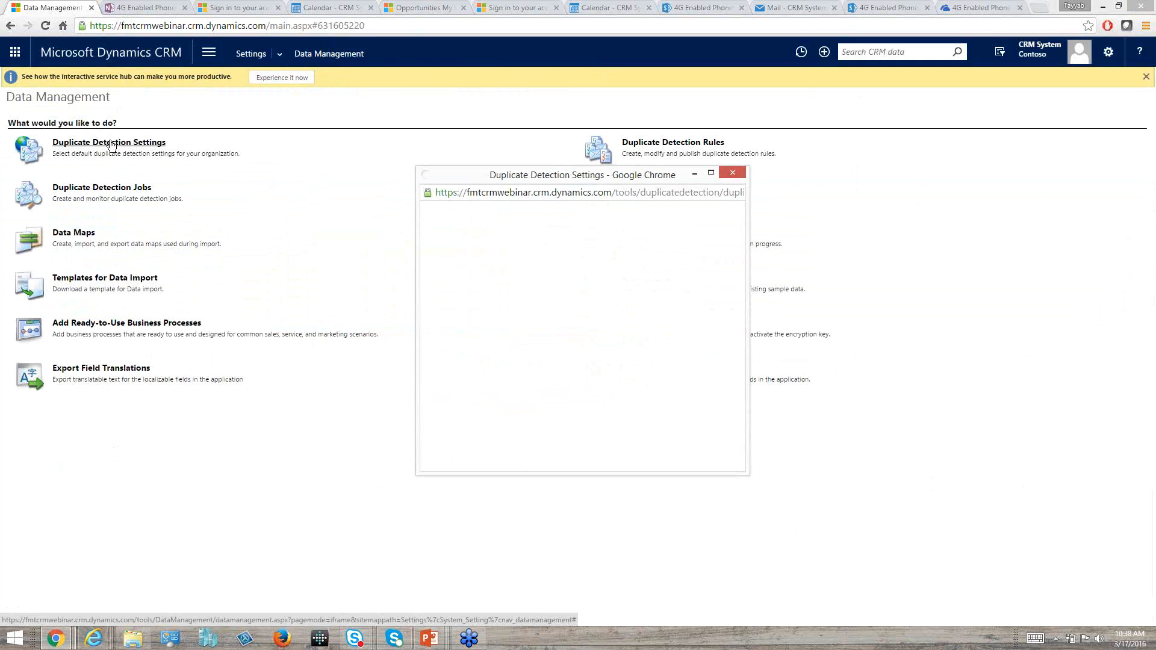
click(740, 173)
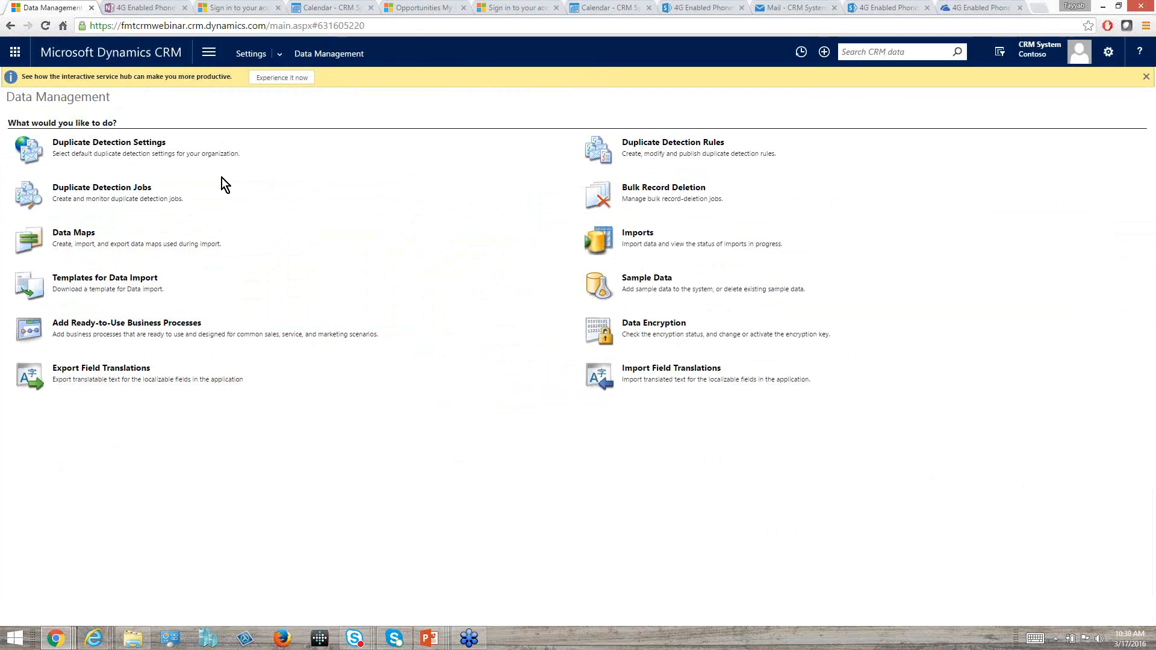
click(98, 190)
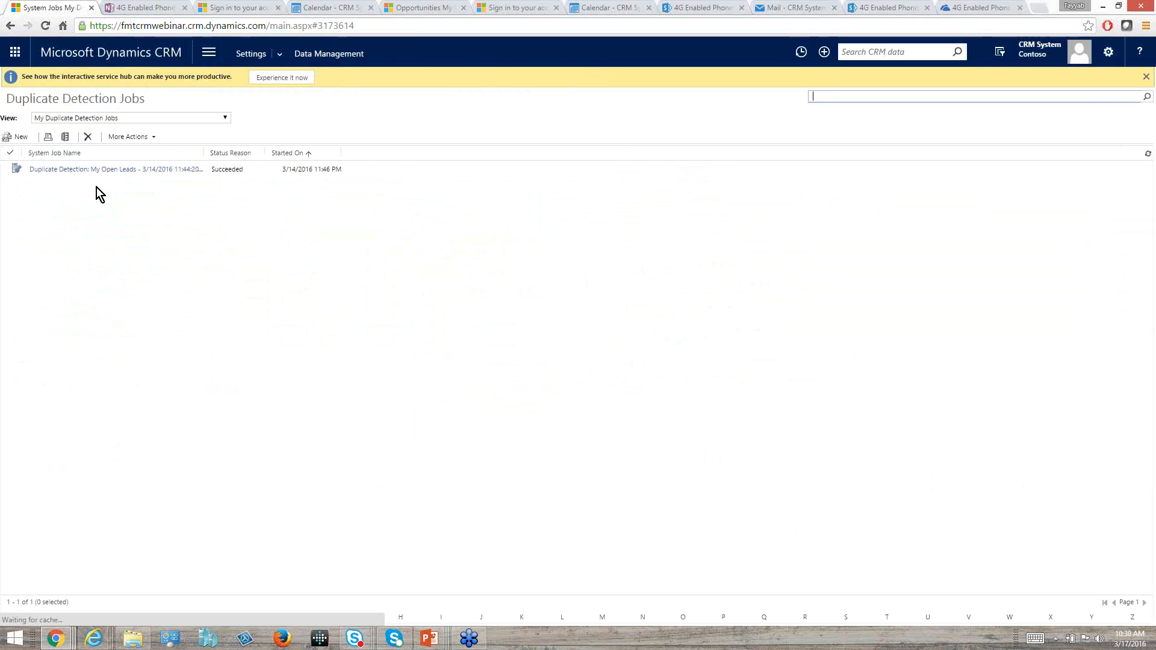
Start a new duplicate detection job with Leads as the entity to check, and continue to its options.
click(18, 140)
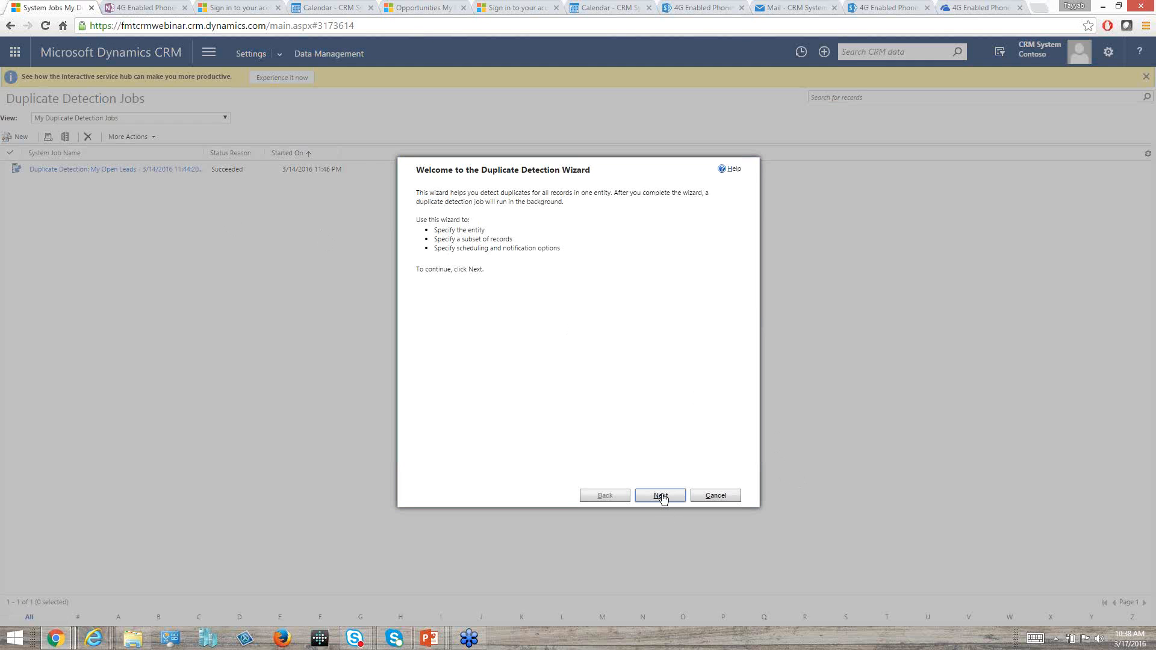
click(661, 496)
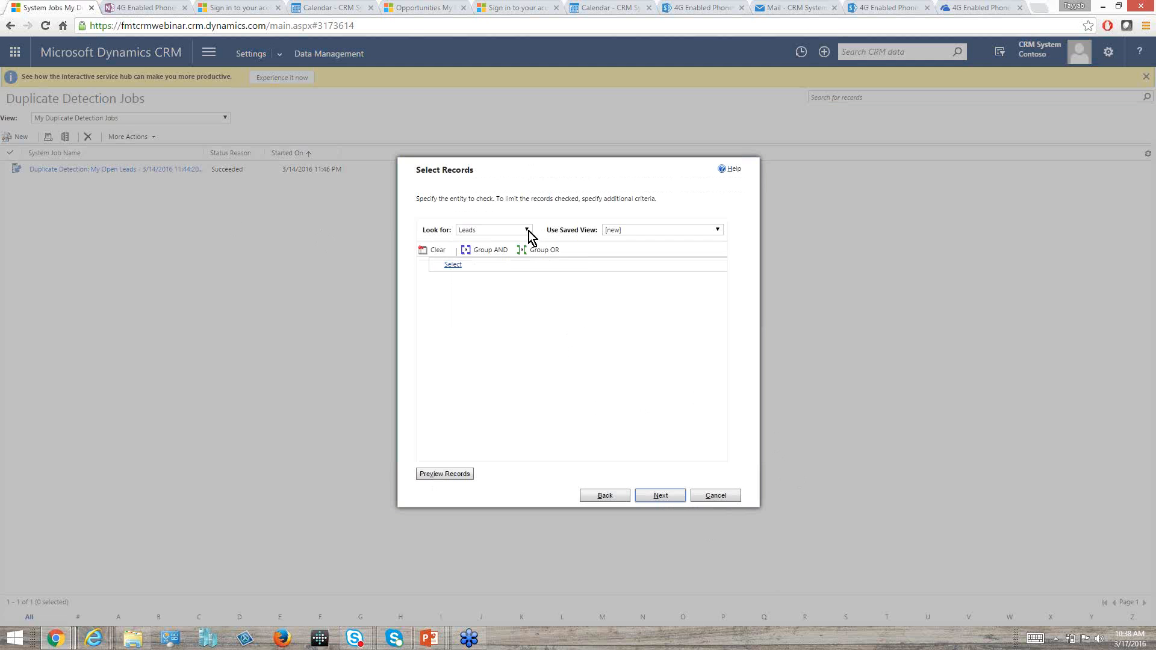
click(527, 229)
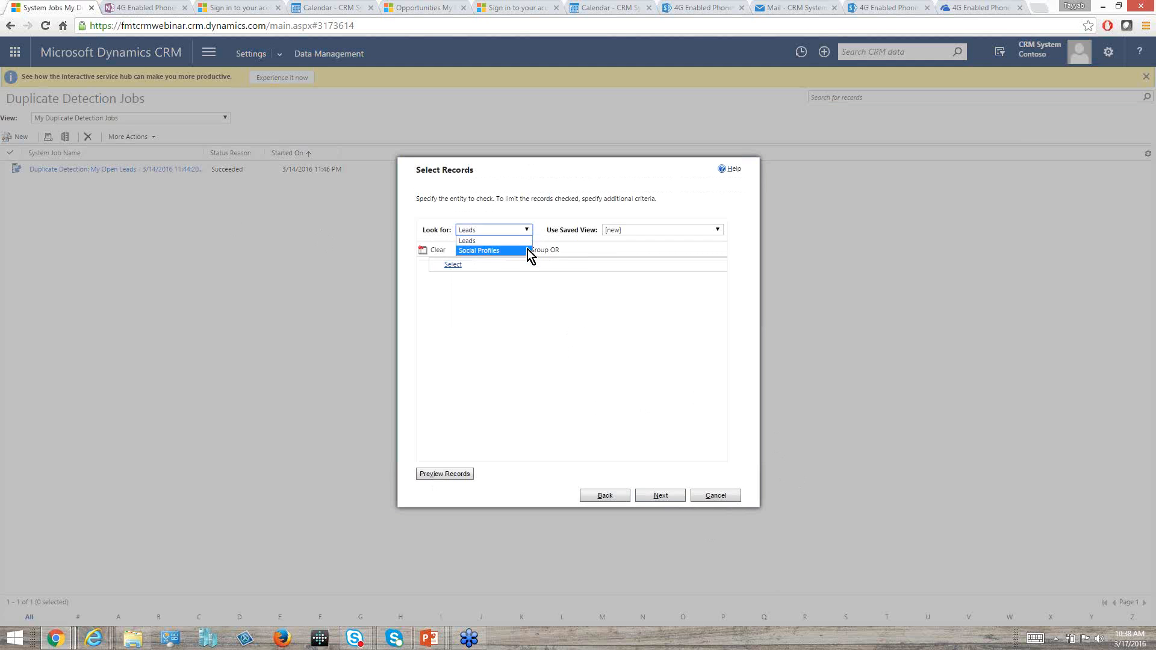
click(495, 240)
click(514, 231)
click(501, 240)
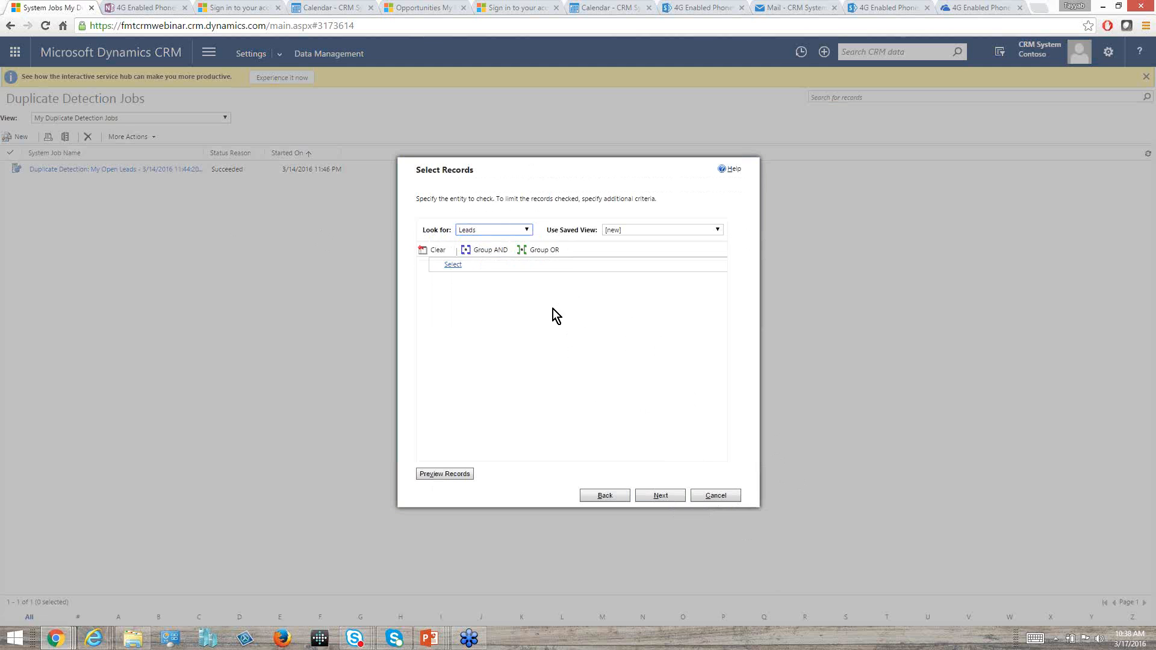
click(517, 233)
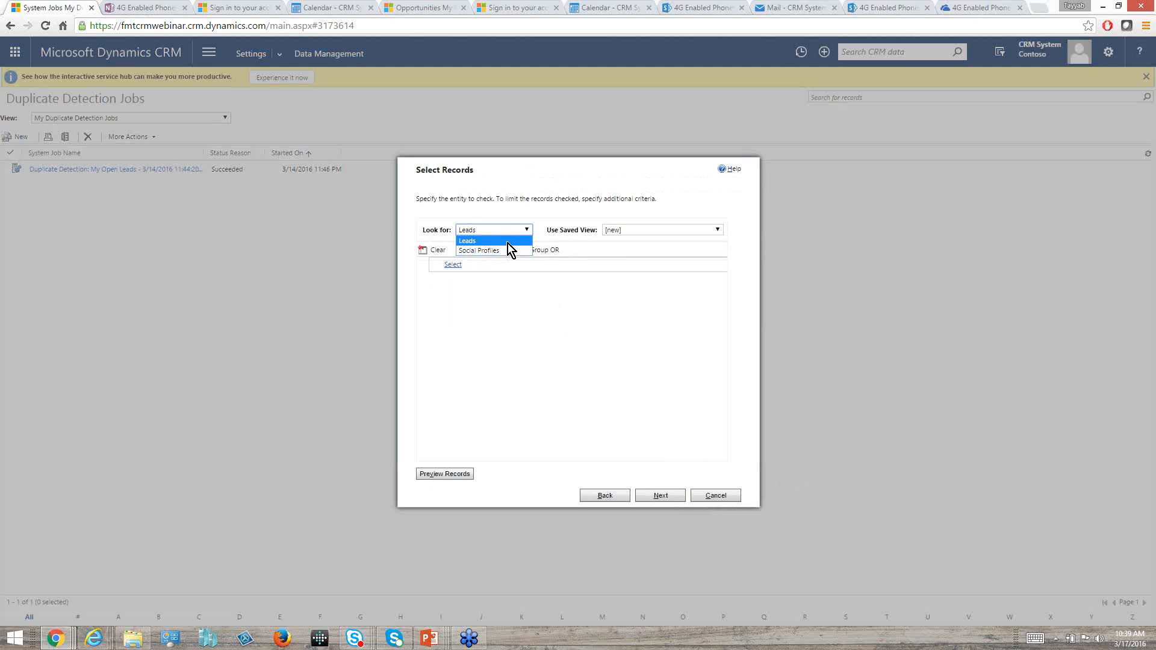
click(508, 242)
click(664, 495)
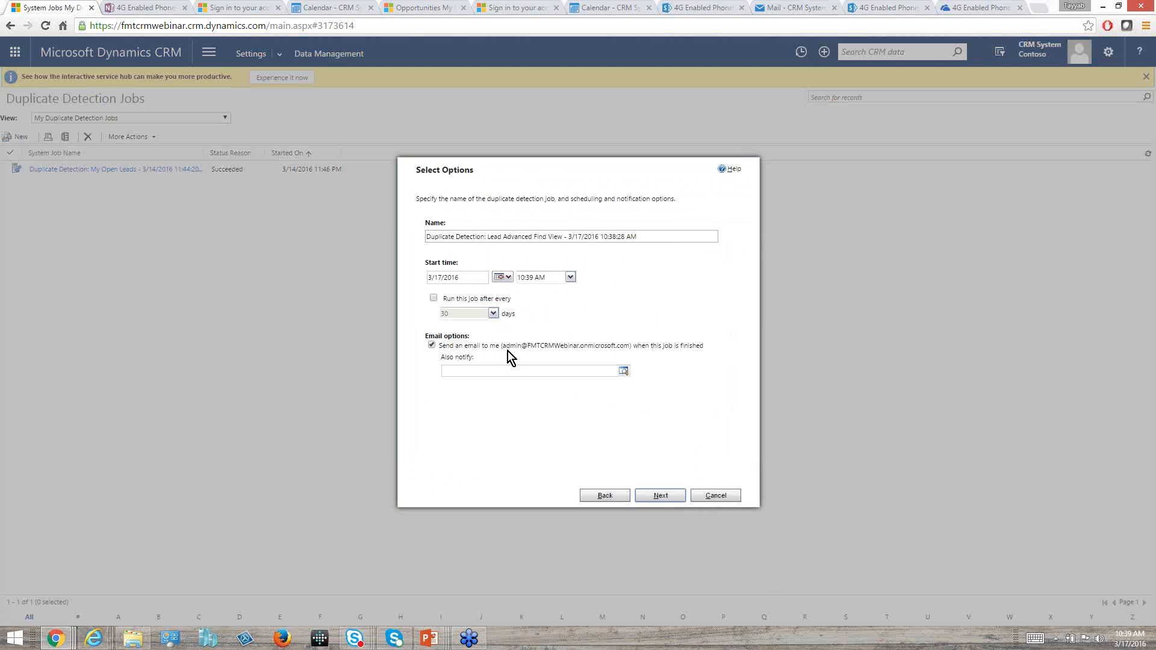
Review the job's additional notification field and its final confirmation page, and cancel the wizard.
click(541, 372)
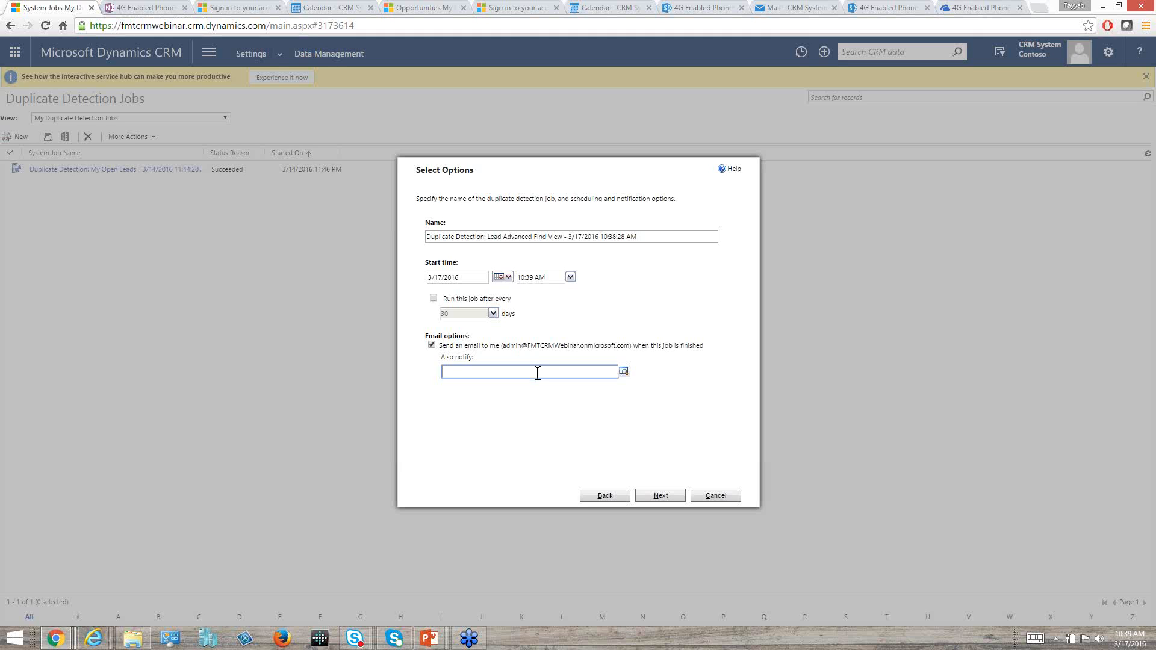
click(664, 494)
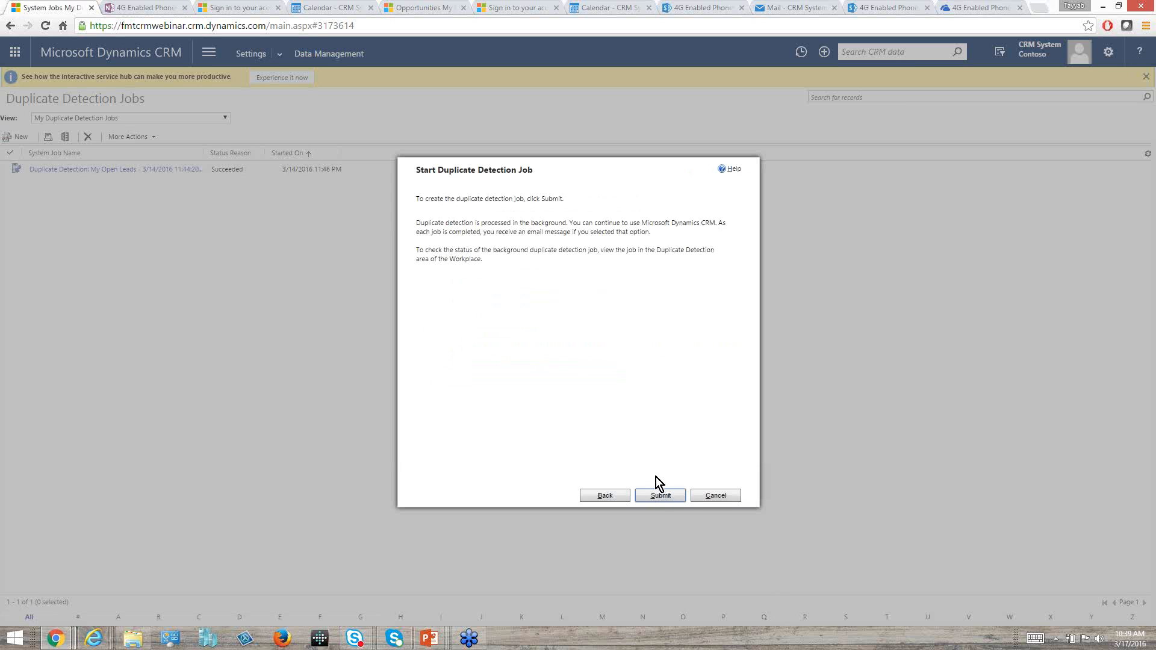
click(716, 495)
click(641, 102)
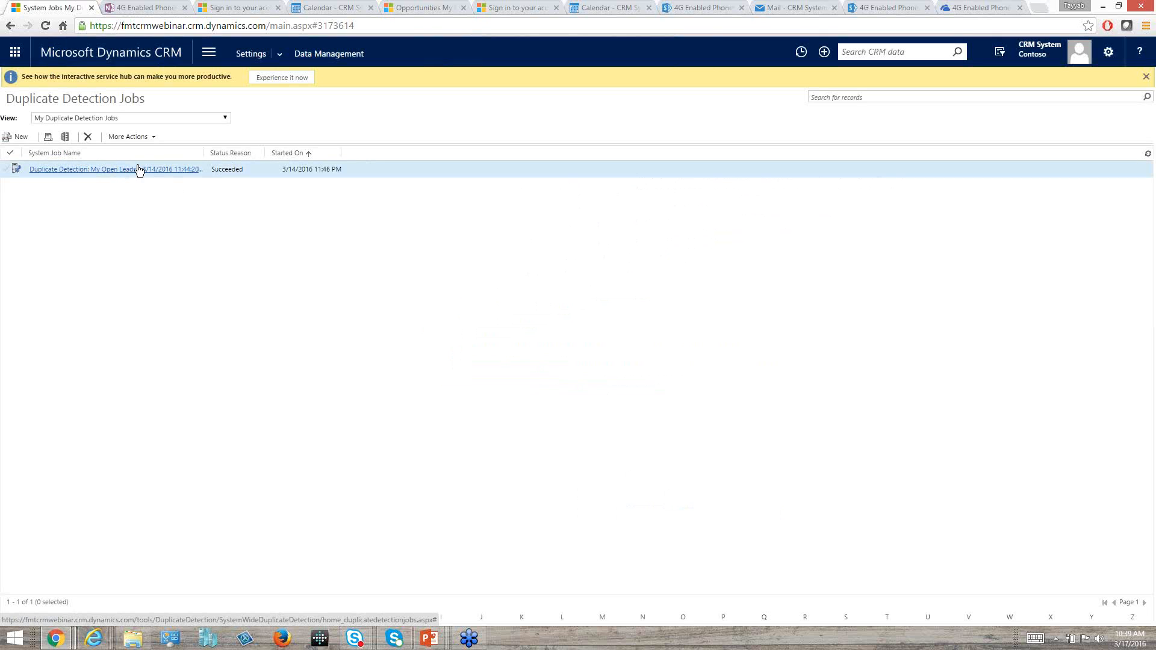
Switch to the Outlook mailbox, open the duplicate detection completion e-mail for My Open Leads, and follow its link to the job record.
click(798, 9)
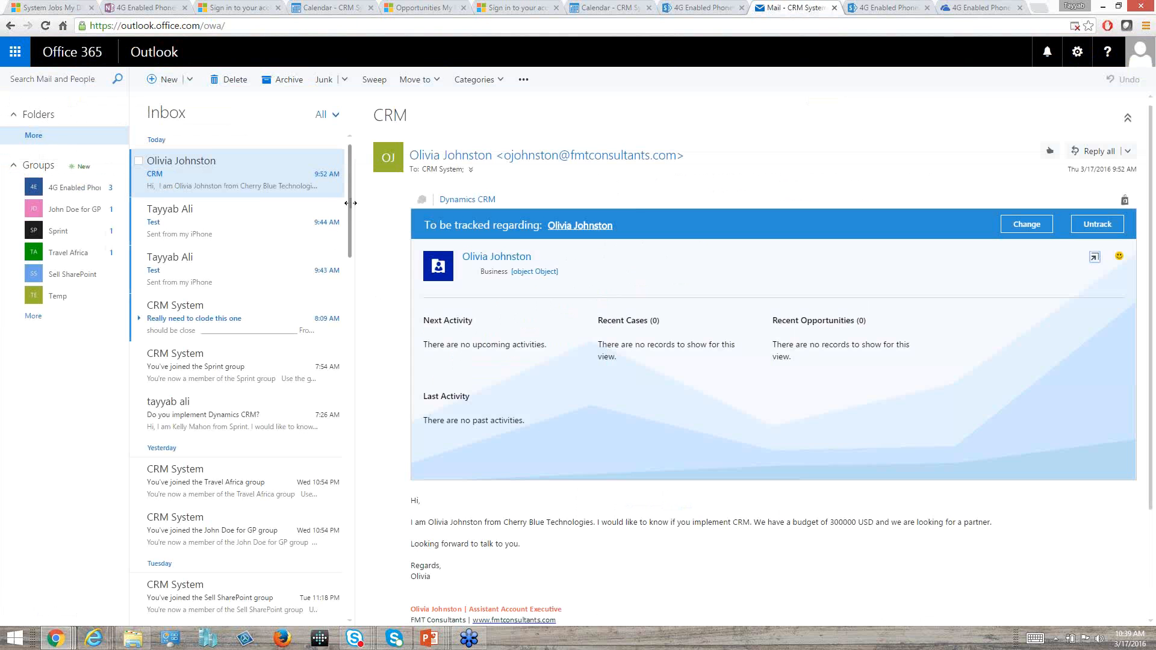
drag(349, 194, 344, 323)
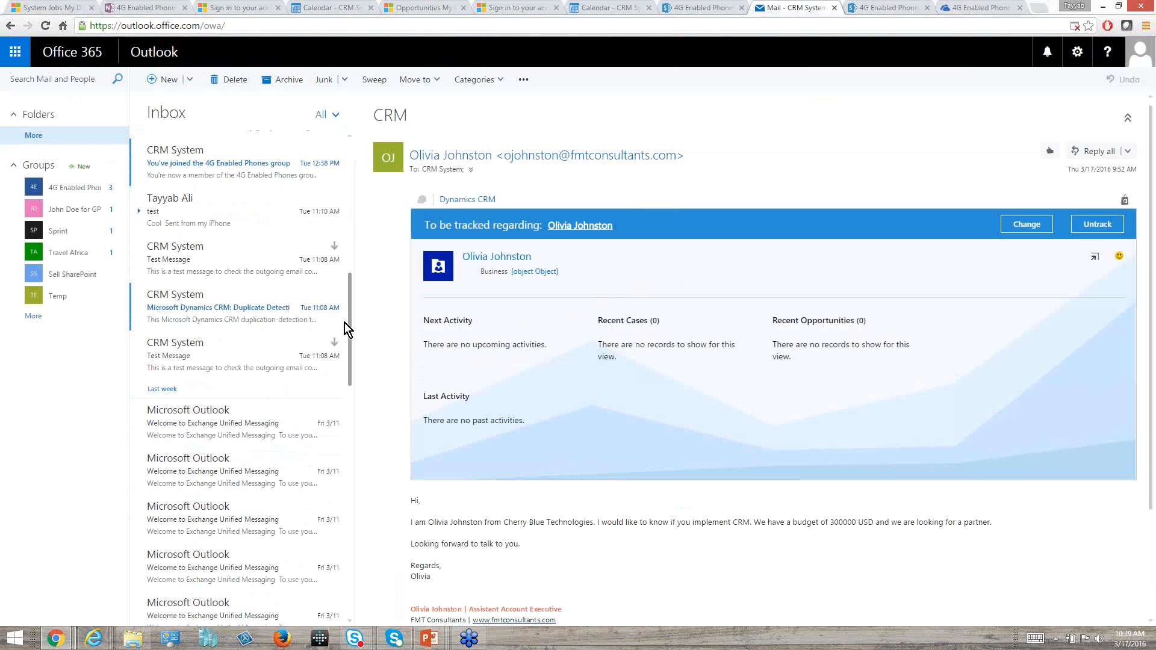
click(240, 306)
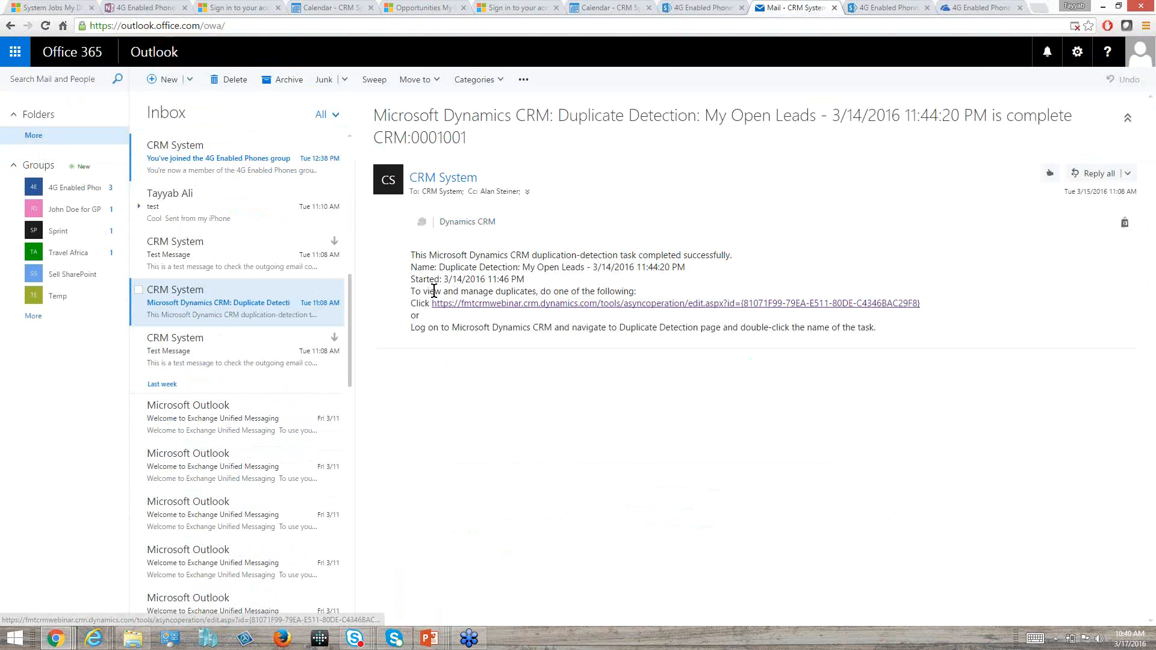
drag(637, 291, 410, 255)
click(569, 327)
click(575, 305)
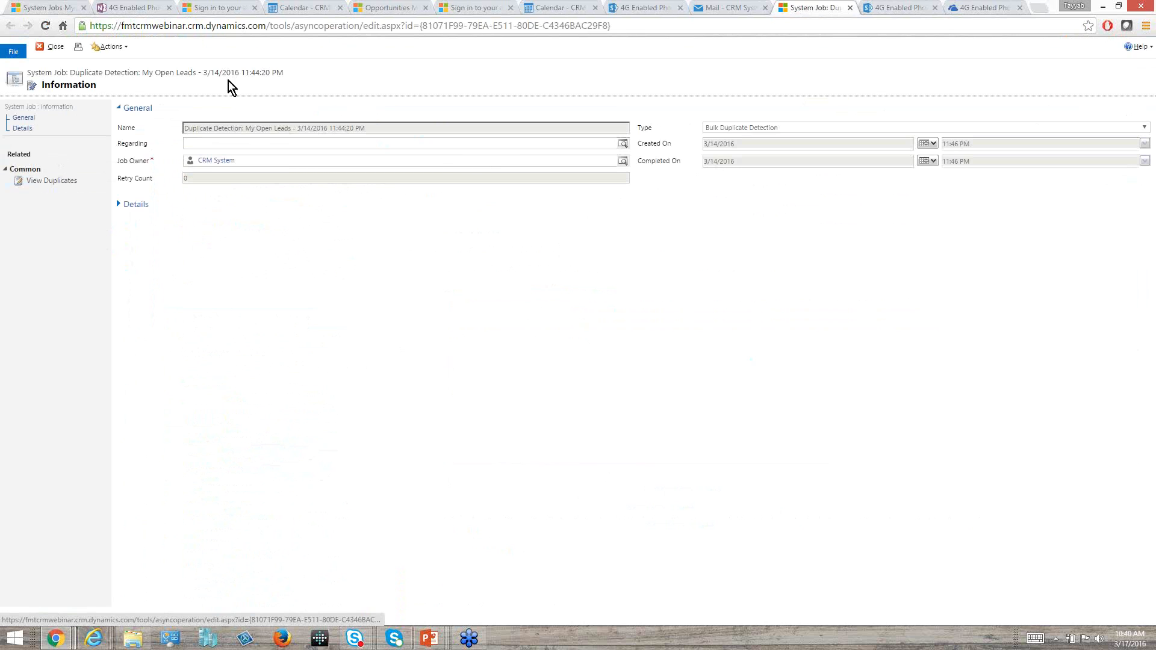
Expand the job's details, open its duplicates view, and inspect the contact matching the first lead and the additional actions available for it.
click(118, 204)
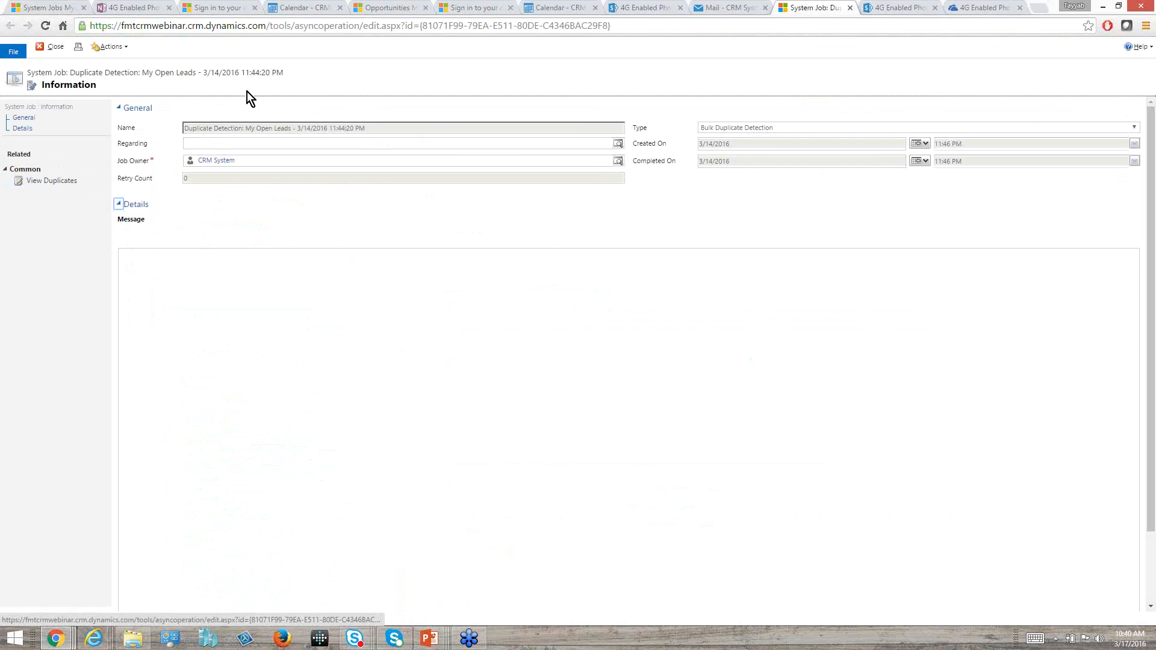
click(62, 182)
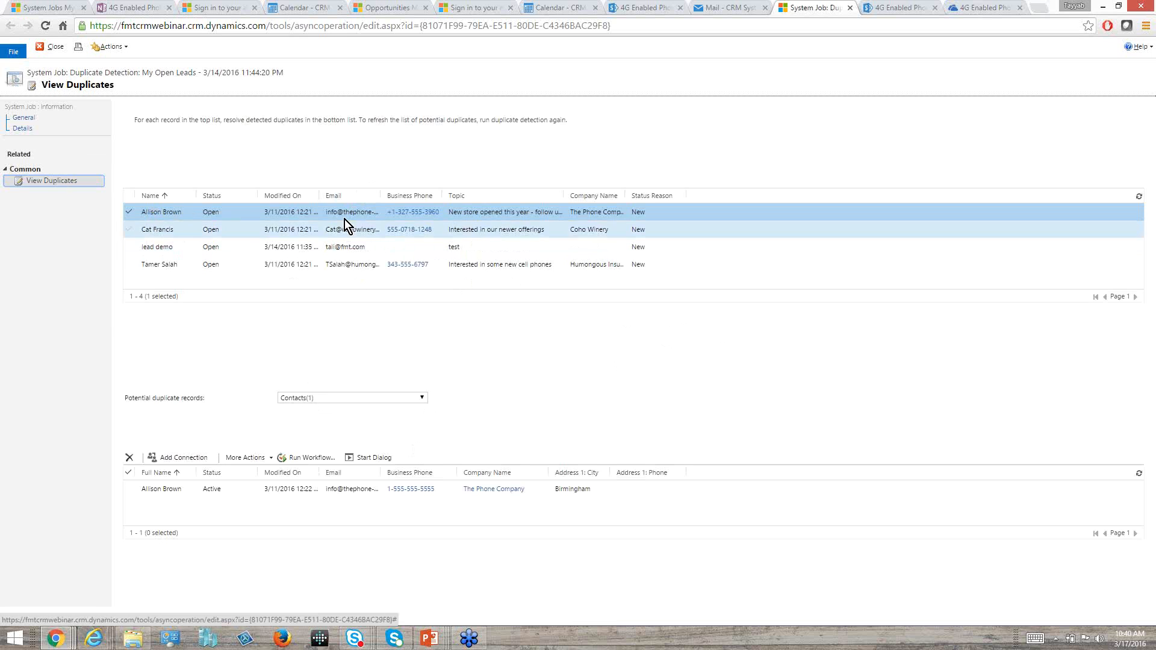
click(142, 496)
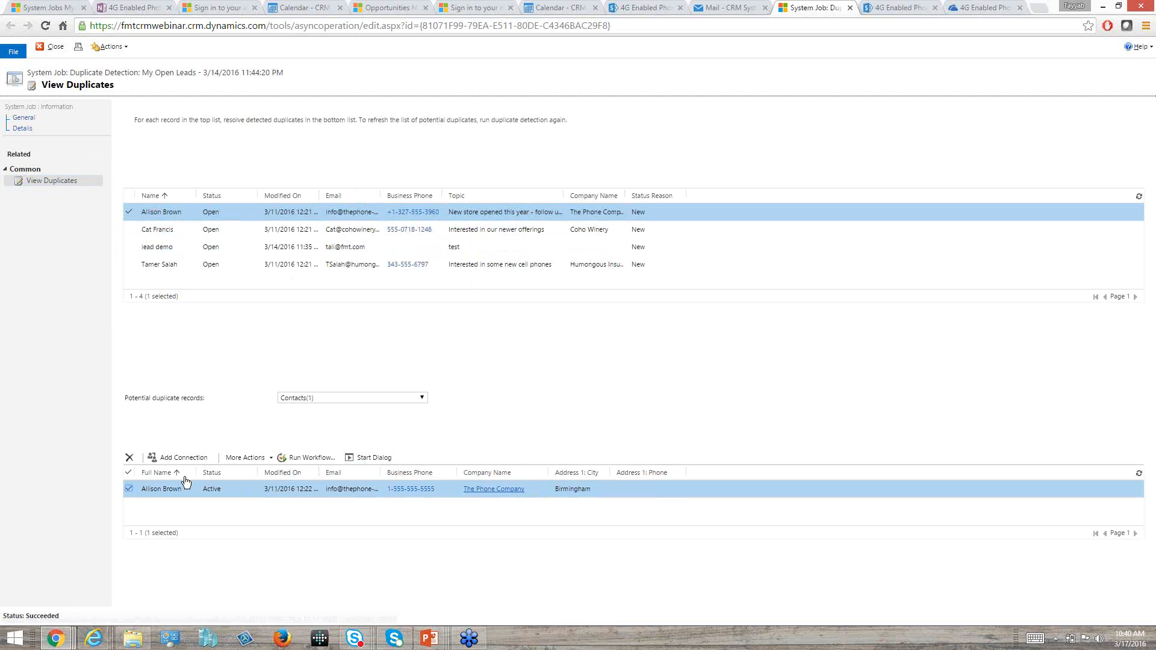
click(270, 458)
click(132, 490)
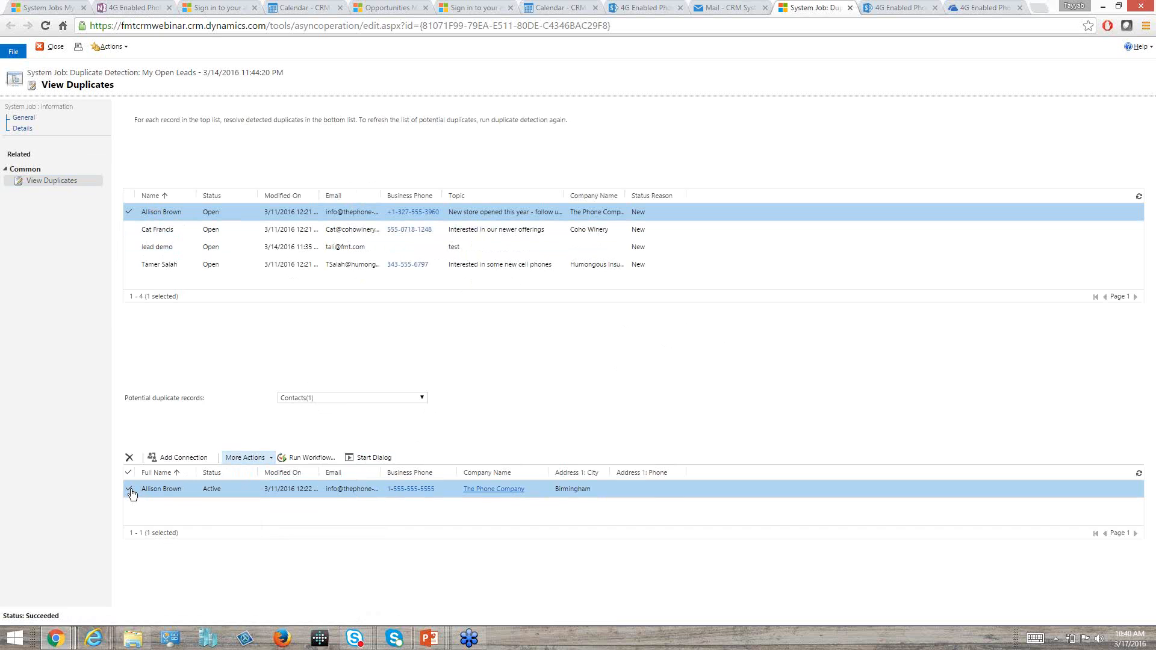
click(132, 492)
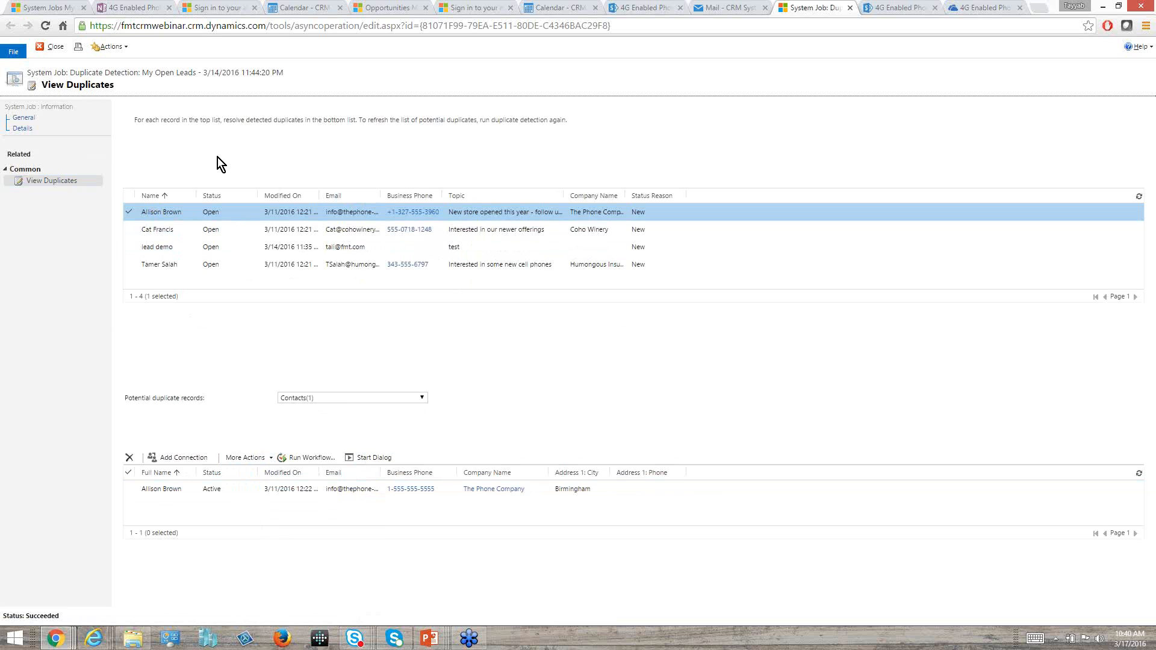
Review the potential duplicates of the Coho Winery lead, and those of the "lead demo" record as both Leads and Contacts.
click(133, 232)
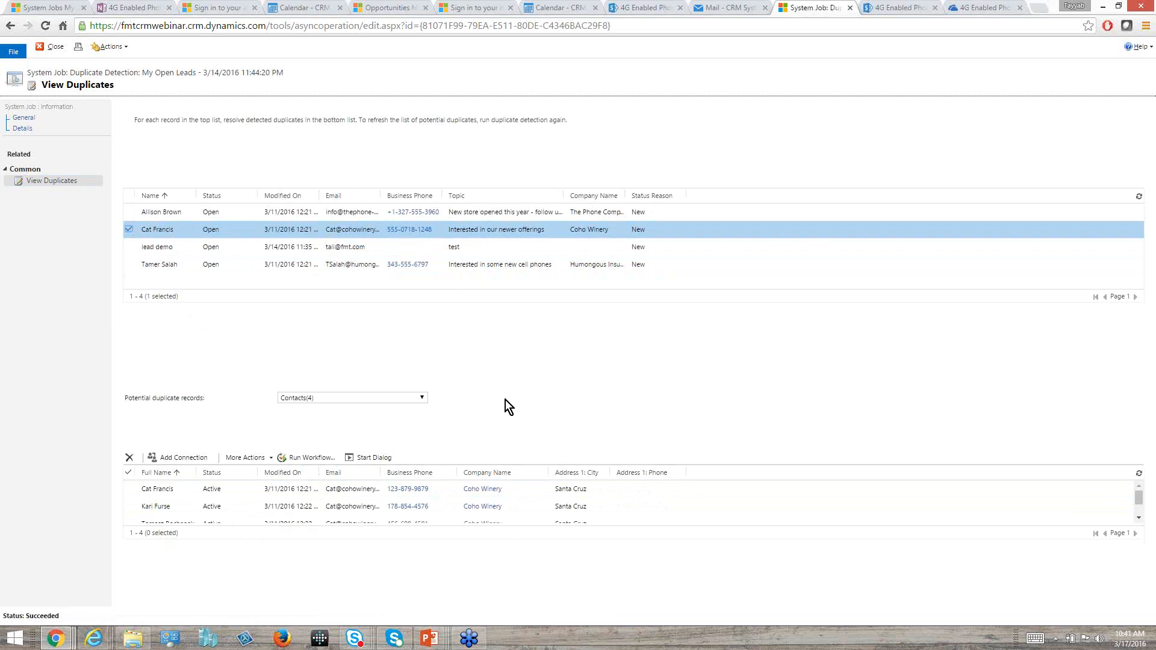
click(1138, 518)
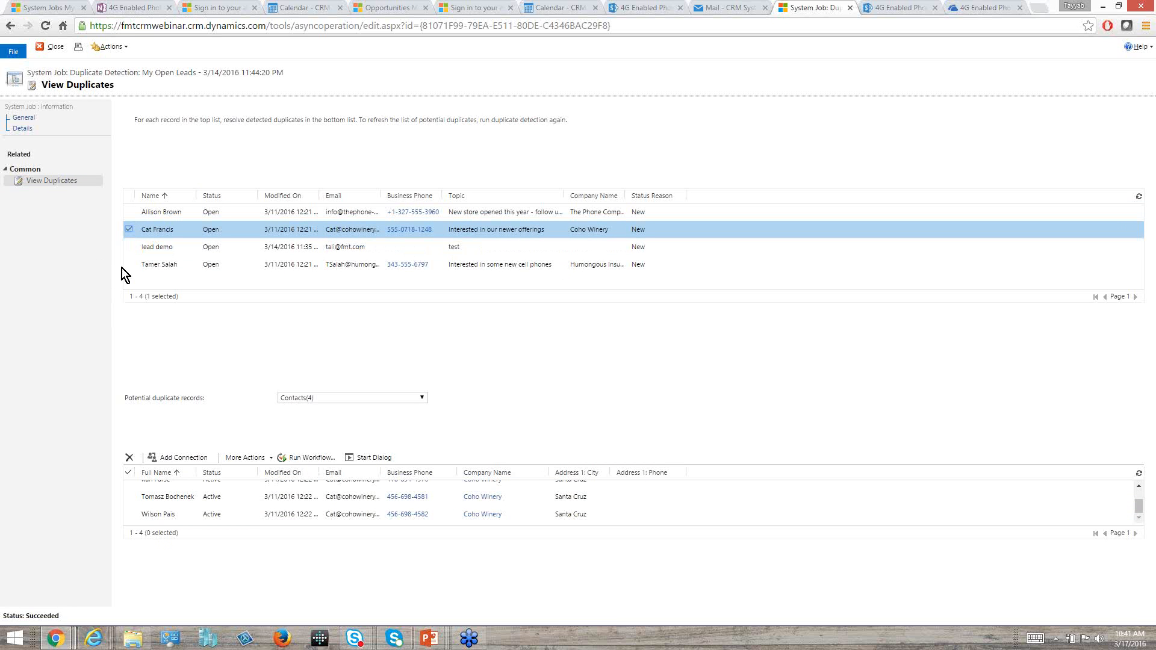
click(128, 248)
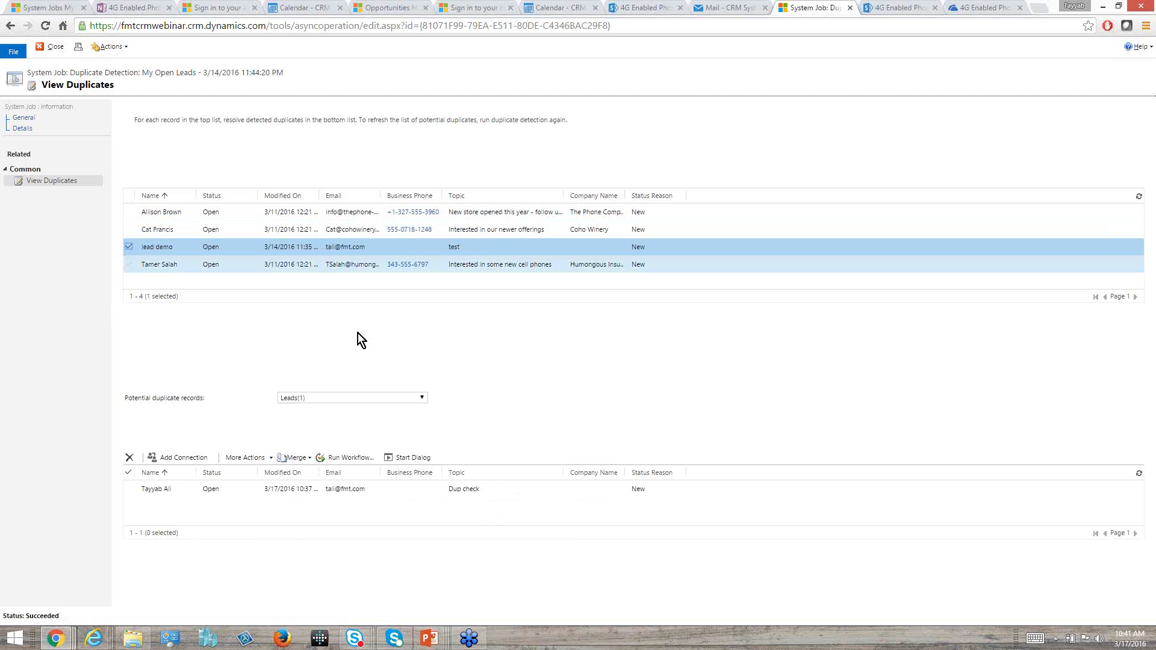
click(423, 398)
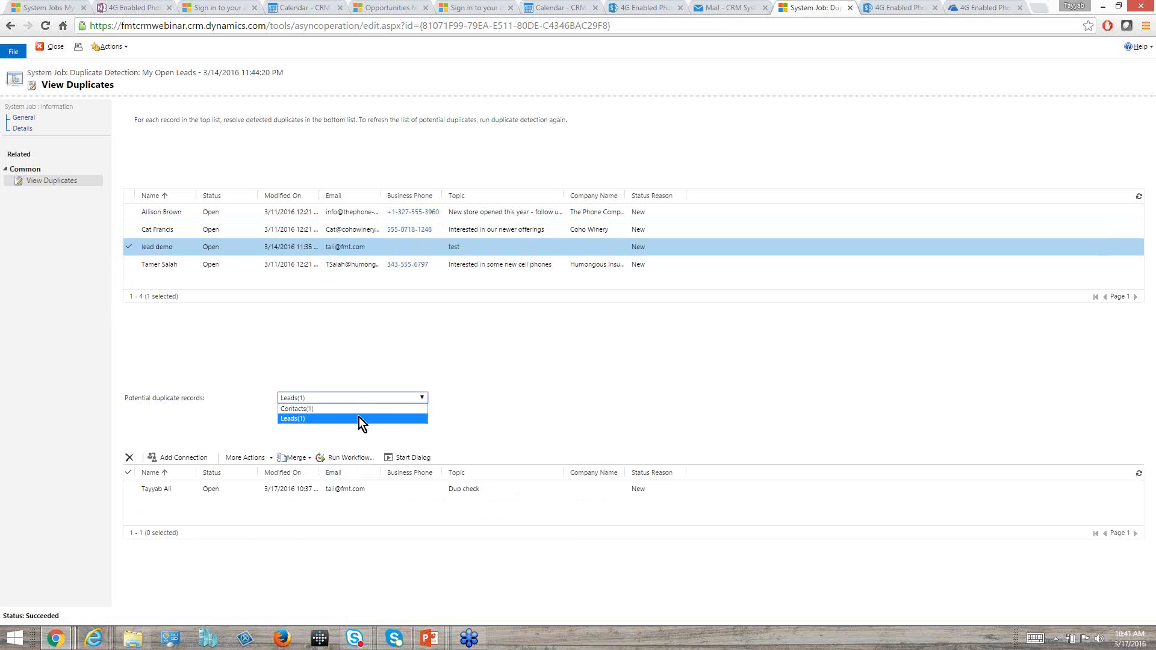
click(359, 411)
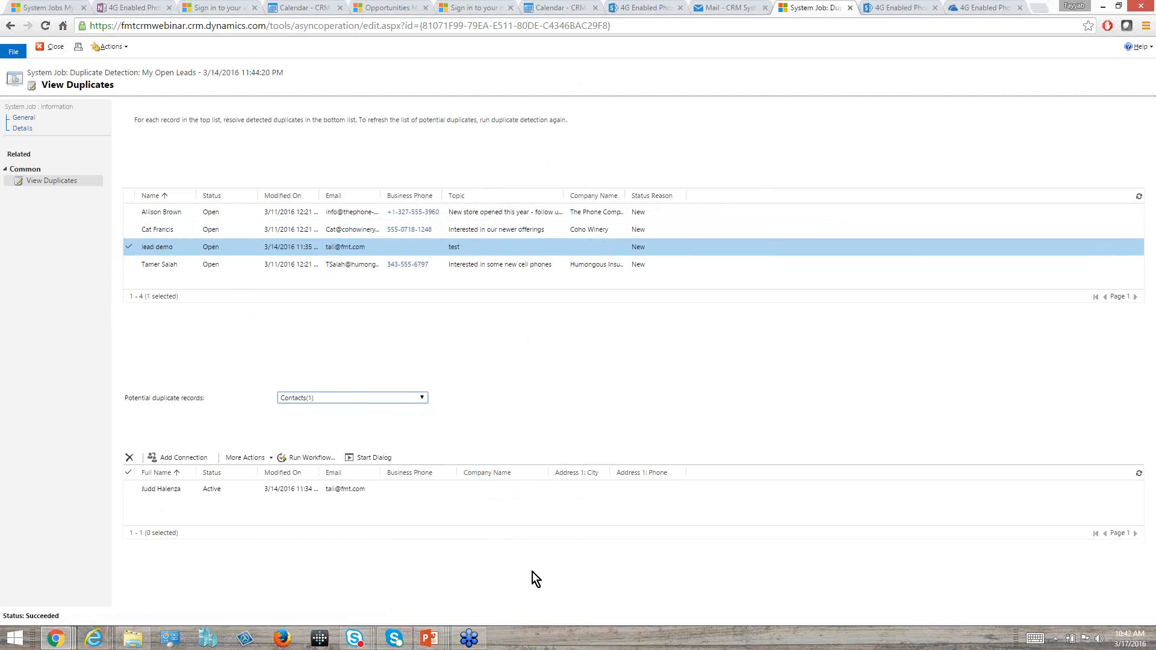
Switch to the running PowerPoint slide show and try to advance past the Data Clean-up slide.
key(alt+Tab)
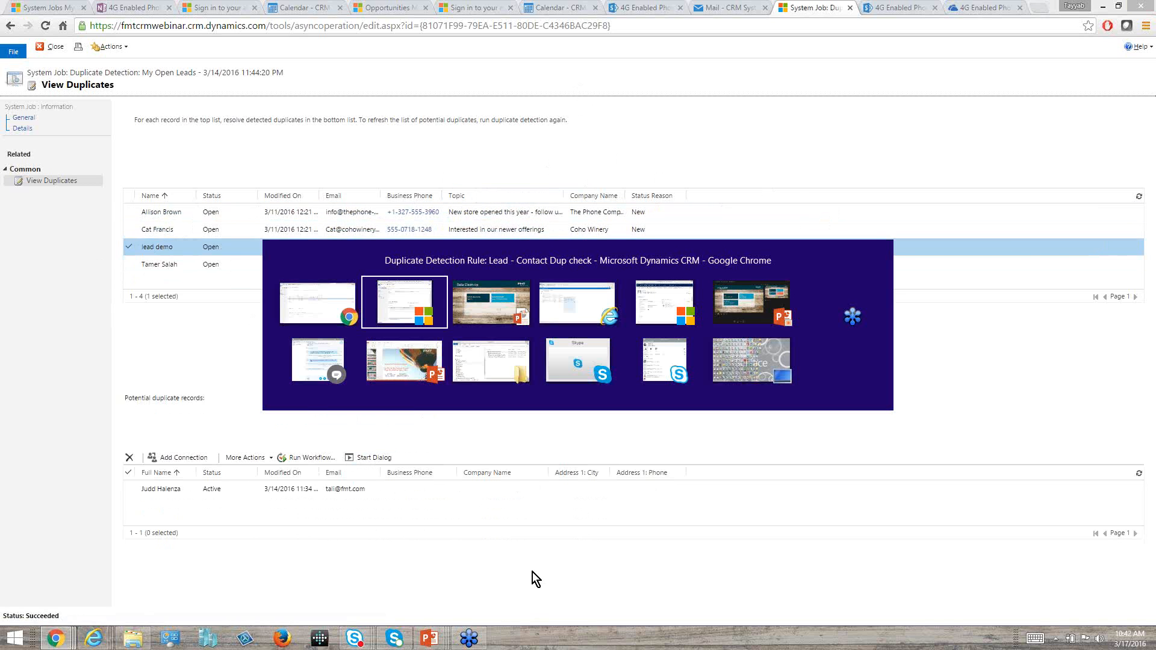
key(Tab)
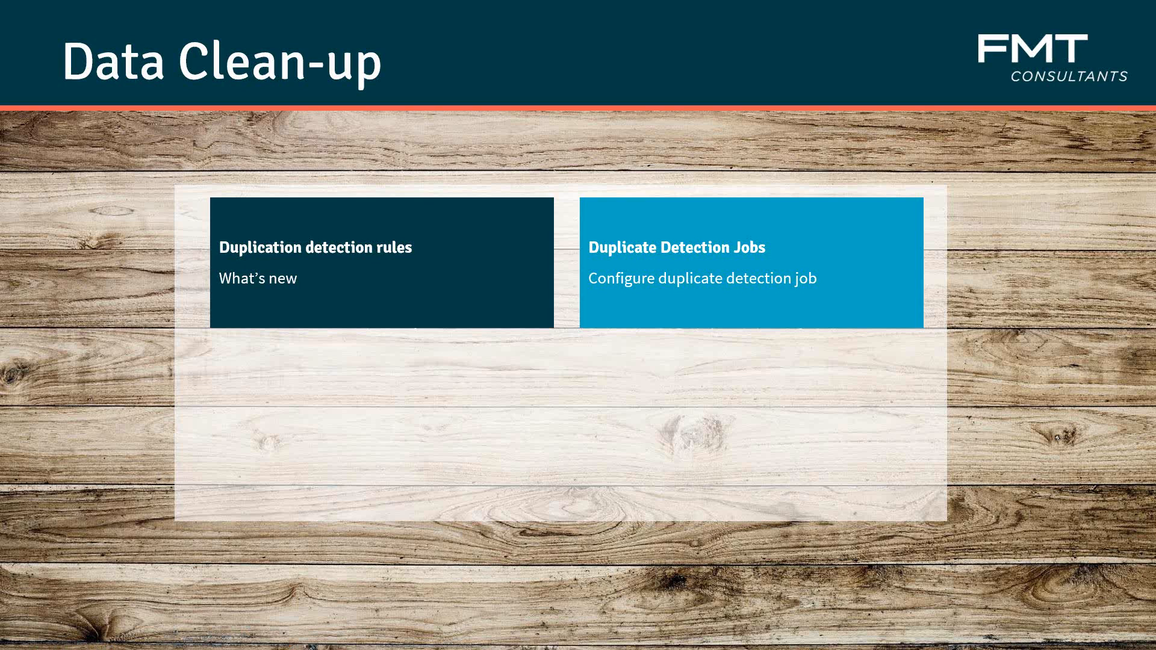
key(Right)
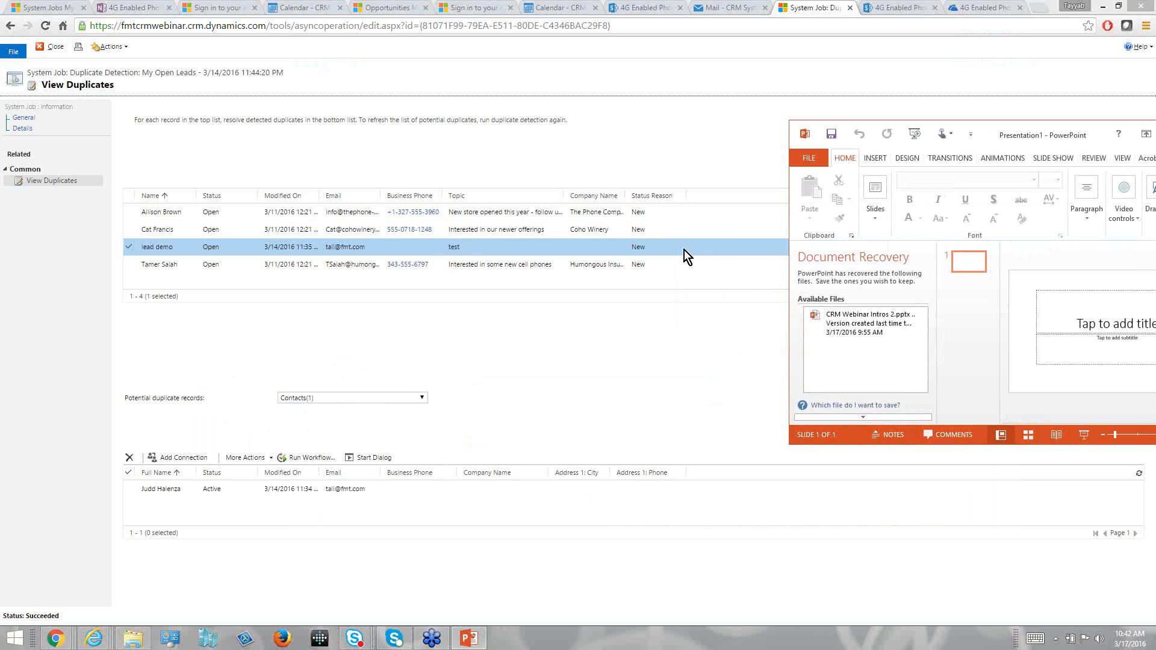
Bring up the recovered presentation CRM Webinar Intros 2.pptx in a maximized PowerPoint window and start its slide show.
drag(1080, 135, 831, 232)
click(950, 233)
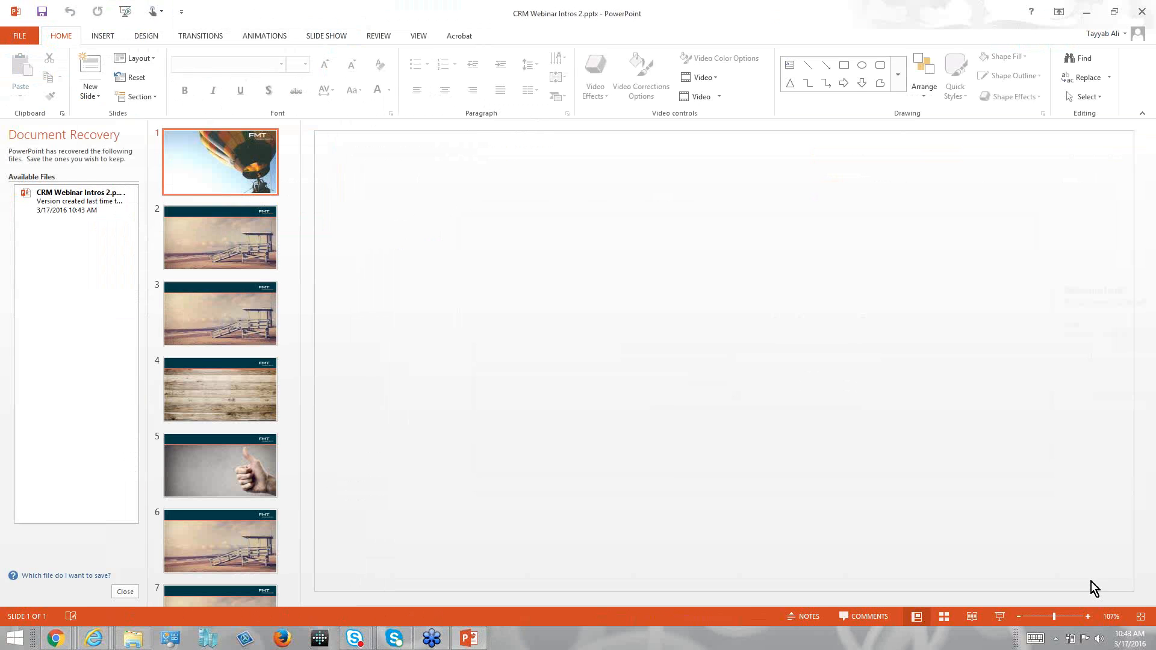
click(1003, 620)
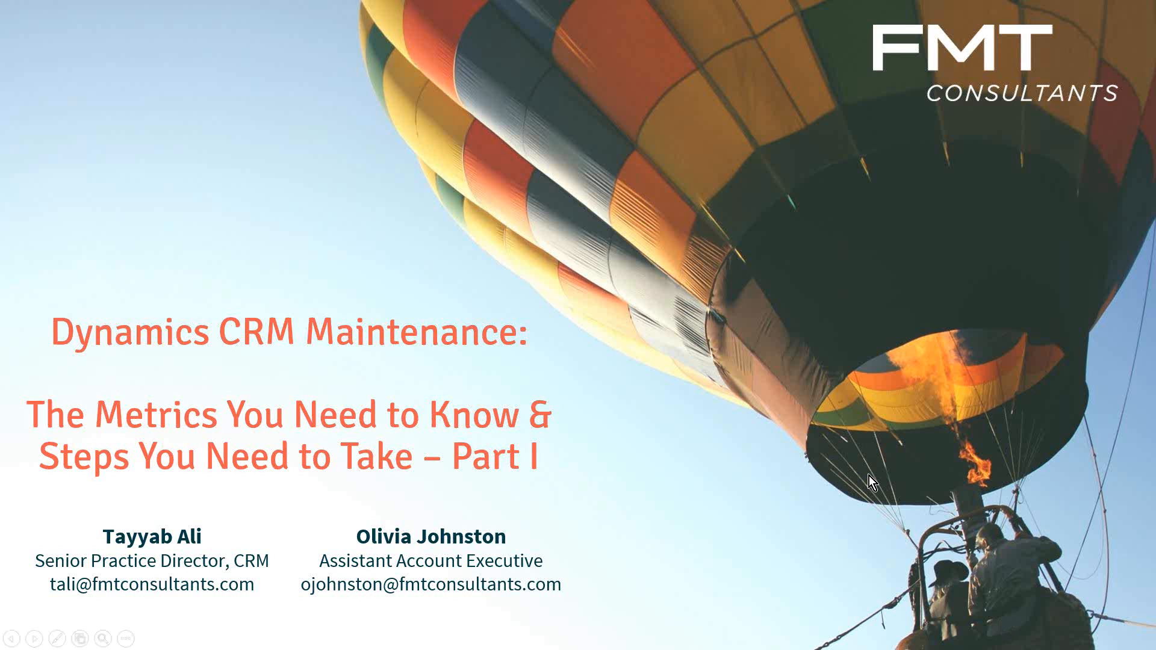
Advance the slide show from the title slide to What's New in CRM 2016 and one slide beyond it.
key(Right)
key(Right)
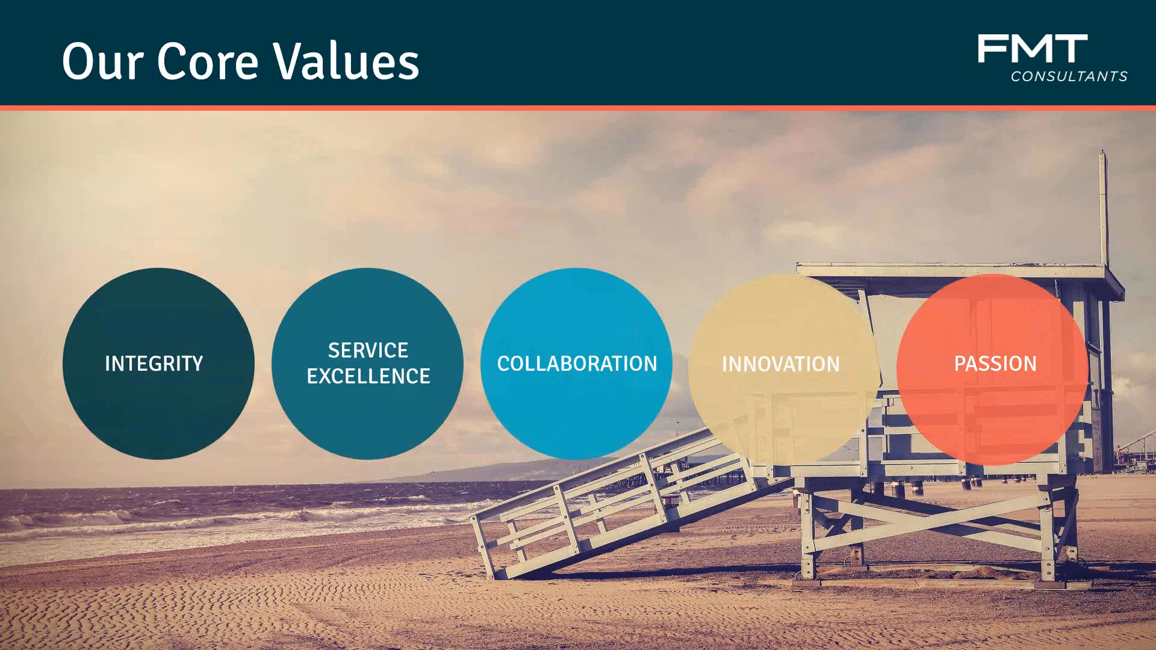
key(Right)
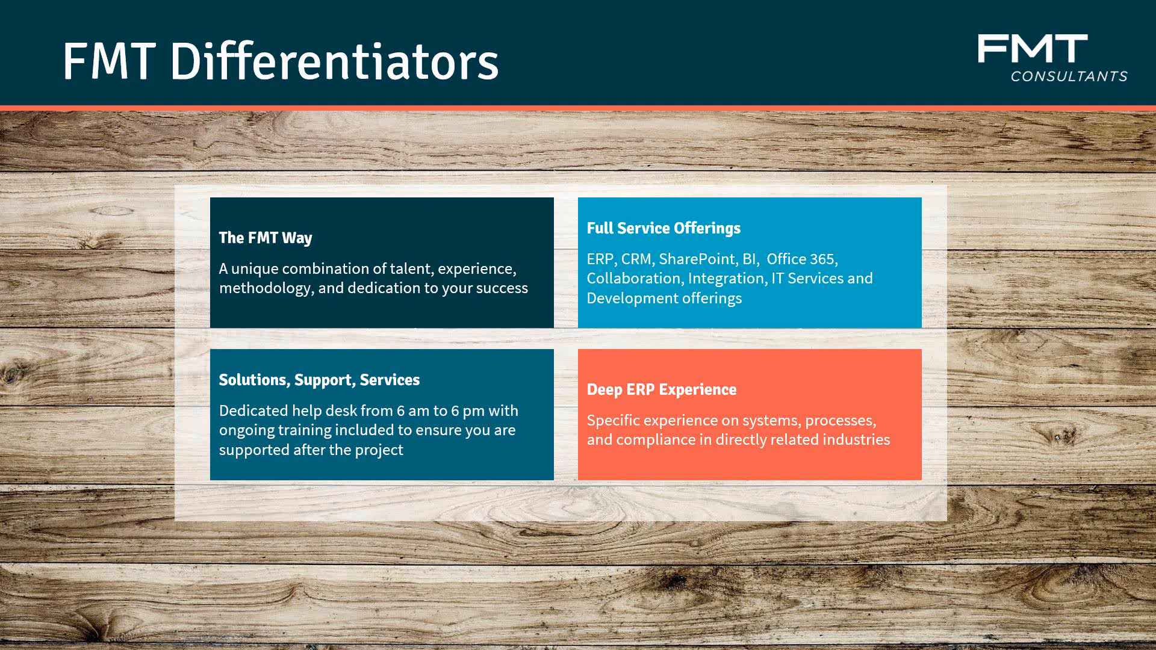
click(840, 301)
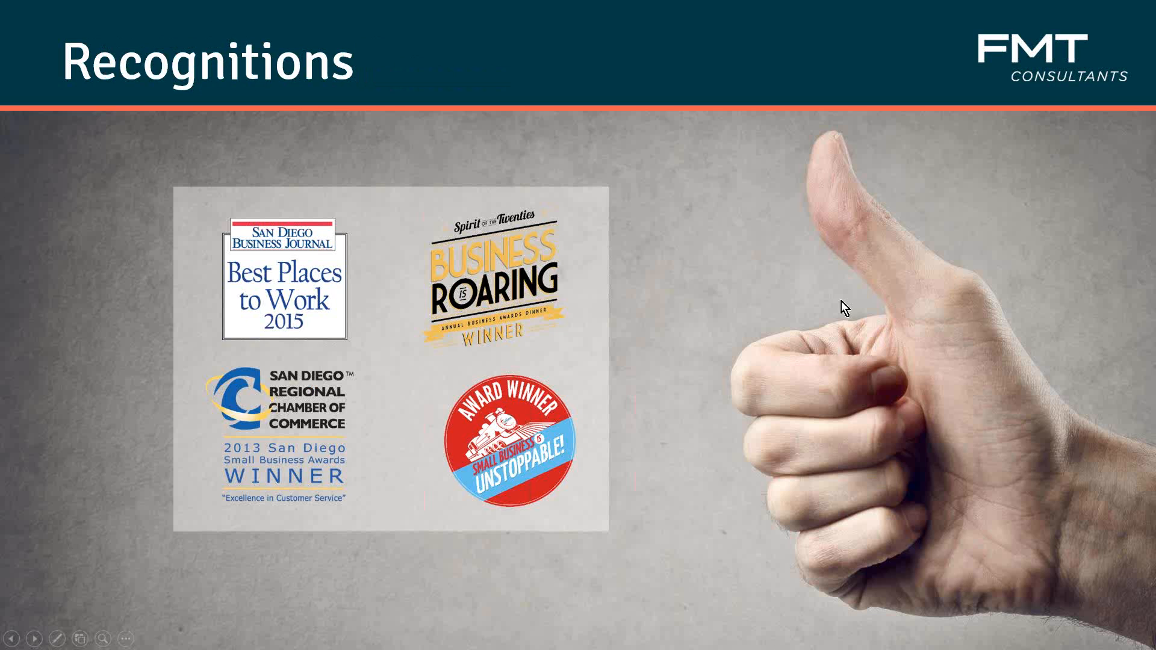
click(841, 301)
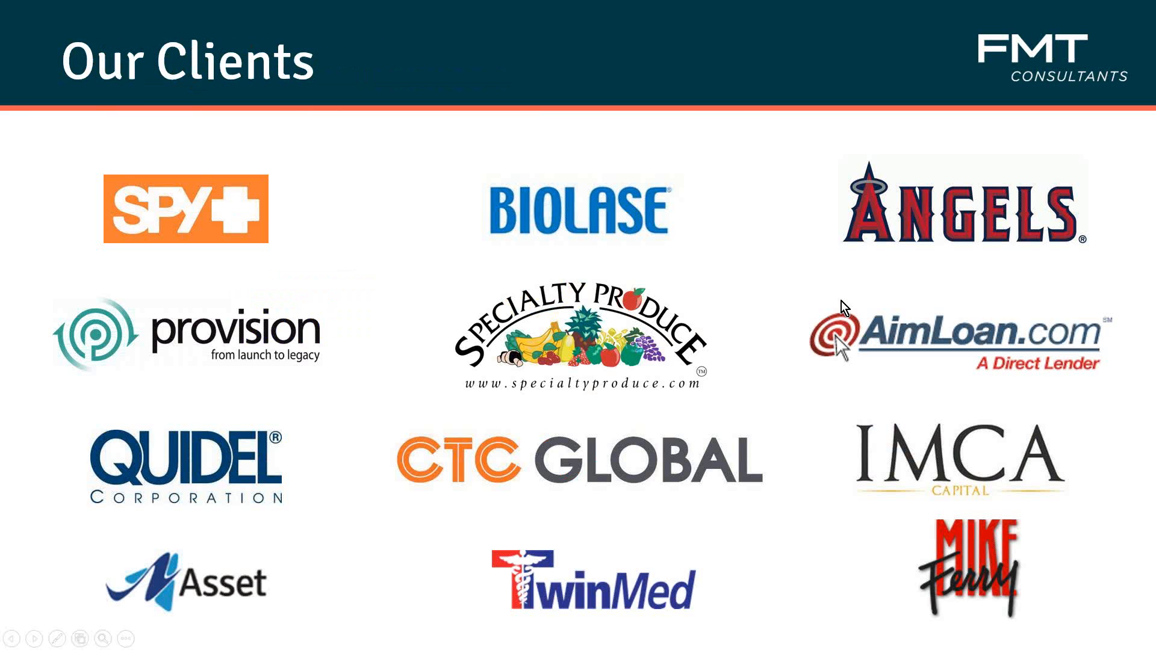
click(840, 301)
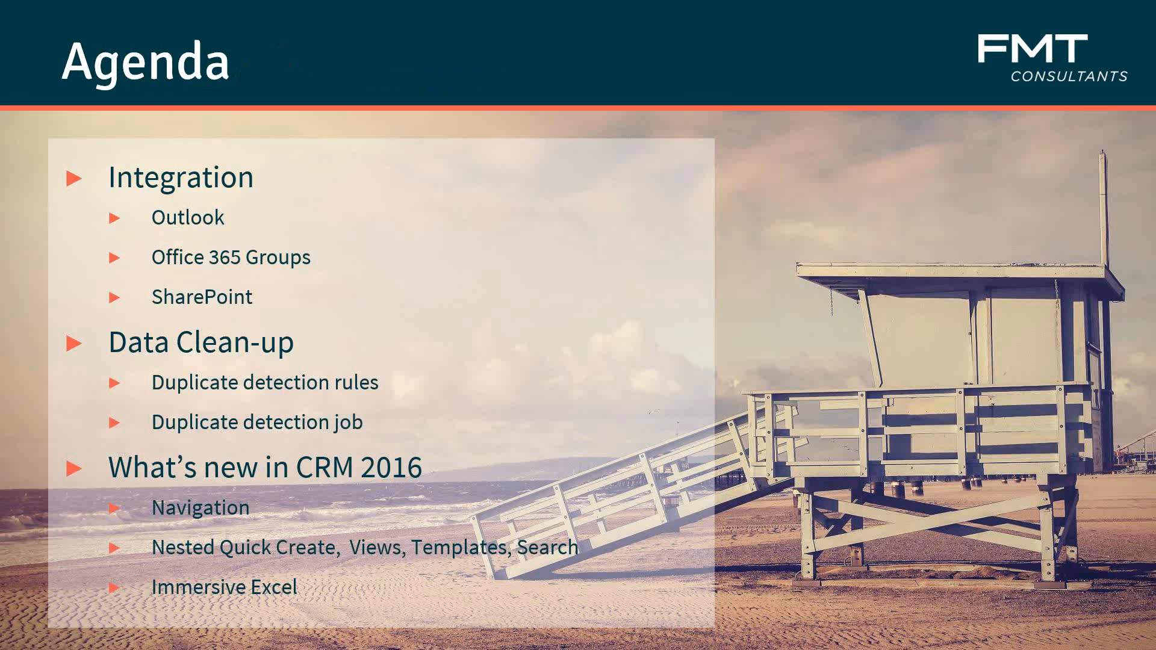
key(Right)
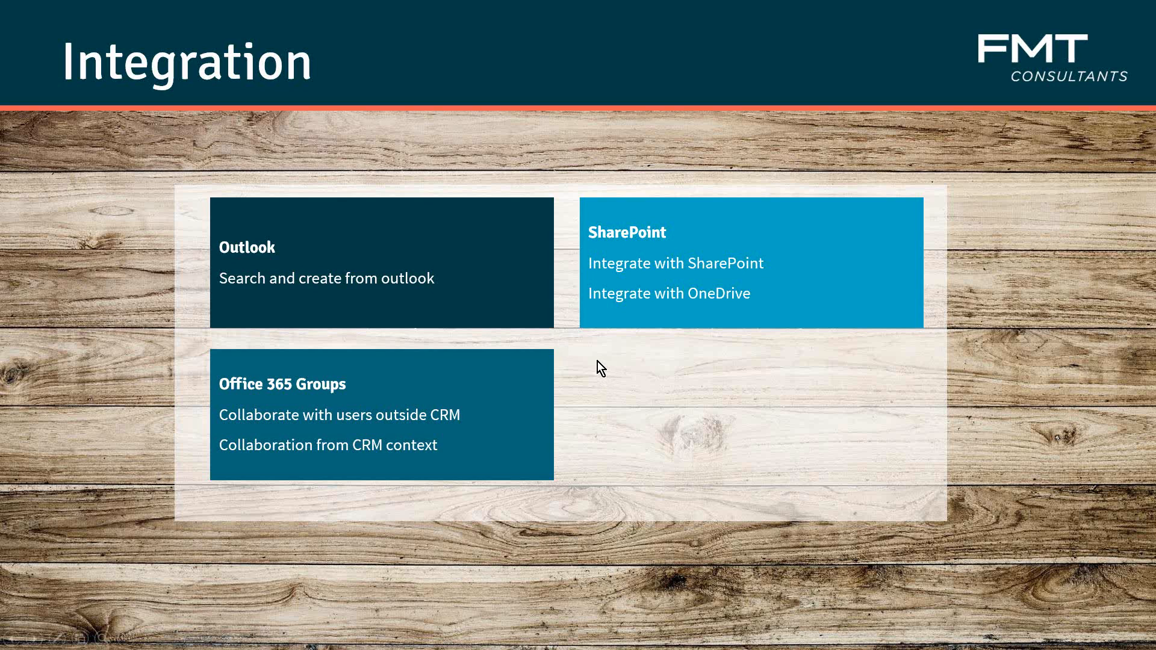
key(Right)
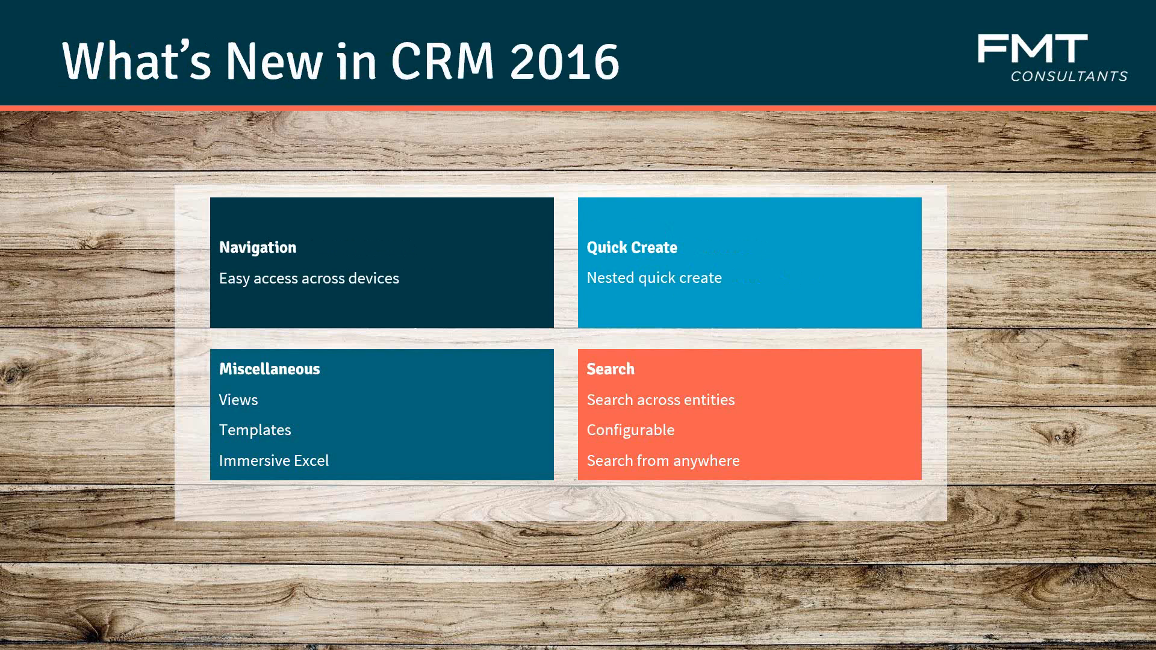
key(Right)
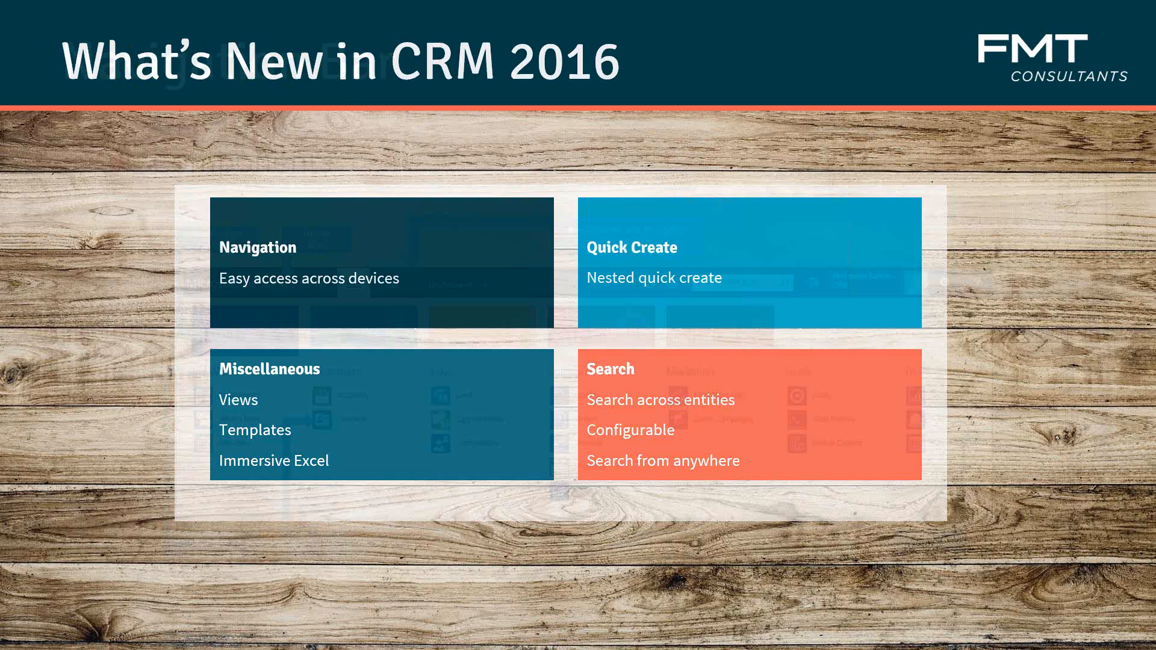
Switch back to Dynamics CRM in Chrome, show the My Open Opportunities page, and expand the Sales area of the site navigation.
key(alt+Tab)
key(Tab)
key(Tab)
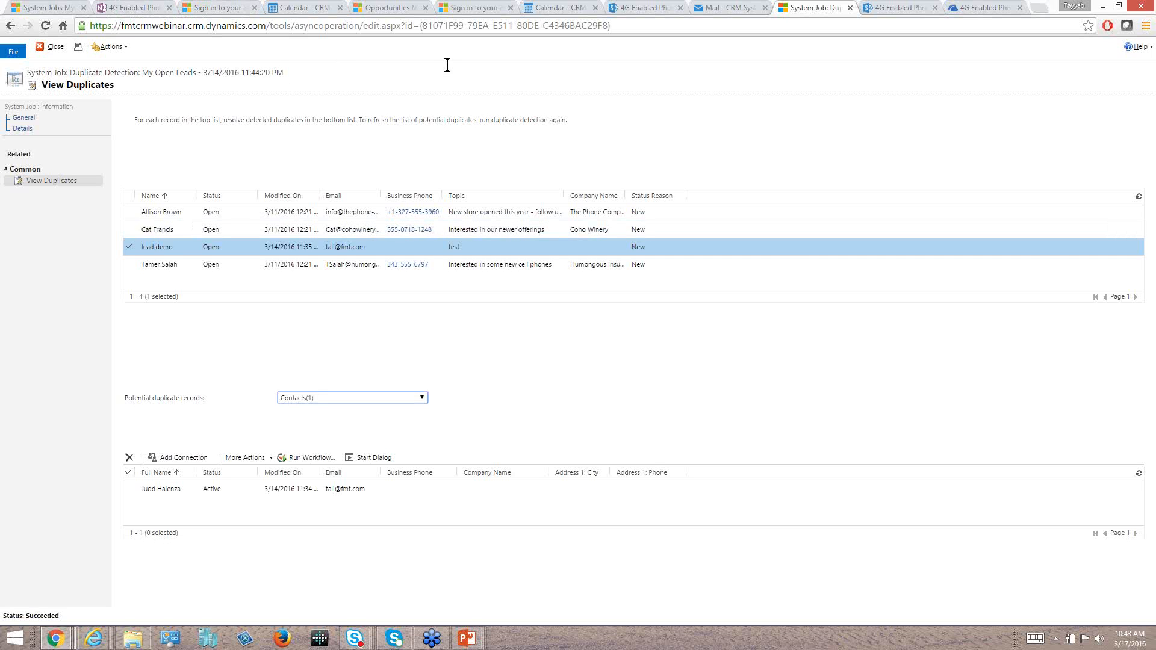
key(ctrl+5)
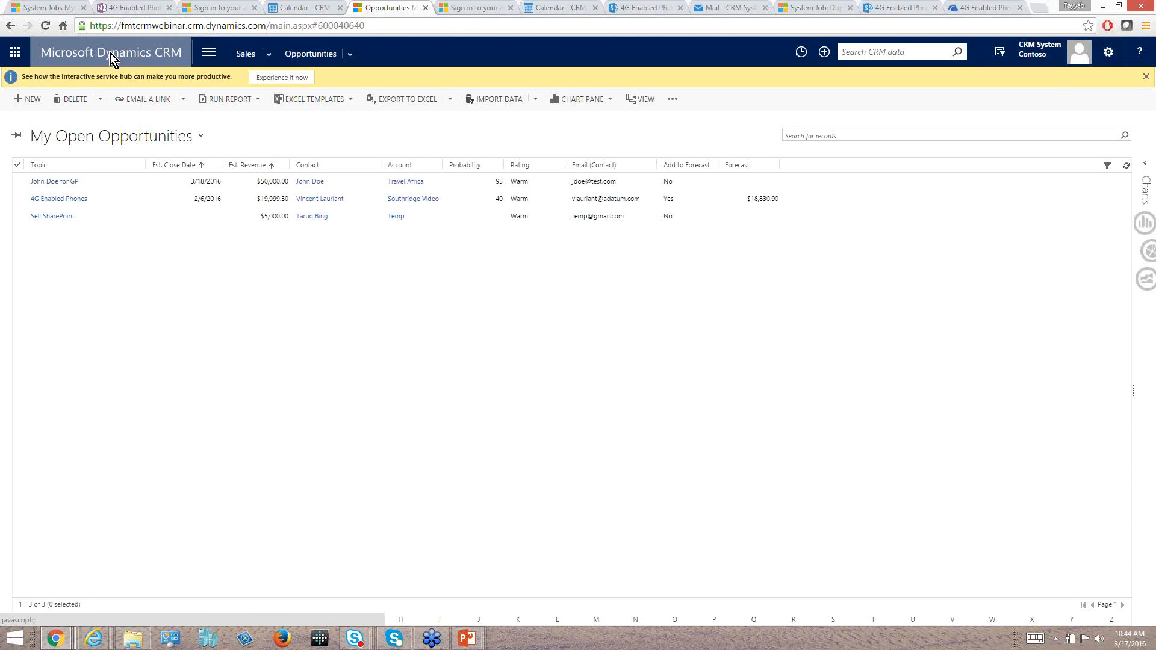
click(215, 57)
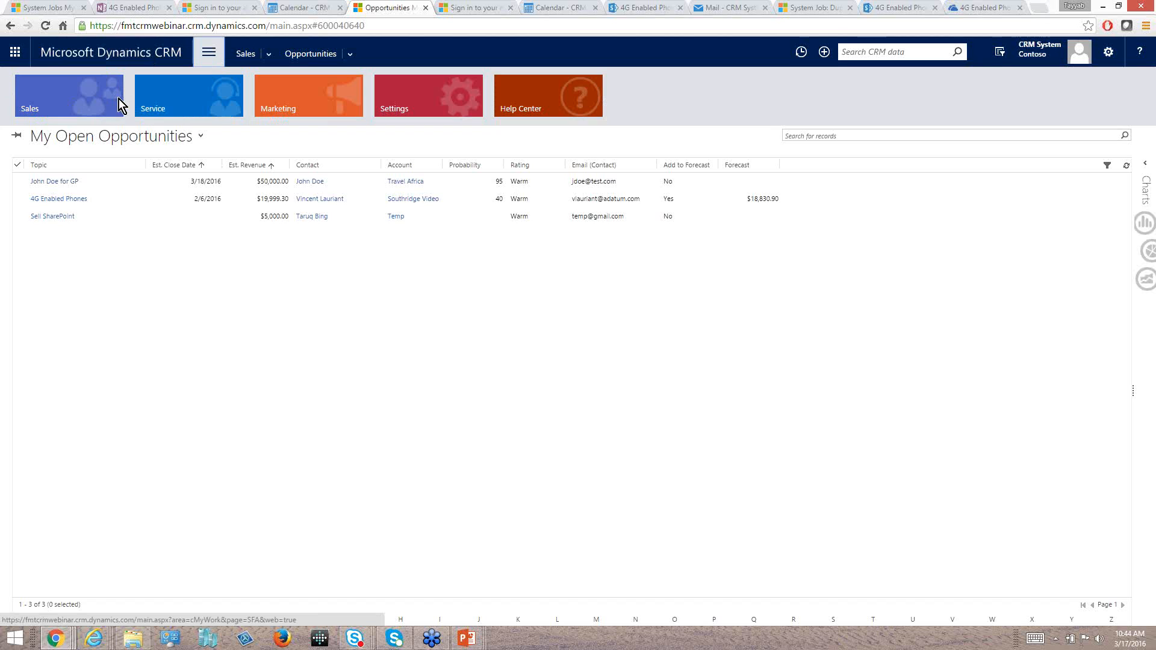
click(49, 96)
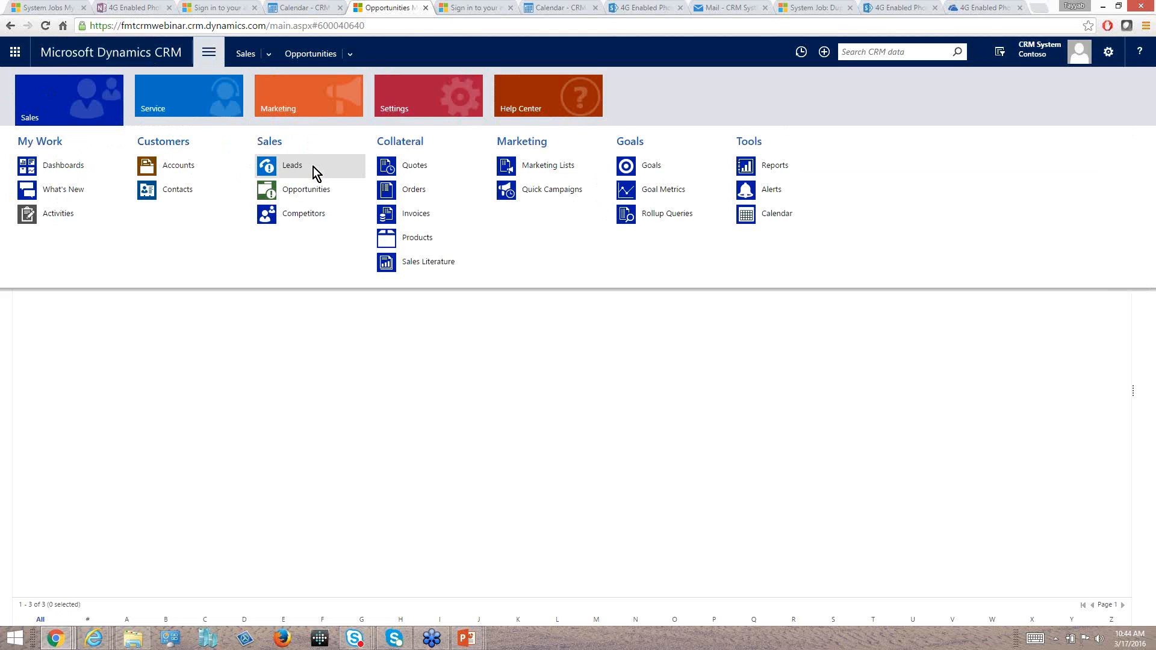
Open Opportunities, Leads and Competitors from the Sales area, each in its own new browser tab.
right_click(298, 166)
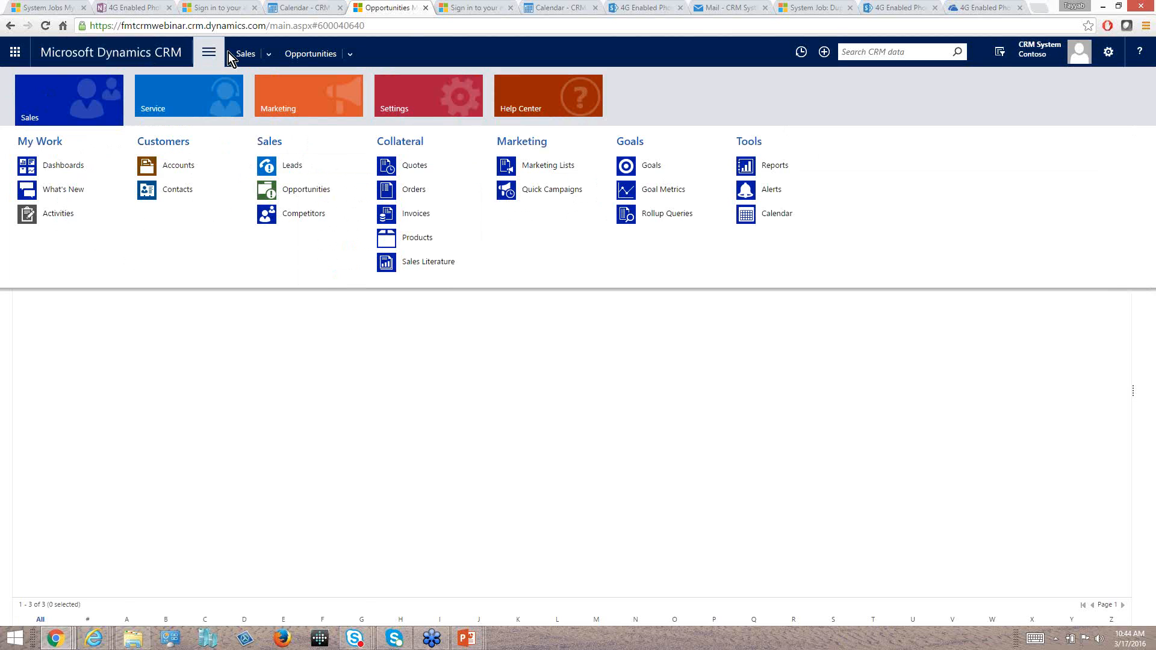
right_click(314, 191)
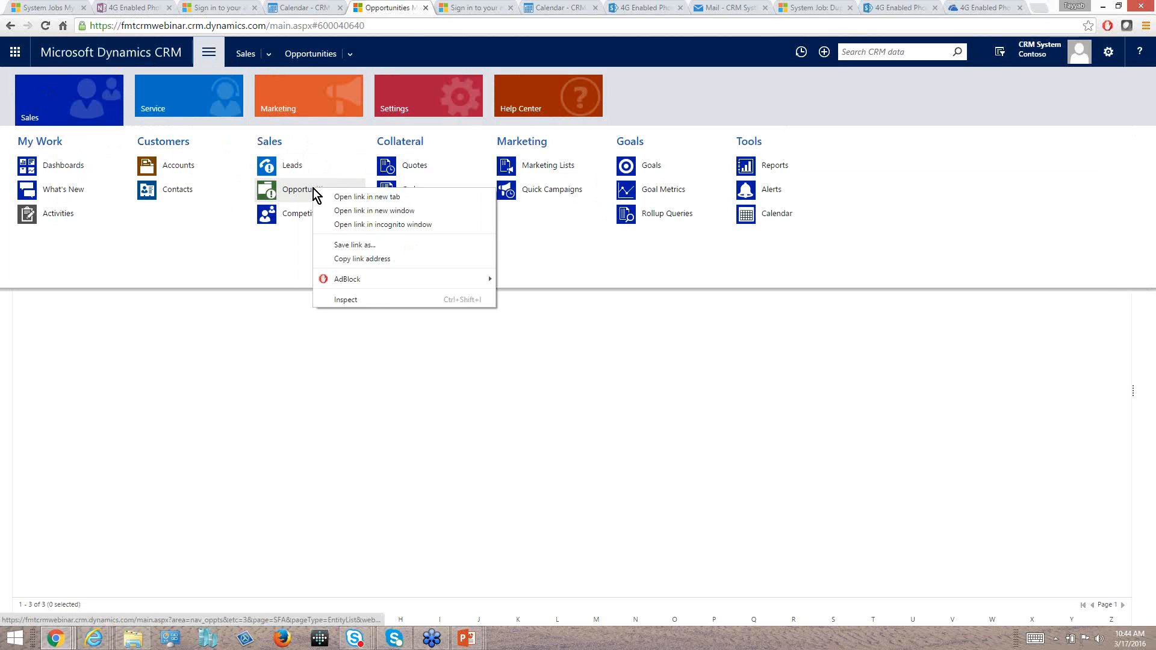
click(342, 197)
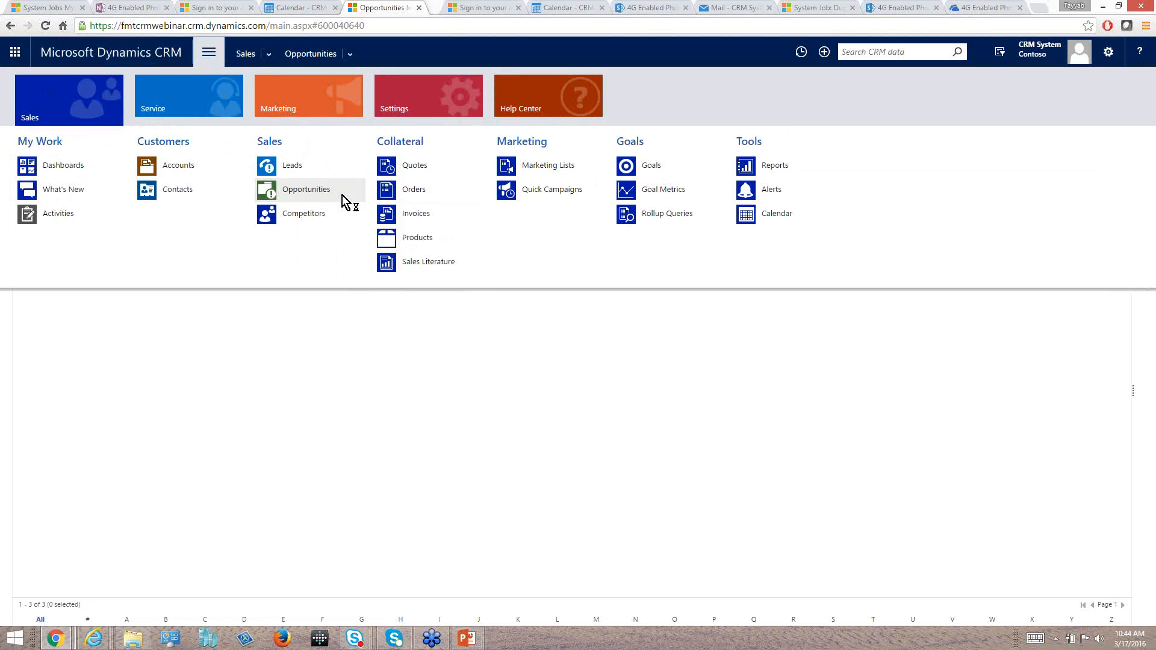
right_click(286, 165)
click(322, 174)
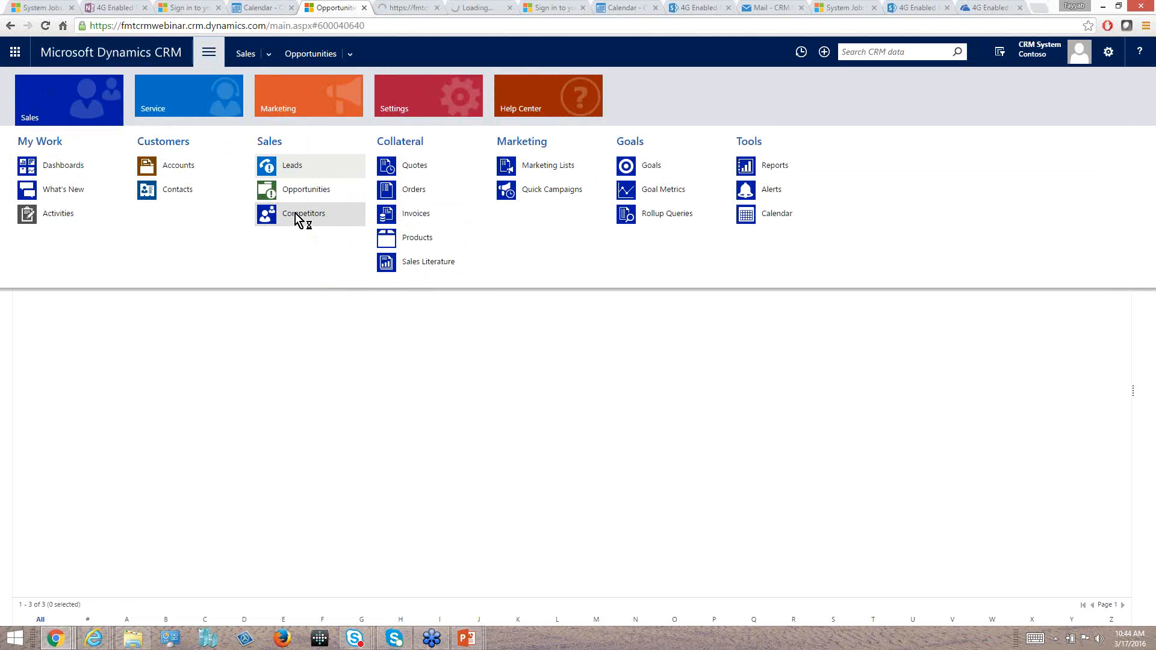
right_click(304, 216)
click(326, 221)
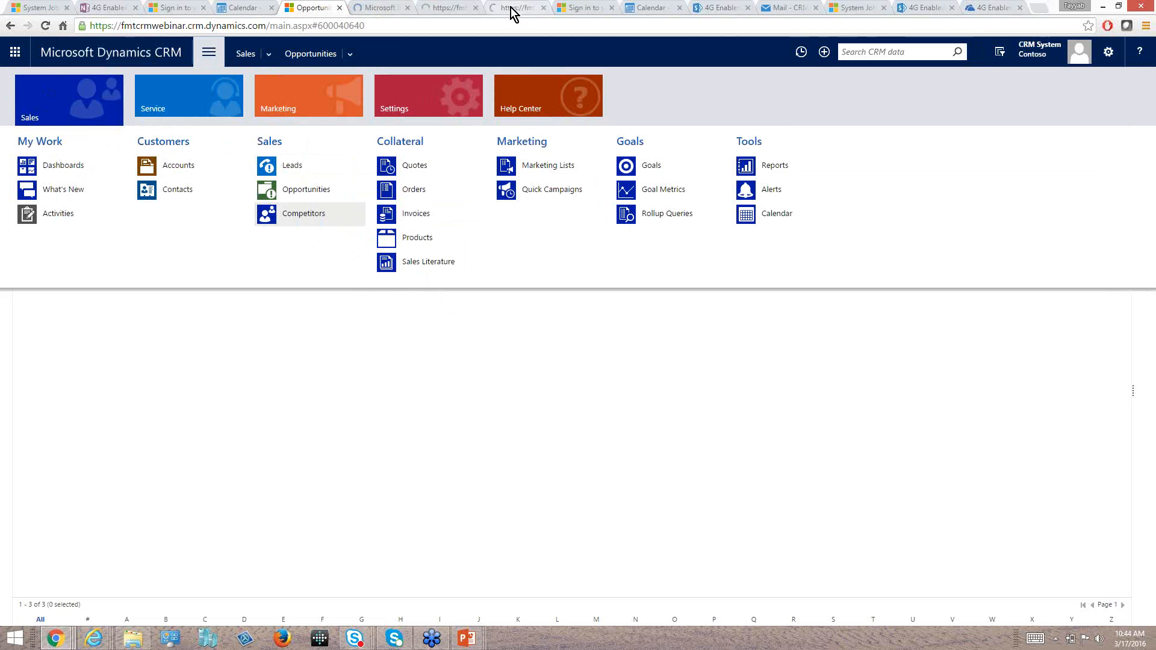
View the Opportunities and Leads pages opened in the new browser tabs, and return to the original CRM tab.
click(398, 7)
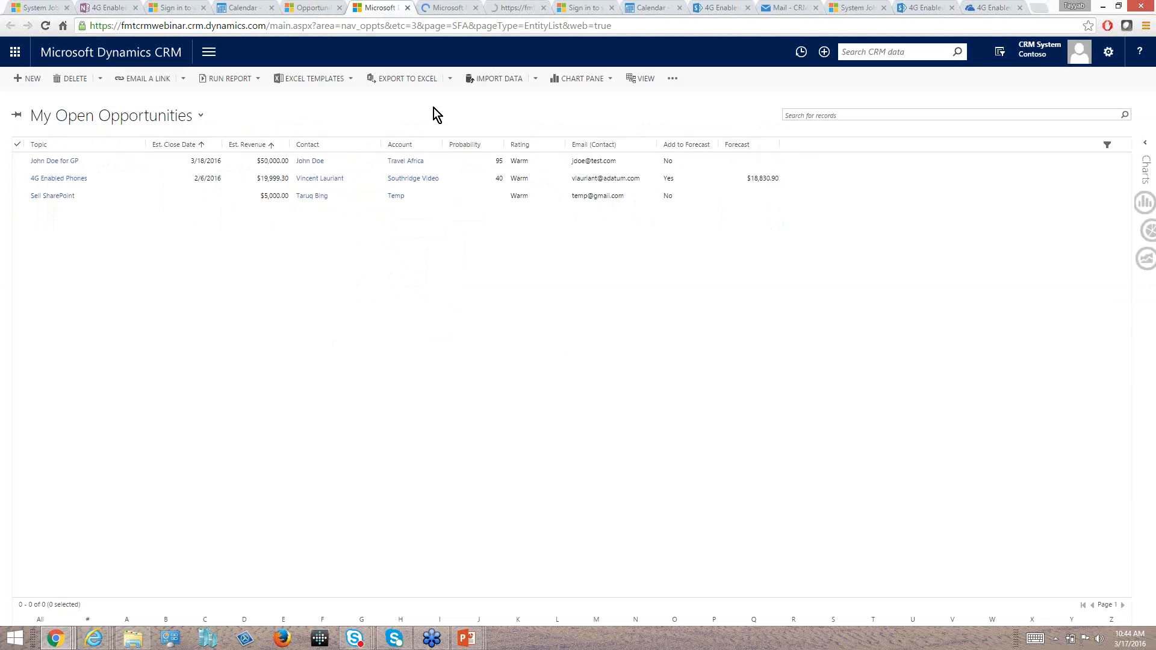
click(435, 8)
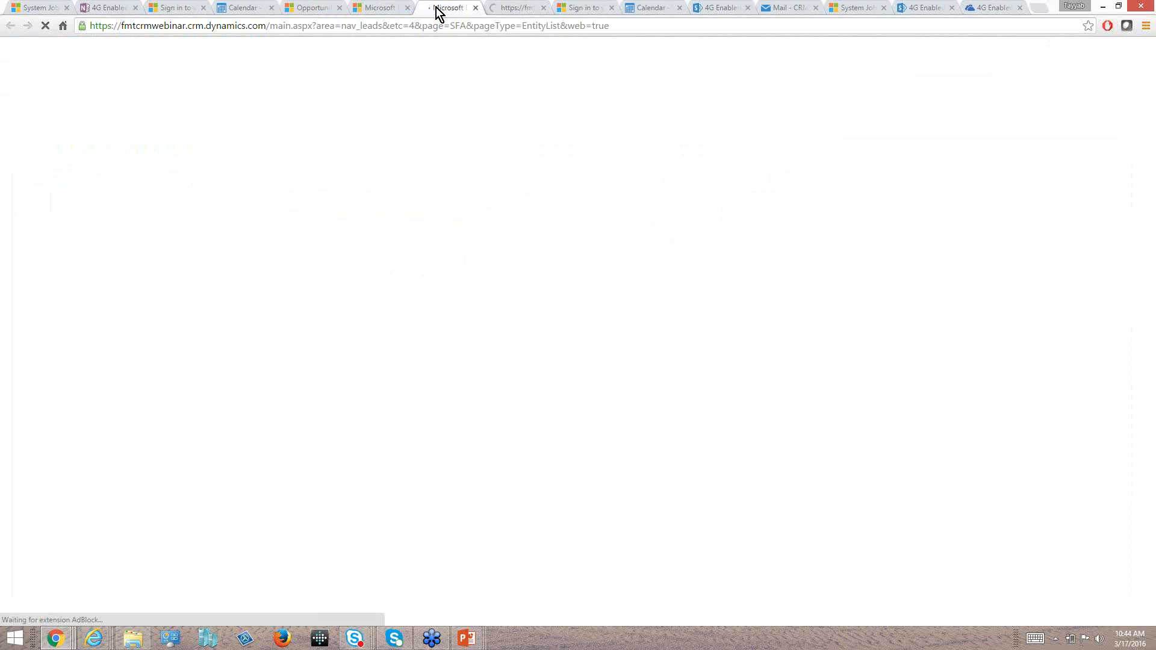
click(313, 8)
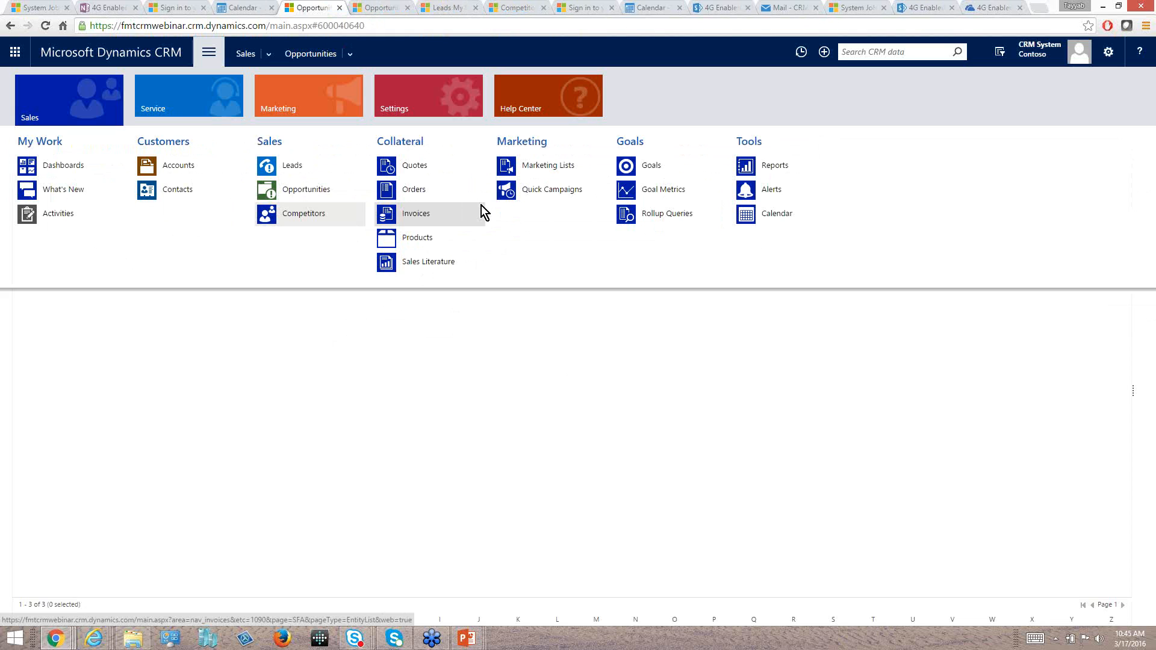
Switch to the PowerPoint slide show and advance from the Navigation Bar components slide to the Form Navigation slide.
key(alt+Tab)
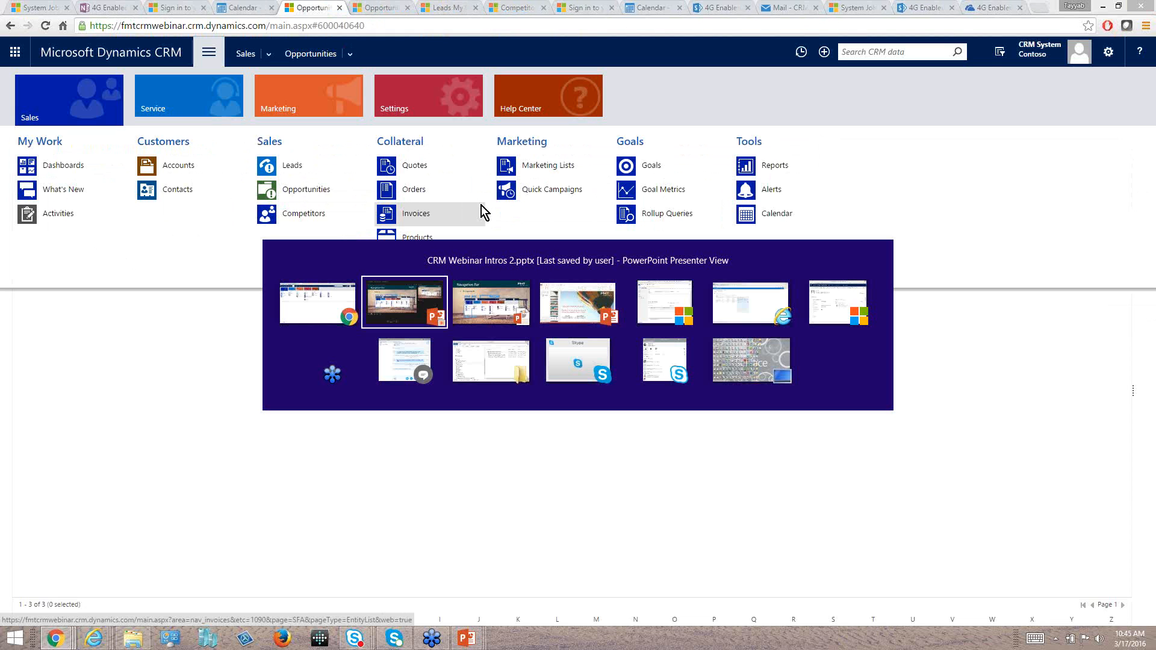
key(alt+Tab)
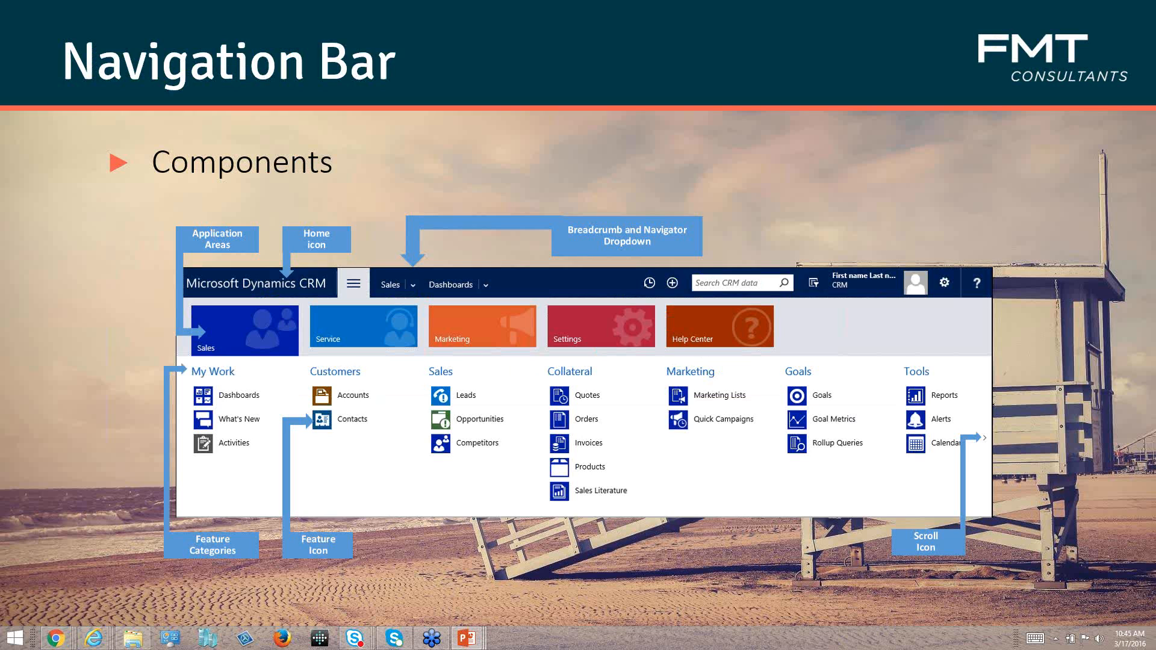
key(Right)
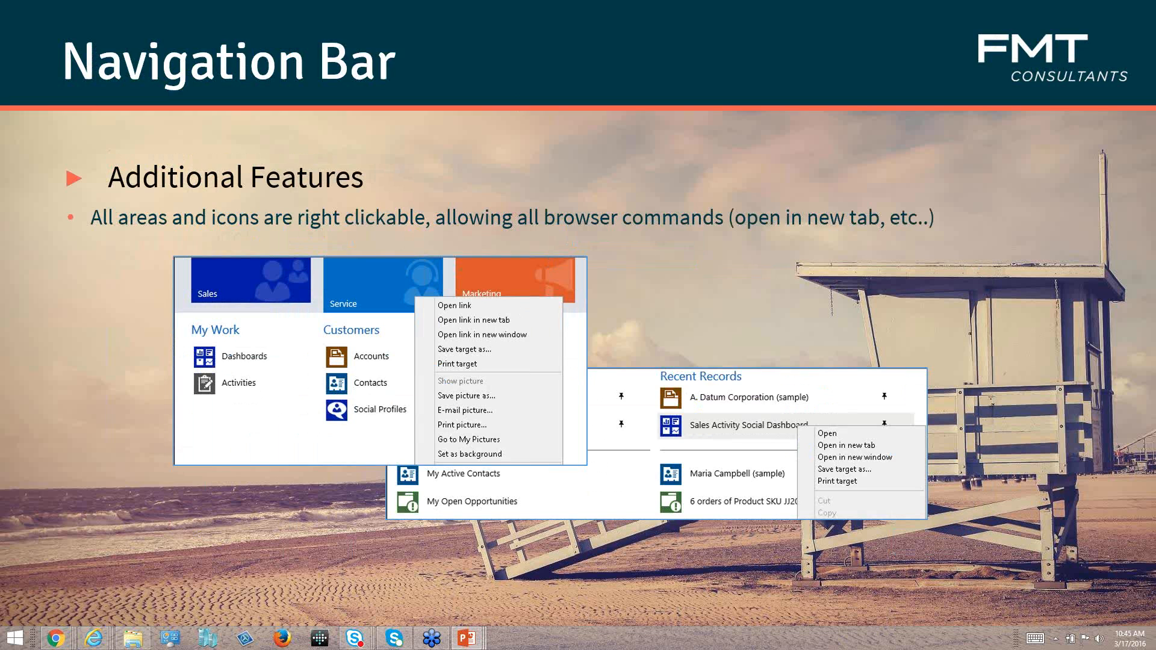
key(Right)
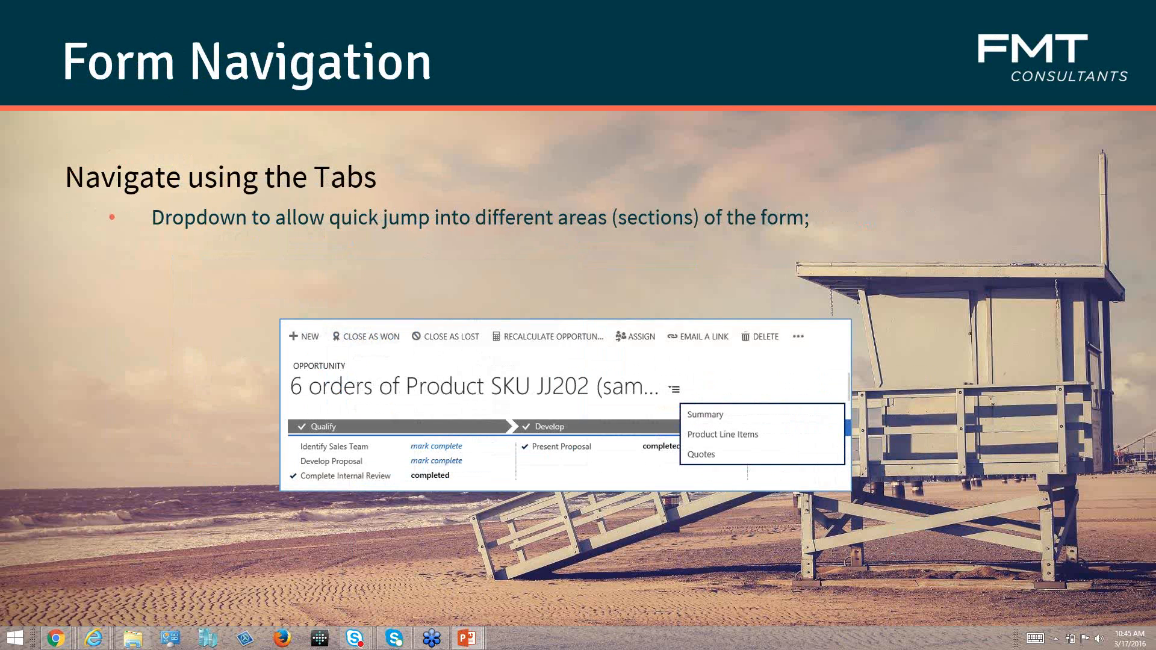
Switch back to Dynamics CRM in Chrome and open the 4G Enabled Phones opportunity from the recent records.
key(alt+Tab)
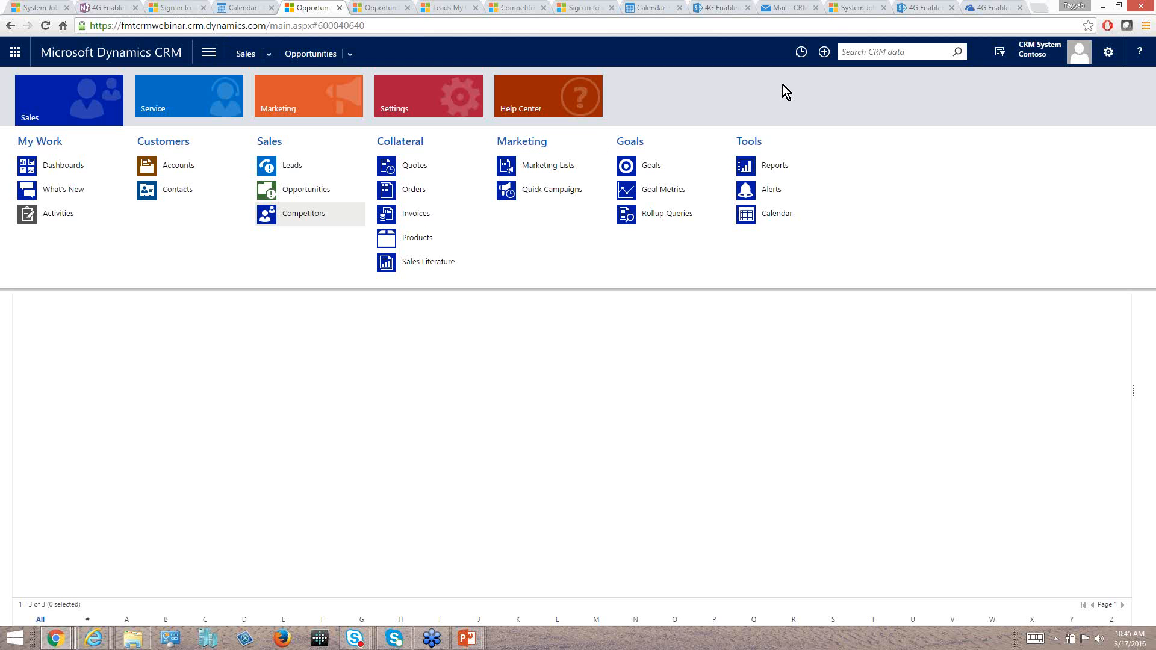
click(782, 85)
click(801, 54)
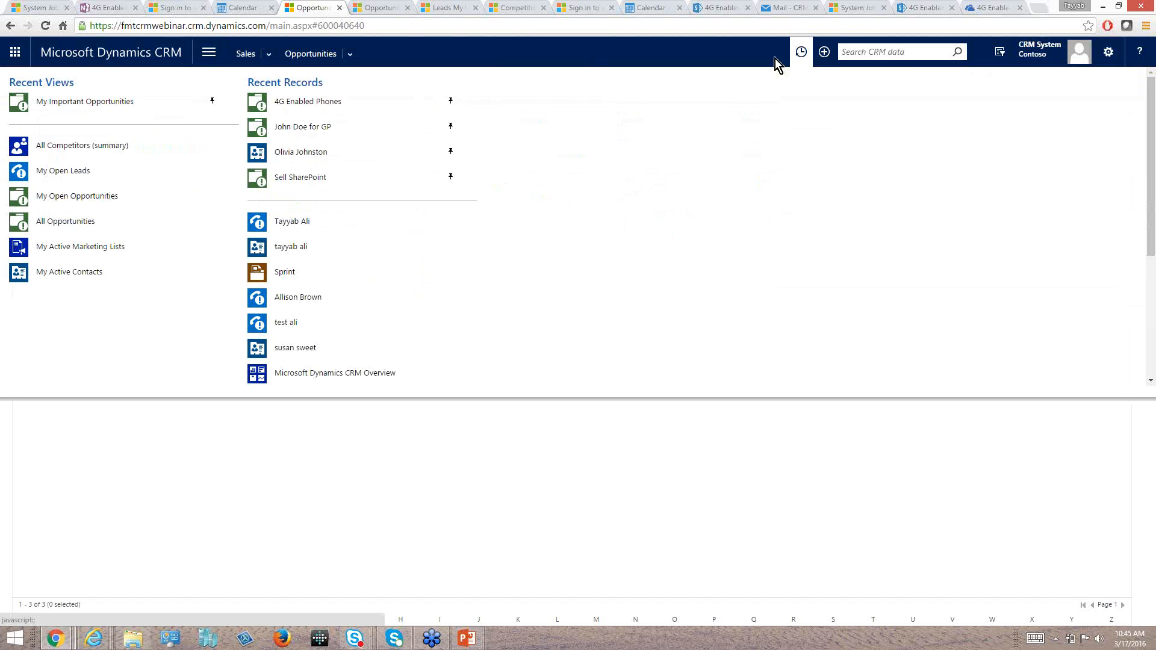
click(291, 103)
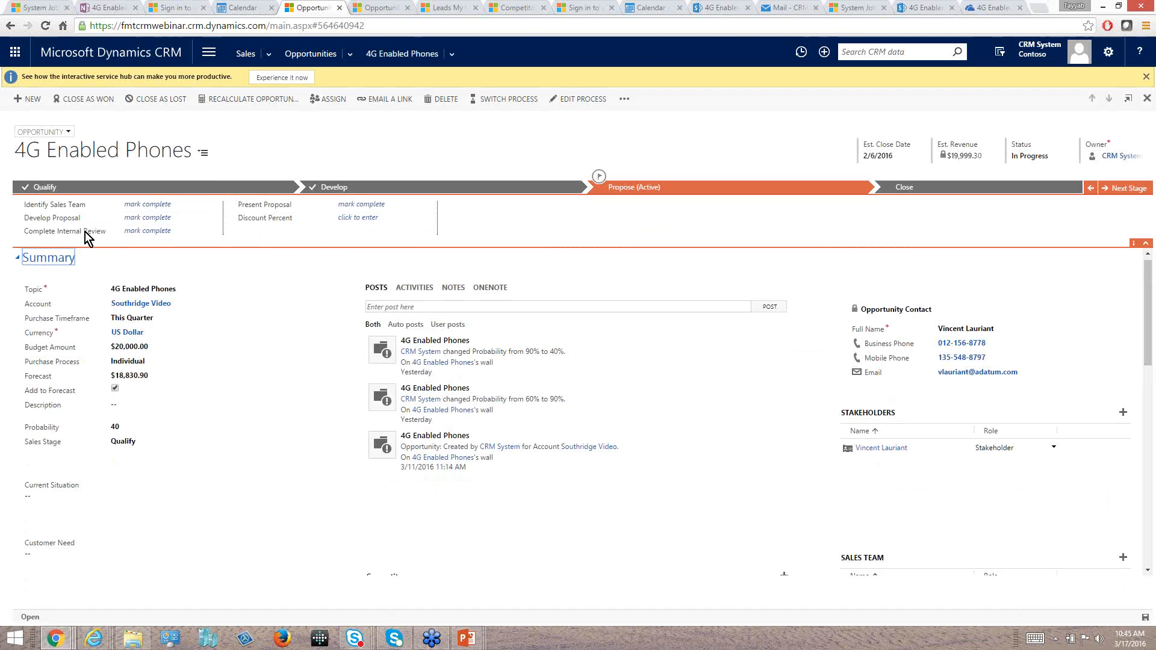
Jump through the opportunity form's sections: Product Line Items, Quotes, and back to Summary.
click(202, 155)
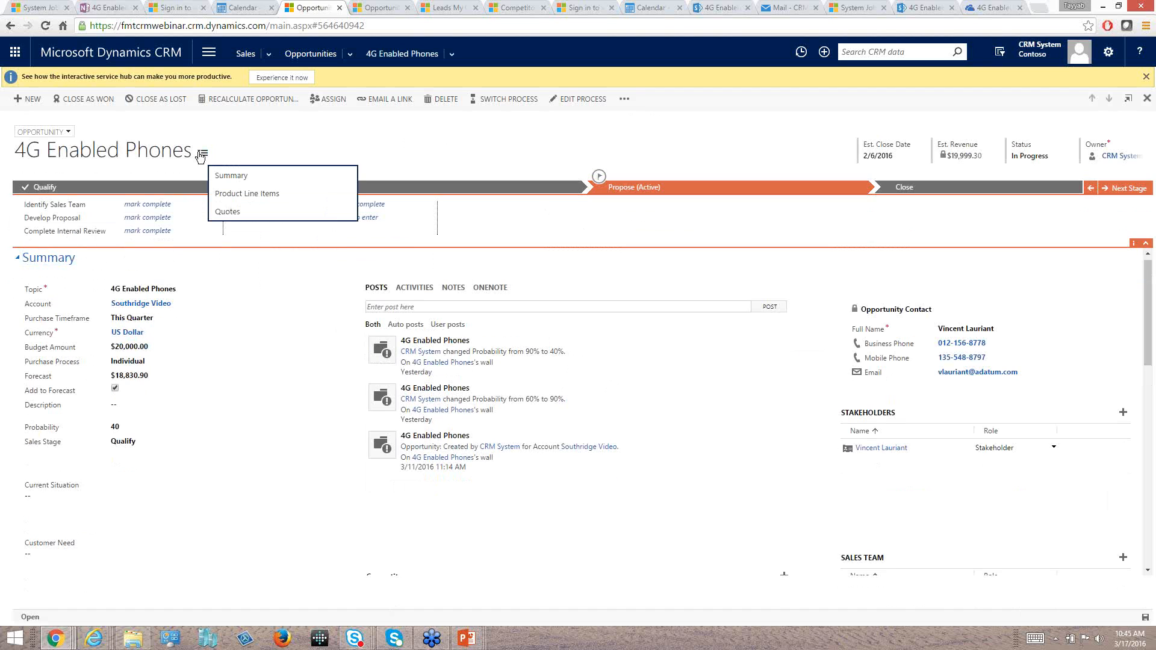
click(235, 195)
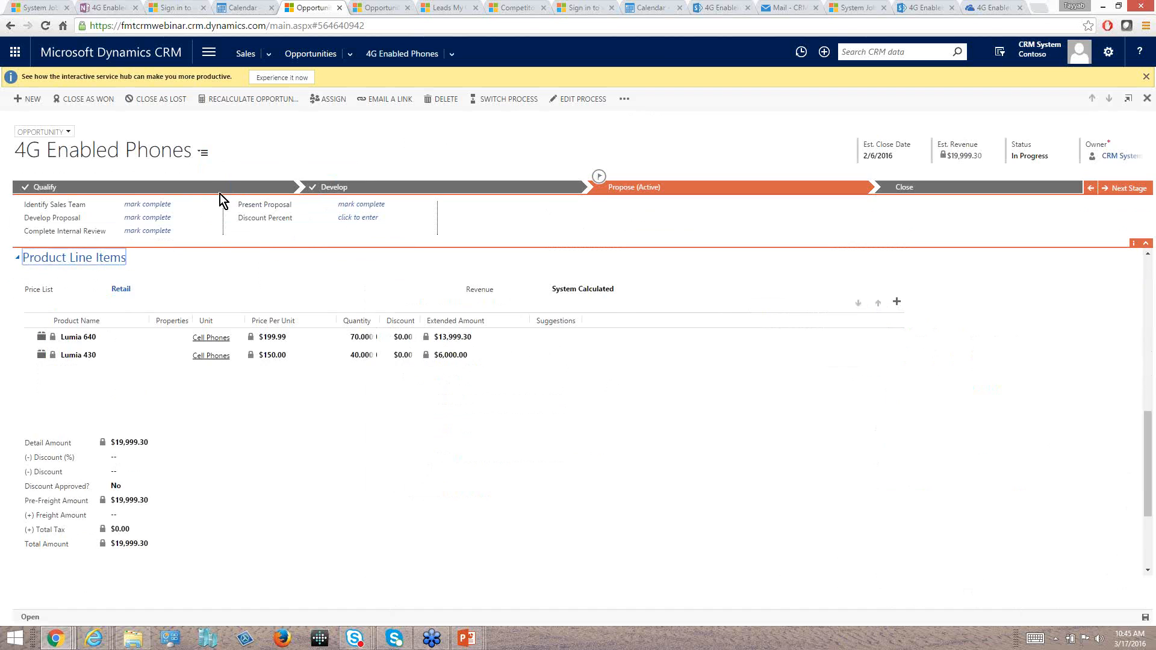
click(201, 152)
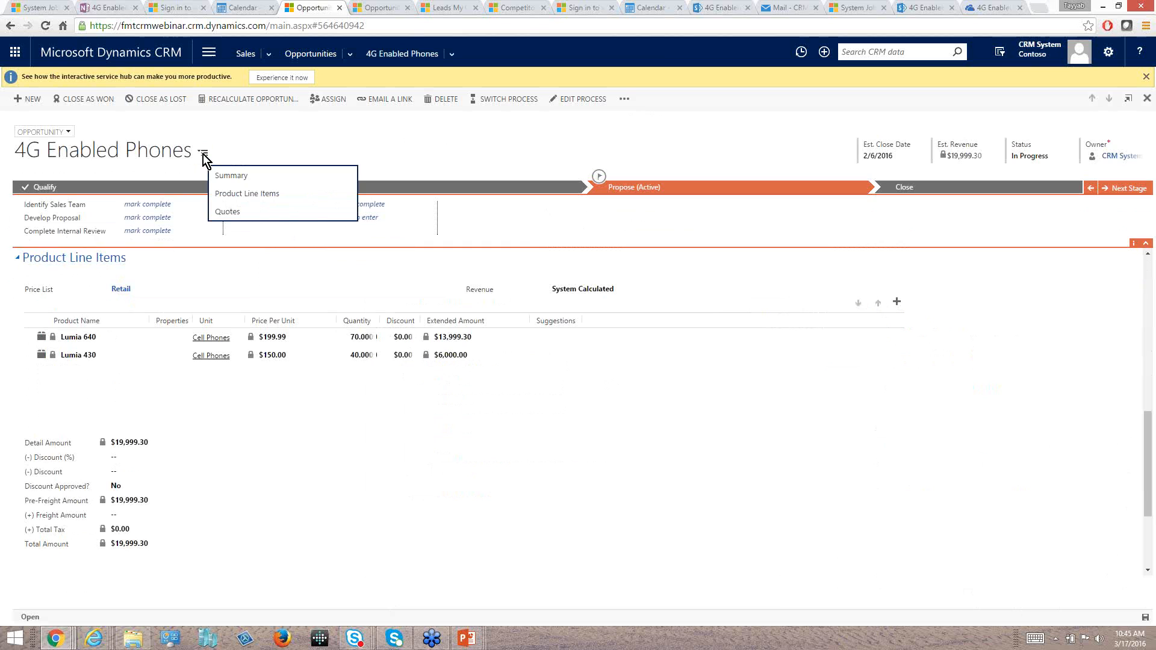
click(227, 212)
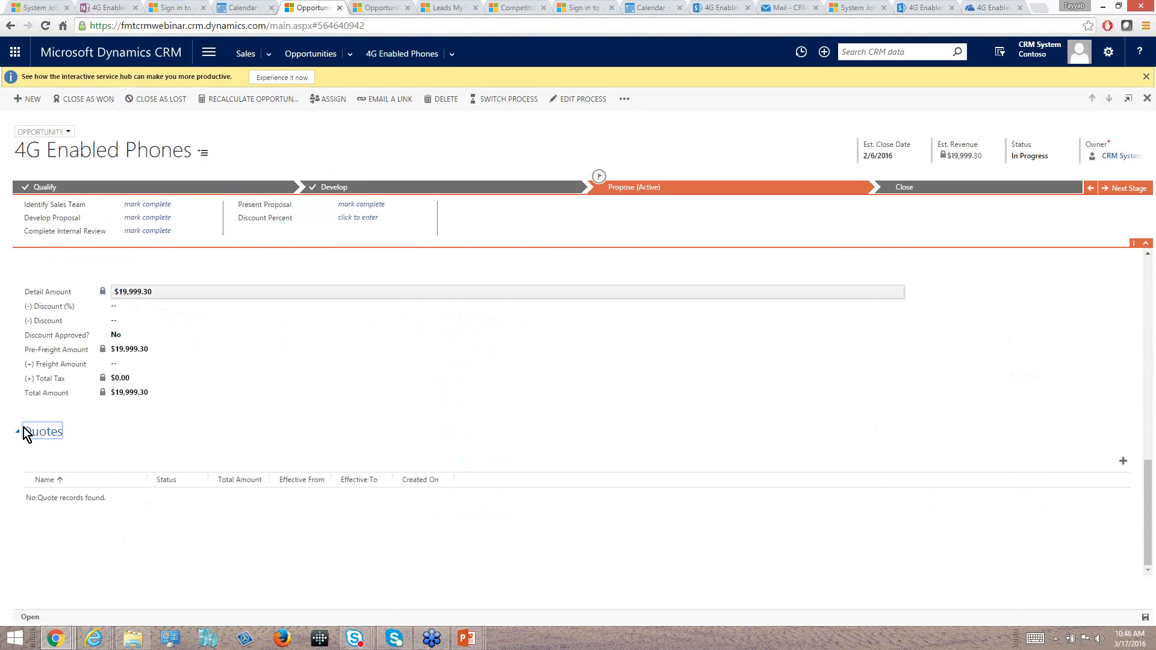
click(203, 153)
click(224, 176)
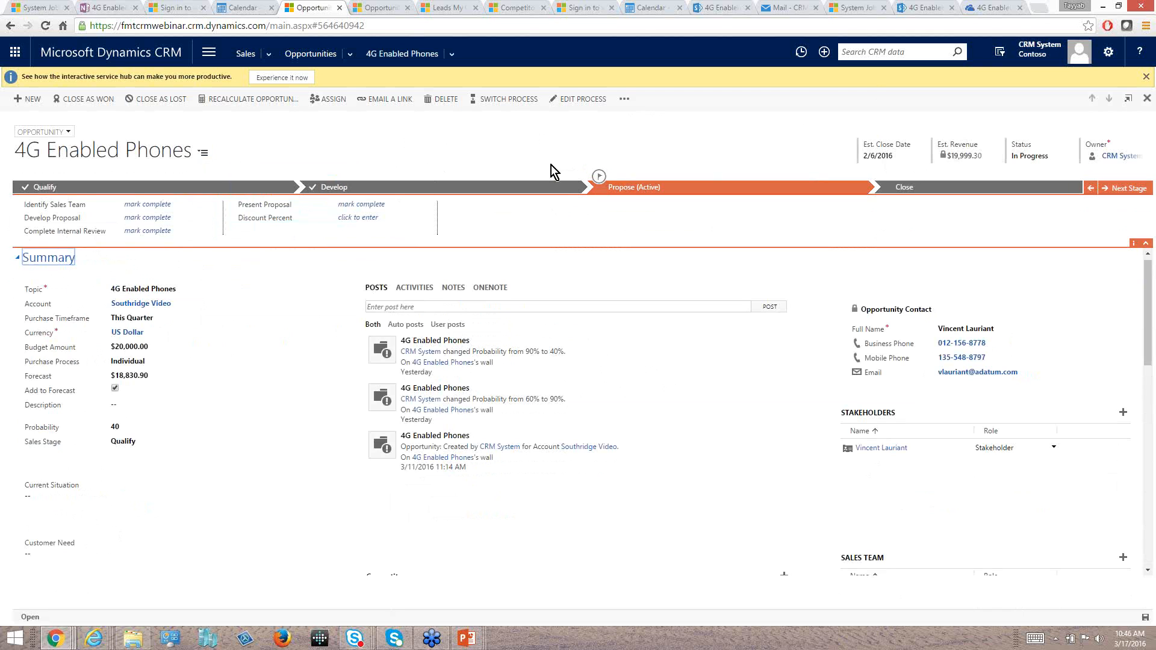
Switch to the PowerPoint slide show, advance it to the Nested Quick Create slide, and return to Dynamics CRM in Chrome.
key(alt+Tab)
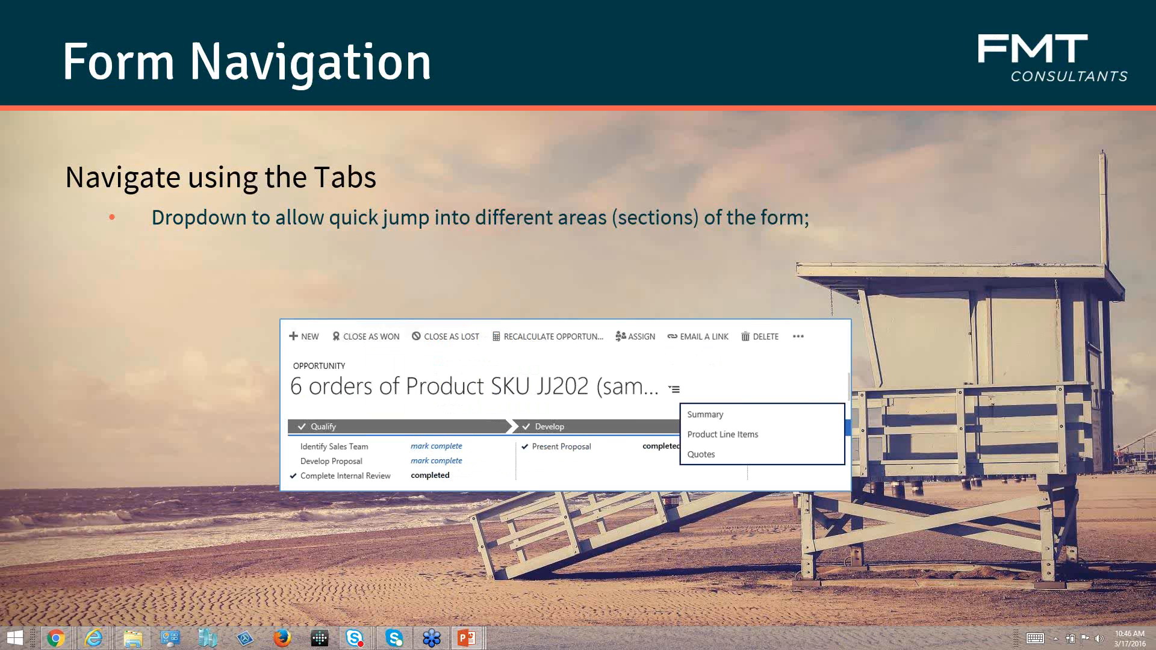
key(Right)
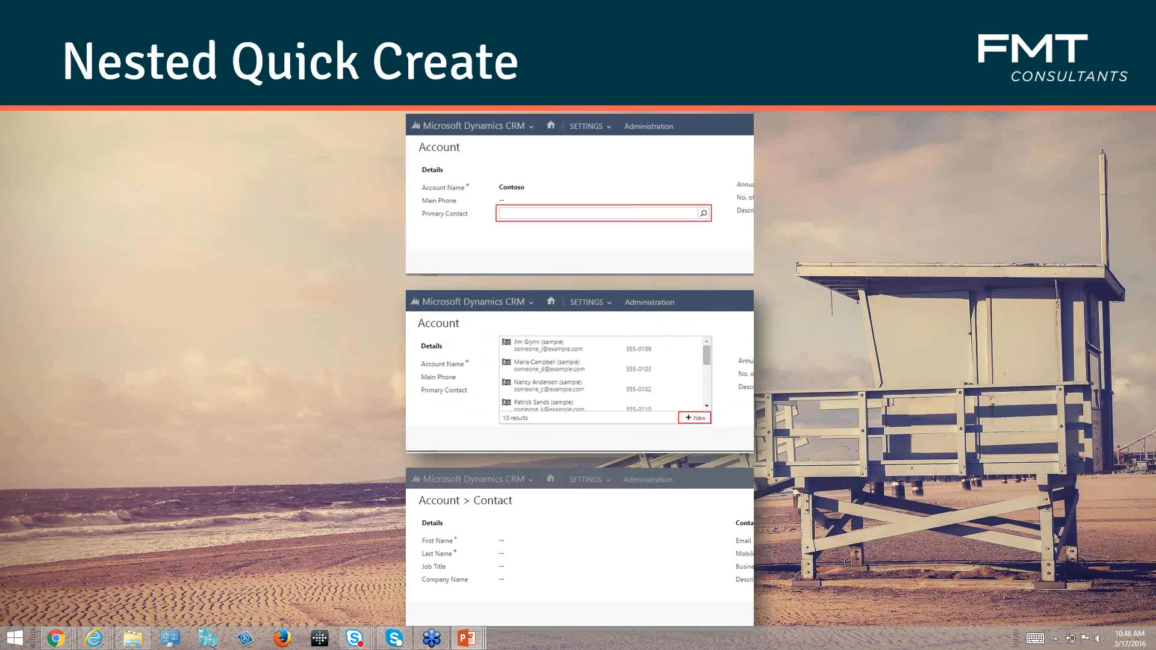
key(alt+Tab)
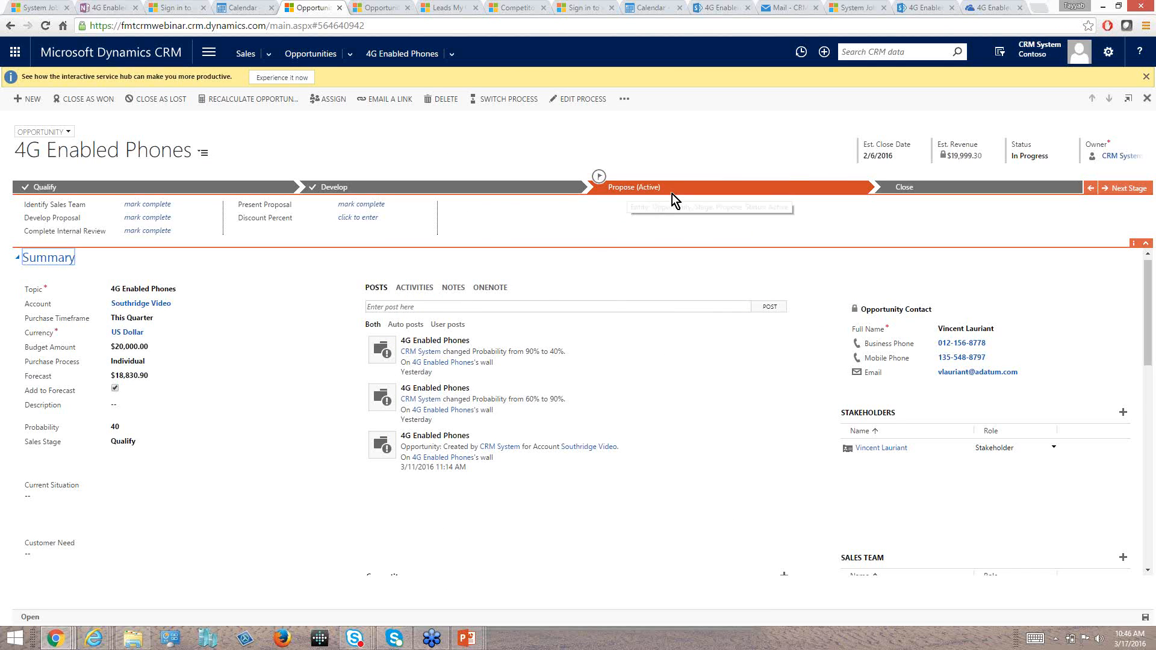
Start a quick-create opportunity and enter "Interested in SharePoint" as its topic.
click(825, 55)
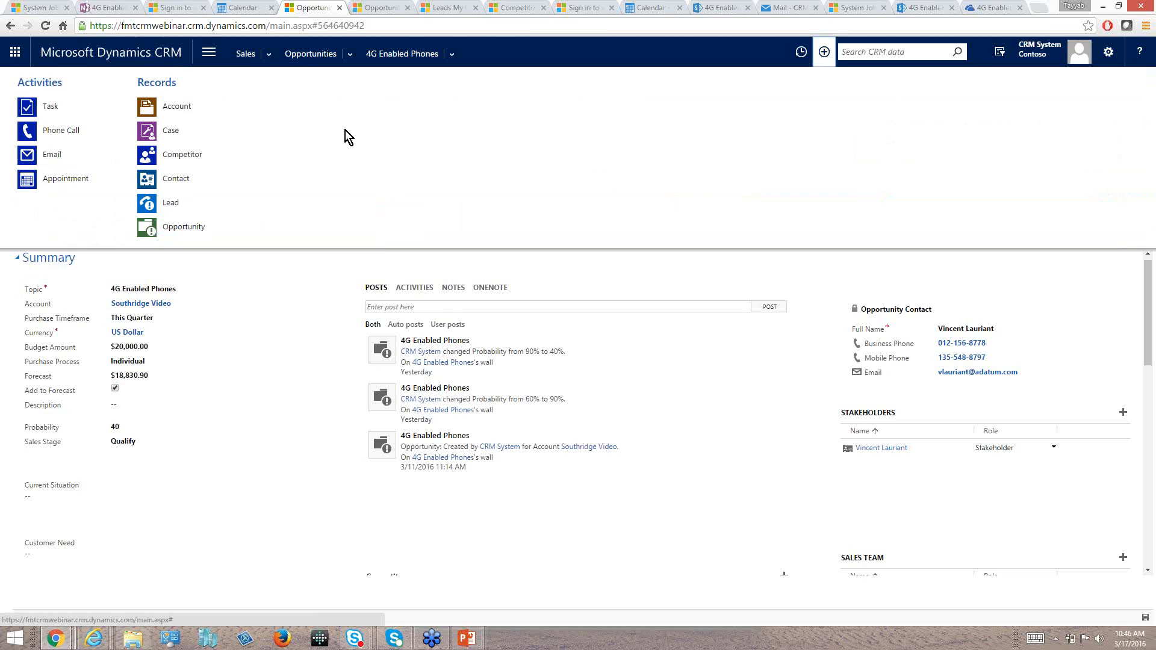
click(180, 233)
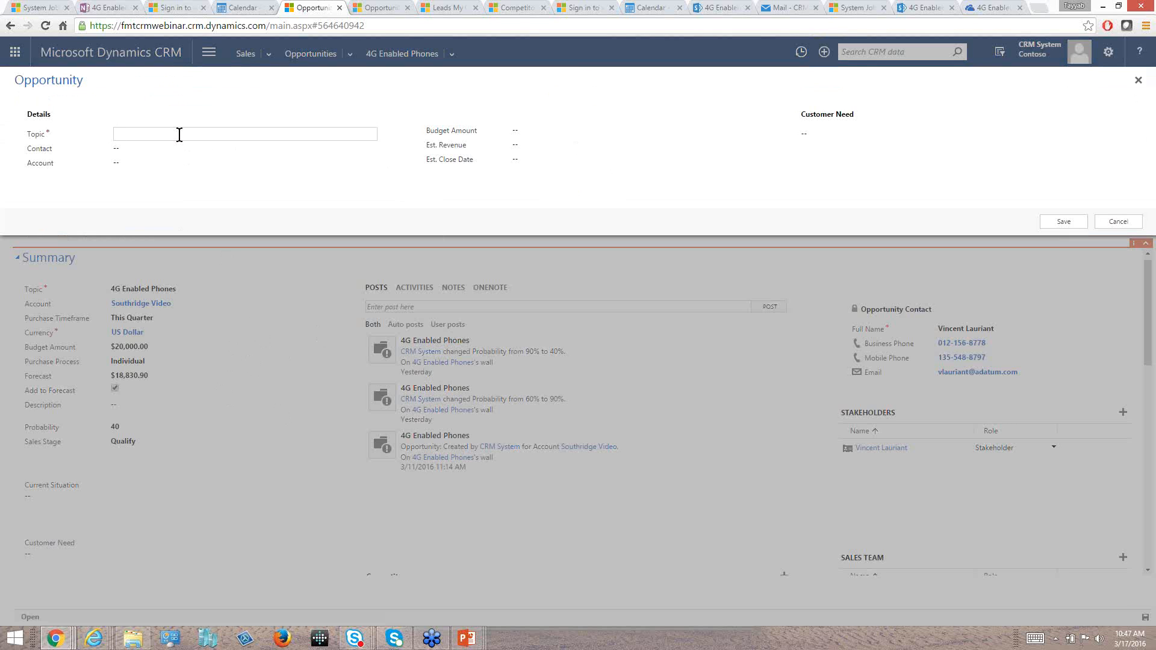
text(Interested in SHarePoint)
click(170, 134)
key(BackSpace)
text(h)
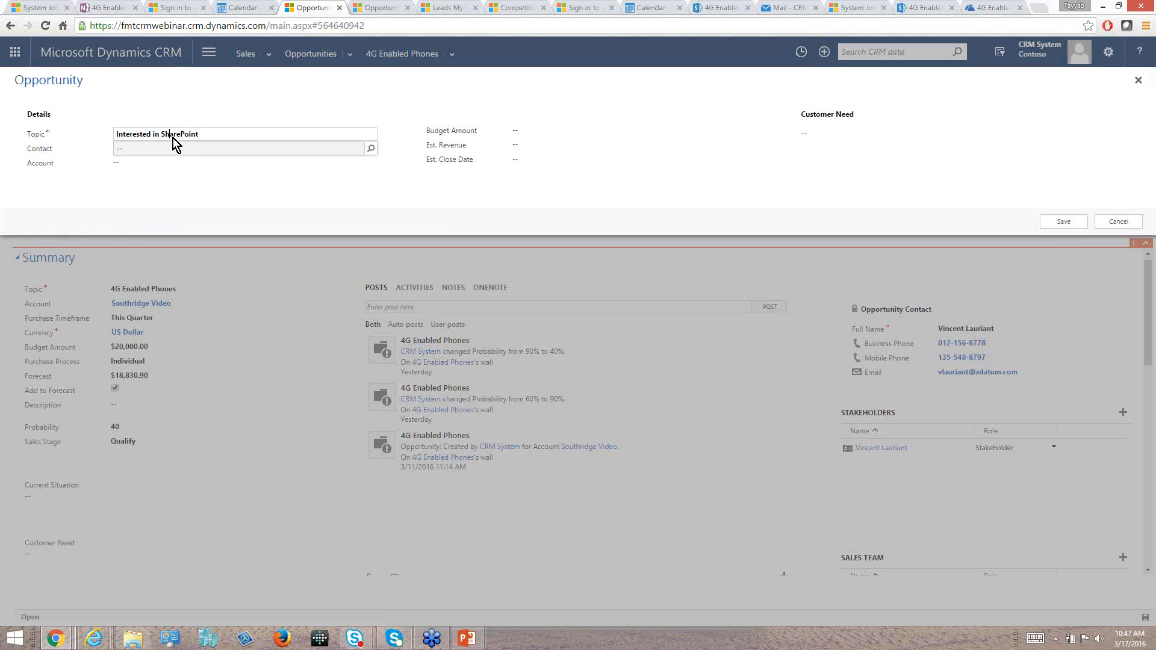
Look up a first name in the opportunity's Contact field and start creating a new contact from the lookup.
click(181, 150)
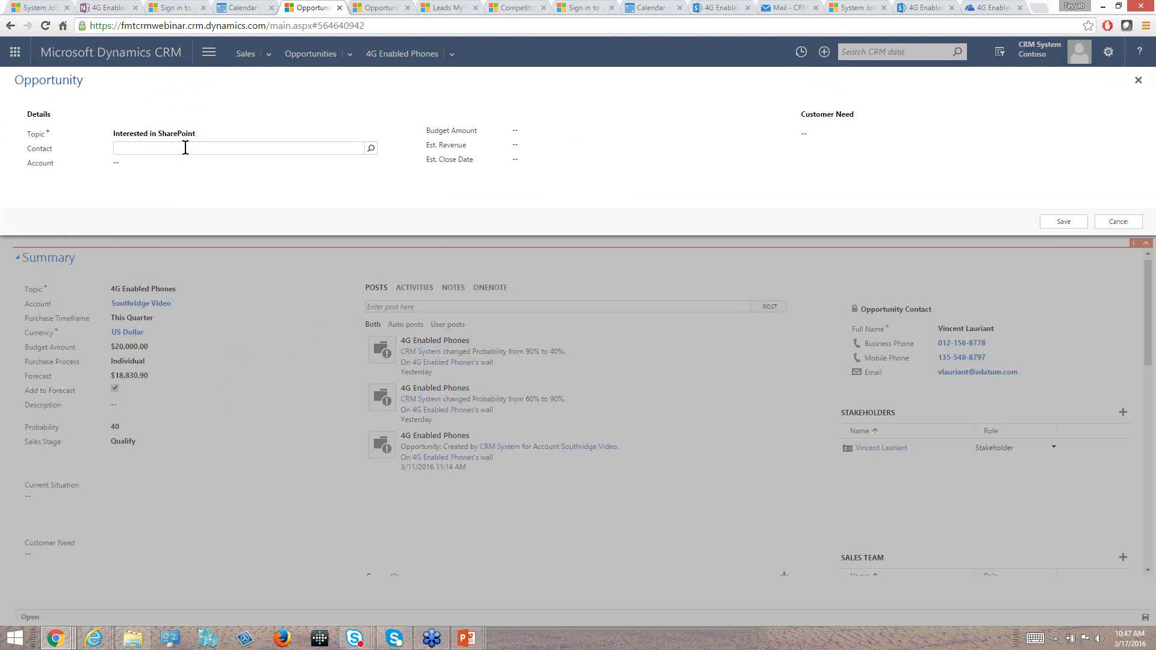
text(John)
key(BackSpace)
key(BackSpace)
key(BackSpace)
text(oe)
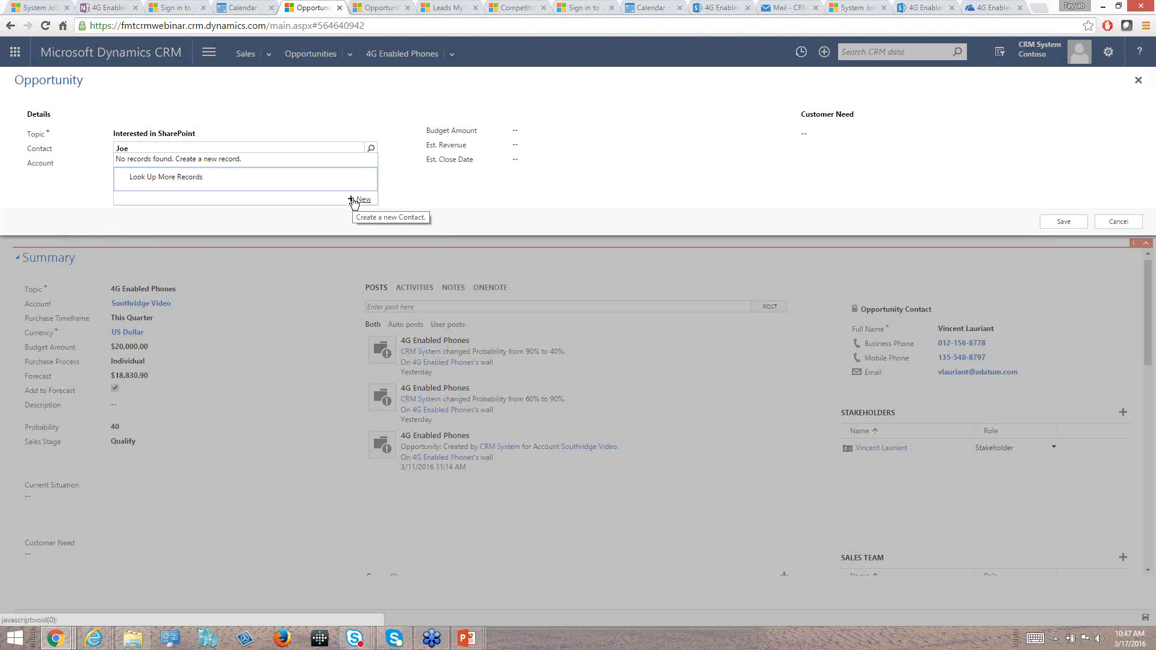
click(359, 199)
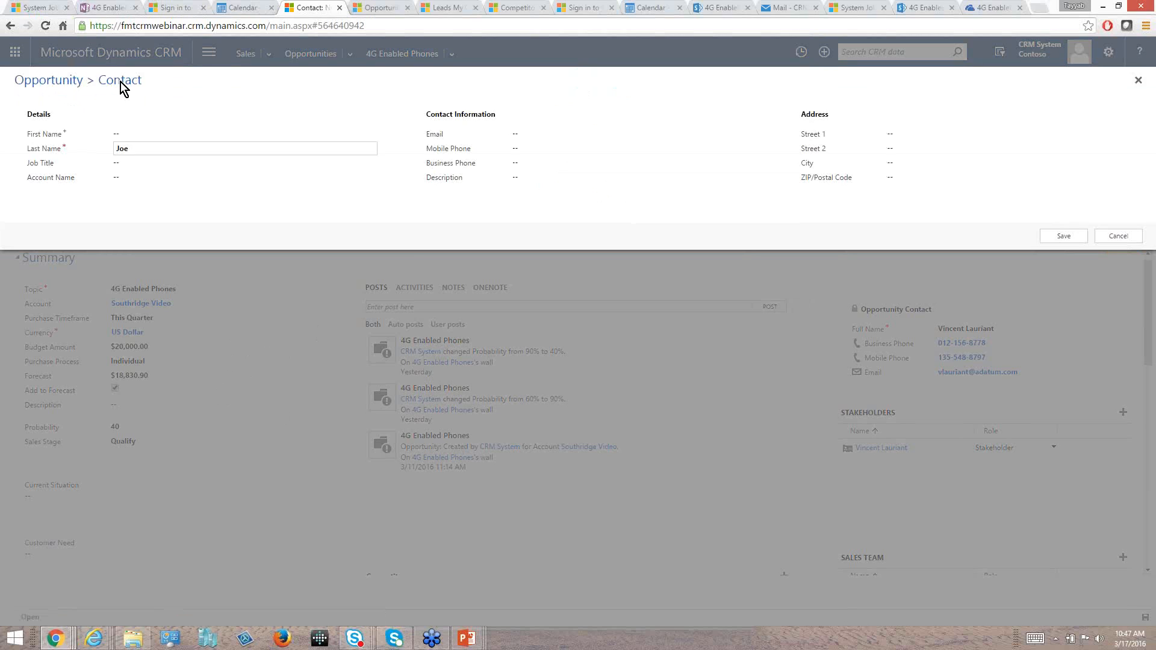
Replace the prefilled last name of the new contact and enter the contact's first name.
click(129, 149)
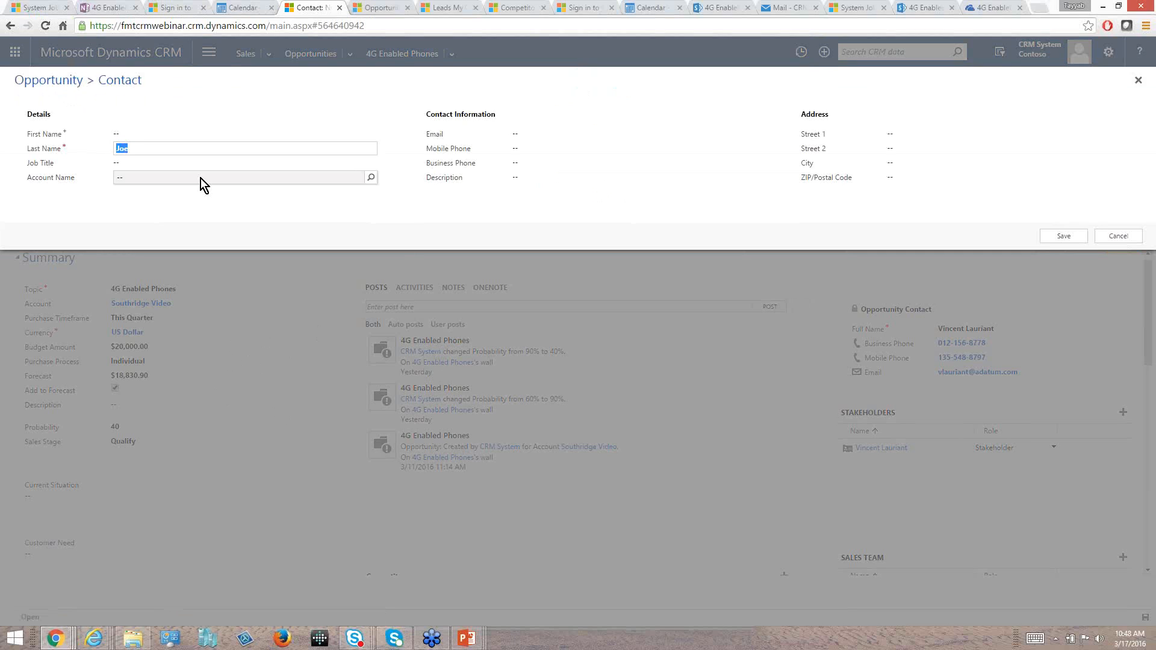
text(Smith)
click(137, 134)
text(Joe)
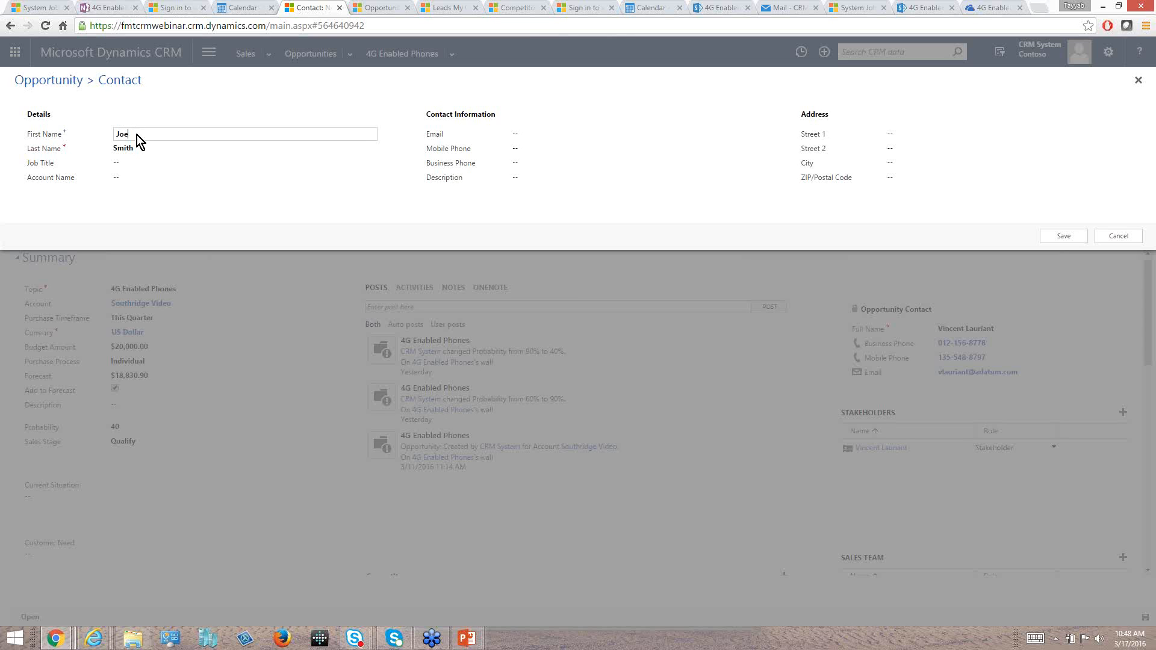
Enter L3C as the contact's account name, create it as a new account from the lookup, and save it.
click(156, 178)
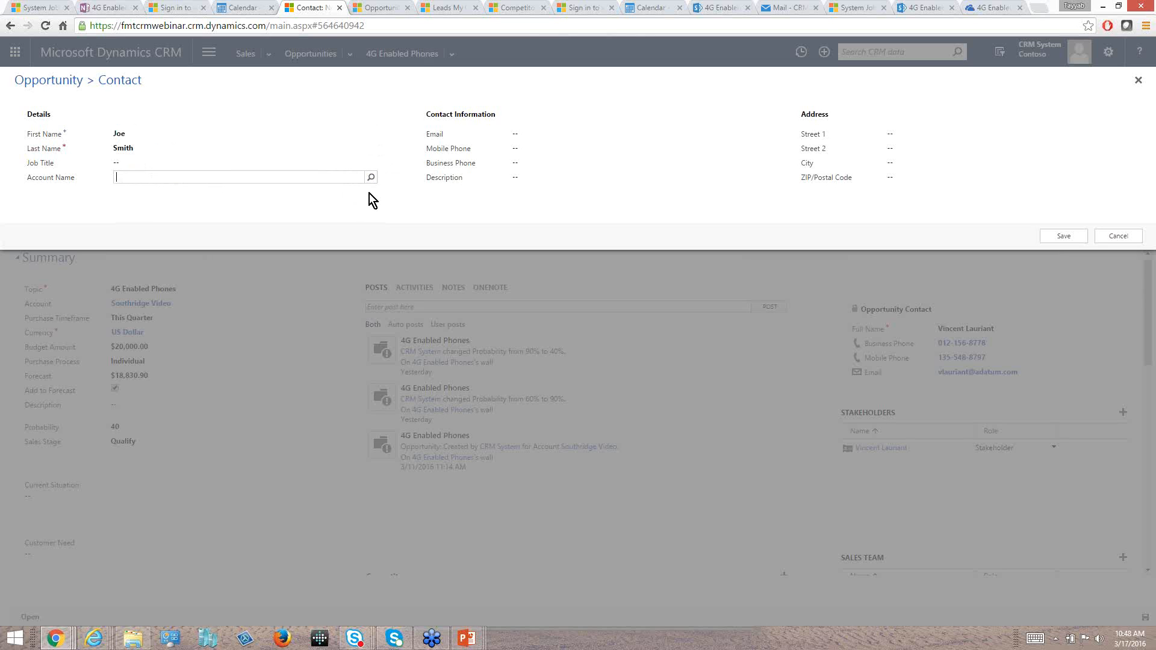
text(L3C)
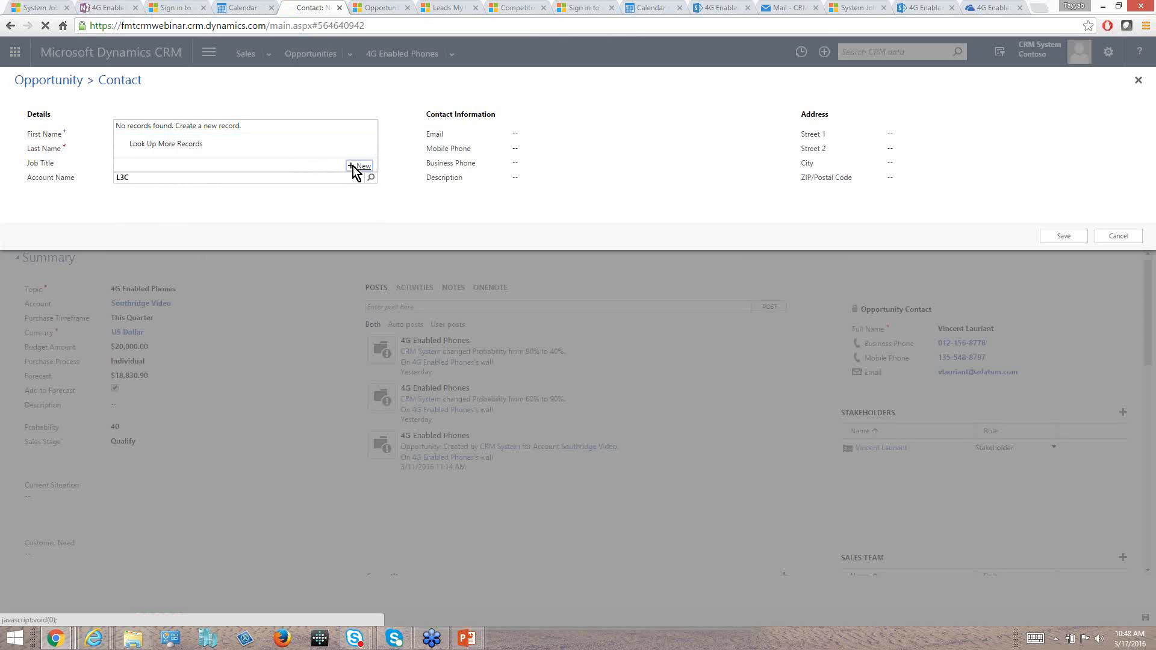
click(355, 166)
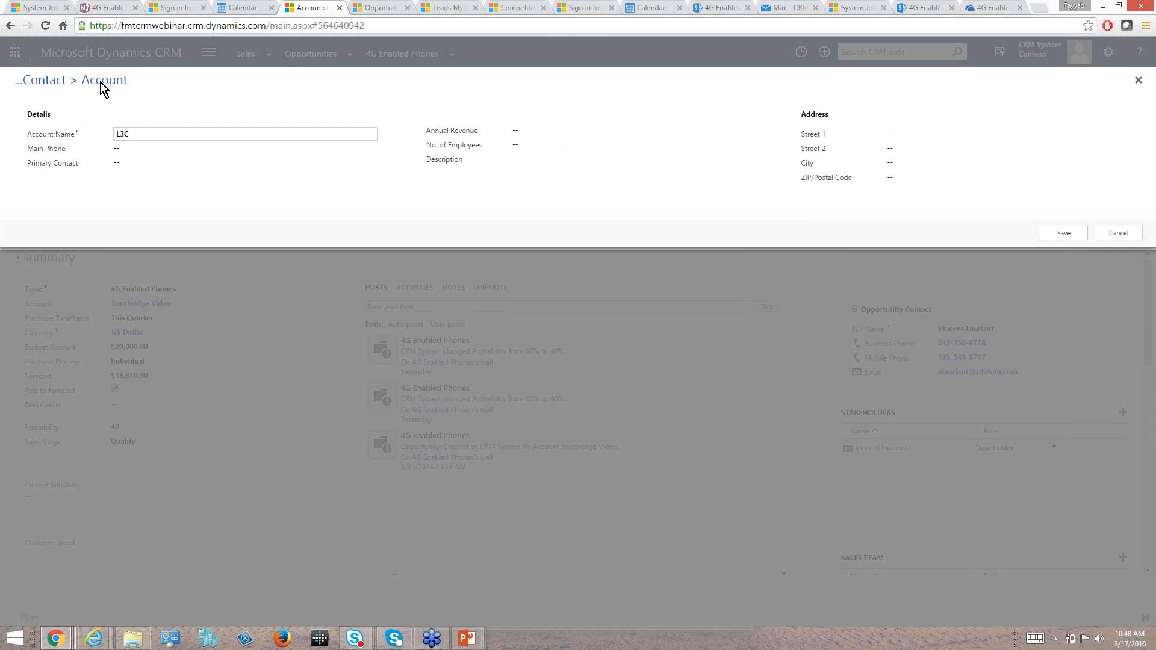
click(1055, 234)
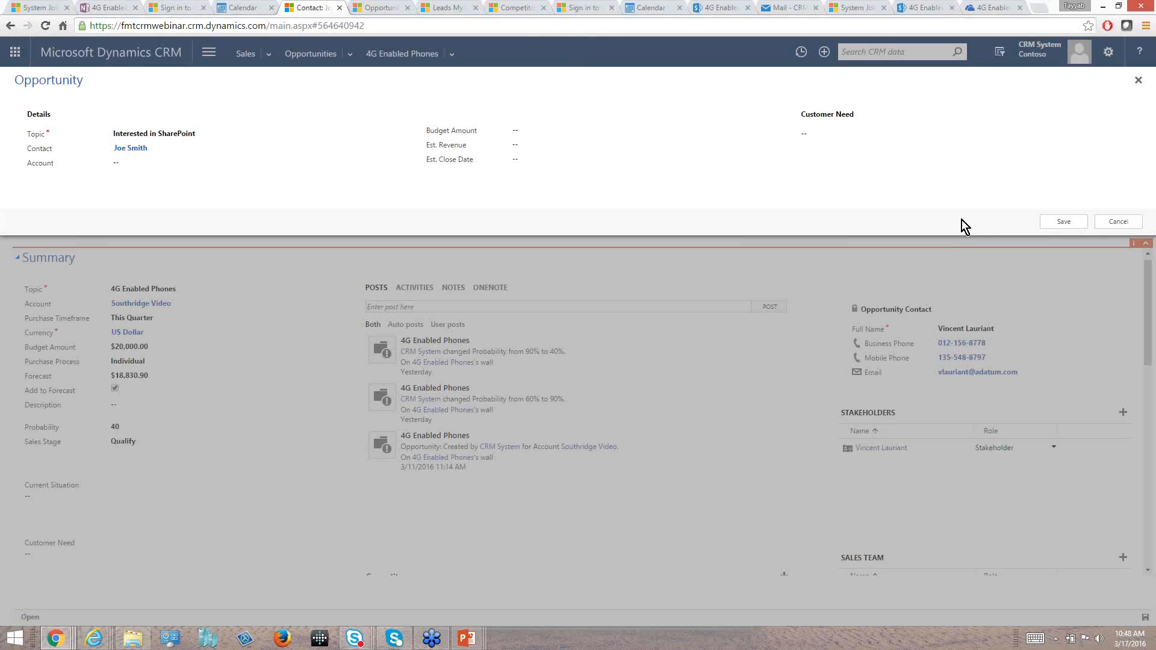
Save the new contact and opportunity, and open the Interested in SharePoint opportunity from the recent records.
click(161, 136)
click(1053, 219)
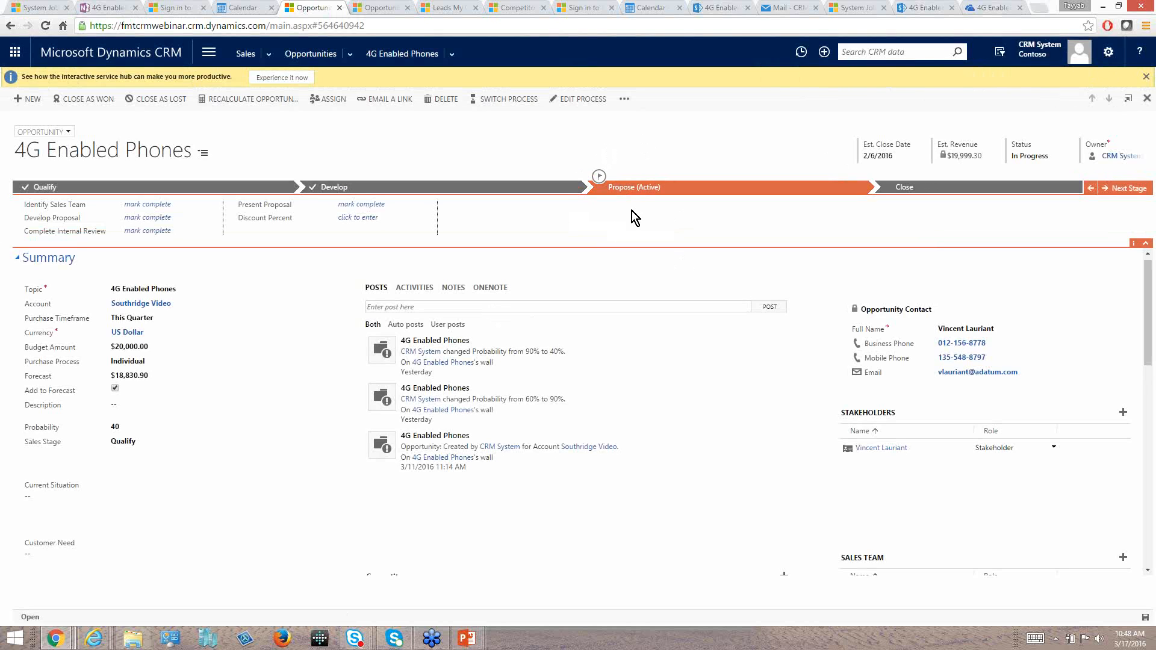
click(802, 53)
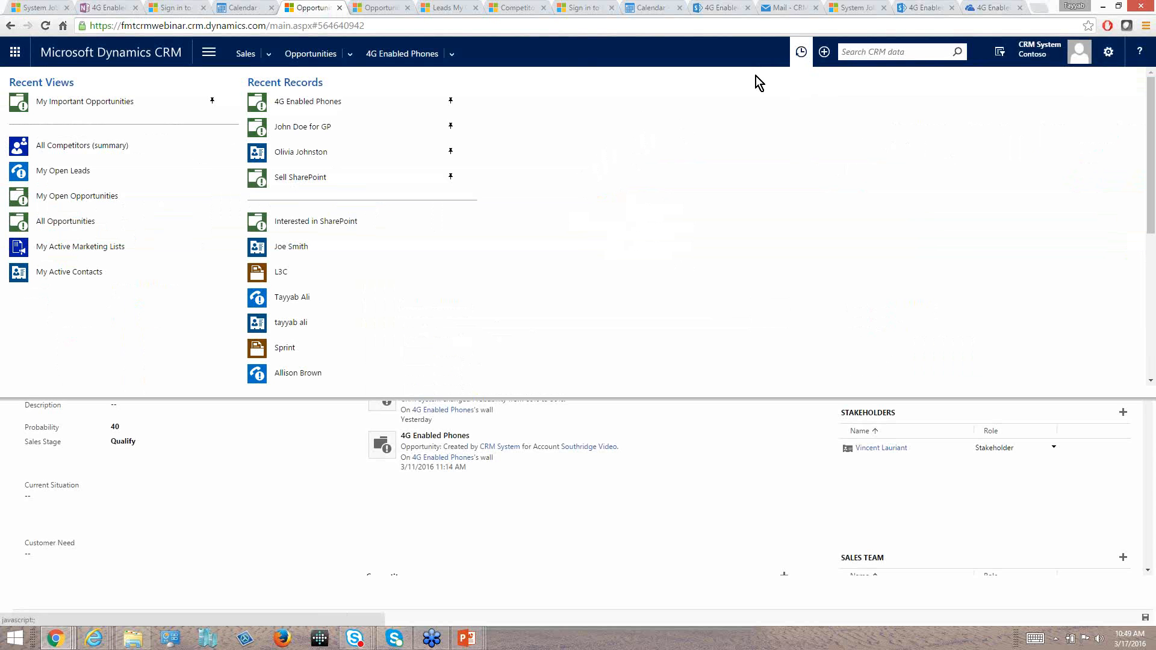
click(300, 220)
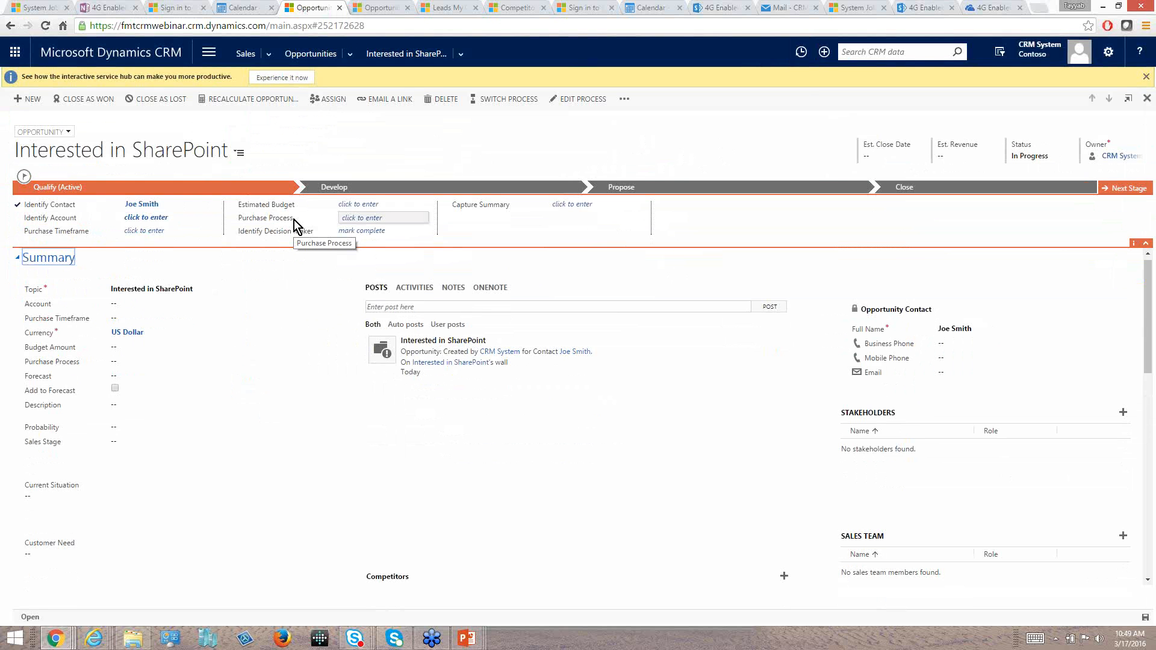
Set the account of the Interested in SharePoint opportunity to L3C.
click(952, 331)
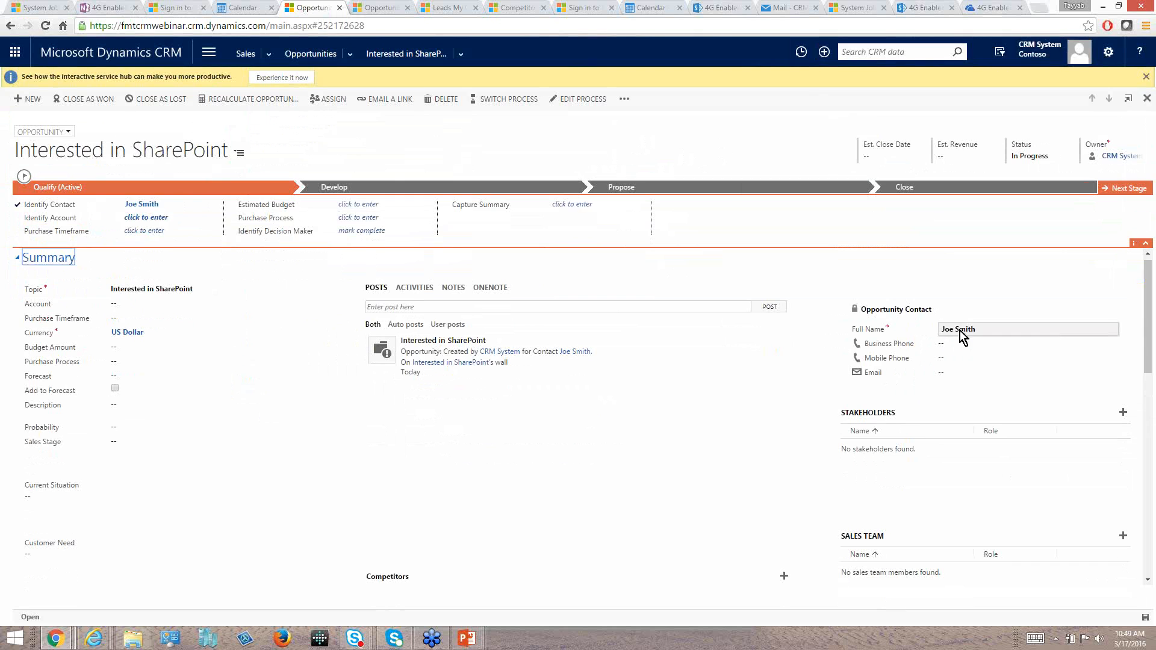
click(132, 303)
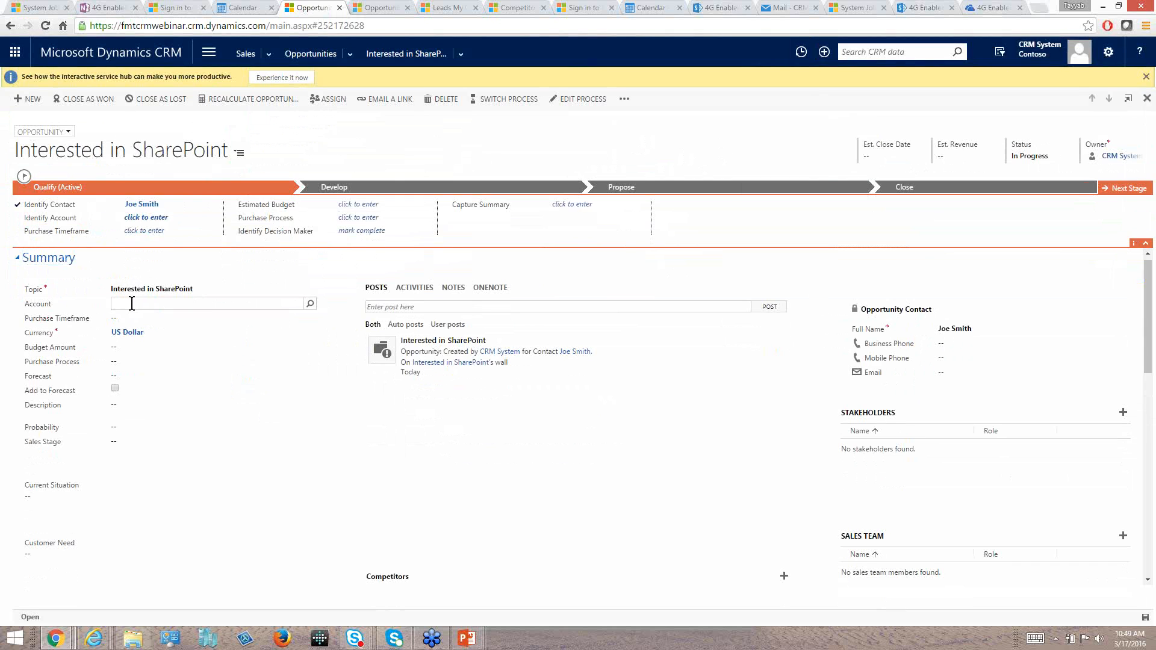
text(L3C)
click(150, 325)
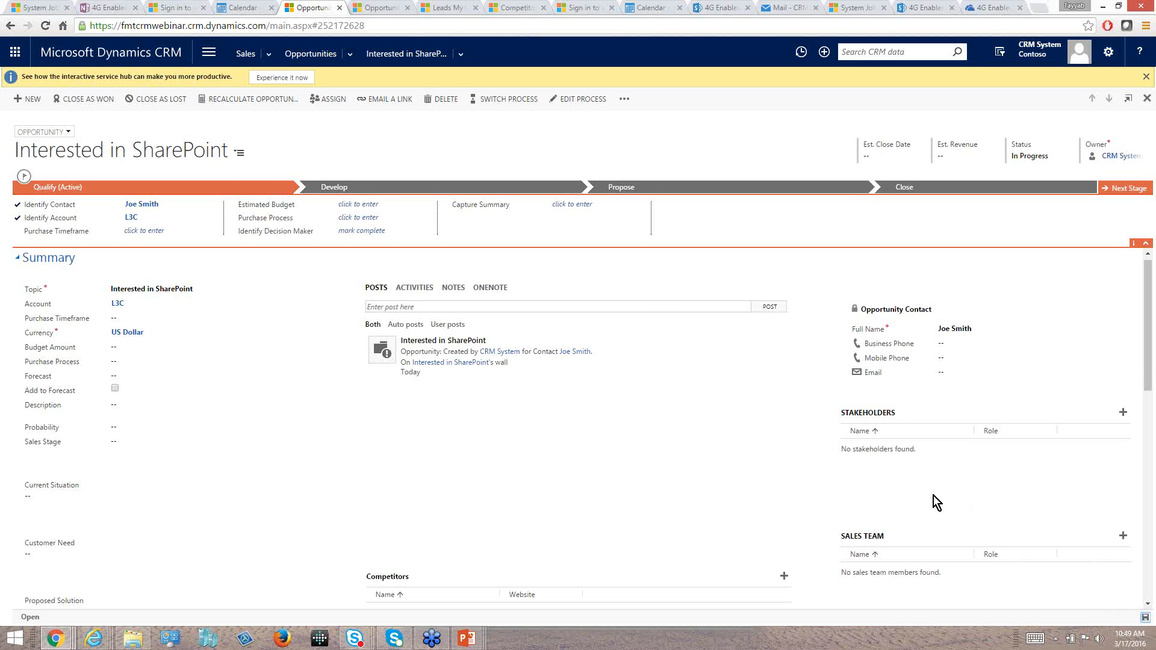
Switch to the PowerPoint slide show and advance it past the Nested Quick Create slide.
key(alt+Tab)
key(alt+Tab)
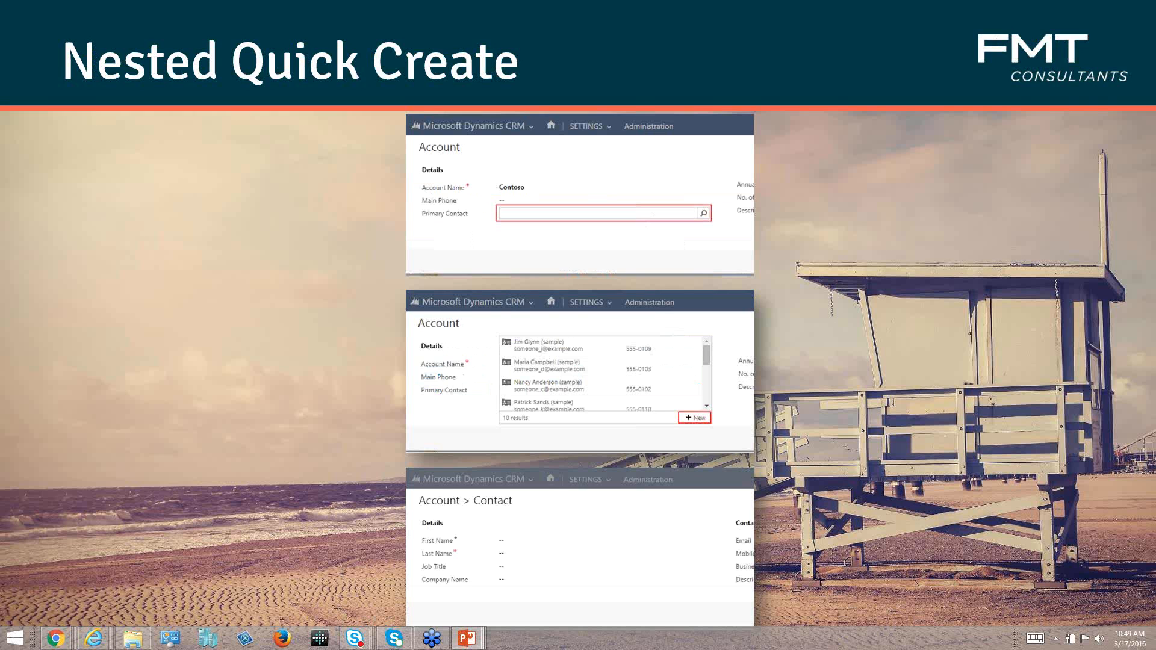
key(Right)
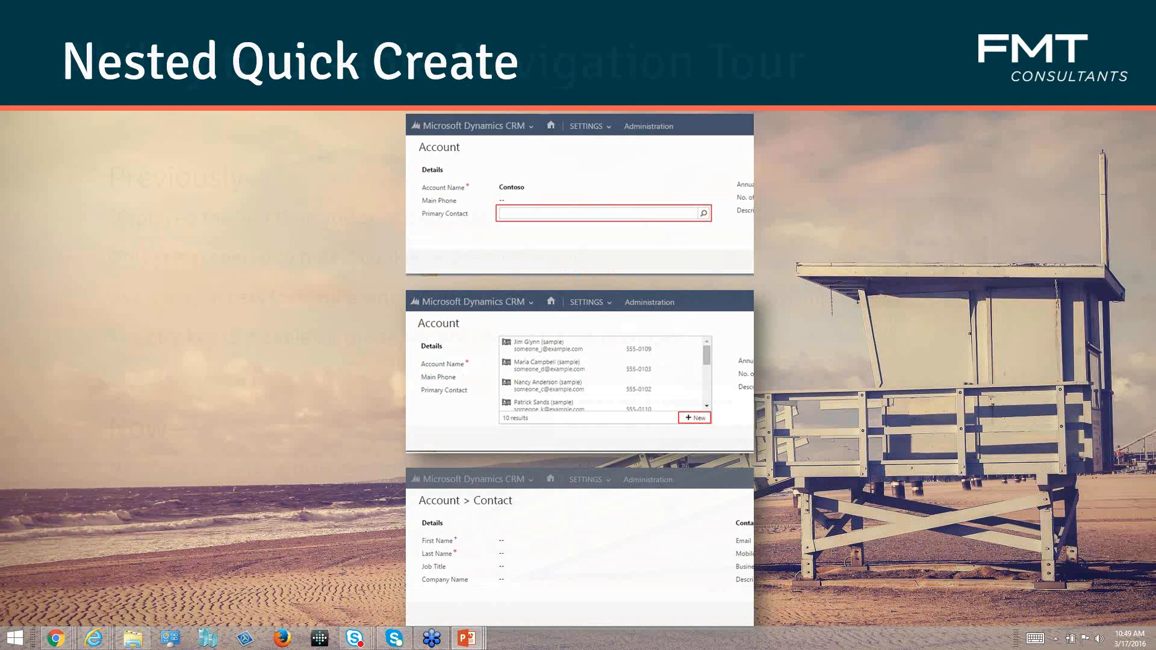
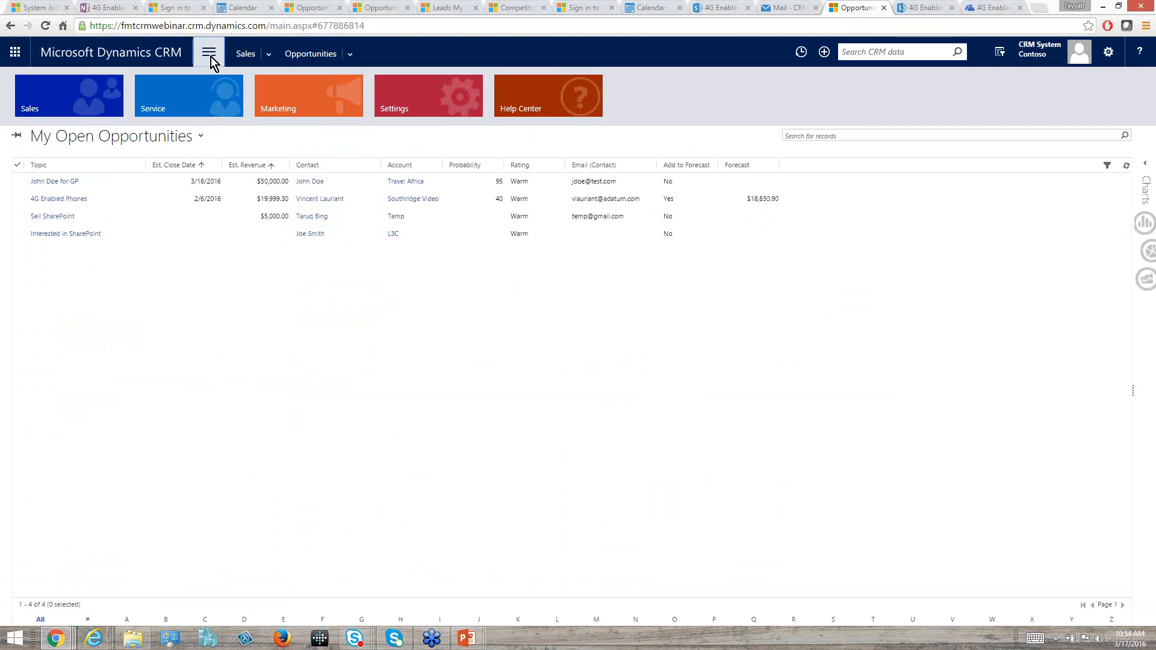
Open the CRM App for Outlook settings and review the list of eligible users and their app status.
click(405, 83)
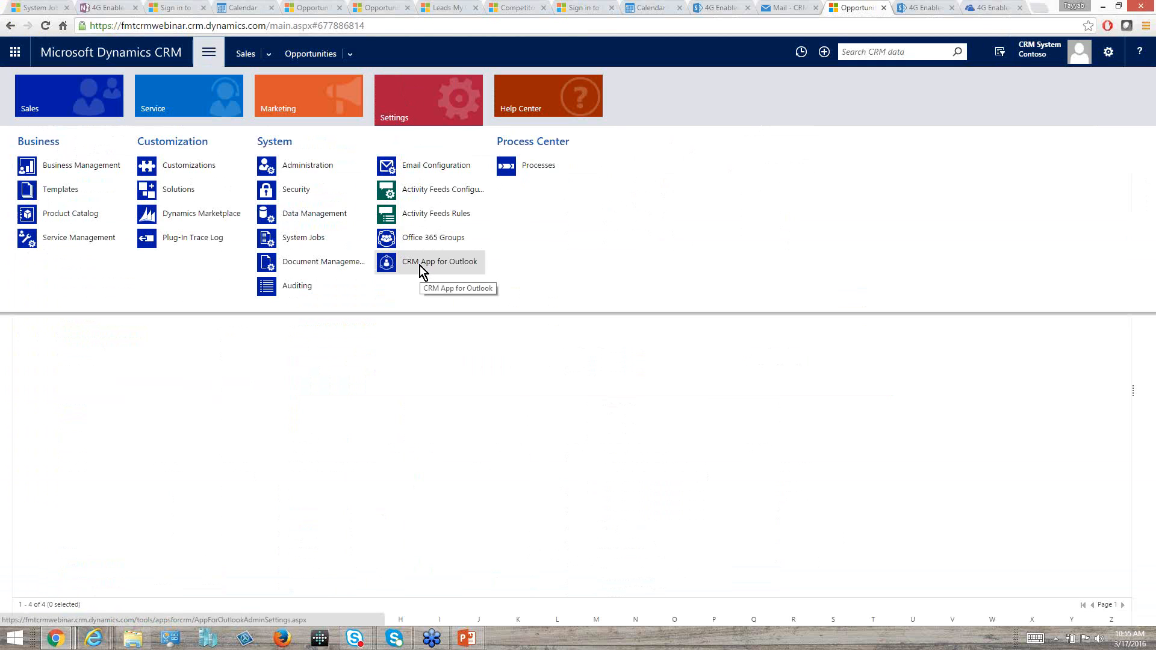
click(420, 265)
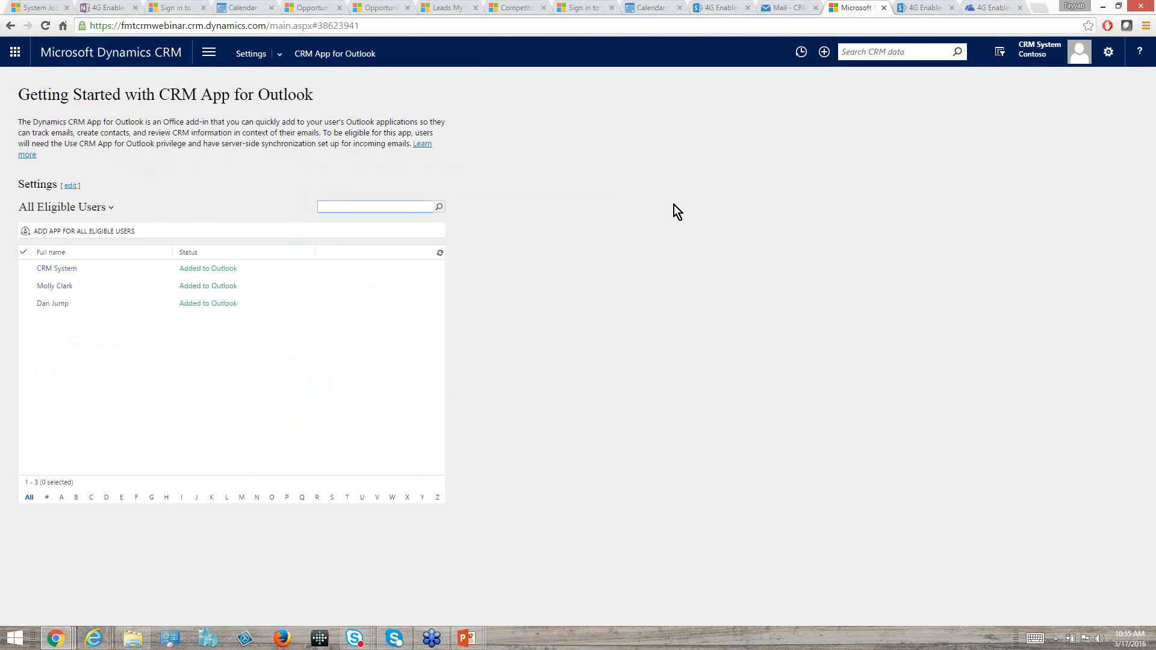
click(278, 52)
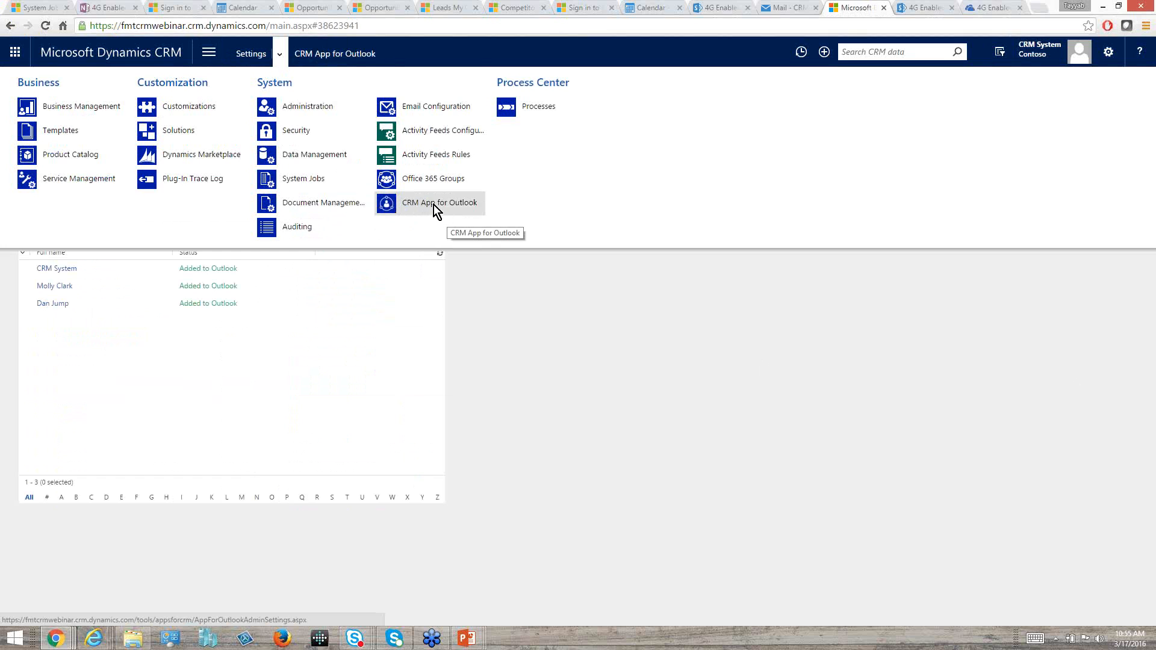
click(455, 212)
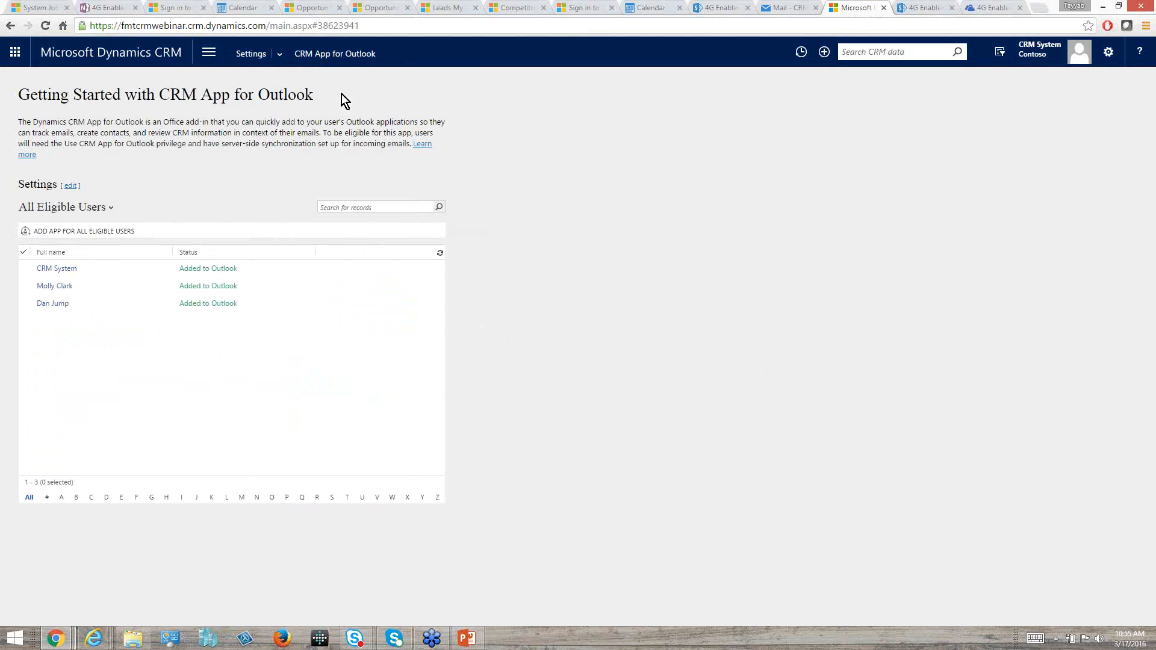
click(286, 53)
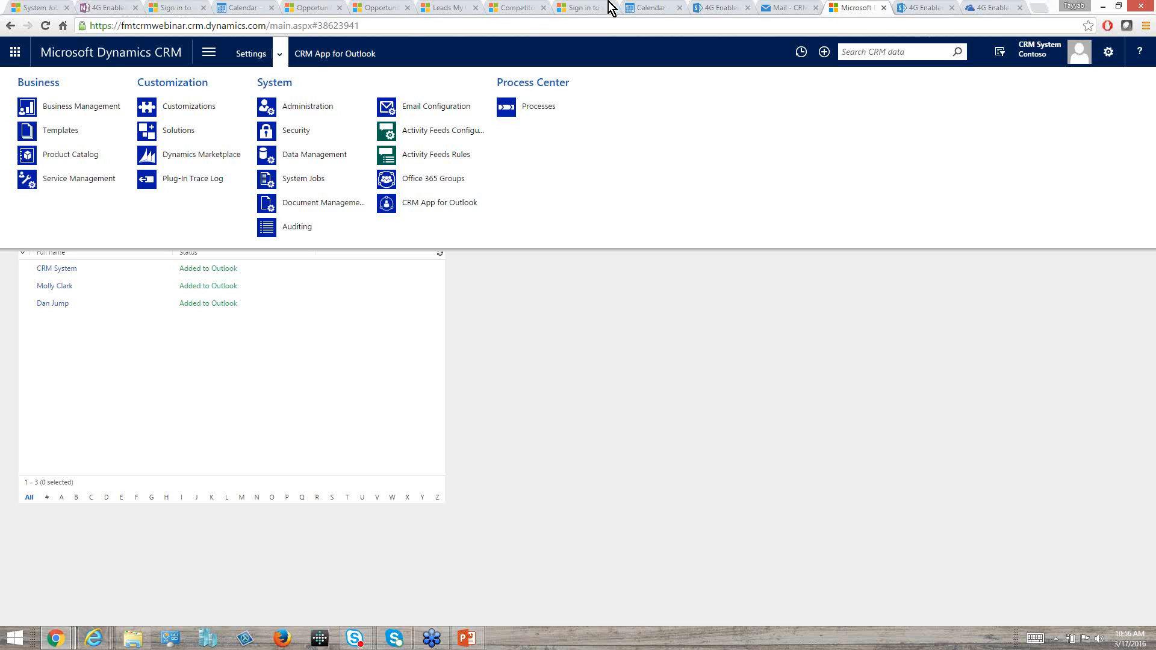
Open the 4G Enabled Phones opportunity from the recent records, both in the current browser tab and in the one showing My Open Leads.
click(802, 53)
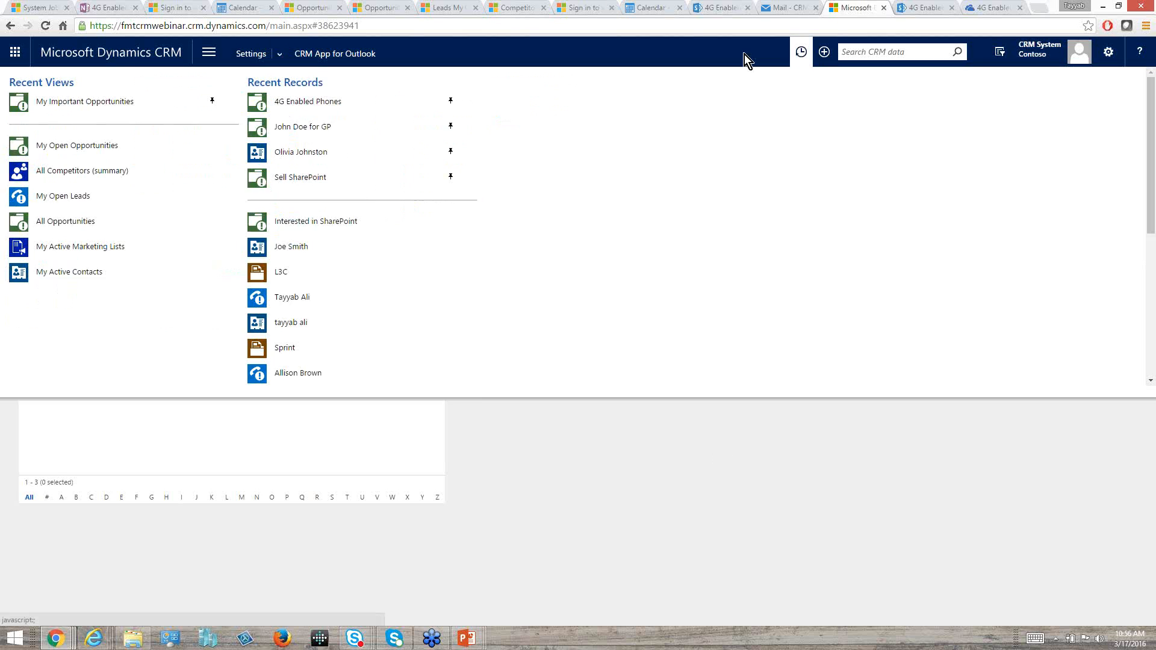
click(316, 103)
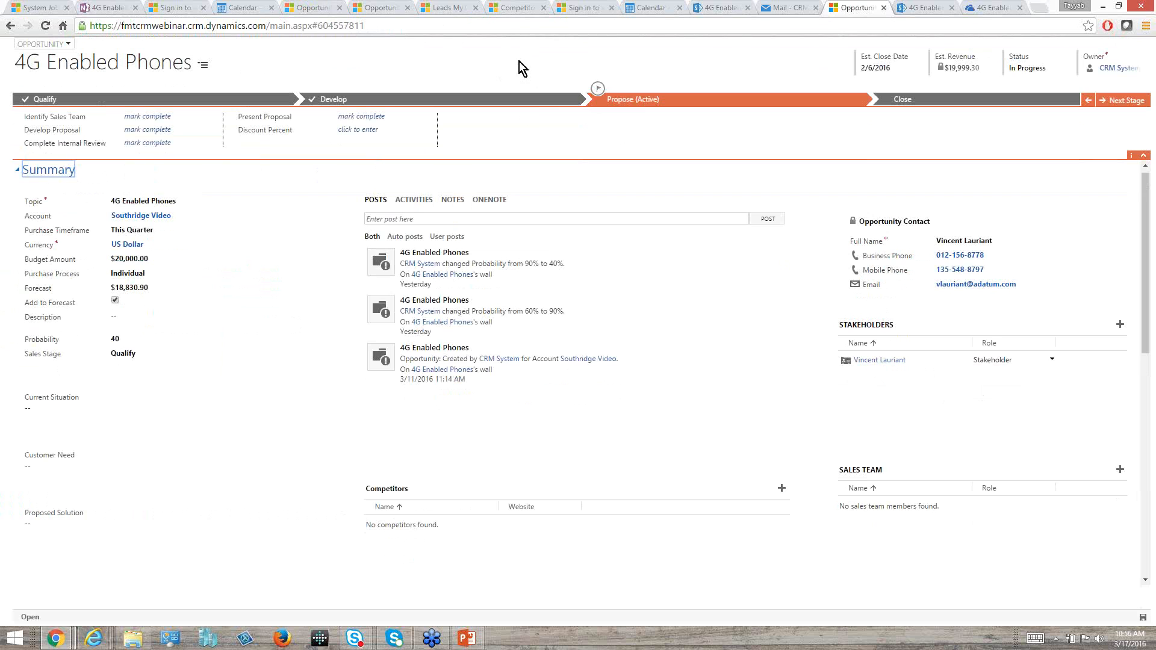
click(444, 9)
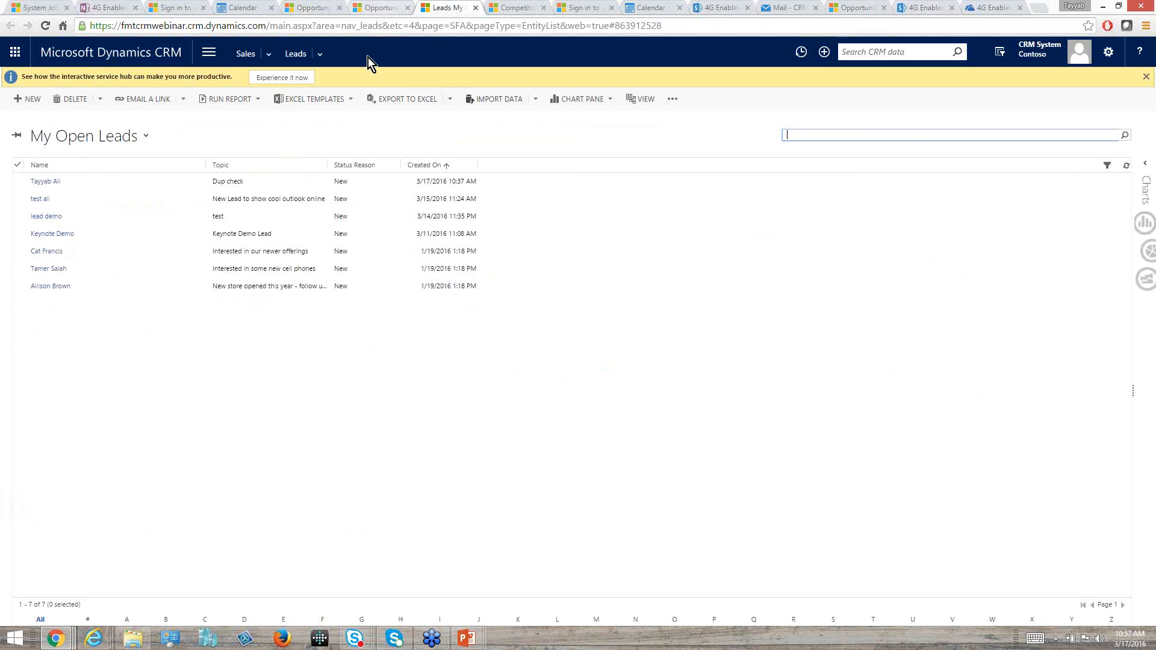
click(805, 53)
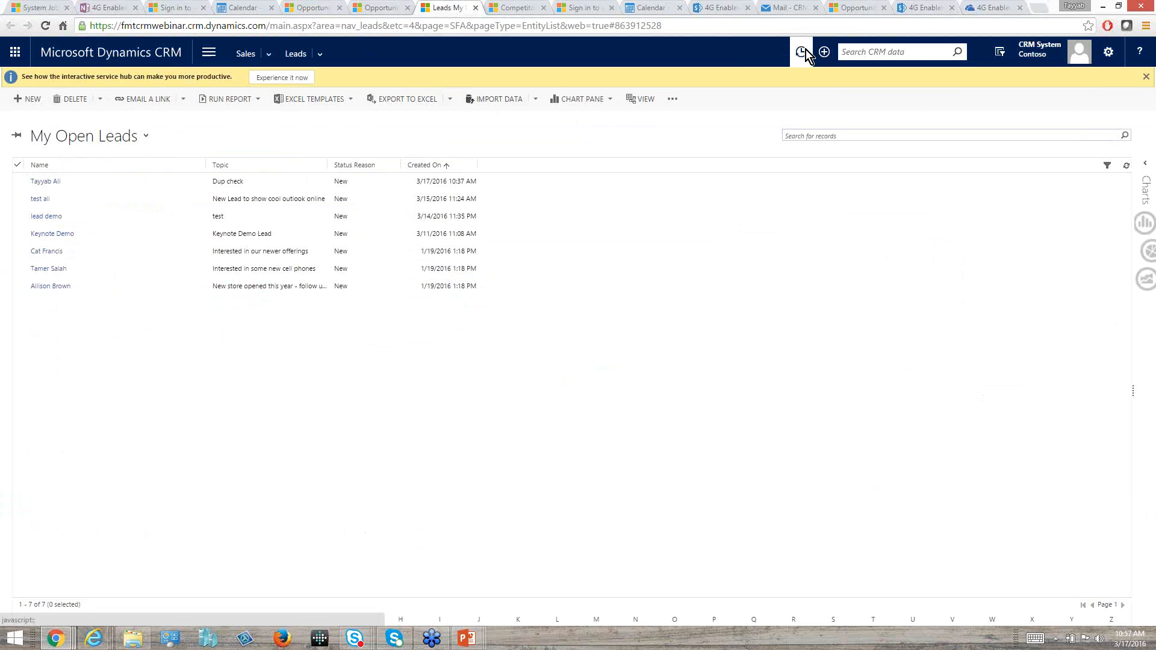
click(306, 104)
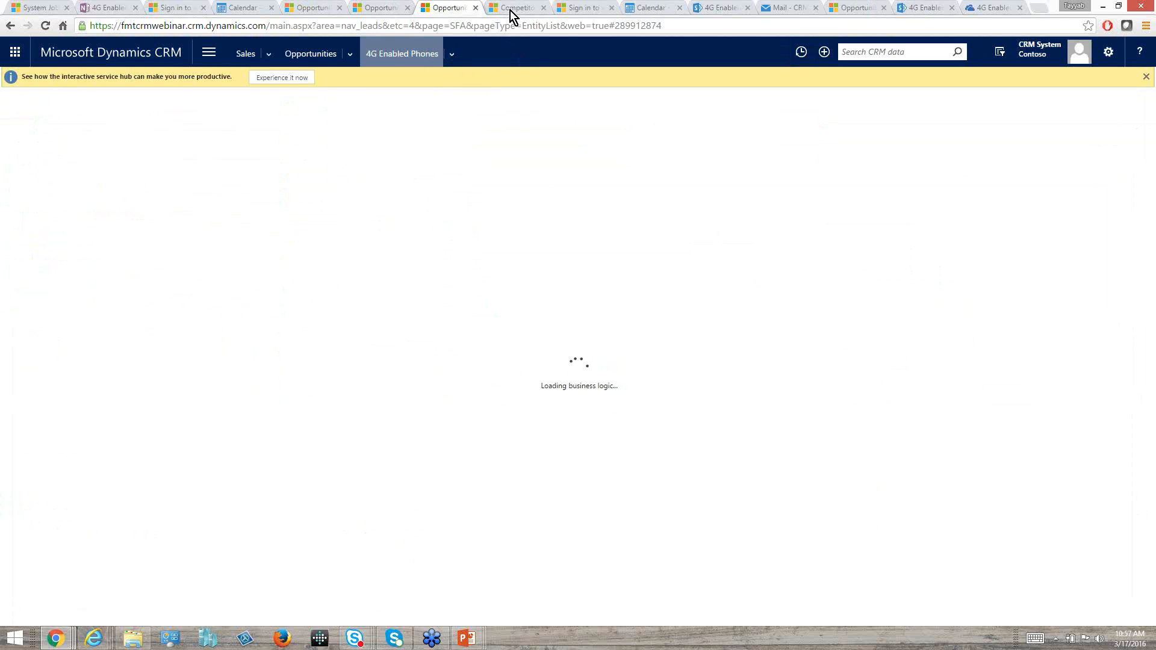
Show the documents associated with the 4G Enabled Phones opportunity and list the available document locations.
click(456, 57)
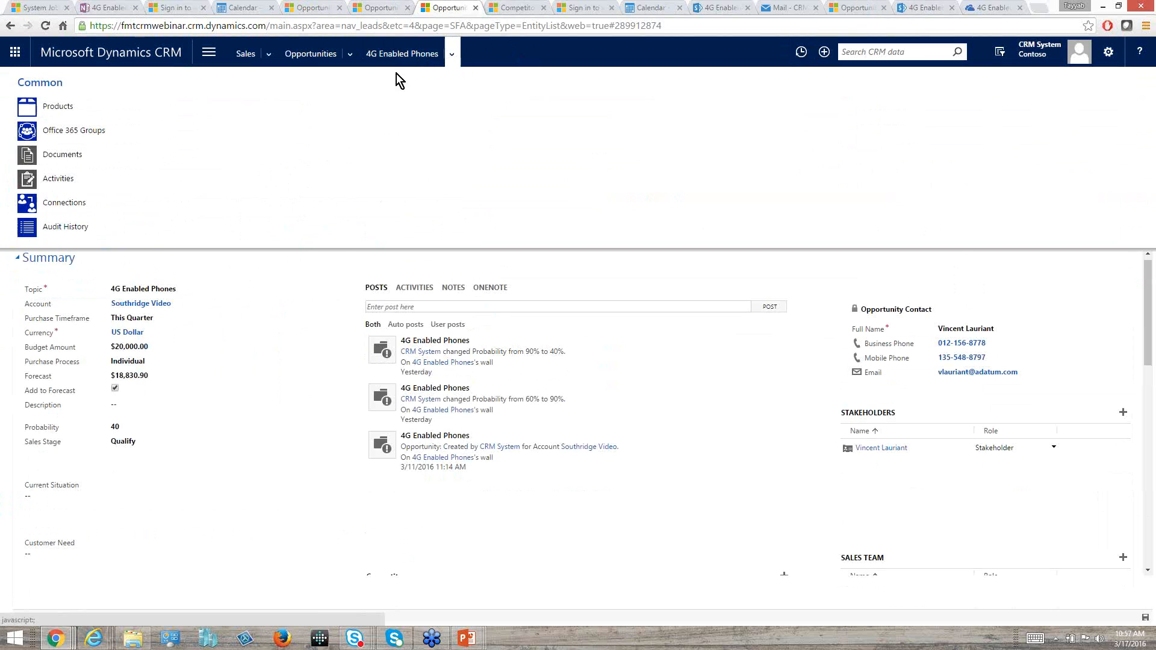
click(59, 155)
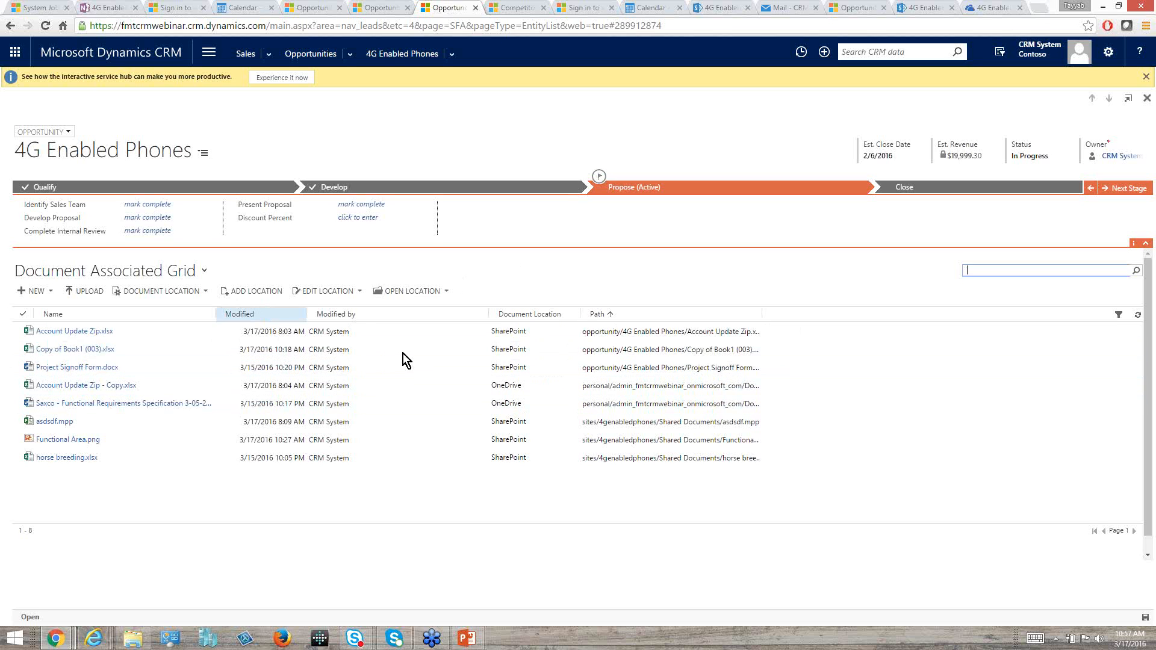
click(207, 294)
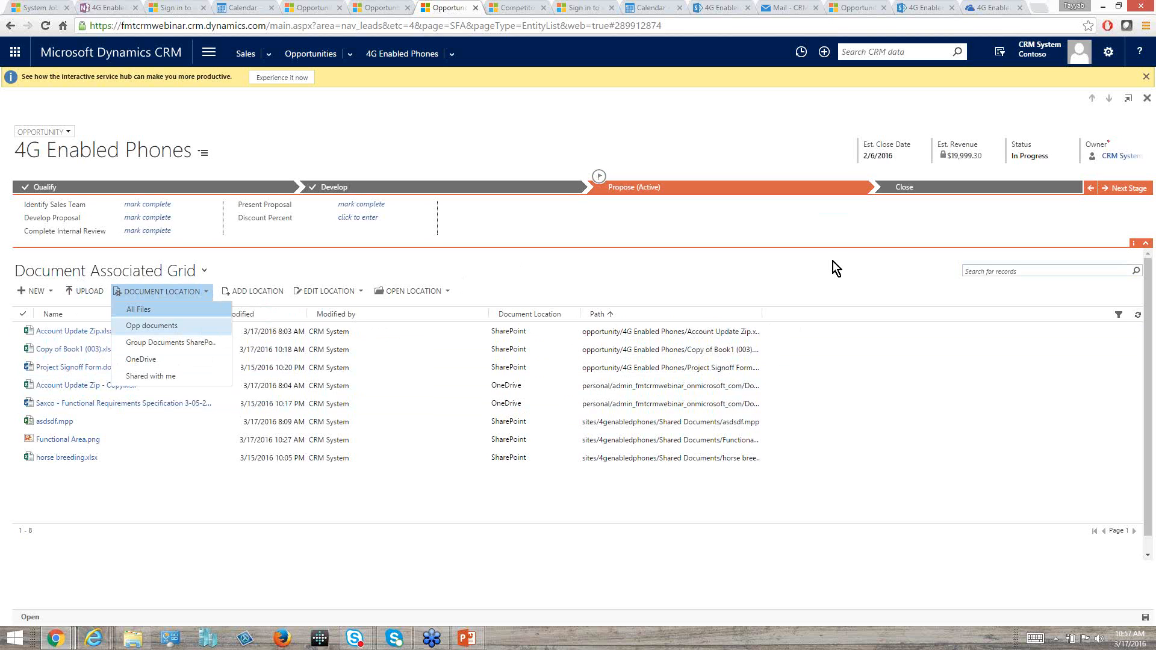
Open System Settings from the Administration area, review the general options down to legacy form rendering, and close the dialog unchanged.
click(211, 55)
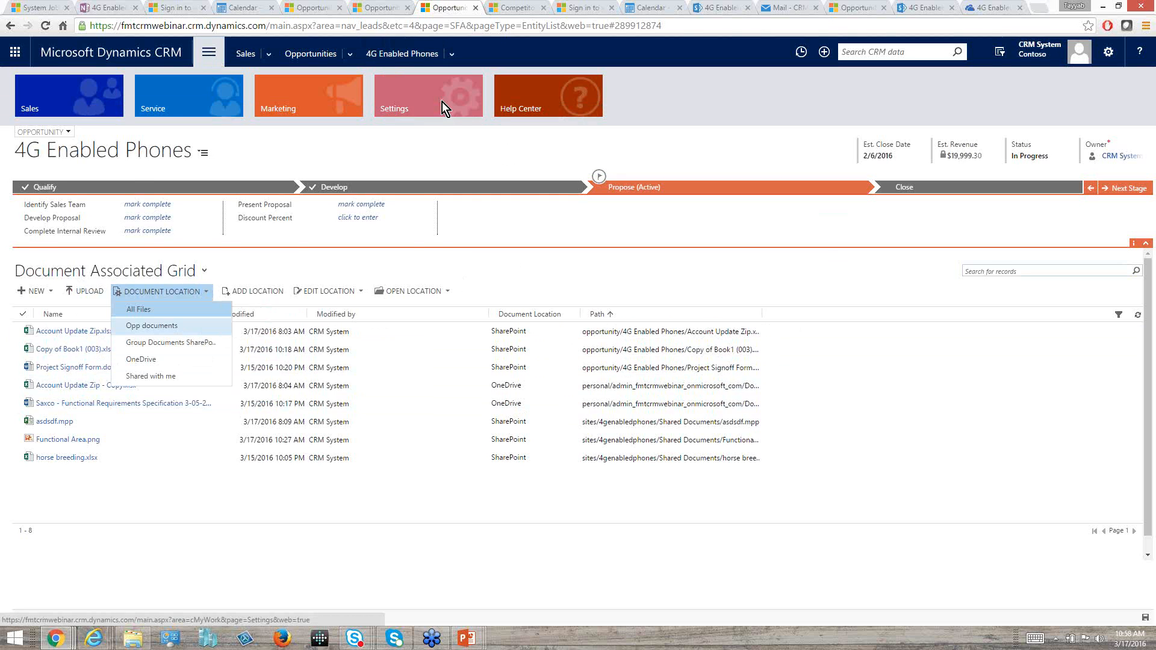
click(442, 102)
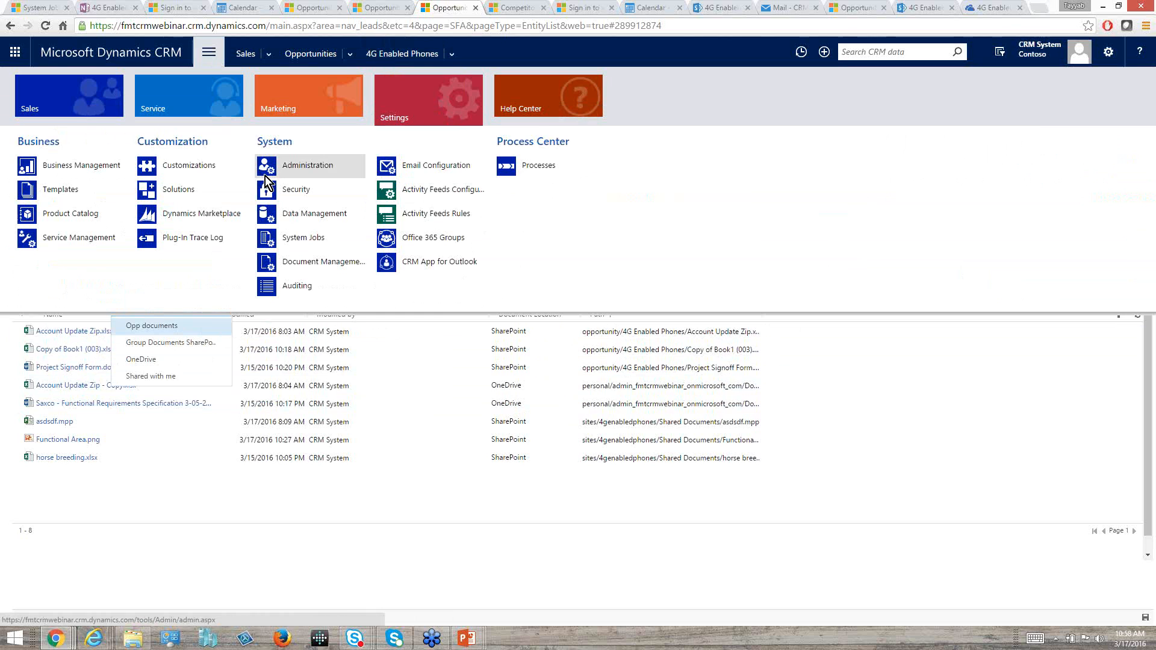
click(313, 167)
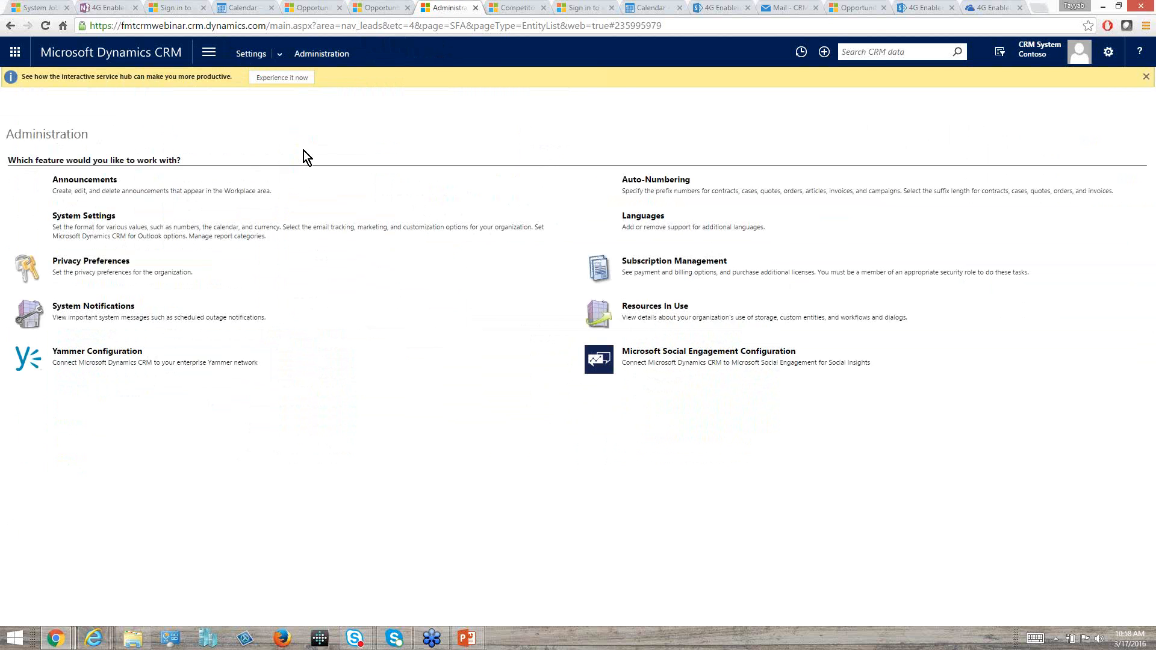
click(81, 188)
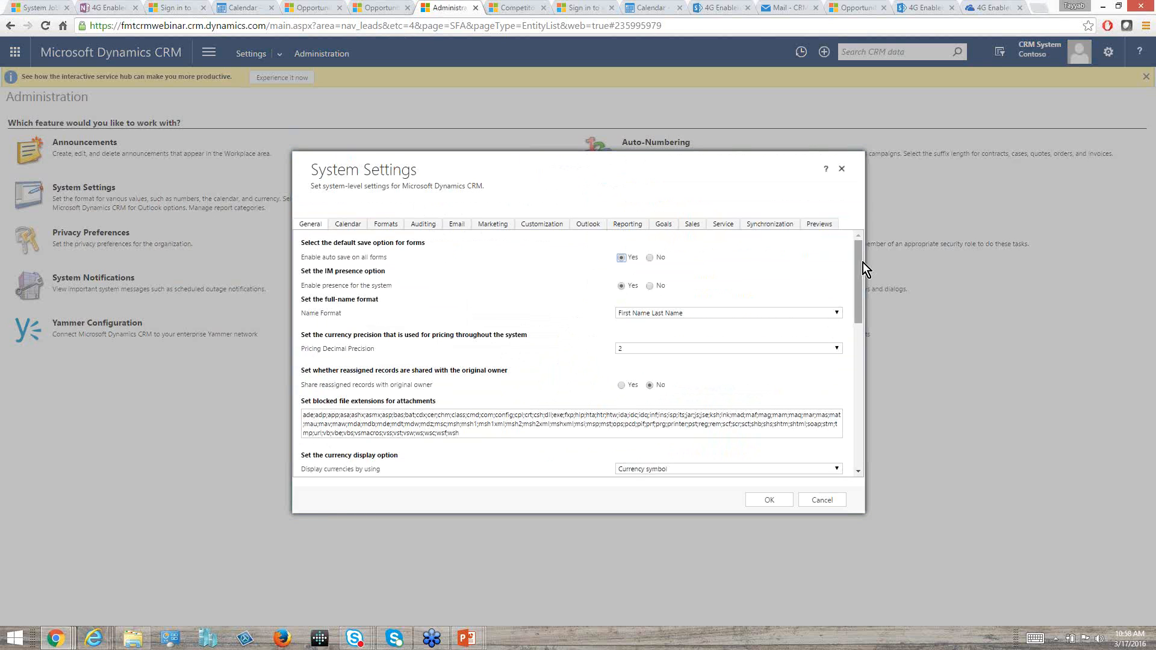
drag(862, 268, 865, 429)
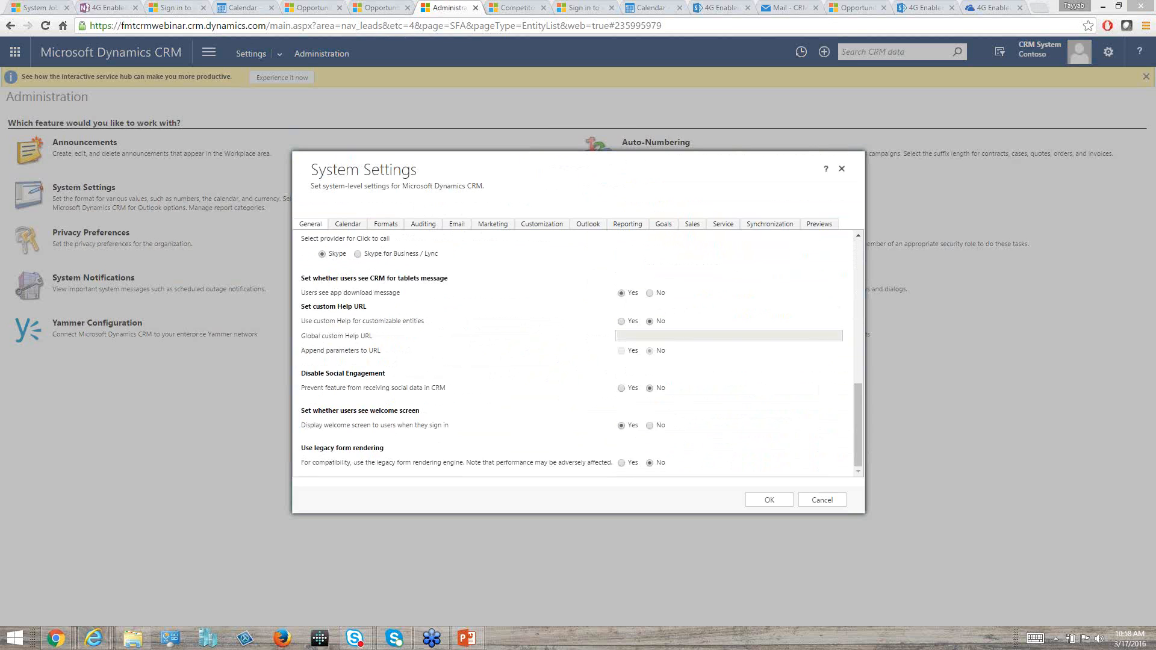
click(841, 170)
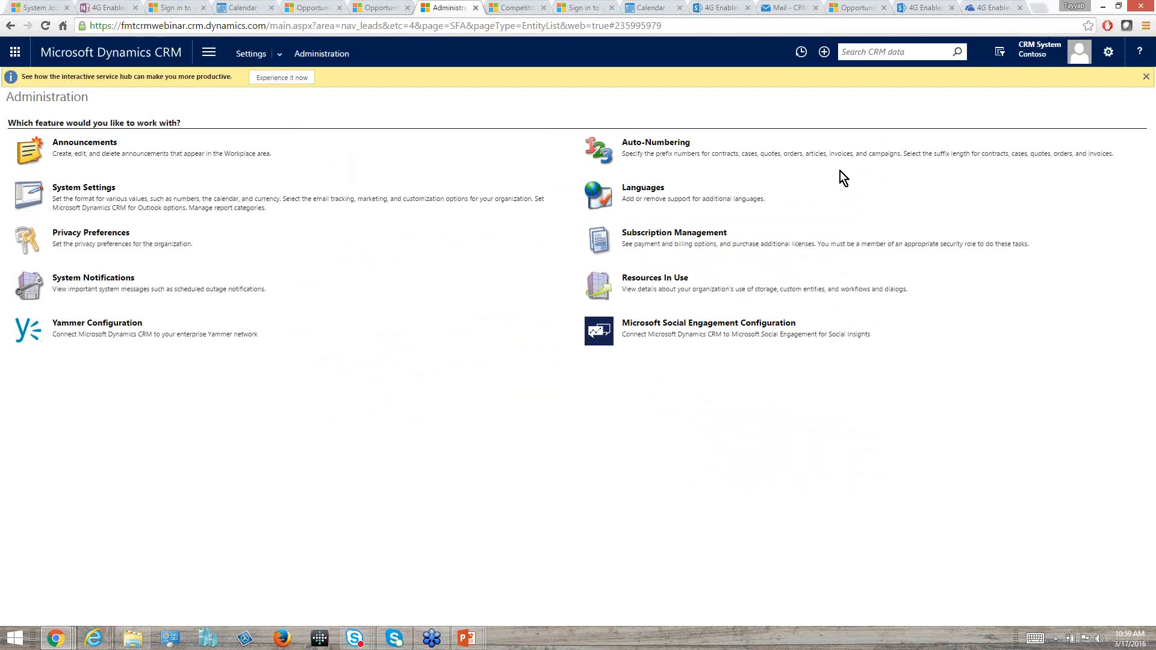
Open the Office 365 Groups integration settings and examine the Auto Create option for the Account and Opportunity entities.
click(210, 56)
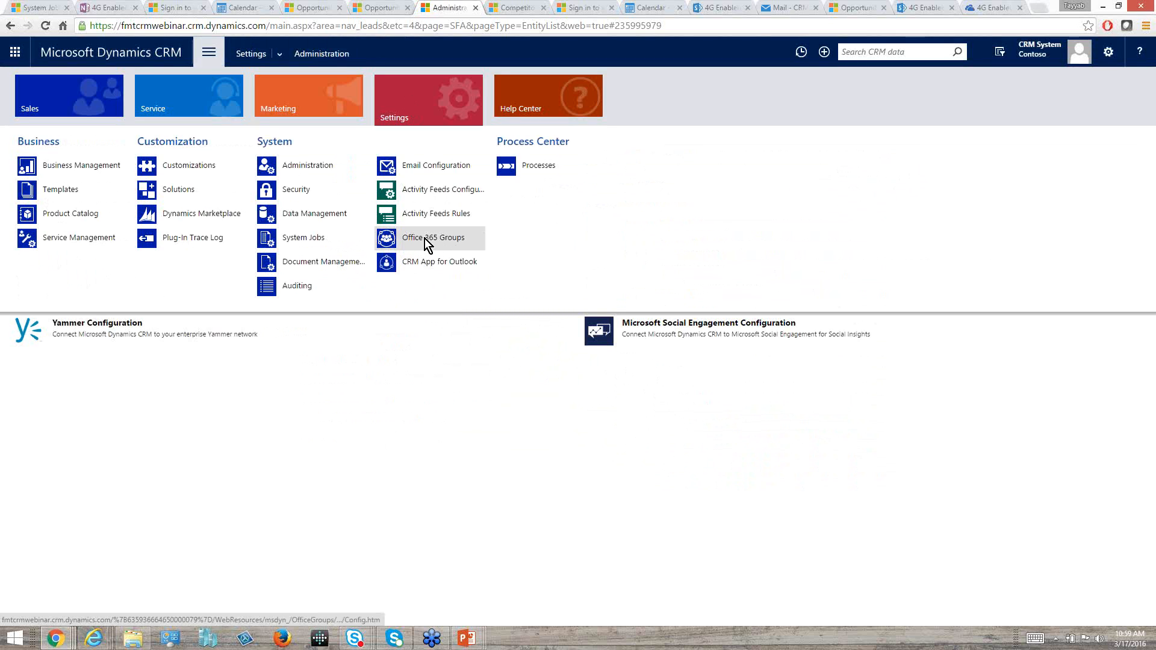
click(425, 240)
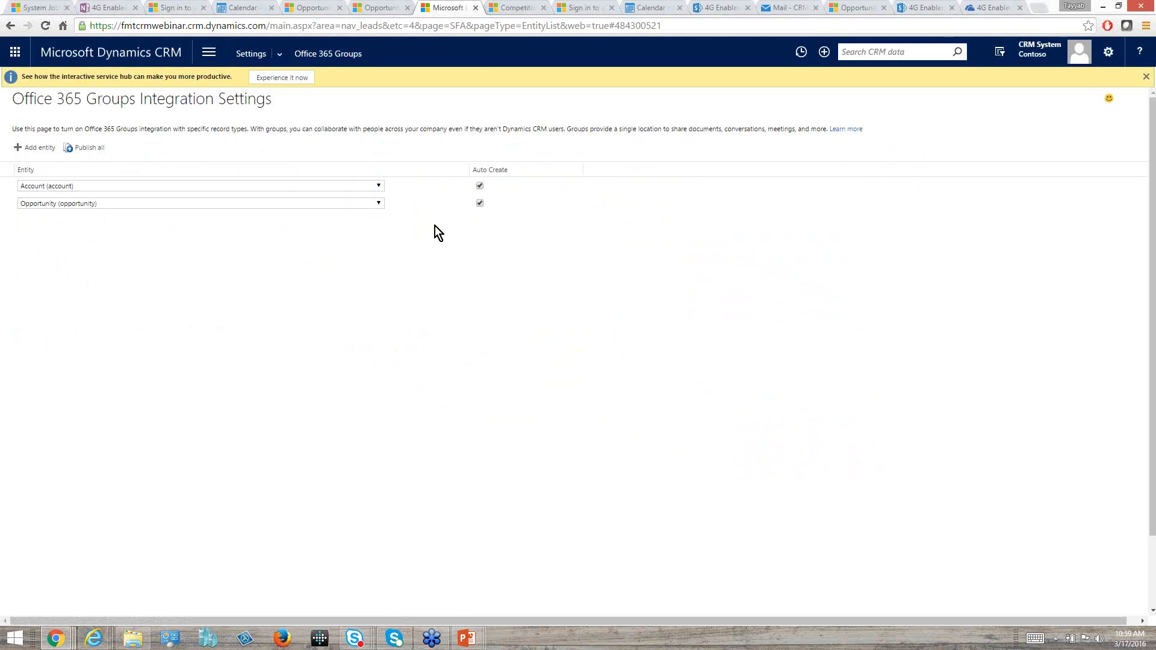
click(479, 202)
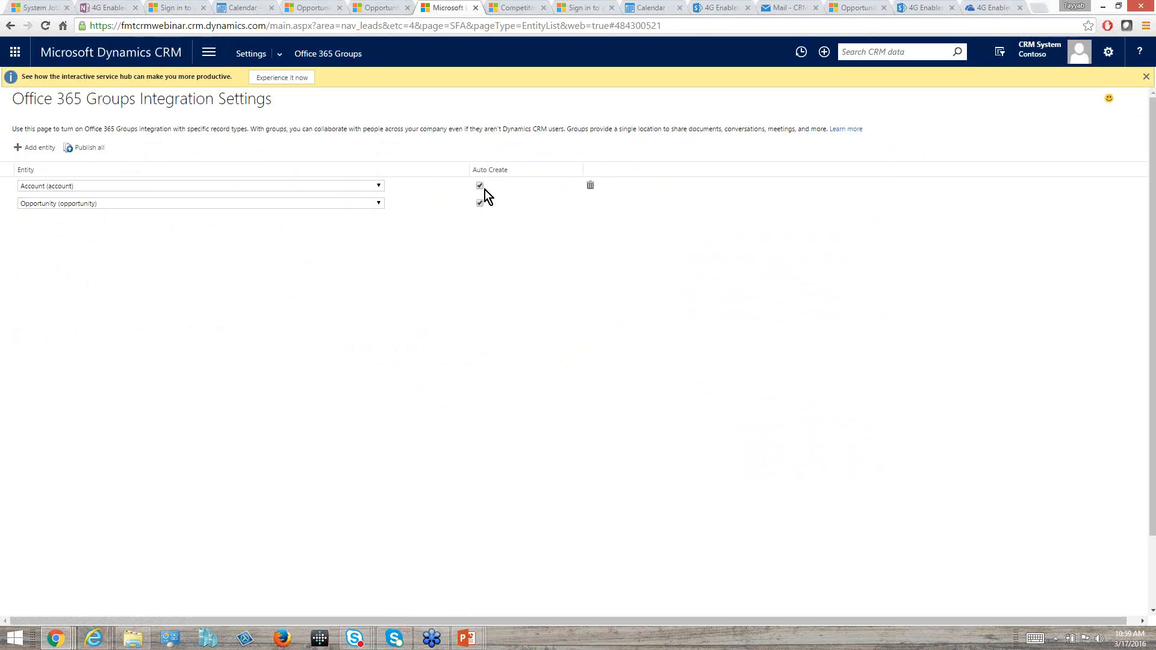